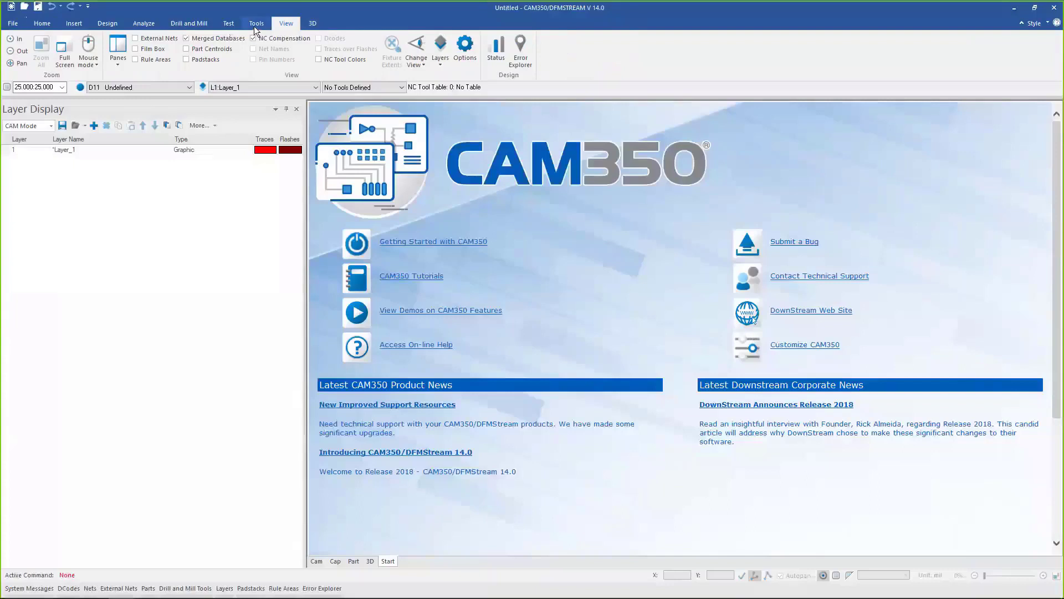
{"action": "left_click", "coordinate": [255, 24]}
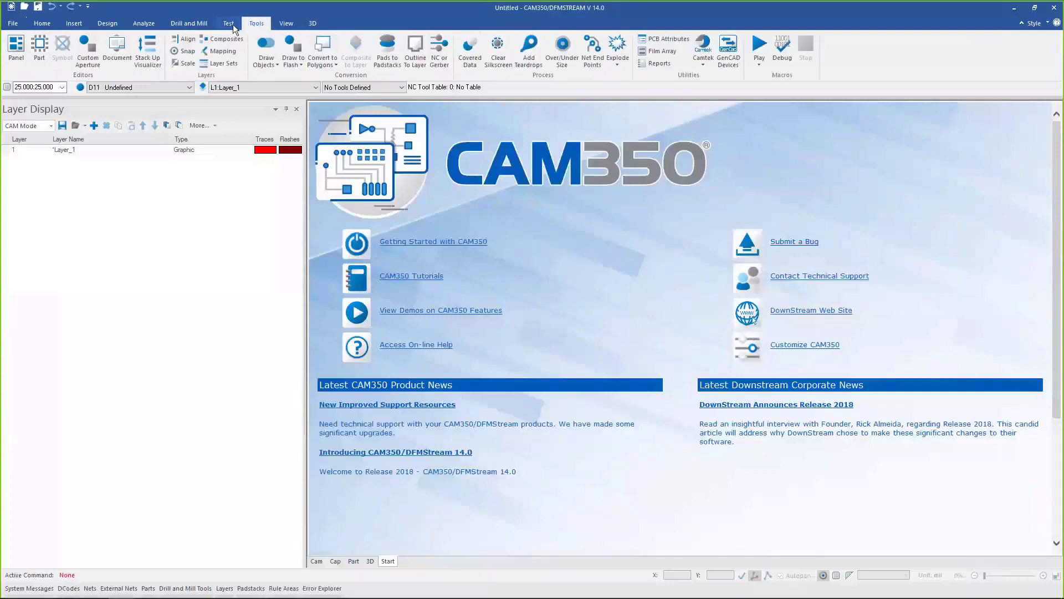
{"action": "left_click", "coordinate": [205, 24]}
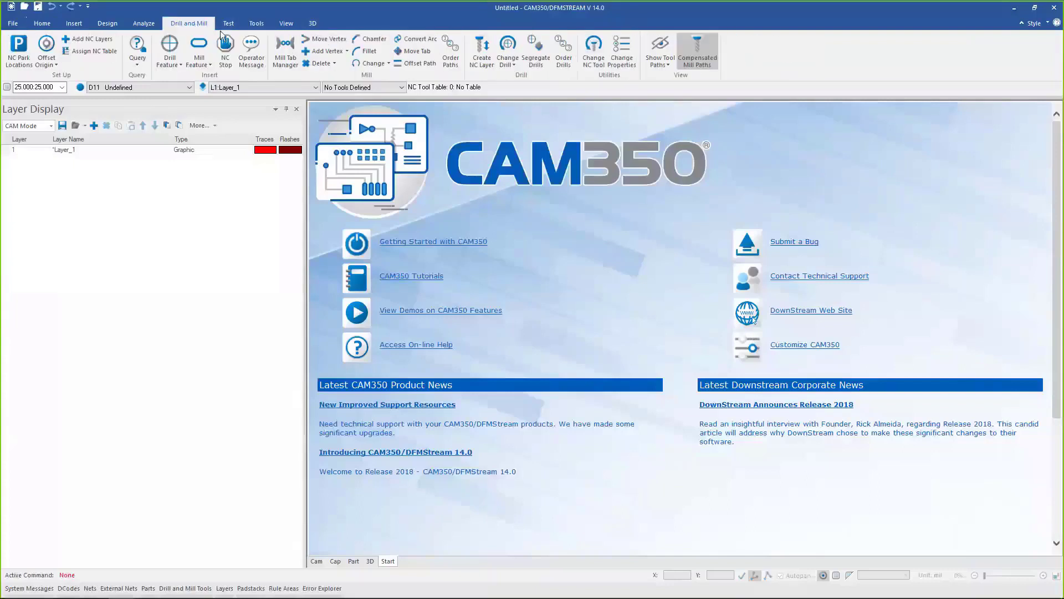
{"action": "left_click", "coordinate": [139, 24]}
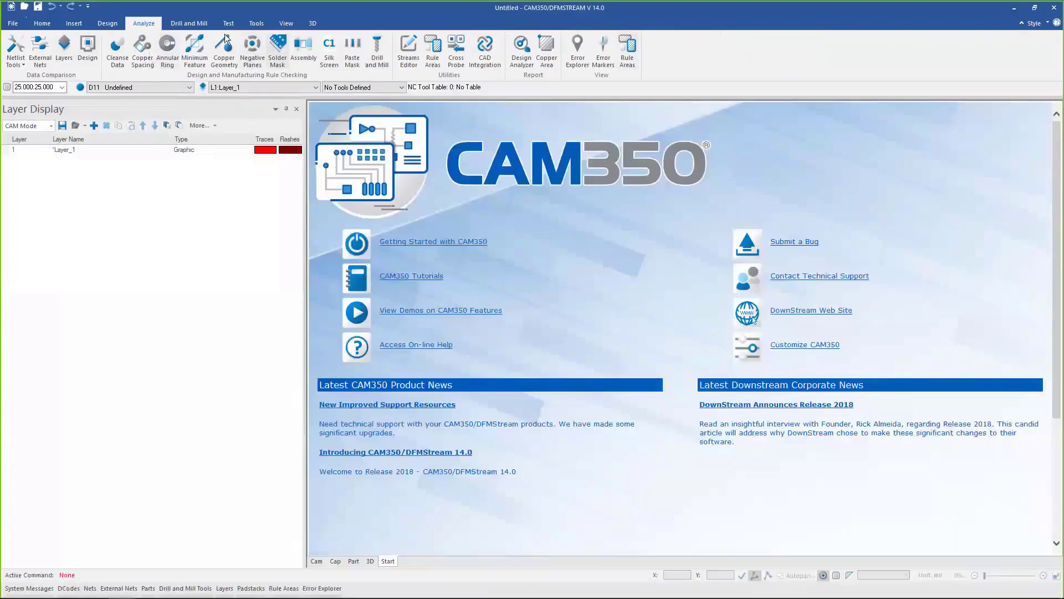
{"action": "left_click", "coordinate": [111, 28]}
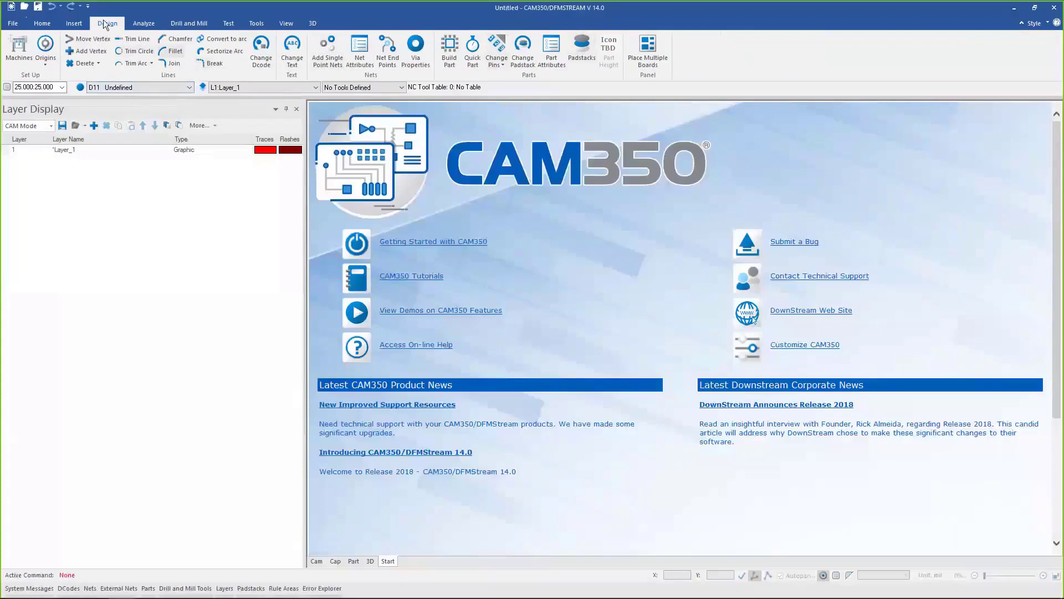
{"action": "left_click", "coordinate": [74, 23]}
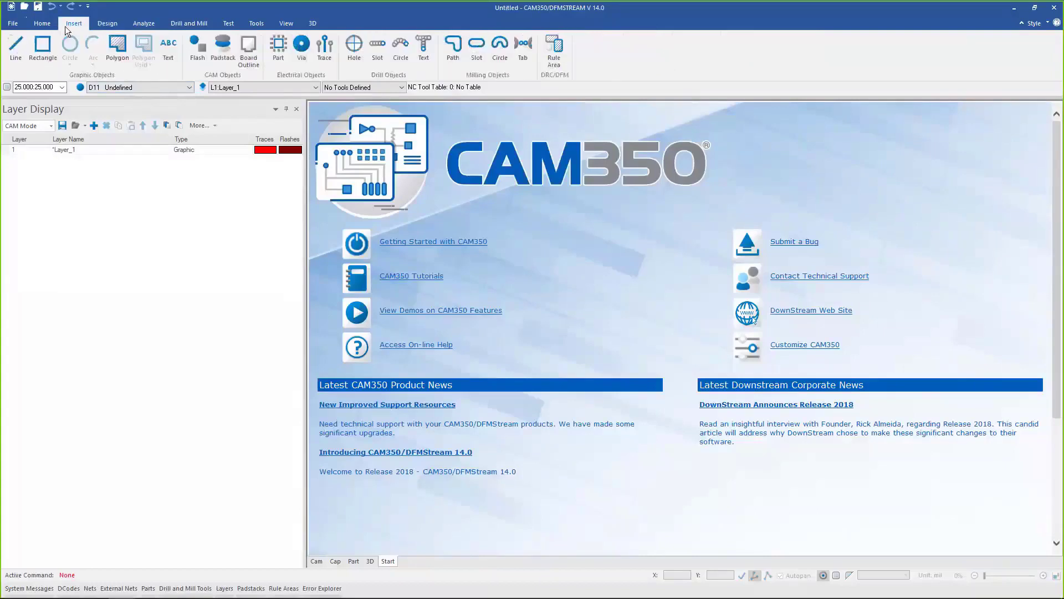
{"action": "left_click", "coordinate": [40, 25]}
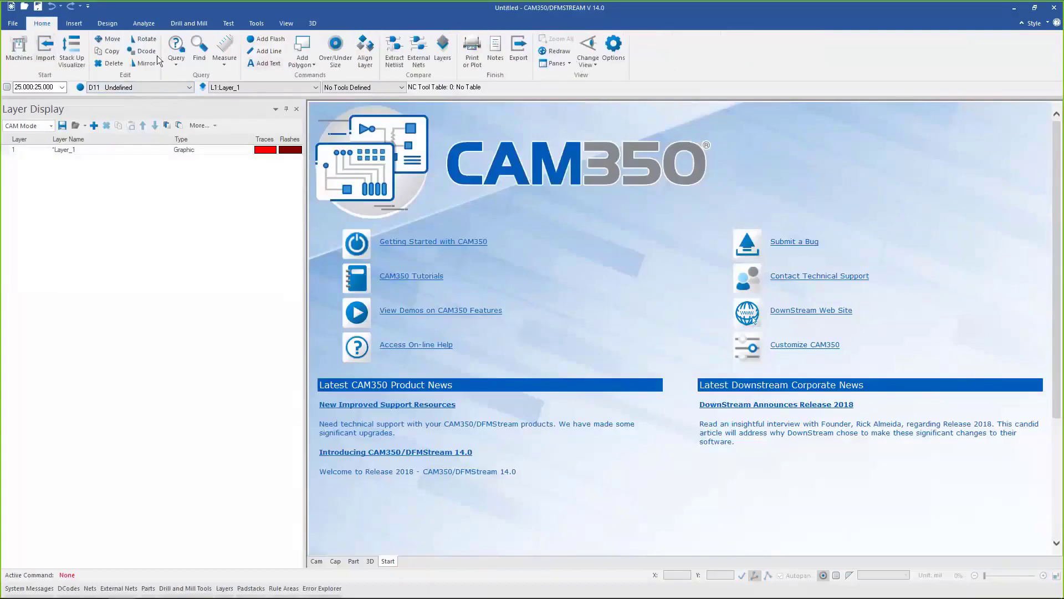
{"action": "left_click", "coordinate": [82, 26]}
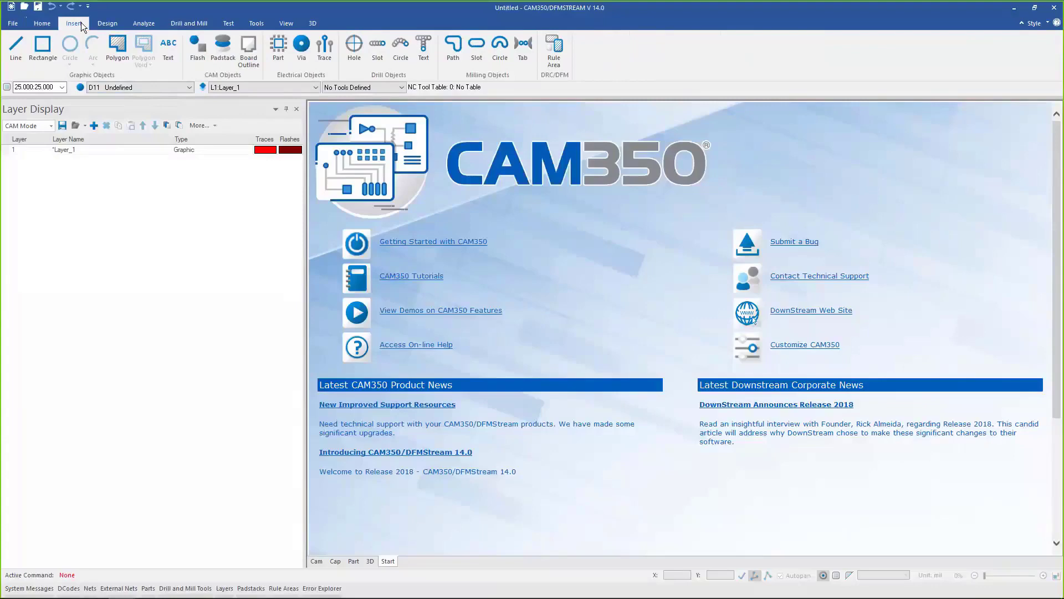
Run an automatic import of the Gerber, drill and netlist files, accept the layer types and proceed to the layer stackup definition
{"action": "left_click", "coordinate": [12, 24]}
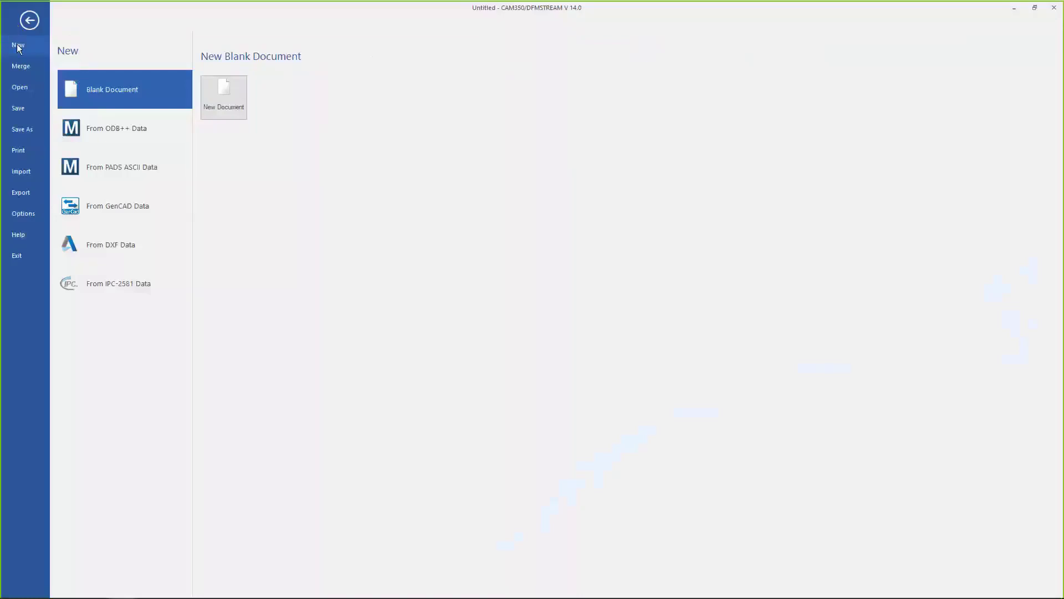
{"action": "left_click", "coordinate": [23, 171]}
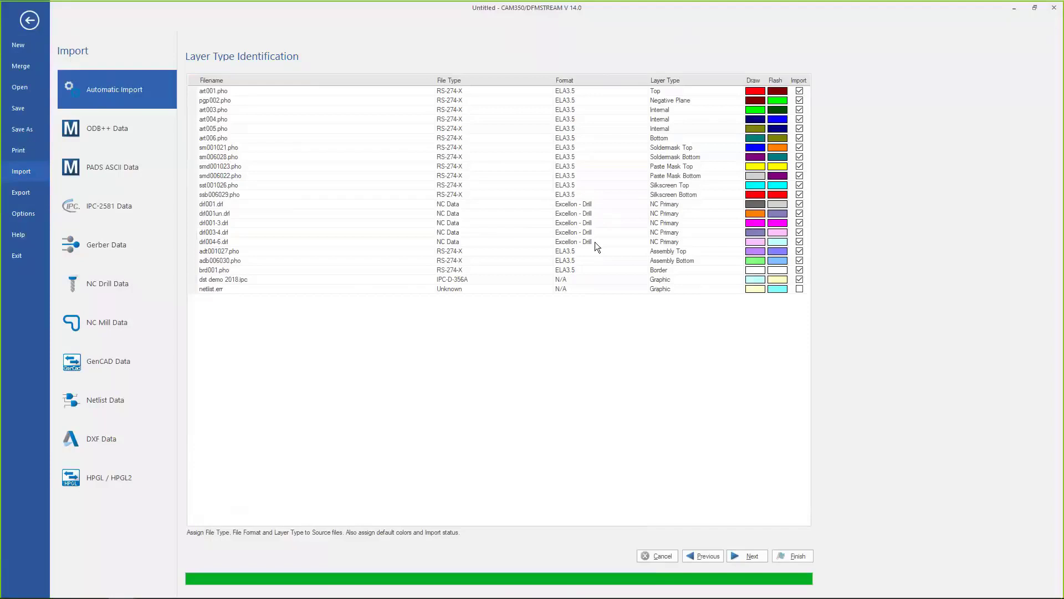
{"action": "left_click", "coordinate": [748, 556]}
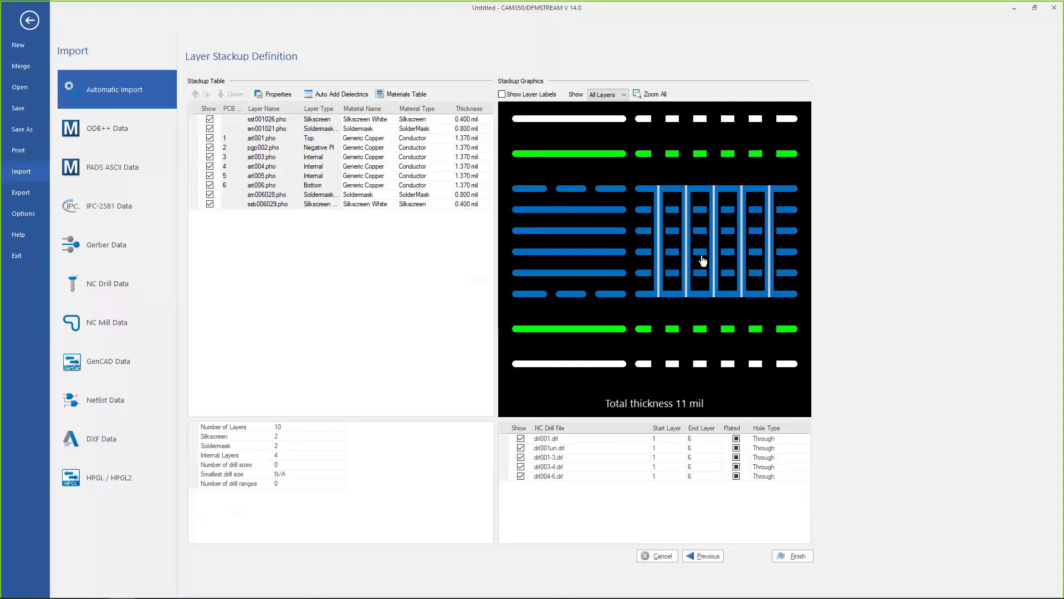
Set the drill spans in the stackup: drl001-3.drl to layers 1–3, drl003-4.drl to layers 3–4 and drl004-6.drl to layers 4–6
{"action": "left_click", "coordinate": [715, 290]}
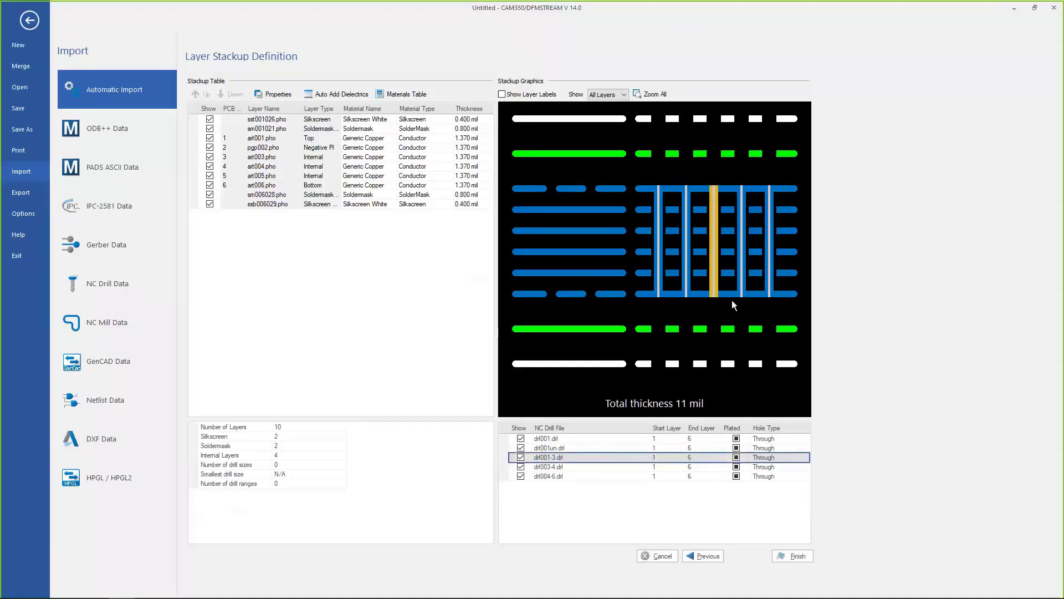
{"action": "left_click_drag", "start_coordinate": [714, 299], "coordinate": [712, 235]}
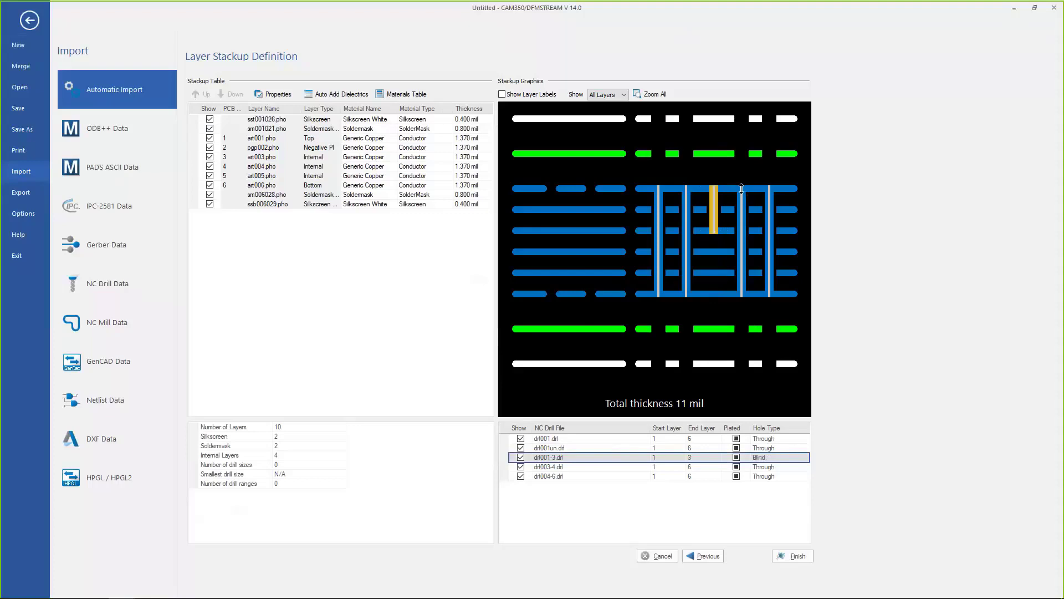
{"action": "left_click_drag", "start_coordinate": [742, 189], "coordinate": [742, 231]}
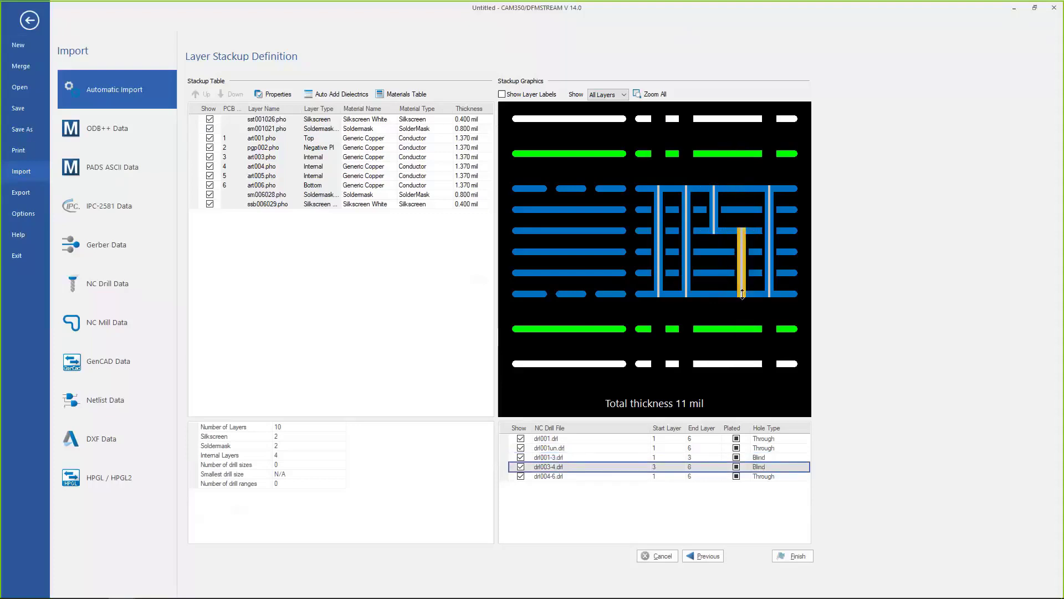
{"action": "left_click_drag", "start_coordinate": [742, 293], "coordinate": [739, 248]}
{"action": "left_click_drag", "start_coordinate": [769, 188], "coordinate": [769, 256]}
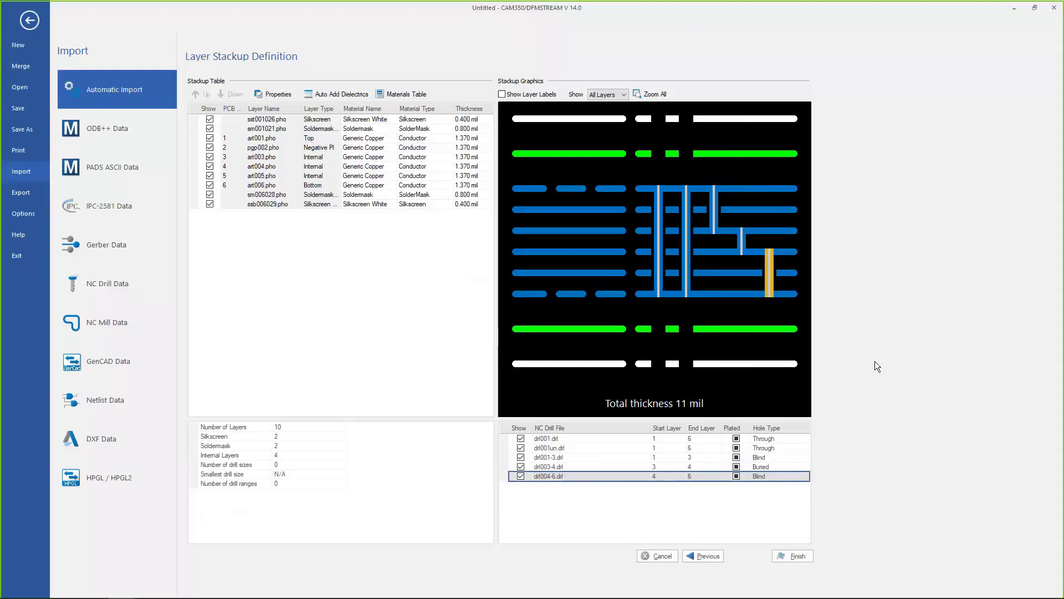
Automatically add dielectric layers to the stackup and set the thickness of all five dielectrics to 11 mil
{"action": "left_click", "coordinate": [345, 96]}
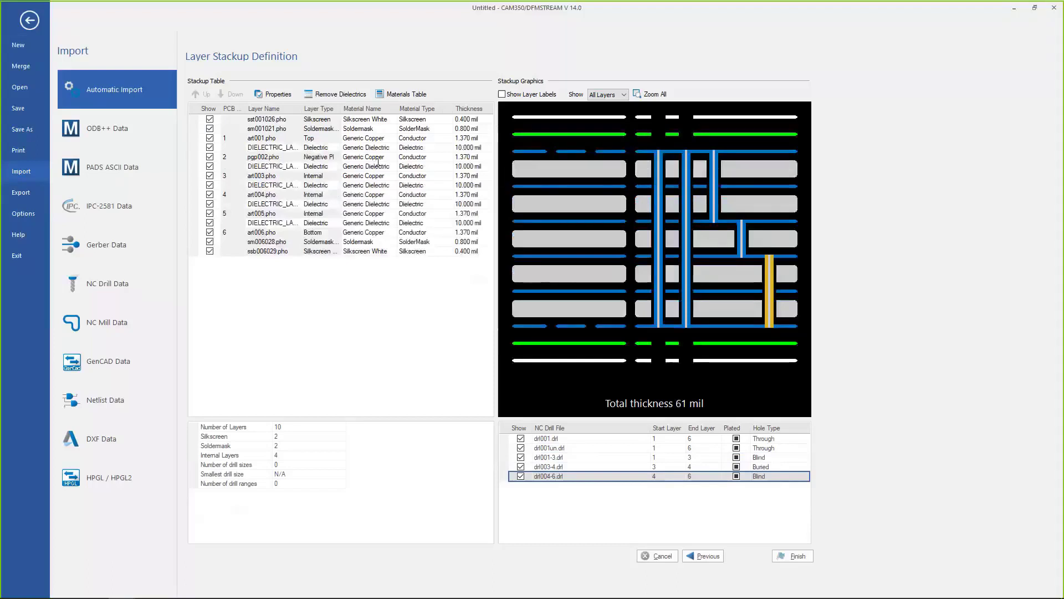
{"action": "left_click", "coordinate": [195, 147]}
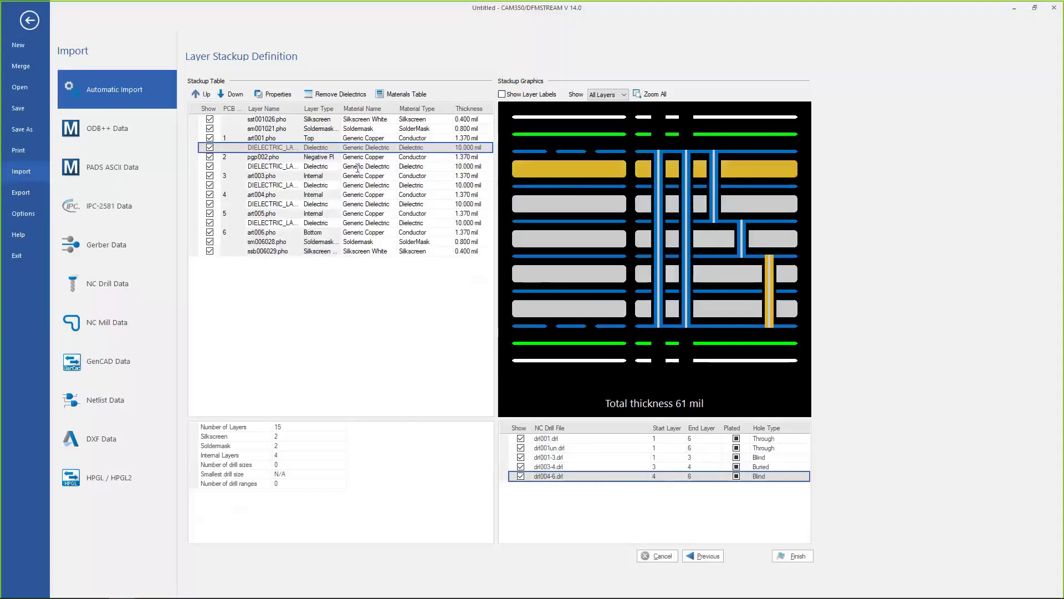
{"action": "left_click", "coordinate": [194, 166], "text": "ctrl"}
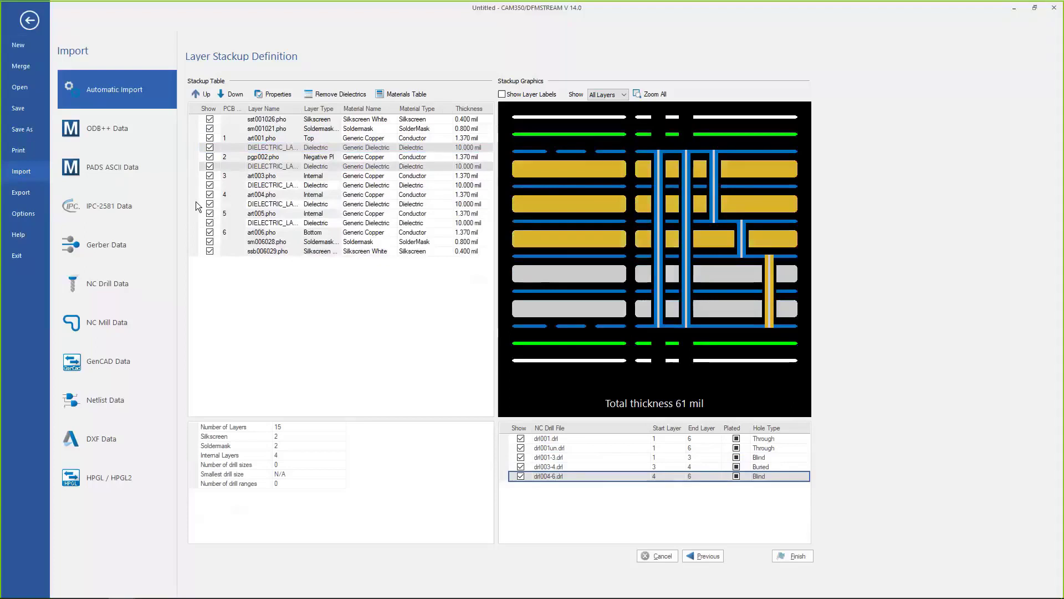
{"action": "left_click", "coordinate": [199, 203], "text": "ctrl"}
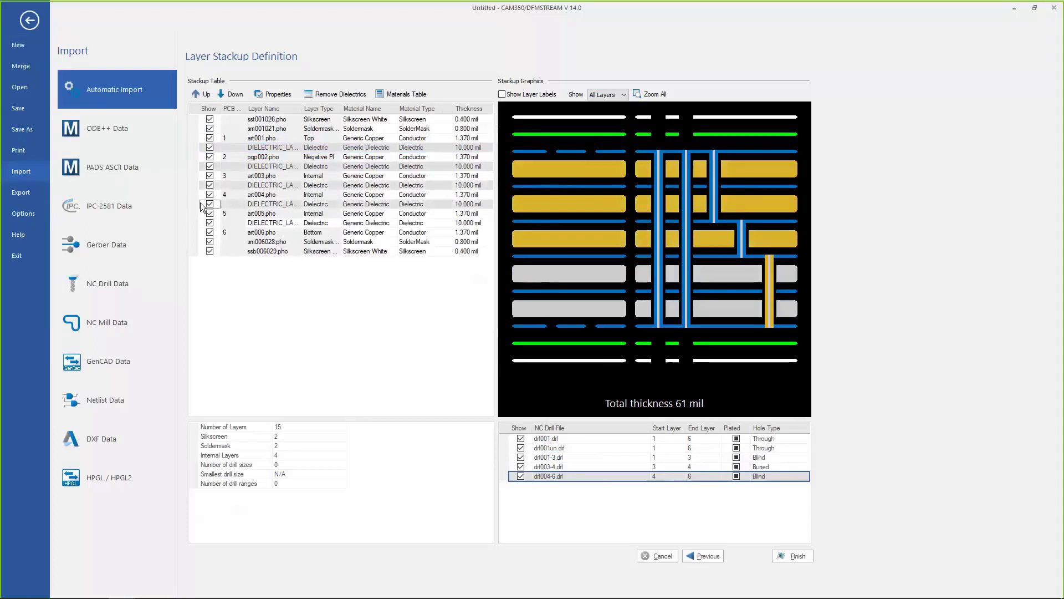
{"action": "left_click", "coordinate": [210, 204]}
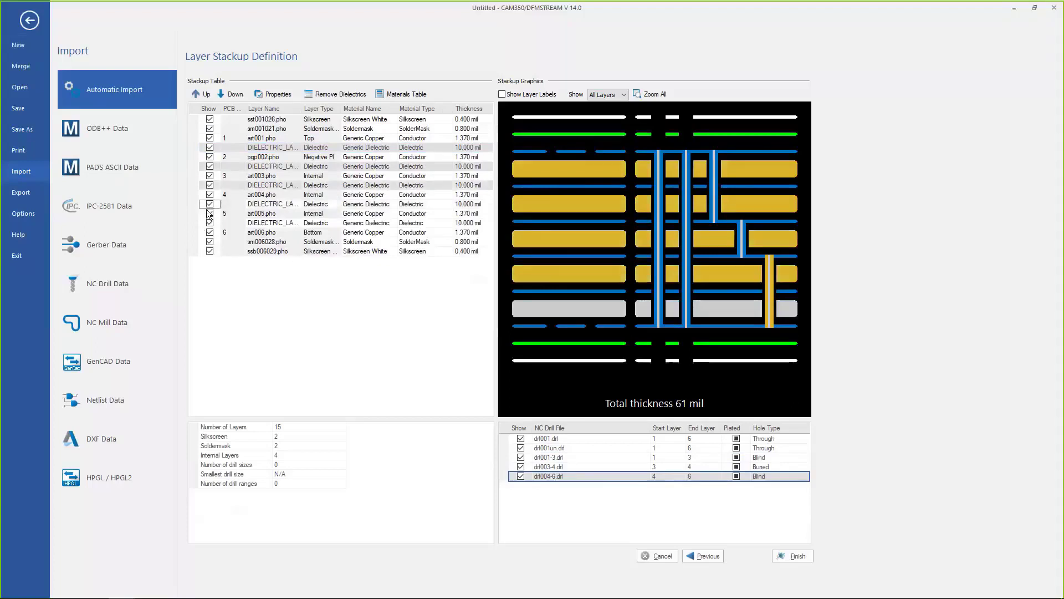
{"action": "left_click", "coordinate": [211, 205]}
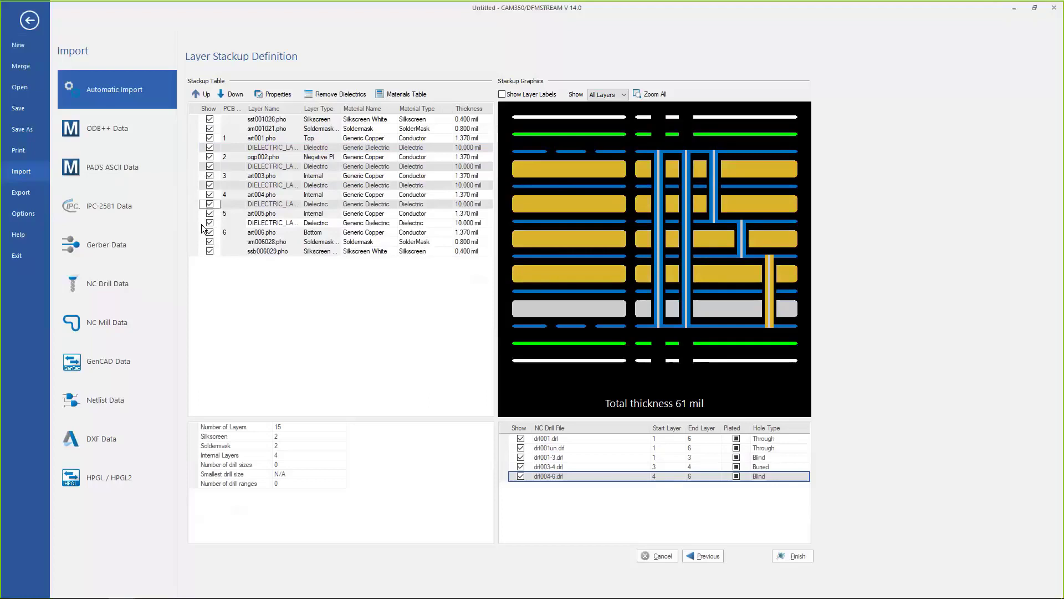
{"action": "left_click", "coordinate": [203, 224], "text": "ctrl"}
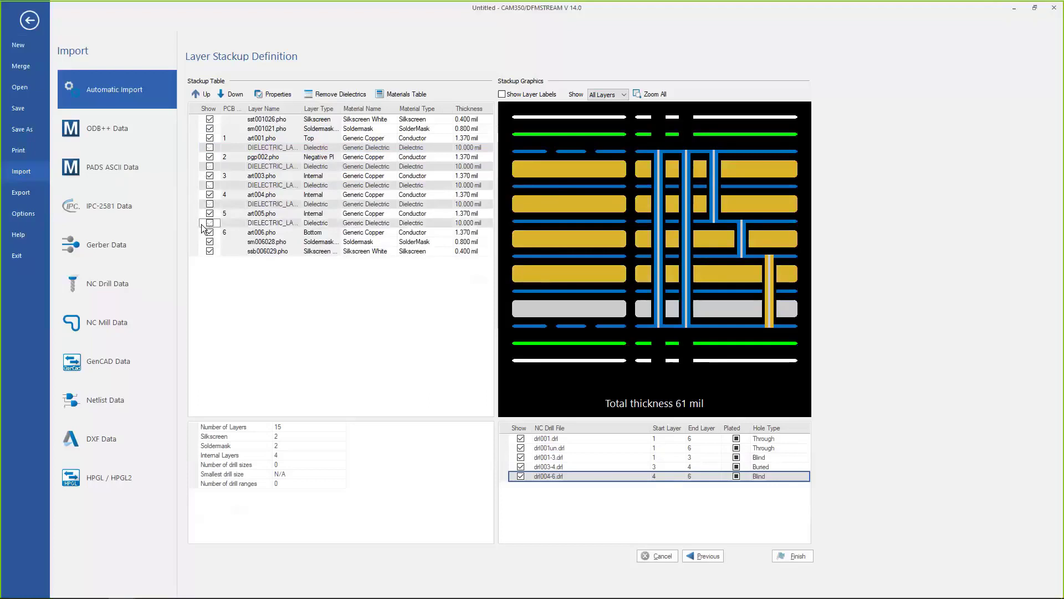
{"action": "left_click", "coordinate": [211, 223]}
{"action": "left_click", "coordinate": [211, 222]}
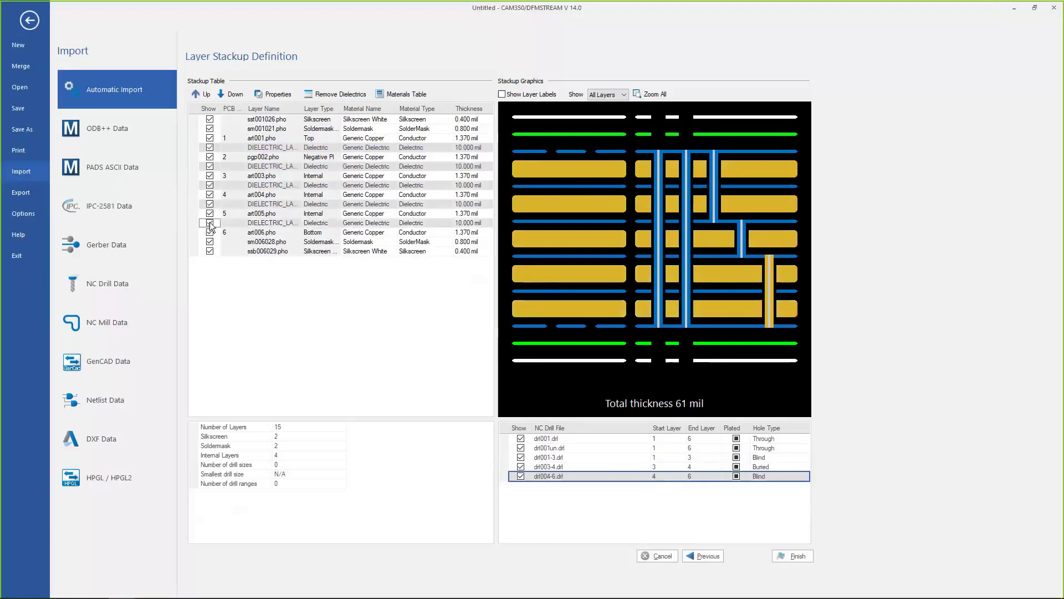
{"action": "double_click", "coordinate": [465, 223]}
{"action": "type", "text": "11"}
{"action": "key", "text": "Return"}
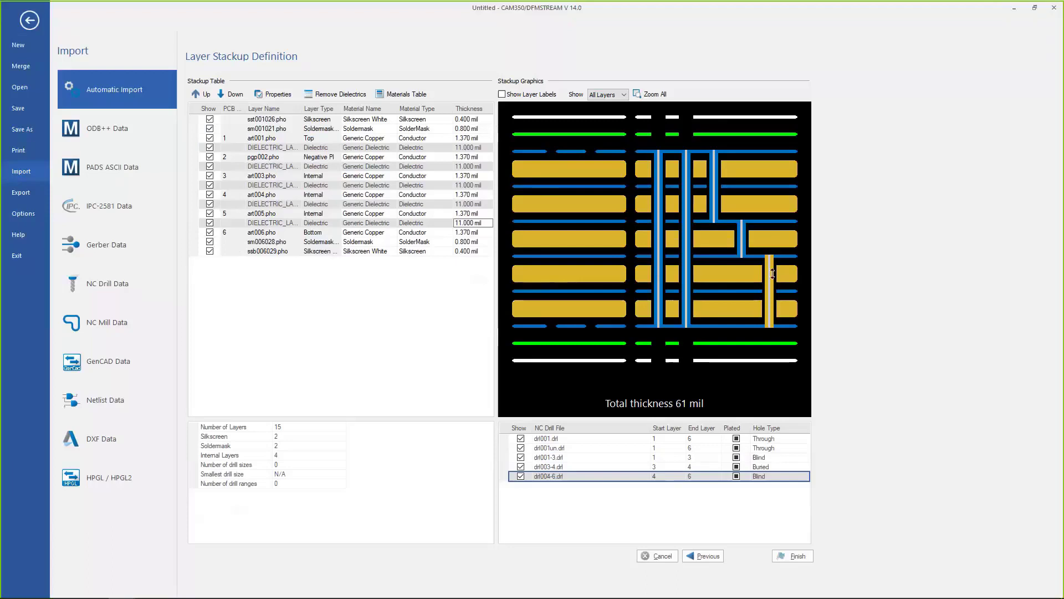
Update the Generic Dielectric material in the materials table with the changed thickness and finish the automatic import
{"action": "left_click", "coordinate": [399, 96]}
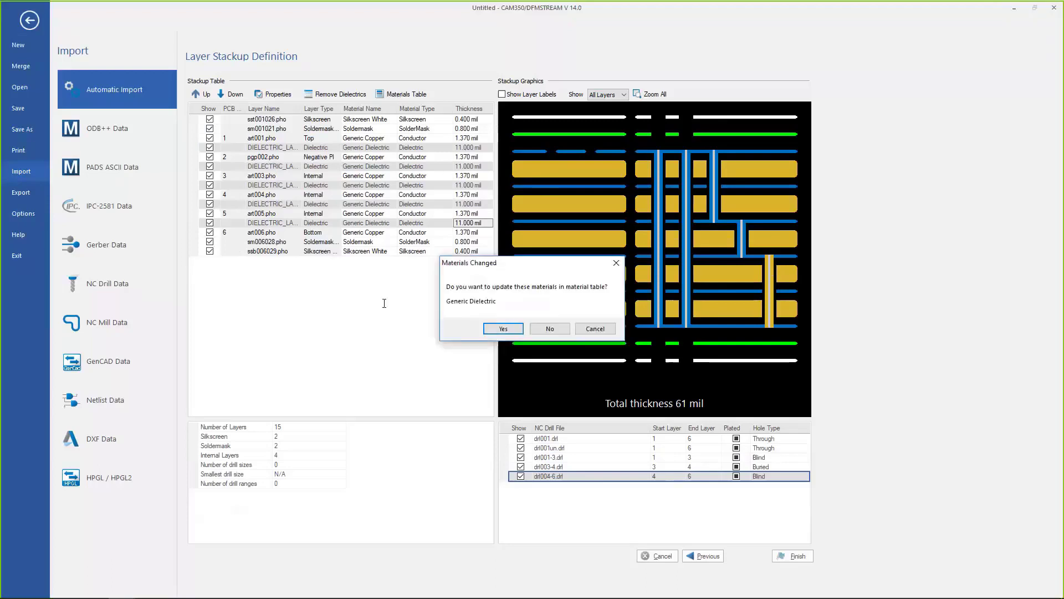
{"action": "left_click", "coordinate": [504, 328]}
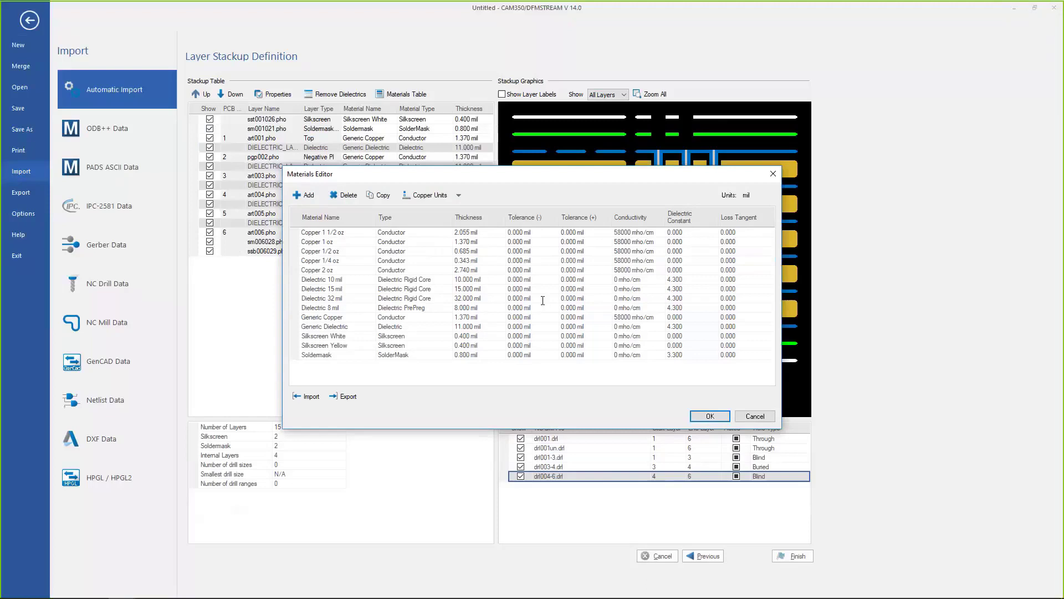
{"action": "left_click", "coordinate": [707, 418]}
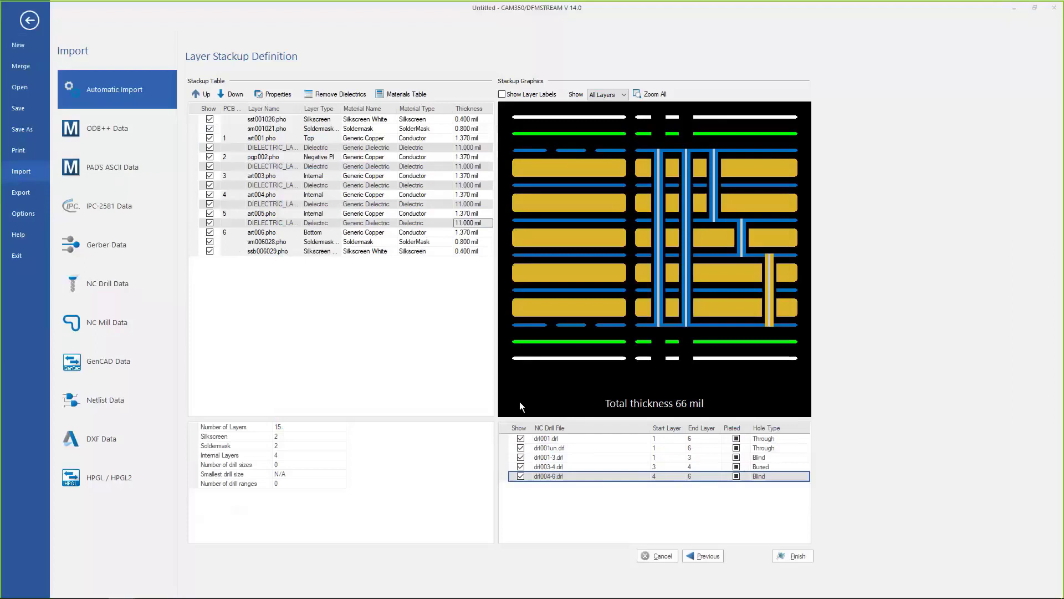
{"action": "left_click", "coordinate": [797, 556]}
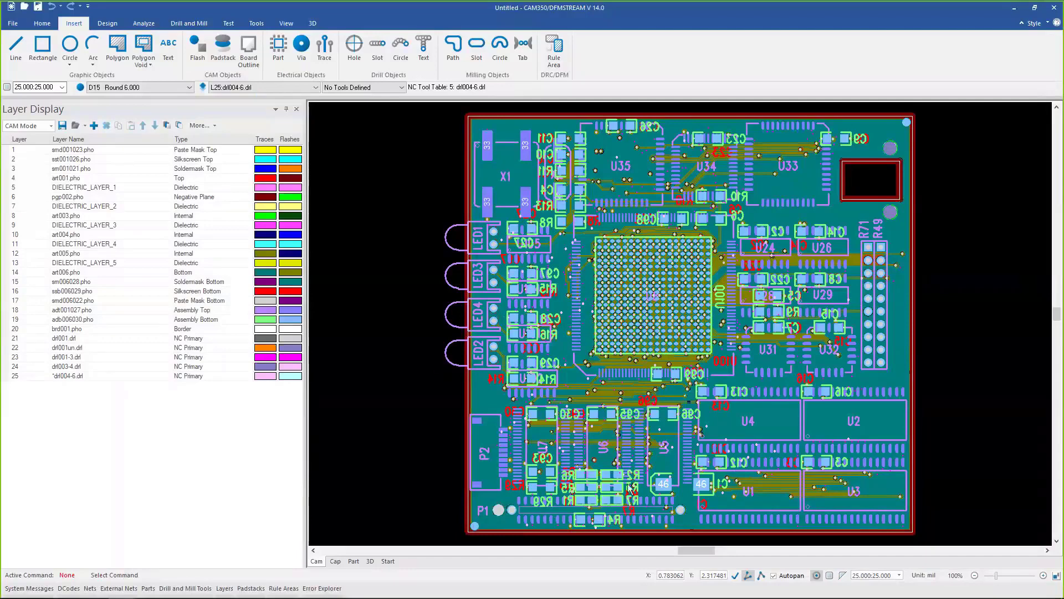
Show the World View pane and stack it with the Layer Display pane in the same docked column
{"action": "scroll", "coordinate": [396, 387], "scroll_direction": "down", "scroll_amount": 2}
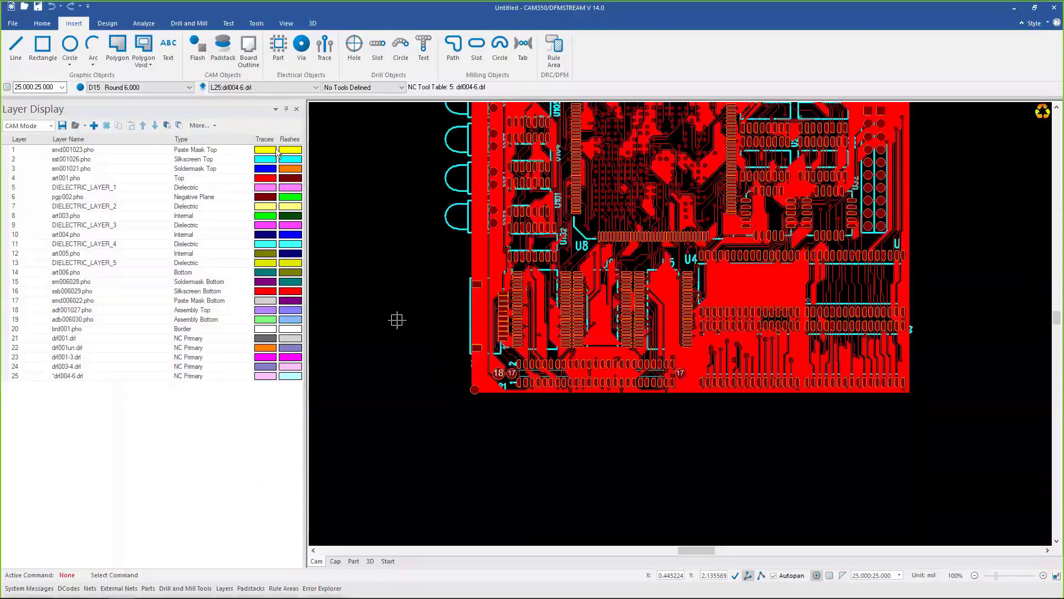
{"action": "left_click", "coordinate": [286, 23]}
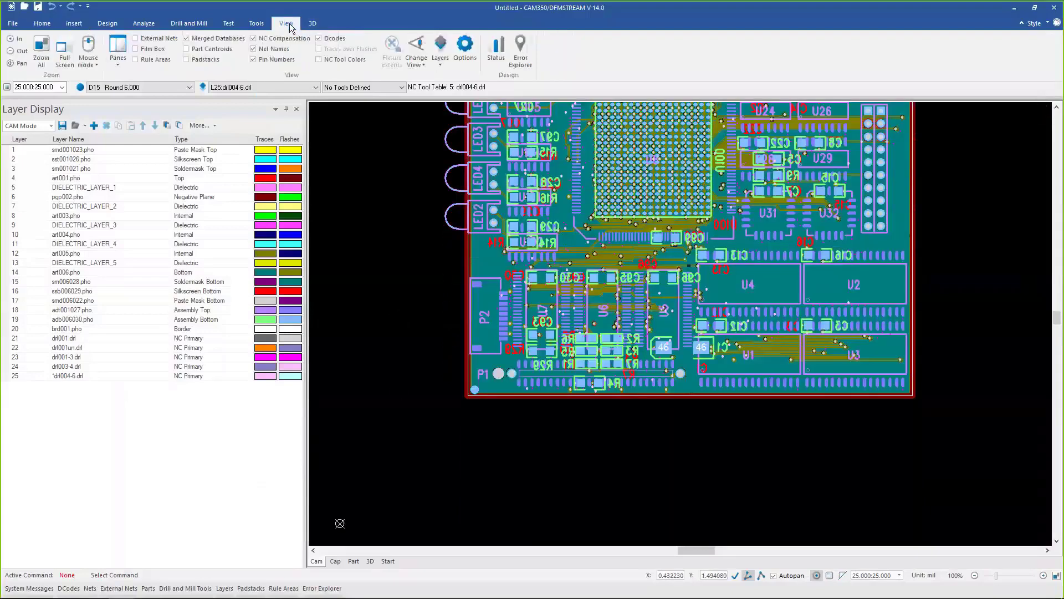
{"action": "left_click", "coordinate": [119, 61]}
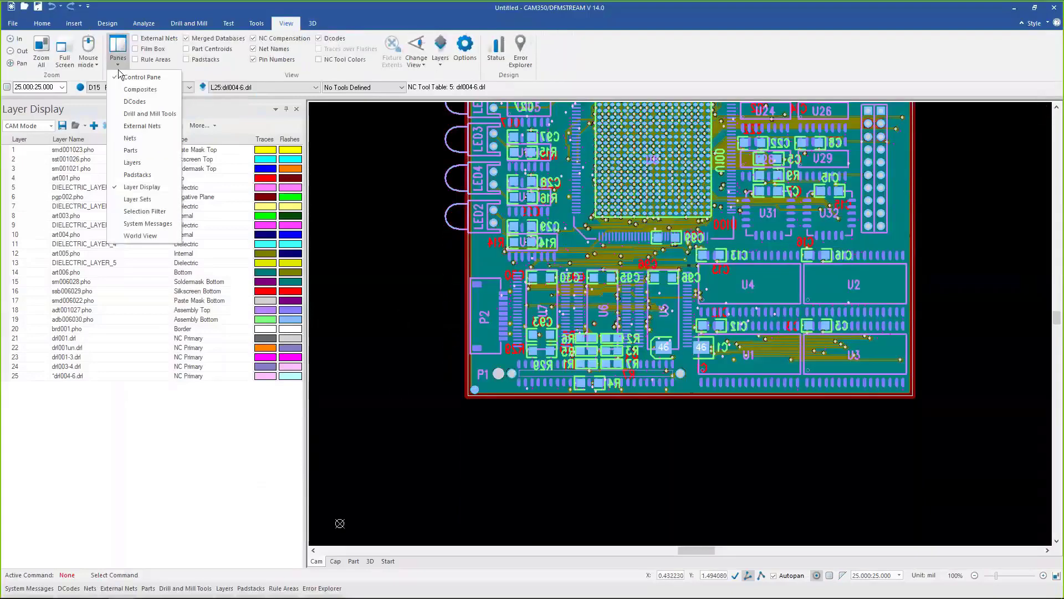
{"action": "left_click", "coordinate": [147, 235]}
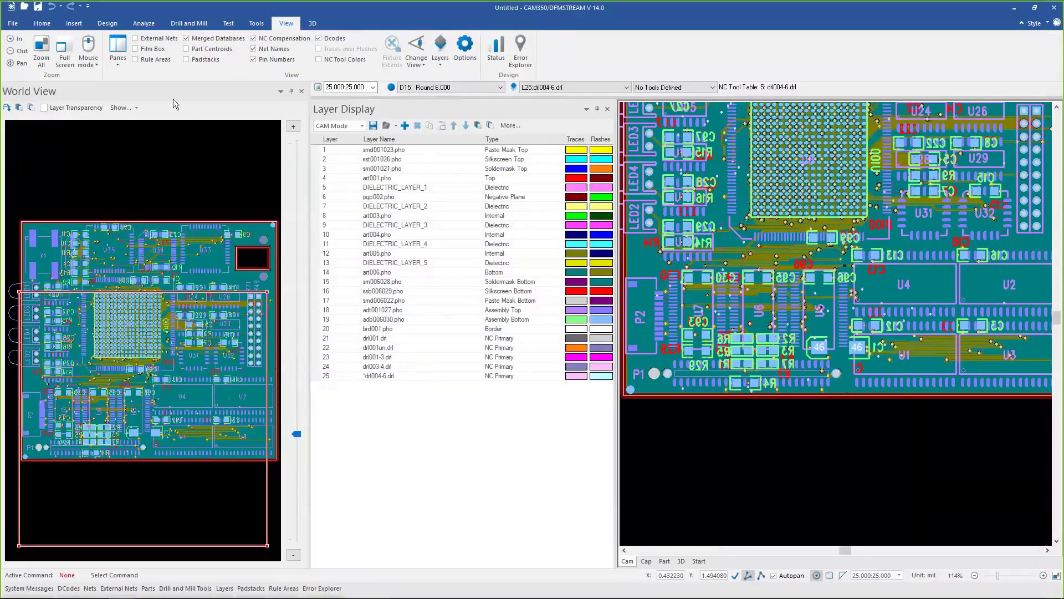
{"action": "left_click_drag", "start_coordinate": [438, 109], "coordinate": [150, 304]}
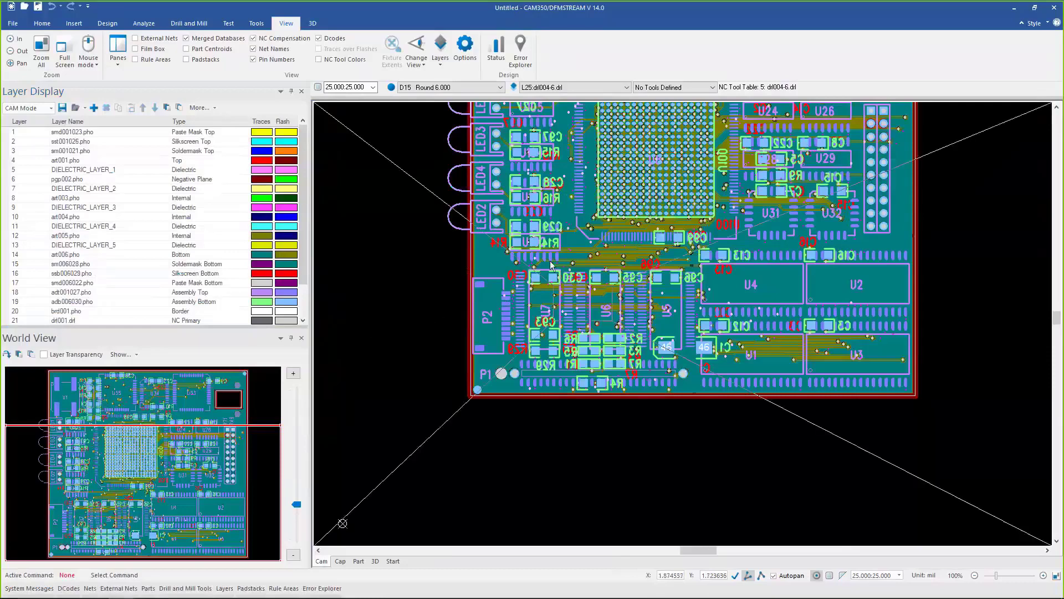
{"action": "scroll", "coordinate": [550, 264], "scroll_direction": "up", "scroll_amount": 5}
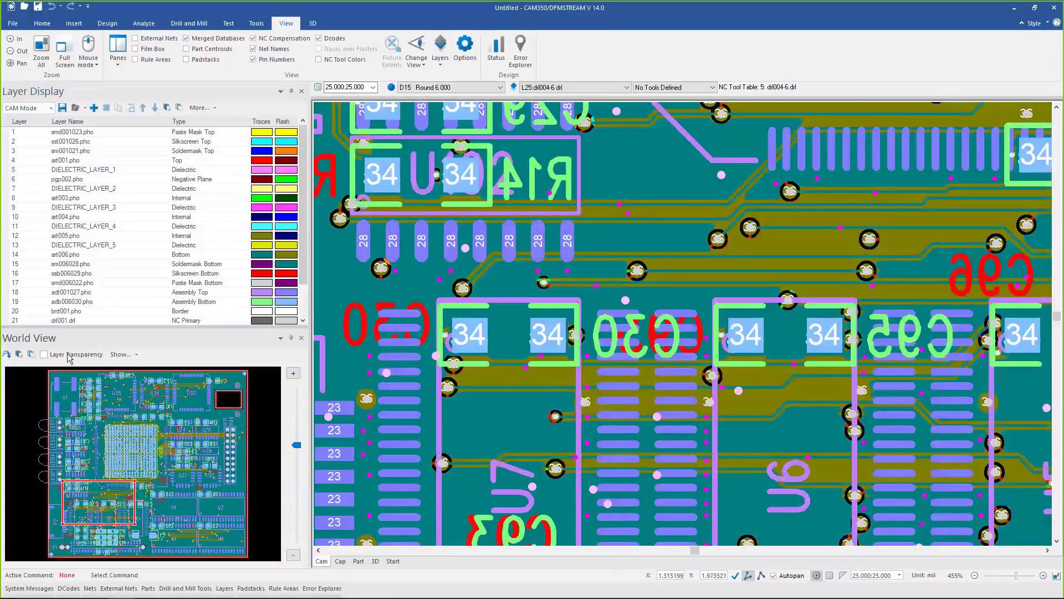
{"action": "left_click", "coordinate": [135, 353]}
{"action": "left_click", "coordinate": [164, 351]}
Open the auto-hidden Layers pane and pin it so that it stays docked below the board view
{"action": "left_click", "coordinate": [226, 588]}
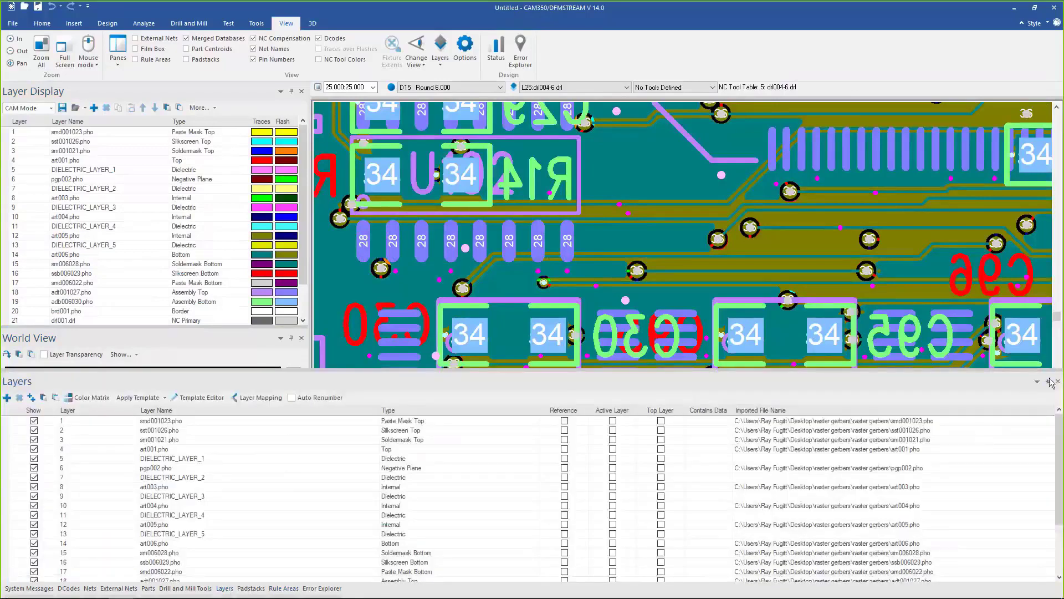
{"action": "left_click", "coordinate": [1048, 382]}
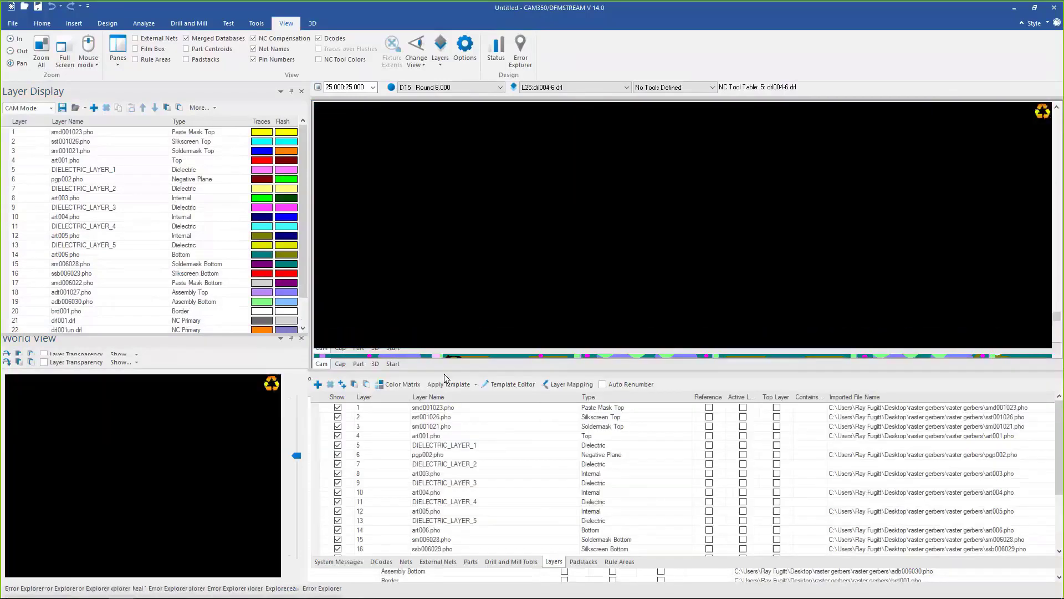
Shrink the docked Layers pane to enlarge the board view, and look through the Drill and Mill Tools, Layers, Padstacks, Rule Areas and Error Explorer panes
{"action": "left_click_drag", "start_coordinate": [445, 371], "coordinate": [440, 484]}
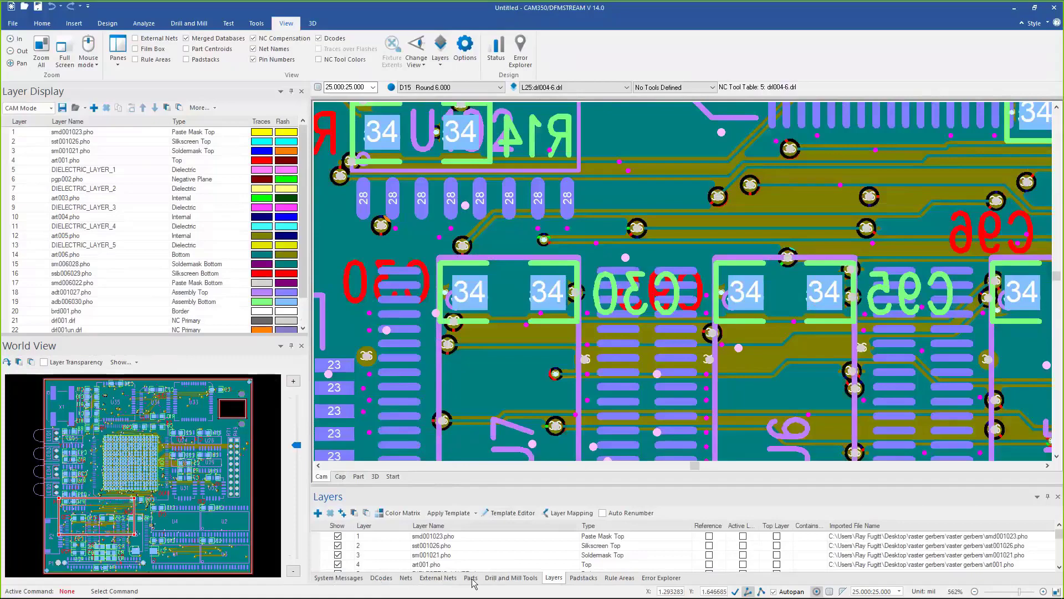
{"action": "left_click", "coordinate": [502, 578]}
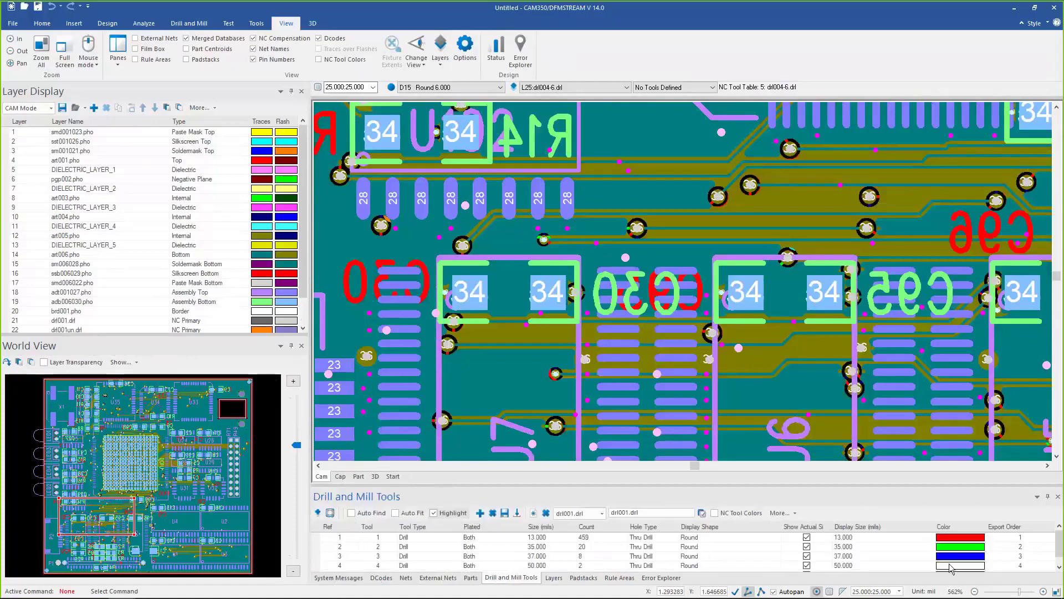
{"action": "left_click", "coordinate": [553, 577]}
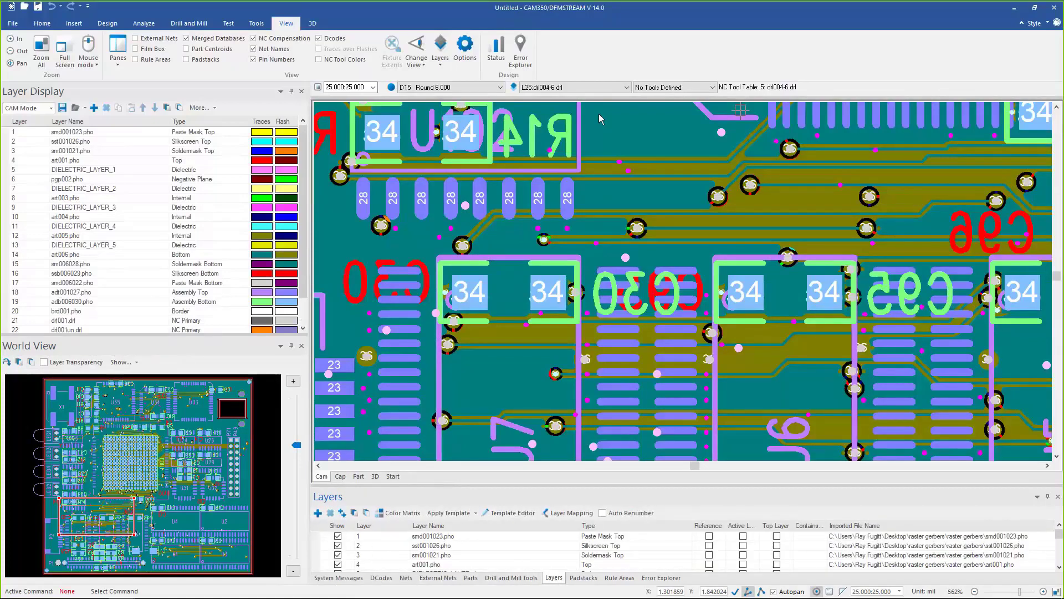
{"action": "mouse_move", "coordinate": [698, 158]}
{"action": "left_click", "coordinate": [583, 577]}
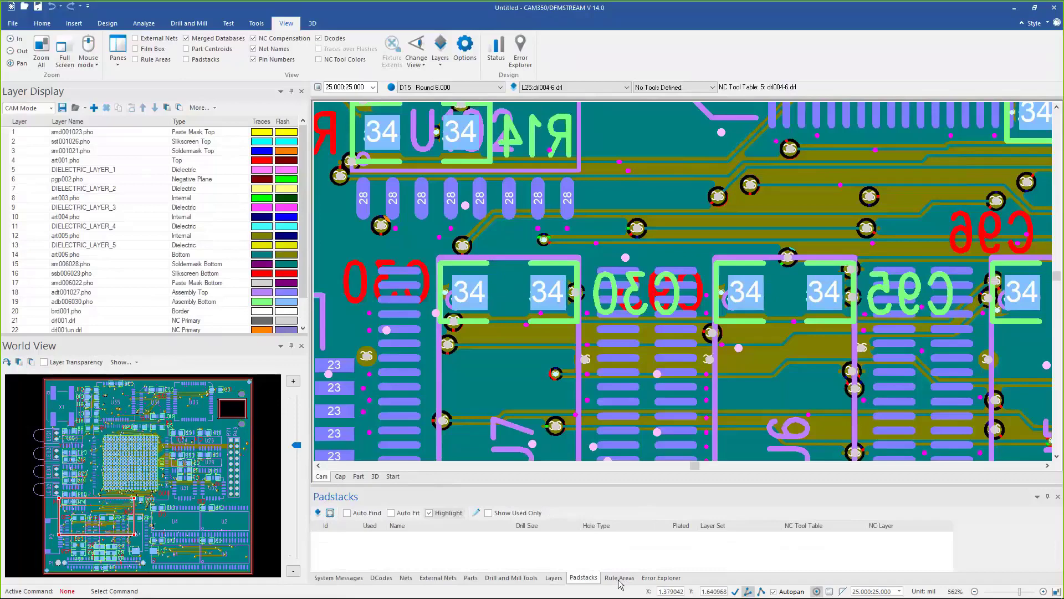
{"action": "left_click", "coordinate": [619, 580]}
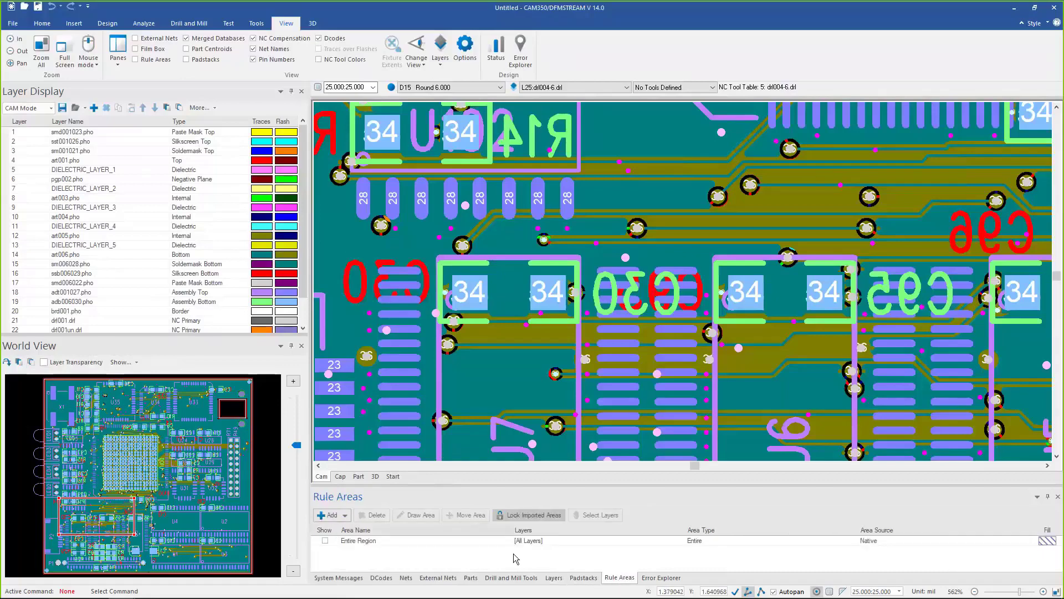
{"action": "left_click", "coordinate": [661, 577]}
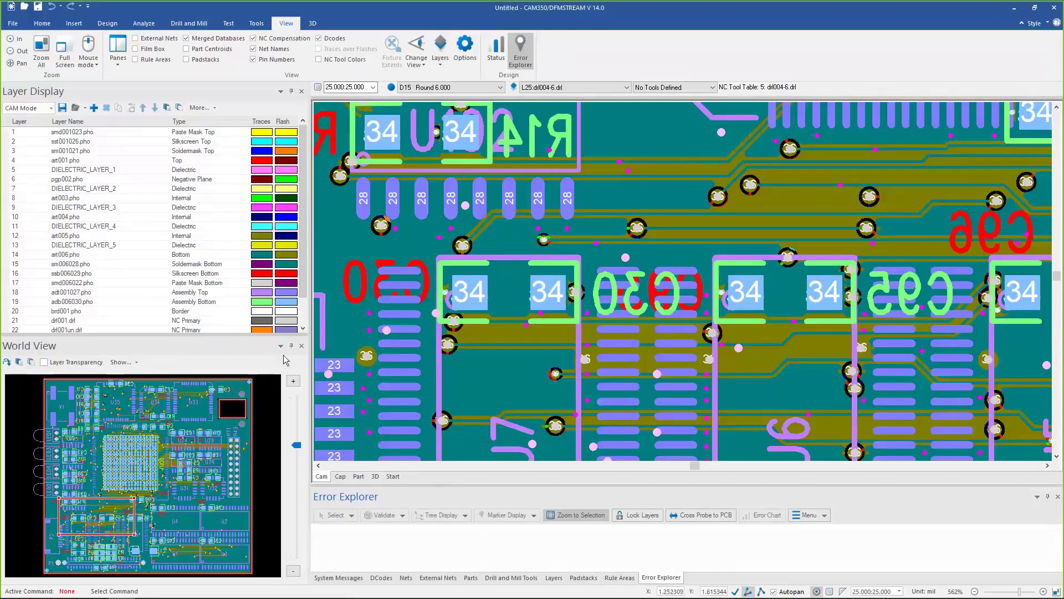
Close the World View pane and display only the art001.pho top layer to examine its copper and D-code labels
{"action": "left_click", "coordinate": [301, 345]}
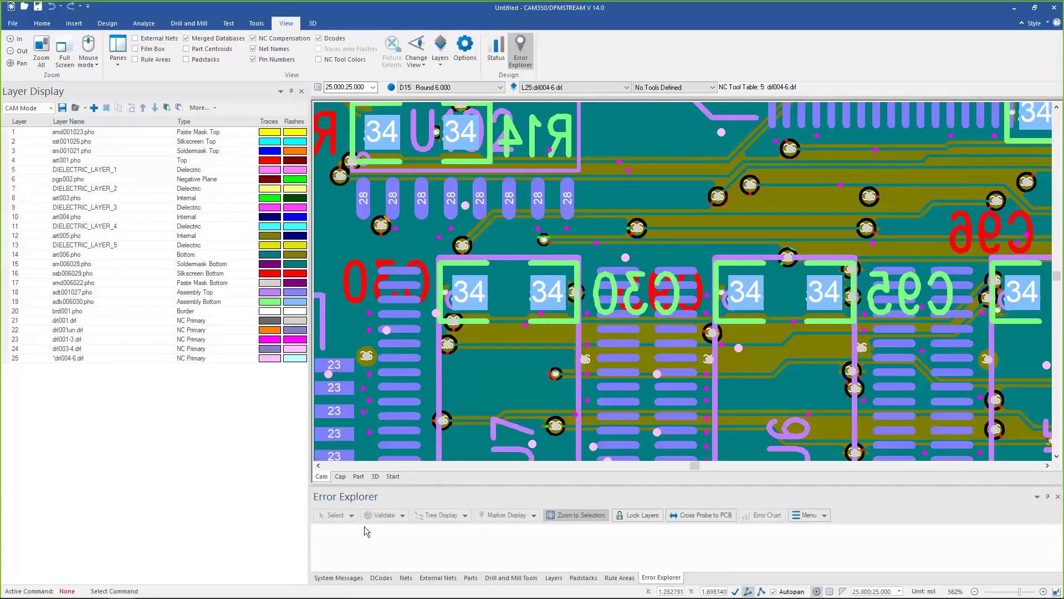
{"action": "double_click", "coordinate": [26, 161]}
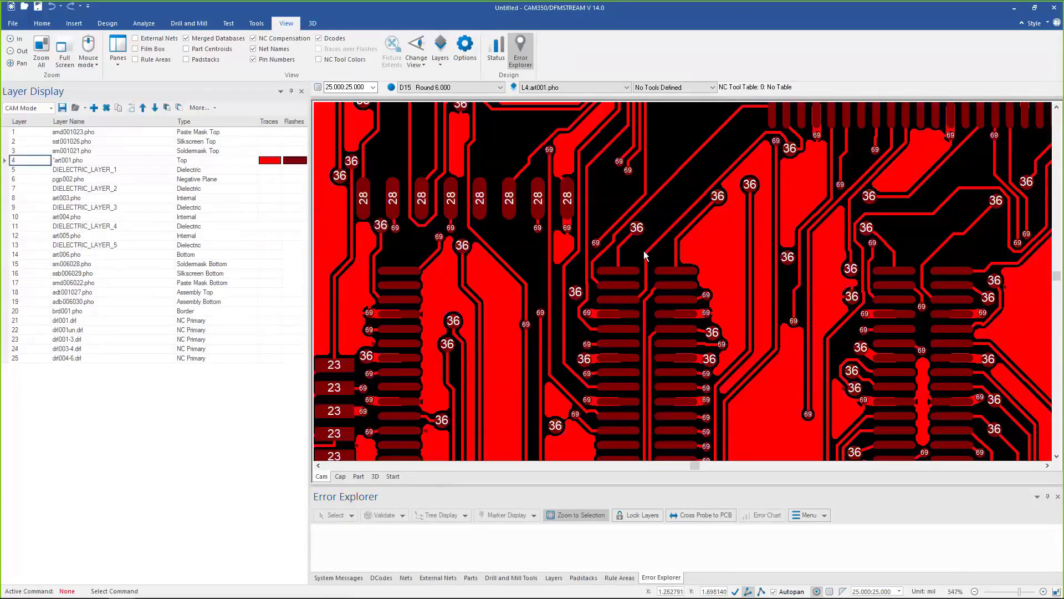
{"action": "mouse_move", "coordinate": [751, 279]}
{"action": "middle_click_drag", "start_coordinate": [667, 316], "coordinate": [536, 230]}
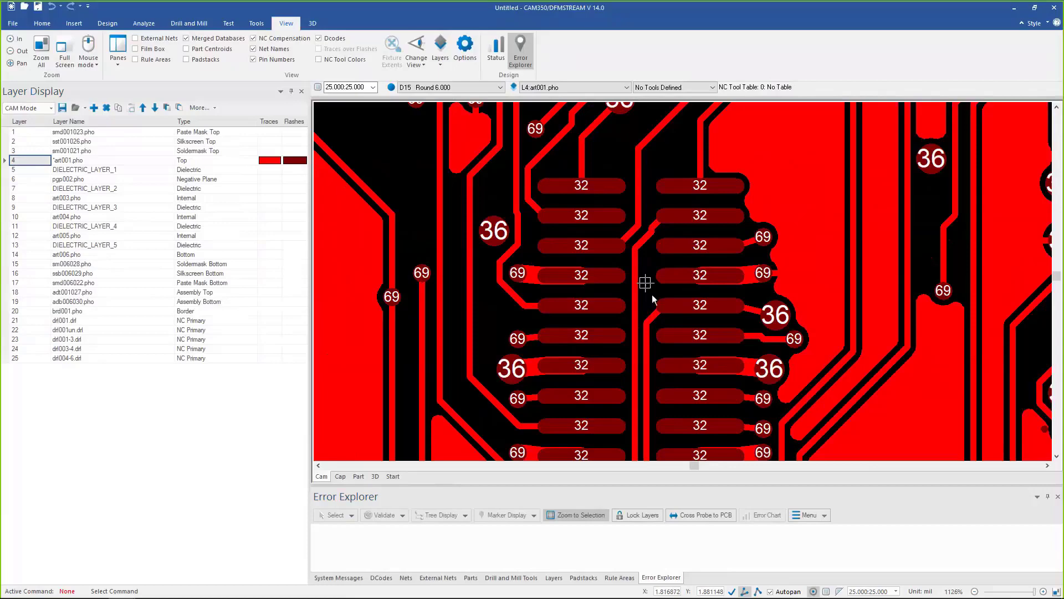
{"action": "scroll", "coordinate": [652, 294], "scroll_direction": "down", "scroll_amount": 1}
{"action": "scroll", "coordinate": [616, 303], "scroll_direction": "down", "scroll_amount": 1}
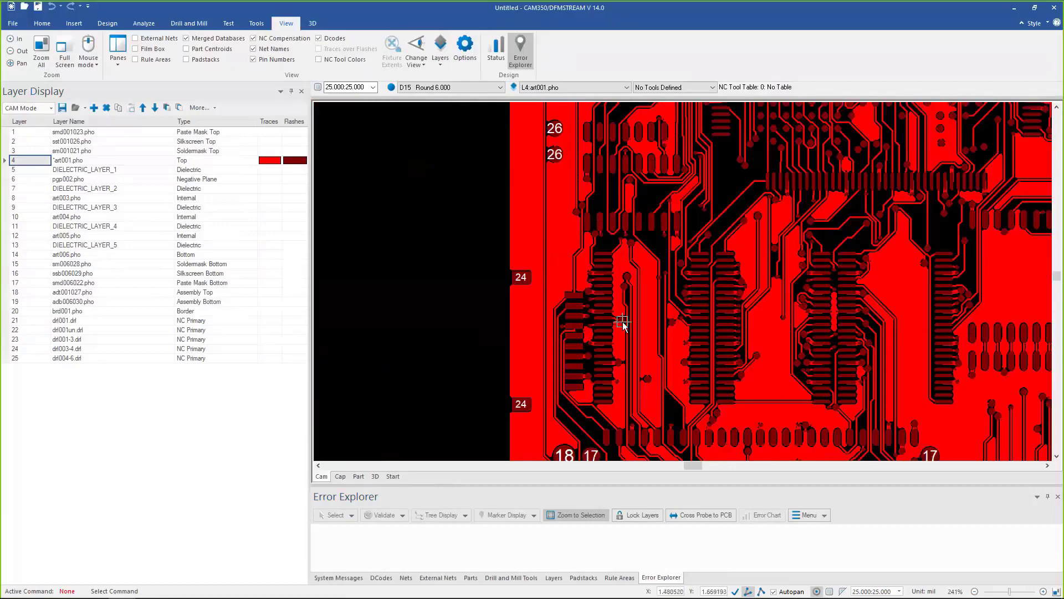
{"action": "scroll", "coordinate": [560, 238], "scroll_direction": "down", "scroll_amount": 1}
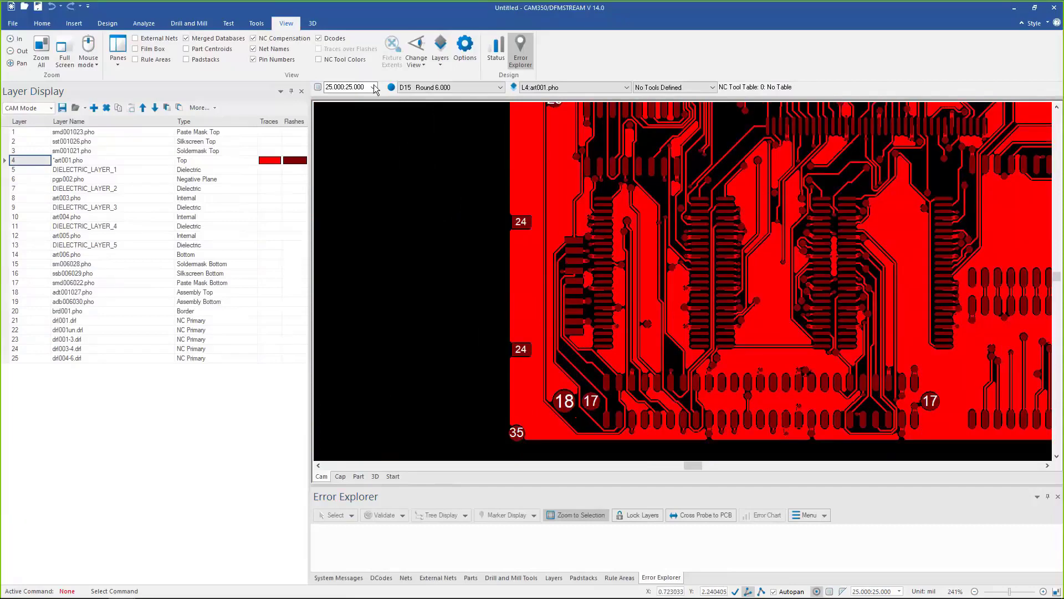
{"action": "scroll", "coordinate": [788, 235], "scroll_direction": "down", "scroll_amount": 1}
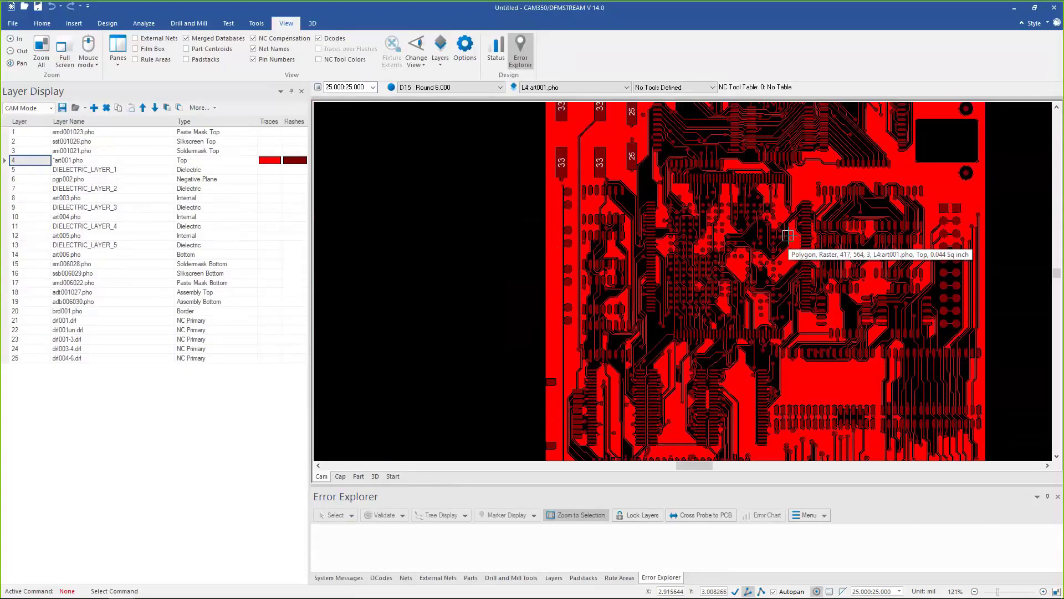
Switch to the other untitled CAM350 design, which contains component outline layers, and show its Parts pane
{"action": "mouse_move", "coordinate": [113, 590]}
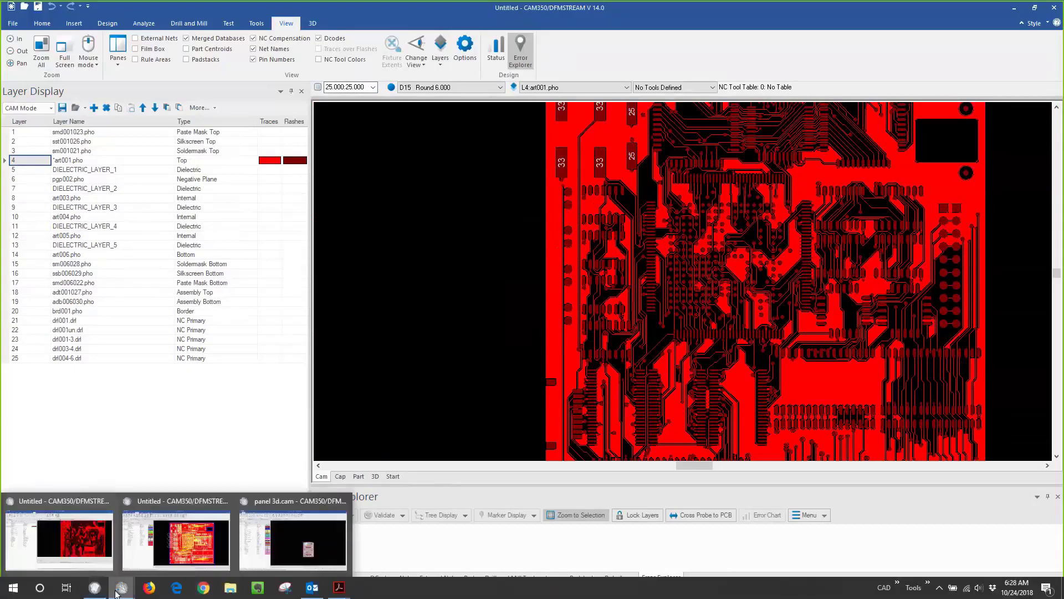
{"action": "left_click", "coordinate": [172, 556]}
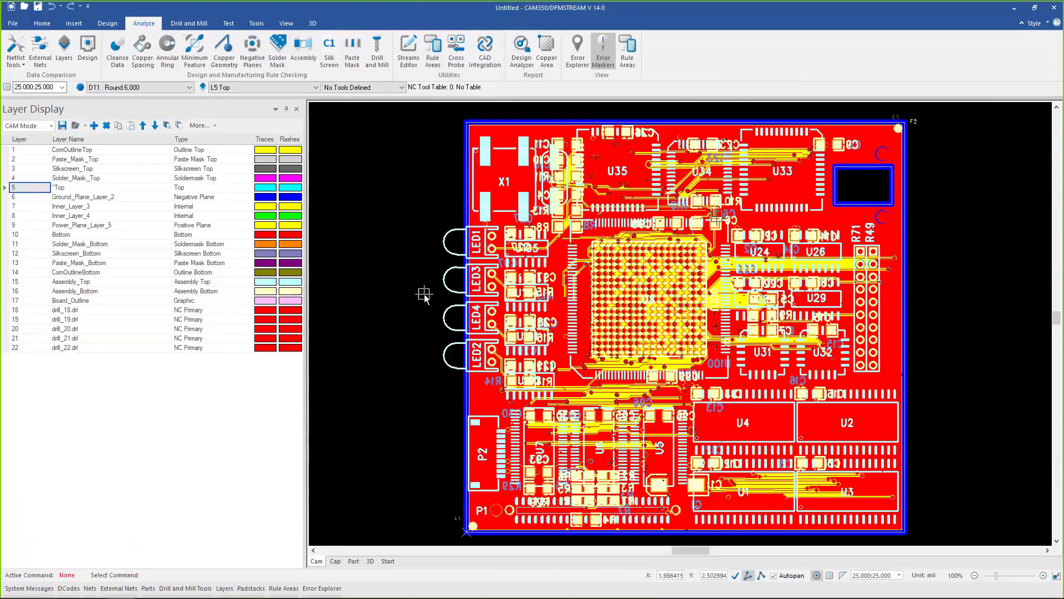
{"action": "left_click", "coordinate": [148, 588]}
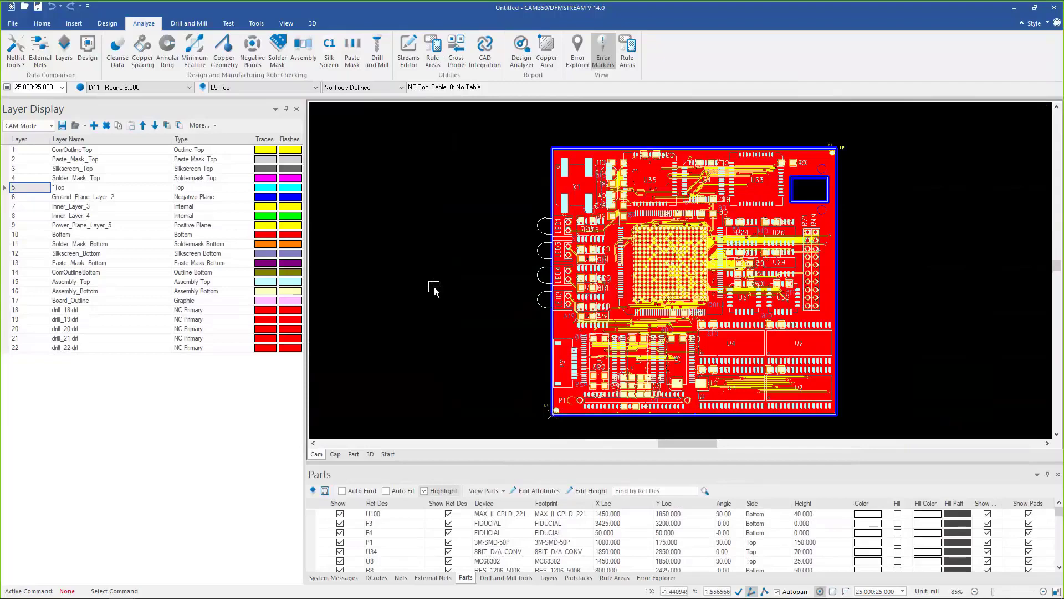
Display only the Top layer and change its trace and flash colors to red
{"action": "double_click", "coordinate": [31, 189]}
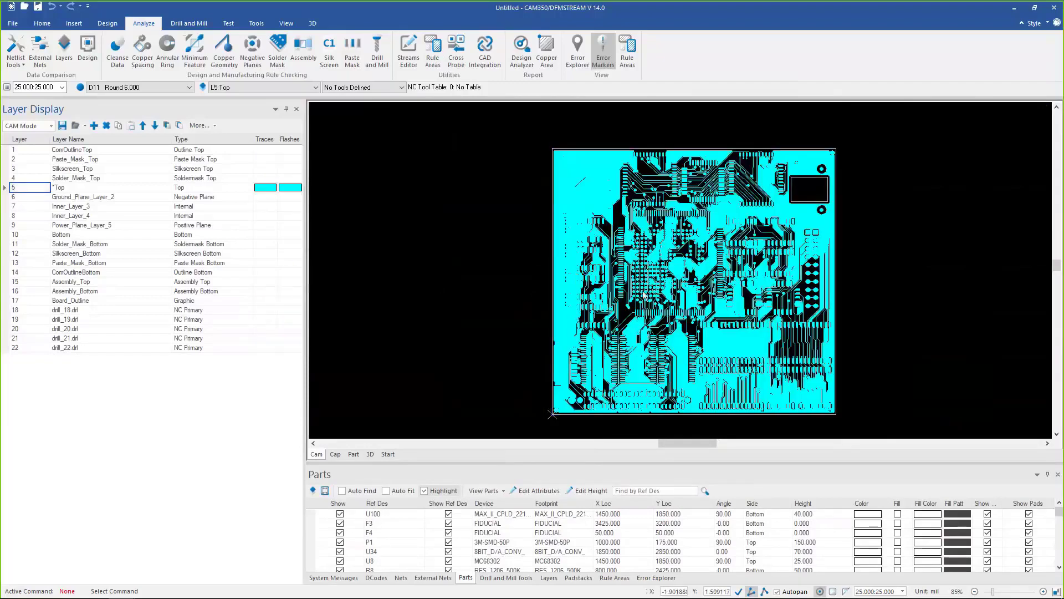
{"action": "scroll", "coordinate": [628, 272], "scroll_direction": "up", "scroll_amount": 6}
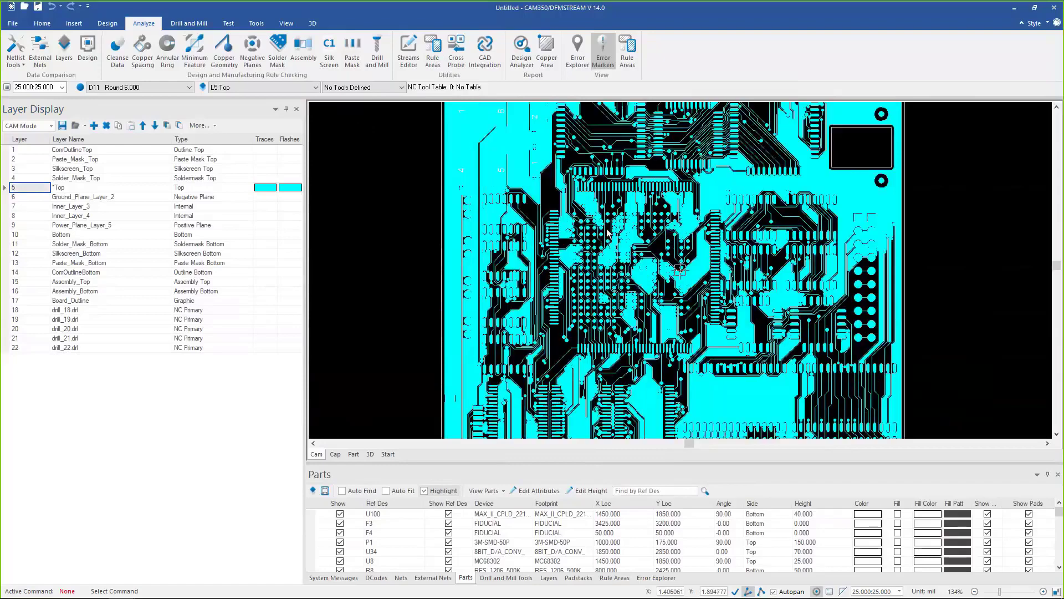
{"action": "scroll", "coordinate": [628, 272], "scroll_direction": "up", "scroll_amount": 3}
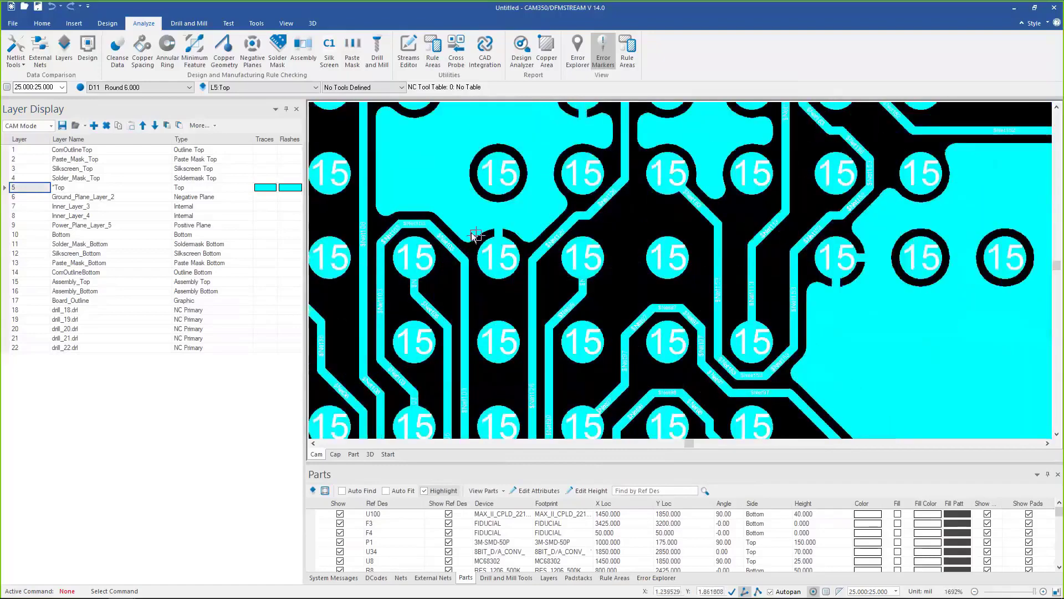
{"action": "right_click", "coordinate": [290, 186]}
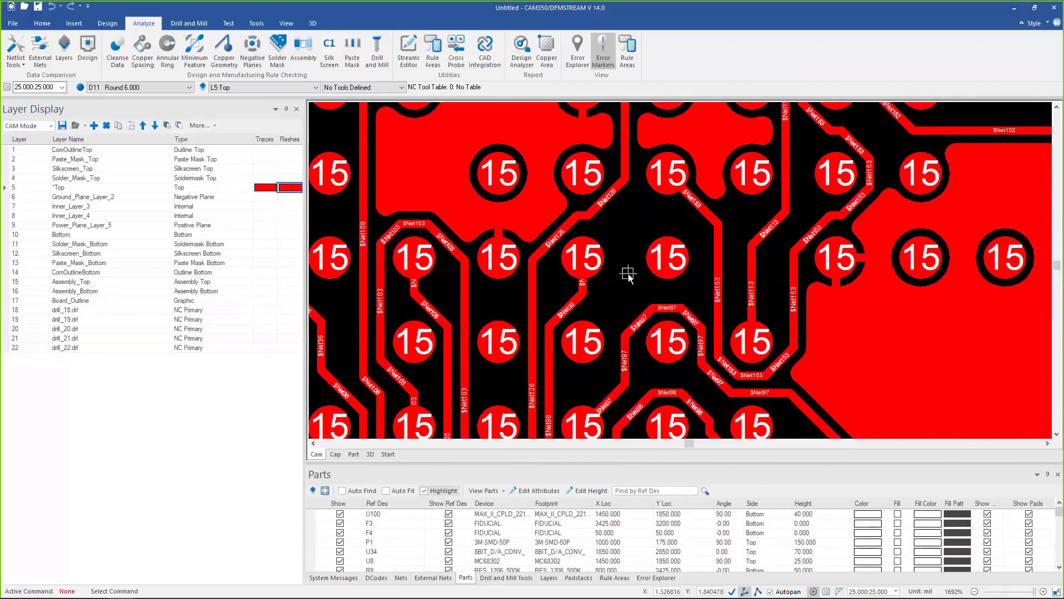
Examine the net names on the Top layer's traces and the pin numbers on the component pads
{"action": "scroll", "coordinate": [635, 301], "scroll_direction": "down", "scroll_amount": 2}
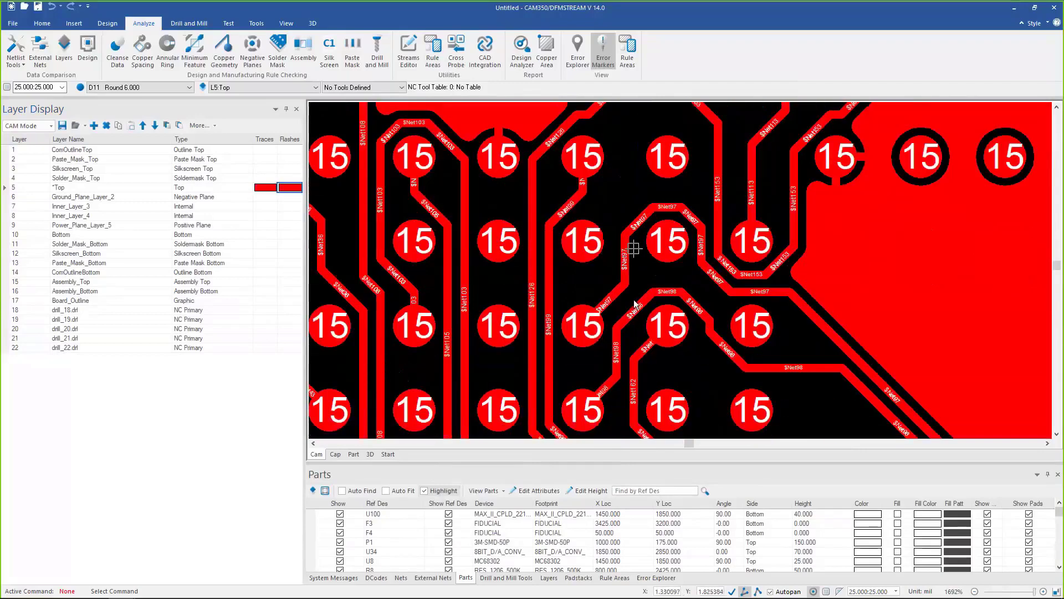
{"action": "scroll", "coordinate": [635, 303], "scroll_direction": "down", "scroll_amount": 2}
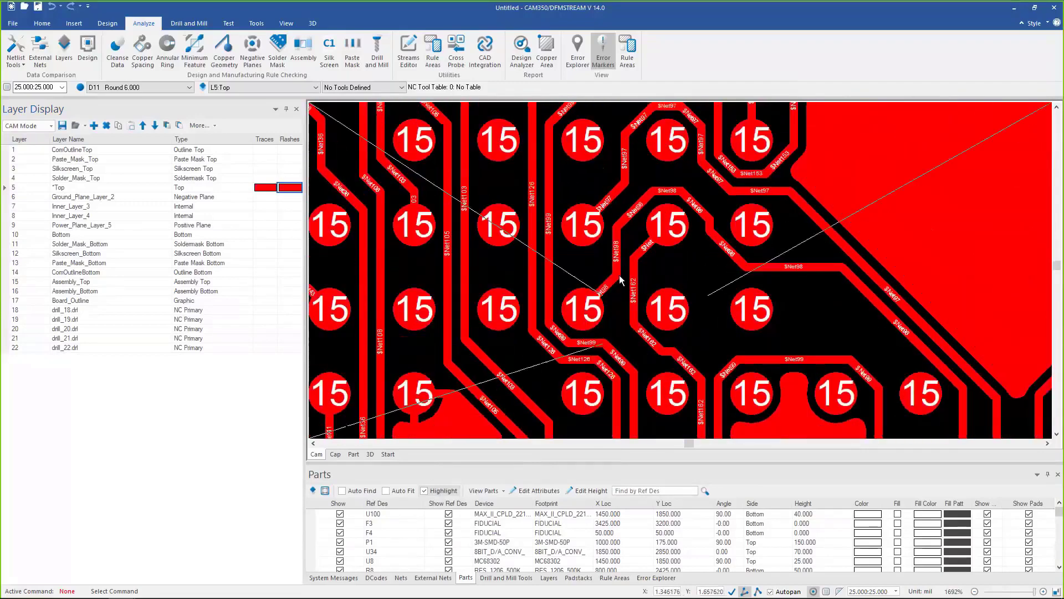
{"action": "scroll", "coordinate": [620, 275], "scroll_direction": "up", "scroll_amount": 3}
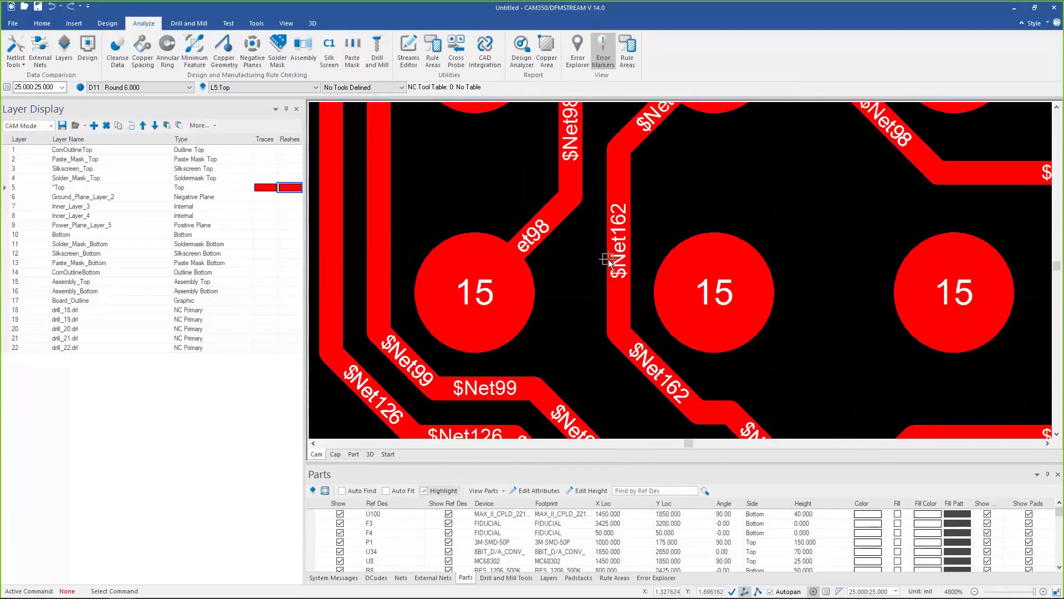
{"action": "scroll", "coordinate": [633, 325], "scroll_direction": "down", "scroll_amount": 3}
{"action": "scroll", "coordinate": [633, 325], "scroll_direction": "down", "scroll_amount": 2}
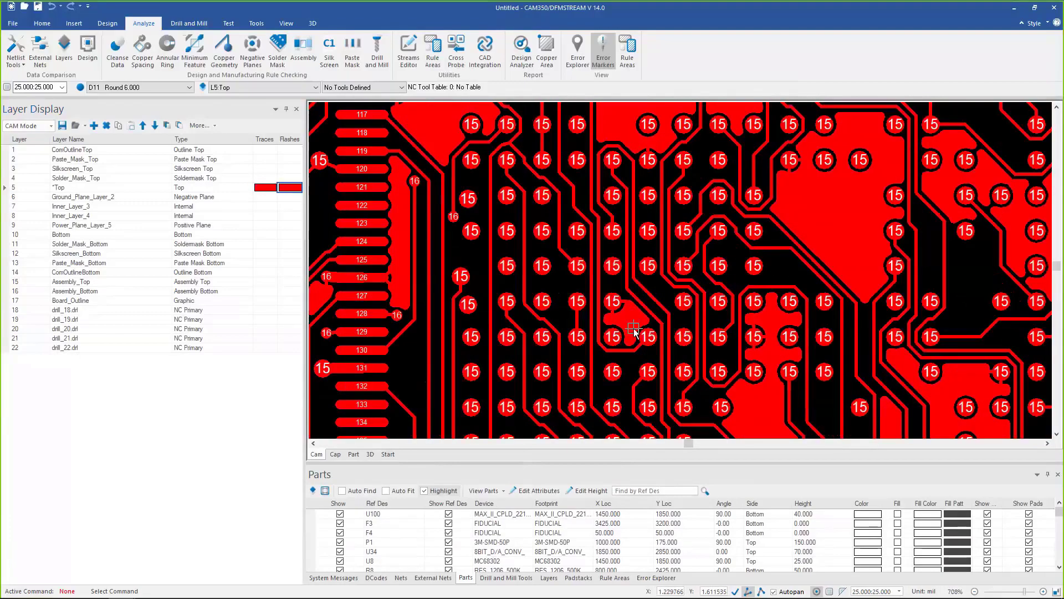
{"action": "scroll", "coordinate": [634, 326], "scroll_direction": "down", "scroll_amount": 1}
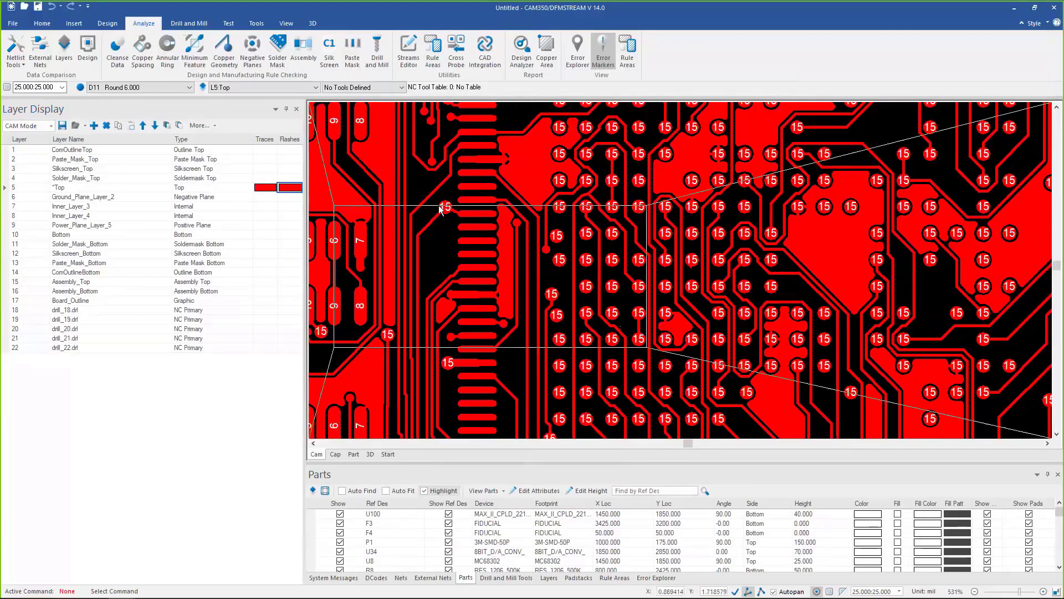
{"action": "scroll", "coordinate": [494, 225], "scroll_direction": "up", "scroll_amount": 3}
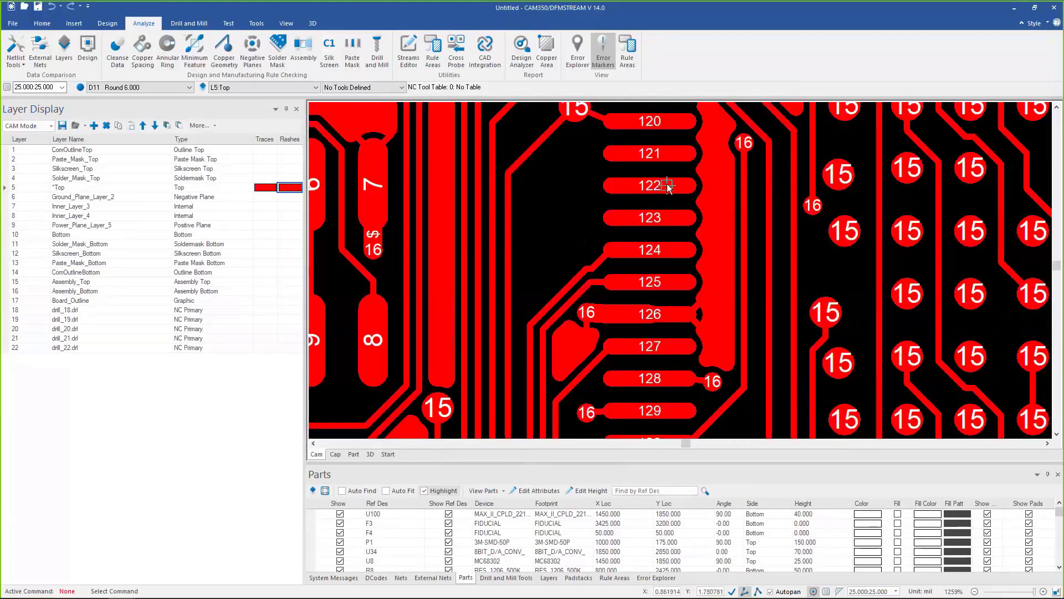
{"action": "scroll", "coordinate": [667, 189], "scroll_direction": "up", "scroll_amount": 11, "text": "ctrl"}
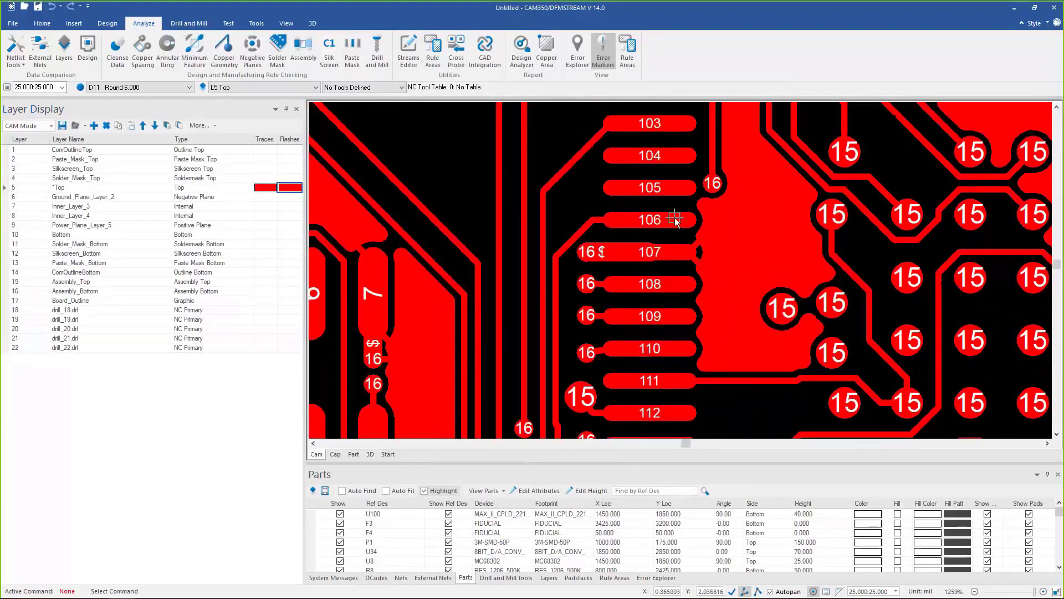
{"action": "scroll", "coordinate": [674, 217], "scroll_direction": "up", "scroll_amount": 1, "text": "ctrl"}
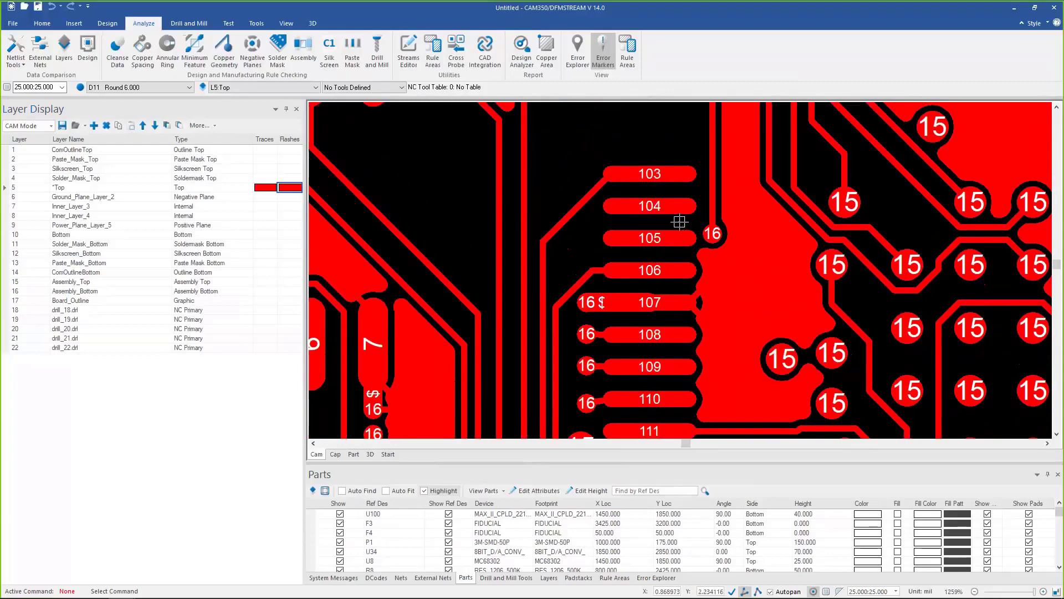
Turn the pin numbers off and back on, and hide the D-codes so net names and pin numbers can be inspected
{"action": "left_click", "coordinate": [286, 23]}
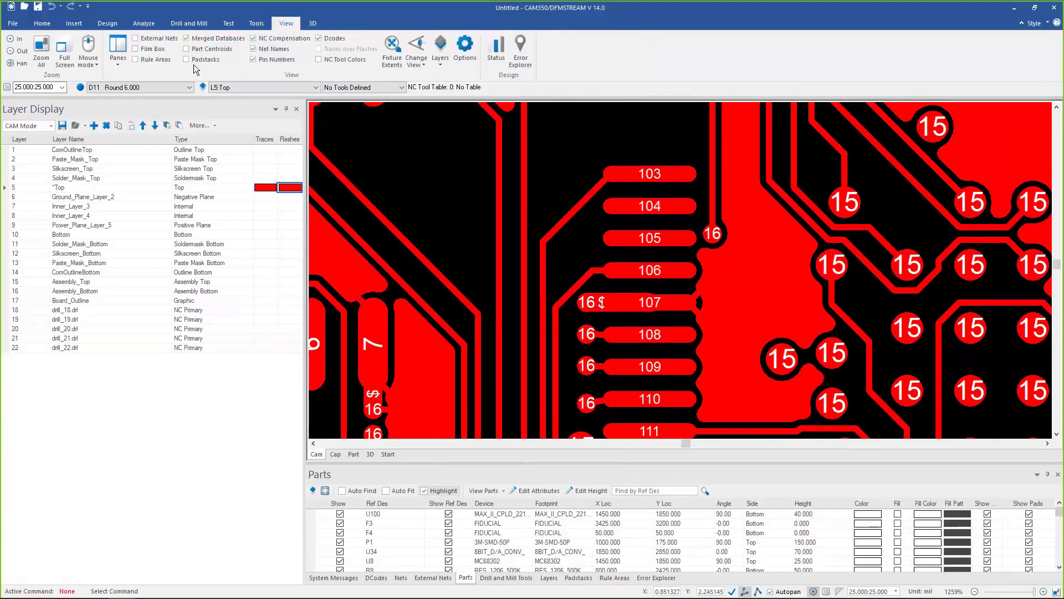
{"action": "left_click", "coordinate": [254, 61]}
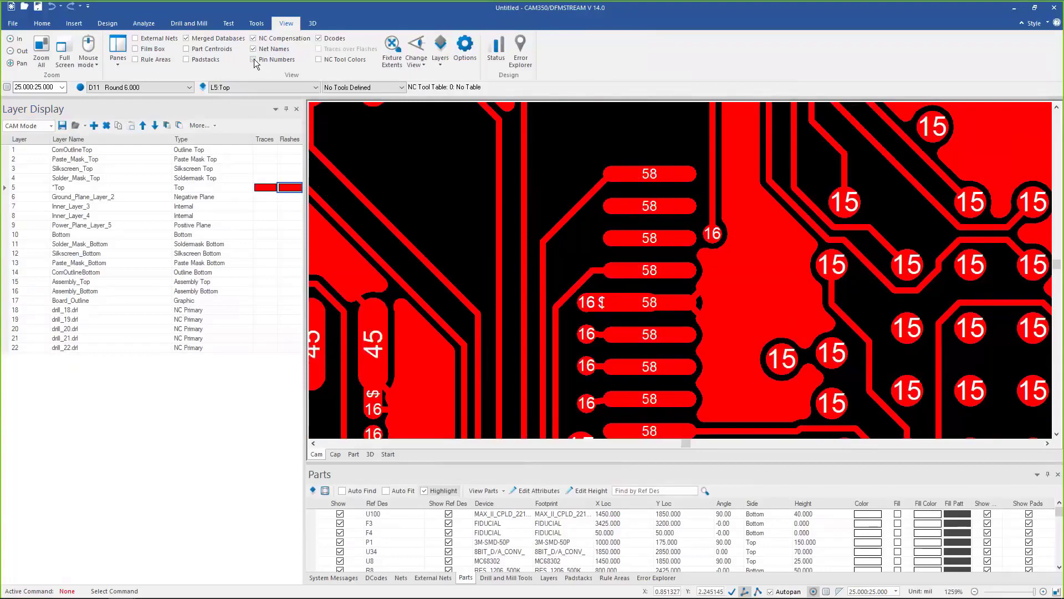
{"action": "left_click", "coordinate": [255, 60]}
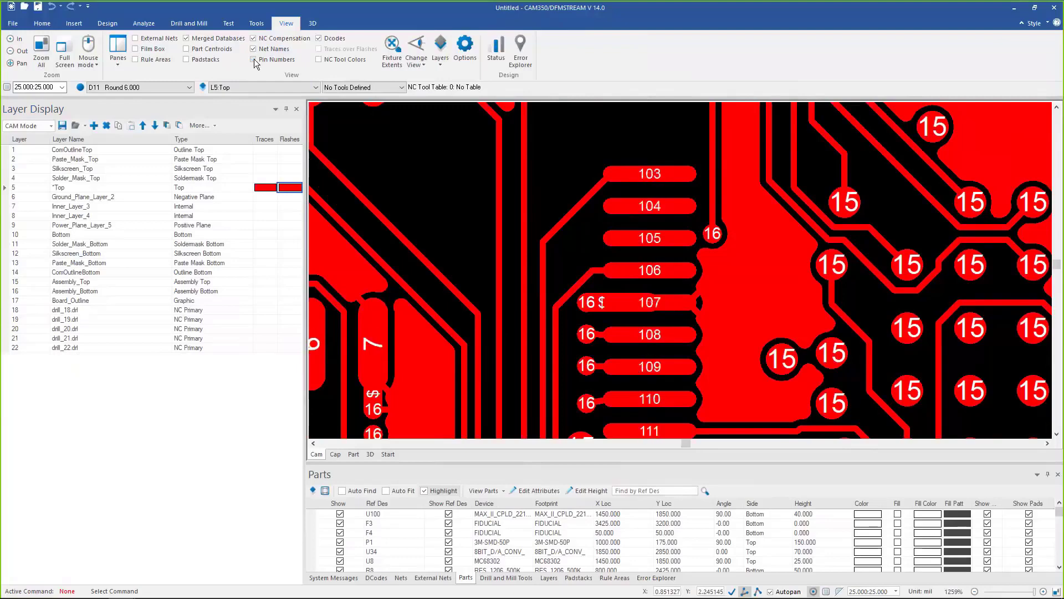
{"action": "left_click", "coordinate": [319, 38]}
{"action": "middle_click_drag", "start_coordinate": [592, 336], "coordinate": [527, 252]}
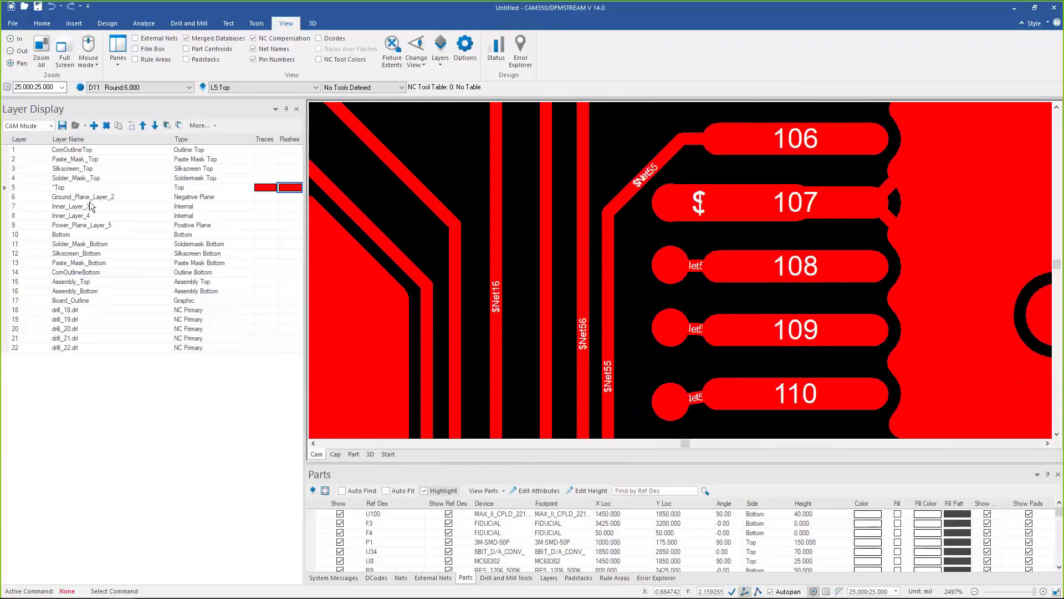
Set the Top layer to draw on top of the other layers
{"action": "right_click", "coordinate": [39, 190]}
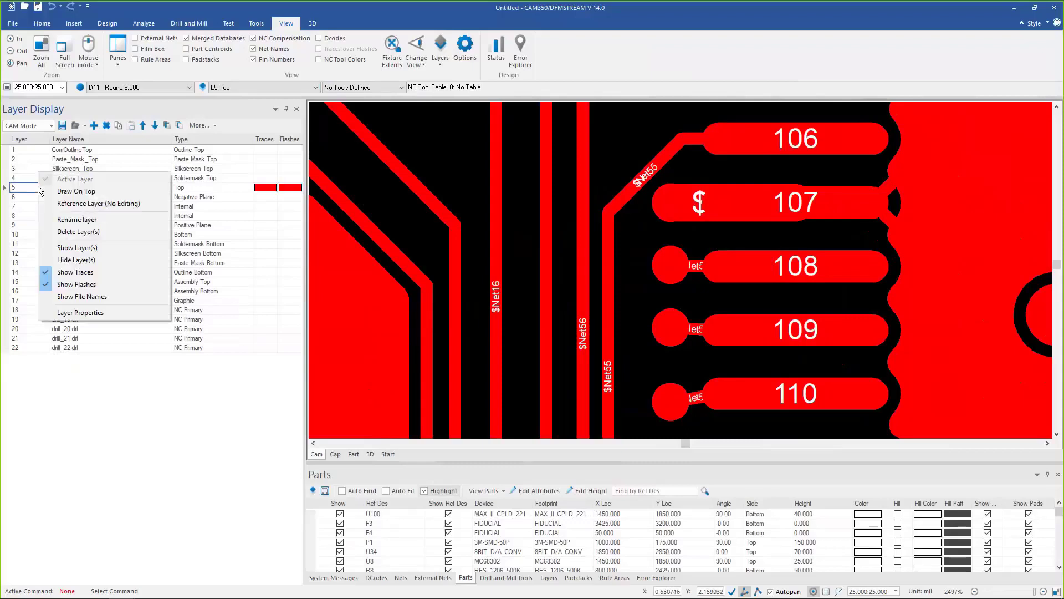
{"action": "left_click", "coordinate": [76, 191]}
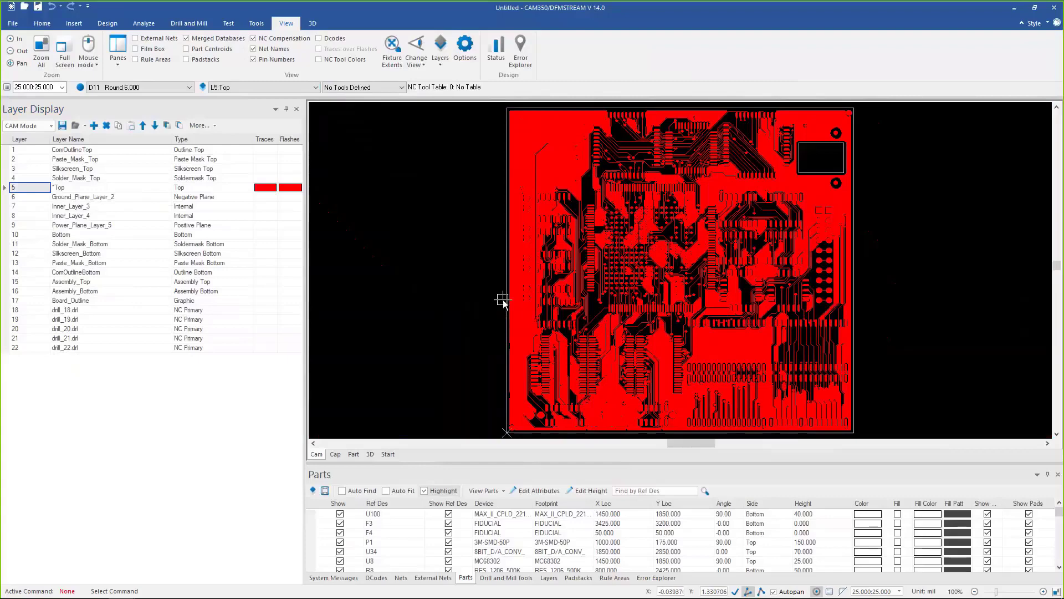
Show the board as a 3D model and tilt it to view the mounted parts in perspective
{"action": "left_click", "coordinate": [368, 456]}
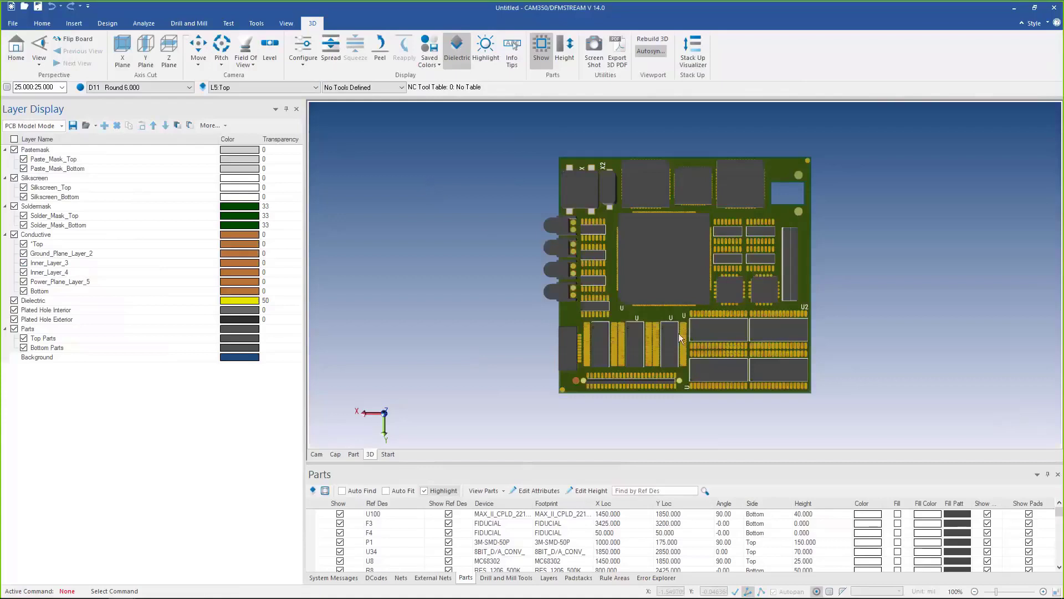
{"action": "left_click_drag", "start_coordinate": [682, 332], "coordinate": [670, 231]}
{"action": "left_click_drag", "start_coordinate": [667, 303], "coordinate": [669, 308]}
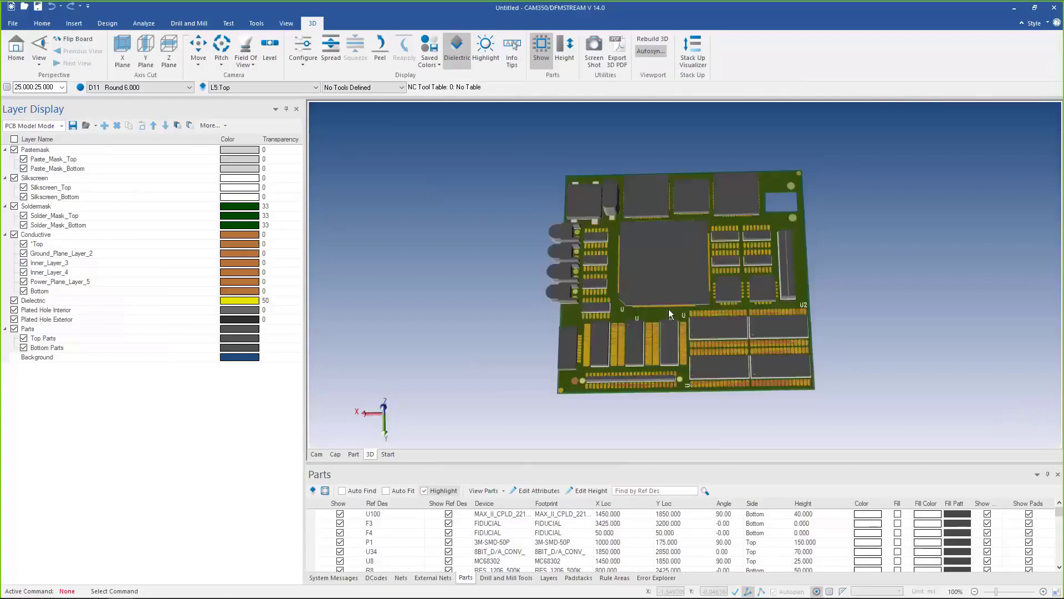
Inspect the mounted parts around U8 in 3D, hiding all parts to expose the pads and showing them again
{"action": "mouse_move", "coordinate": [665, 354]}
{"action": "left_mouse_down"}
{"action": "mouse_move", "coordinate": [644, 210]}
{"action": "mouse_move", "coordinate": [656, 350]}
{"action": "mouse_move", "coordinate": [650, 341]}
{"action": "left_mouse_up"}
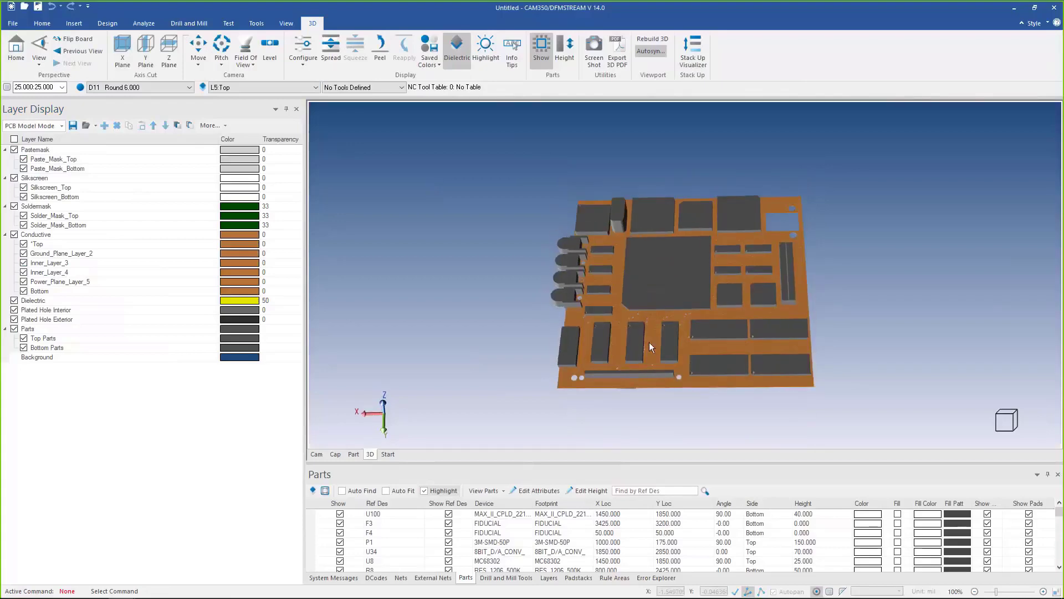
{"action": "scroll", "coordinate": [671, 341], "scroll_direction": "up", "scroll_amount": 5}
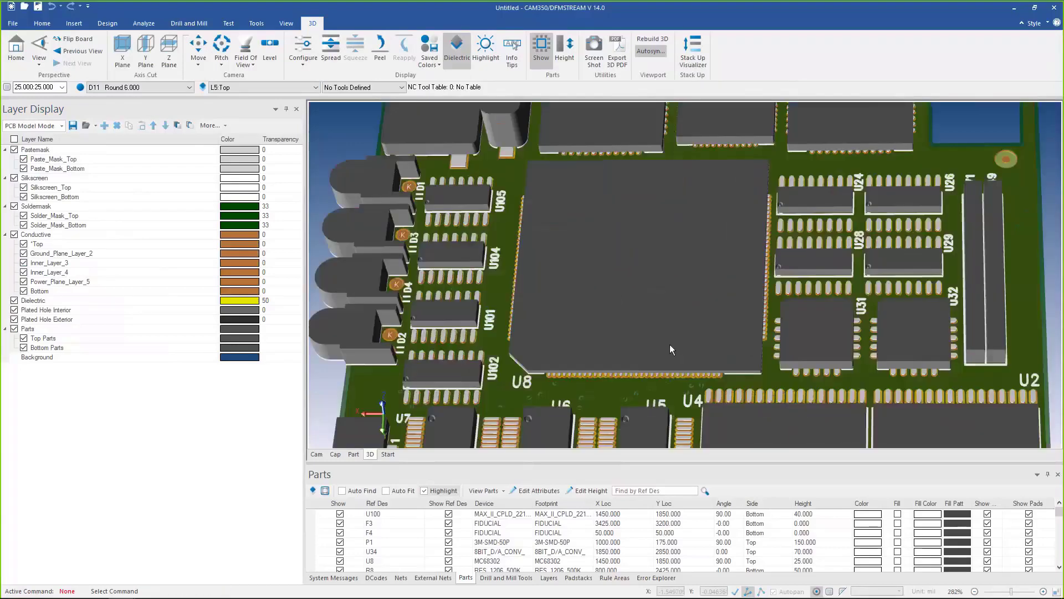
{"action": "scroll", "coordinate": [670, 344], "scroll_direction": "down", "scroll_amount": 3}
{"action": "scroll", "coordinate": [688, 340], "scroll_direction": "up", "scroll_amount": 5}
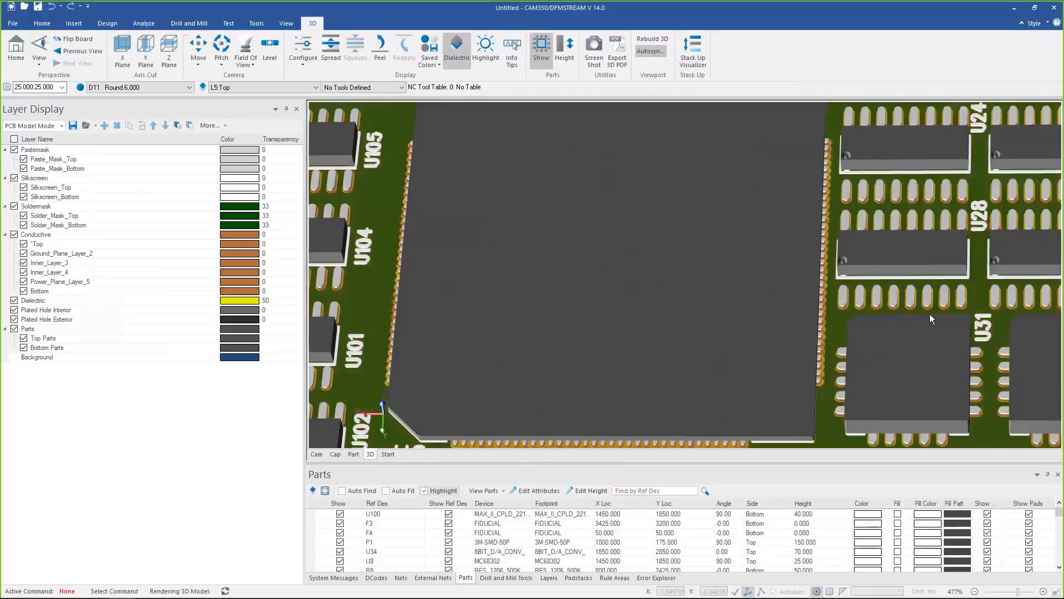
{"action": "left_click_drag", "start_coordinate": [885, 314], "coordinate": [862, 408]}
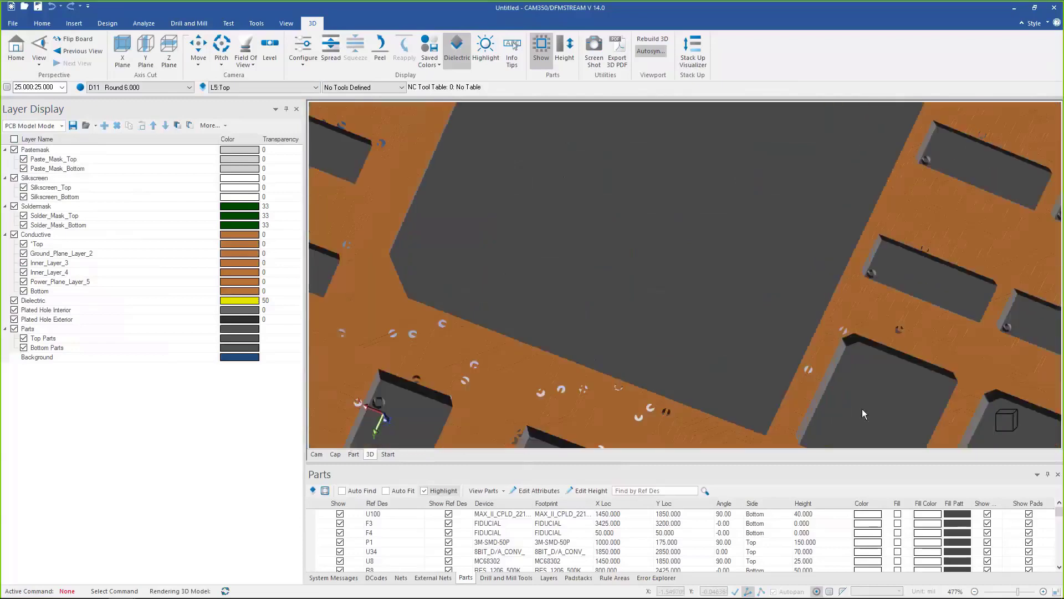
{"action": "left_click_drag", "start_coordinate": [810, 321], "coordinate": [754, 285]}
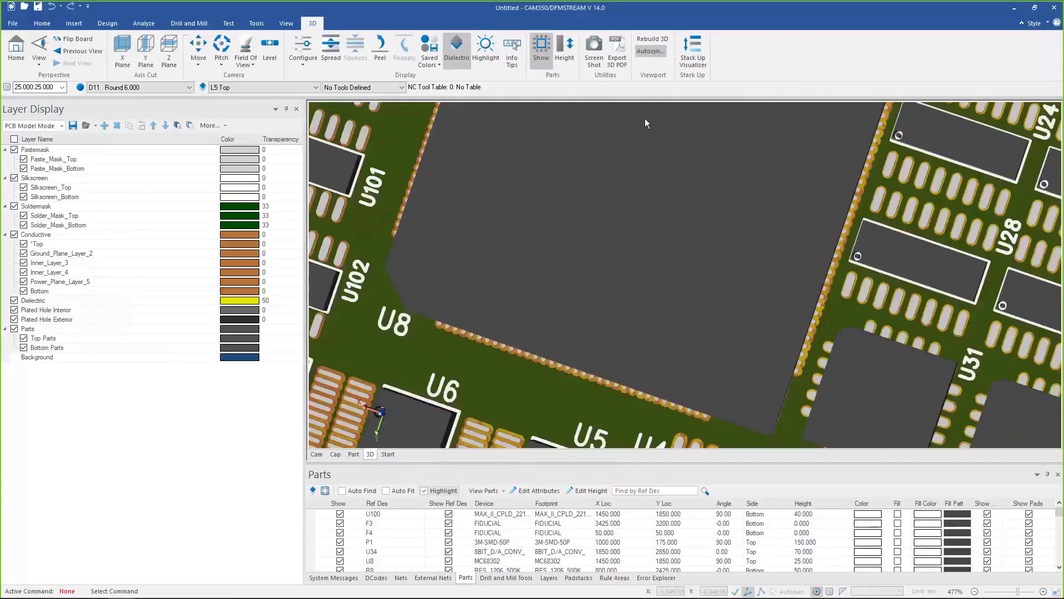
{"action": "left_click", "coordinate": [537, 50]}
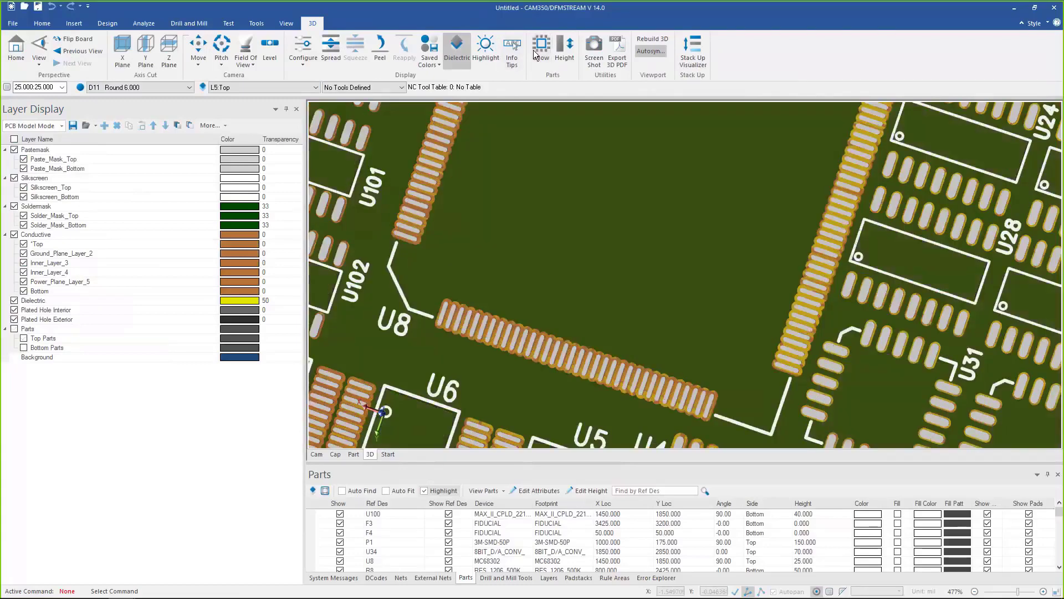
{"action": "left_click", "coordinate": [533, 50]}
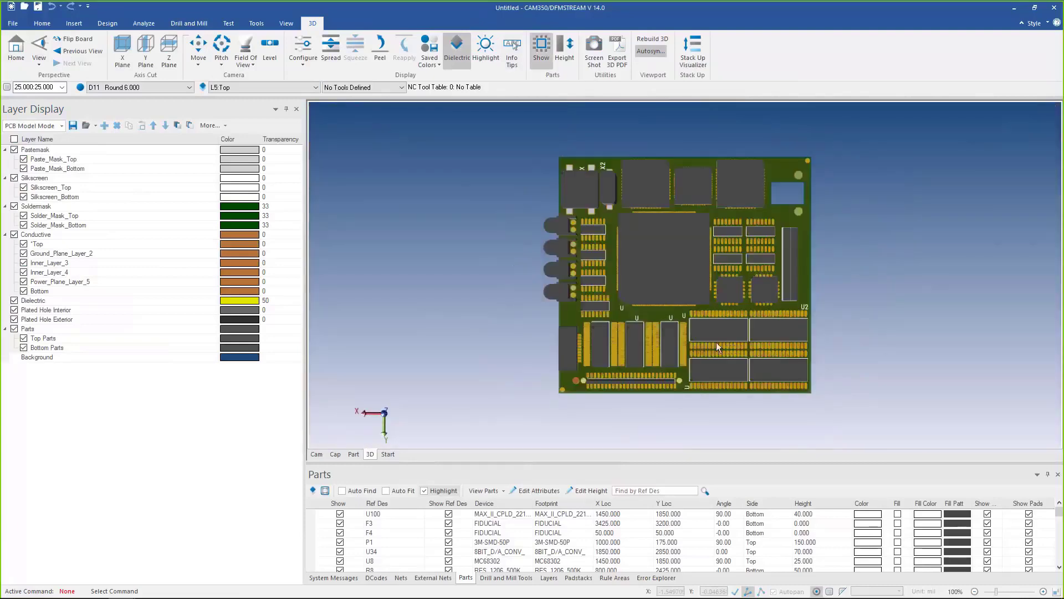
View the board edge-on in 3D, spread its layers apart and hide the dielectric
{"action": "left_click_drag", "start_coordinate": [699, 337], "coordinate": [683, 226]}
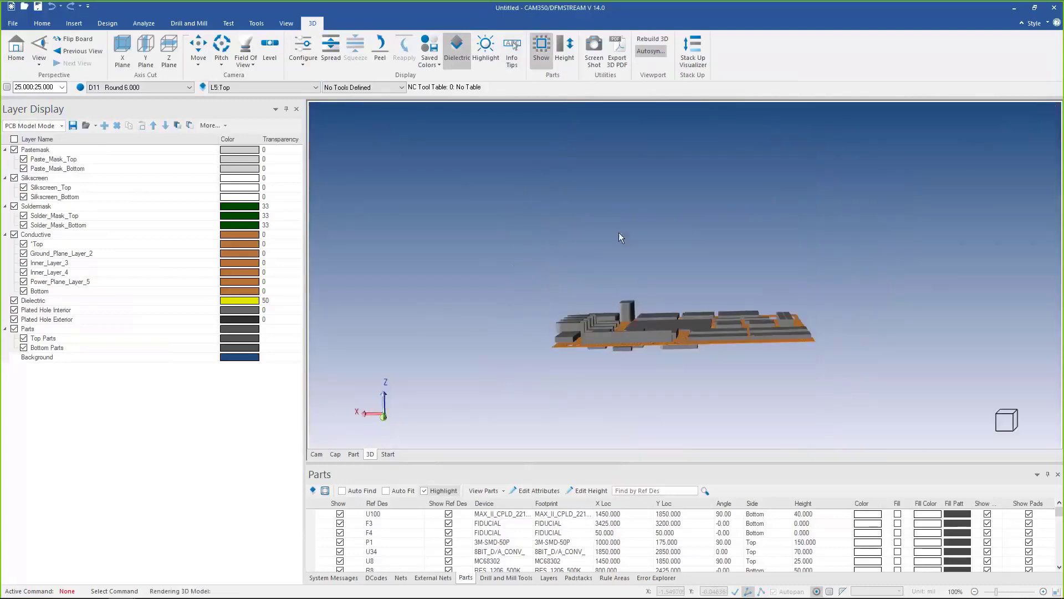
{"action": "left_click", "coordinate": [325, 52]}
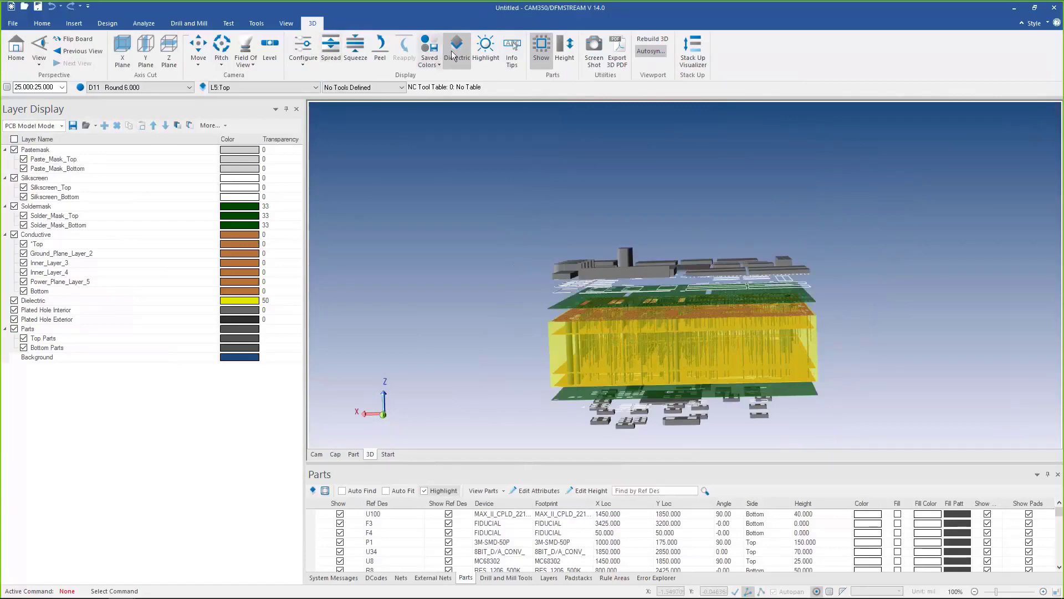
{"action": "key", "text": "d"}
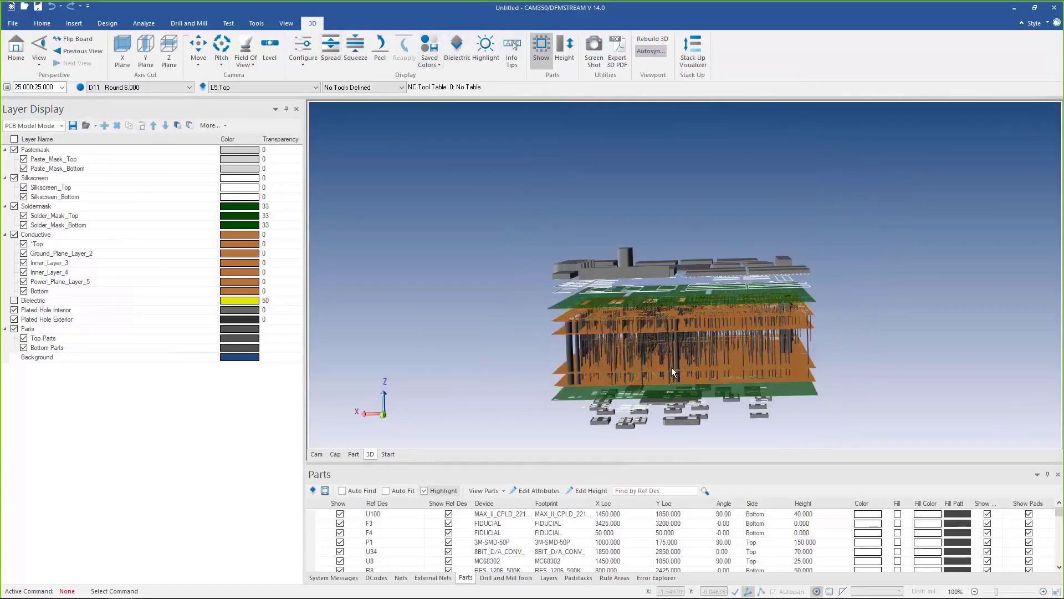
Examine the separated parts, mask and copper layers up close, and collapse the layers back together
{"action": "middle_click_drag", "start_coordinate": [671, 367], "coordinate": [665, 356]}
{"action": "scroll", "coordinate": [665, 356], "scroll_direction": "up", "scroll_amount": 5}
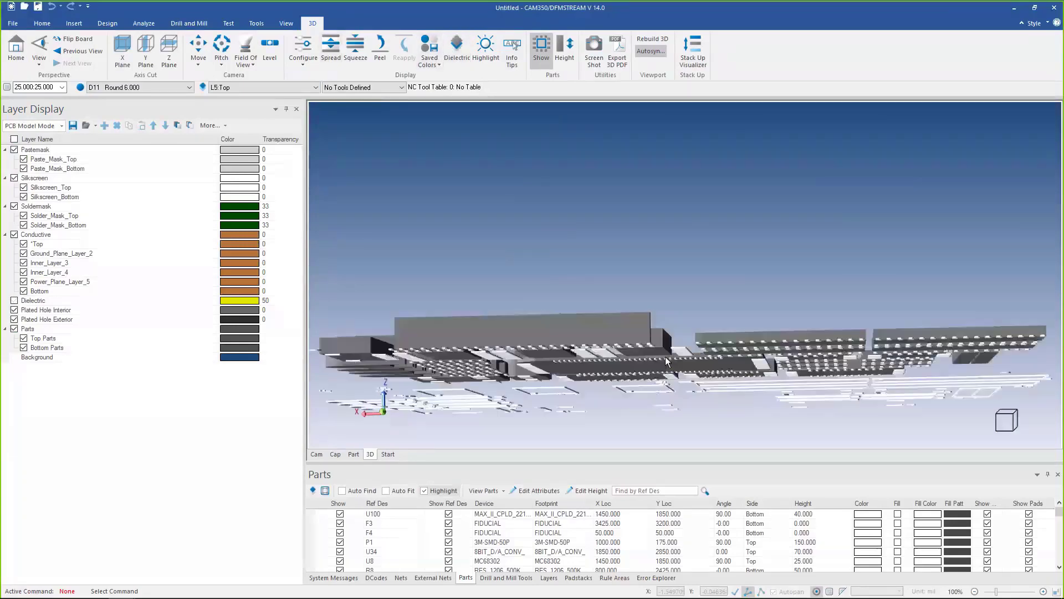
{"action": "middle_click_drag", "start_coordinate": [682, 449], "coordinate": [684, 451]}
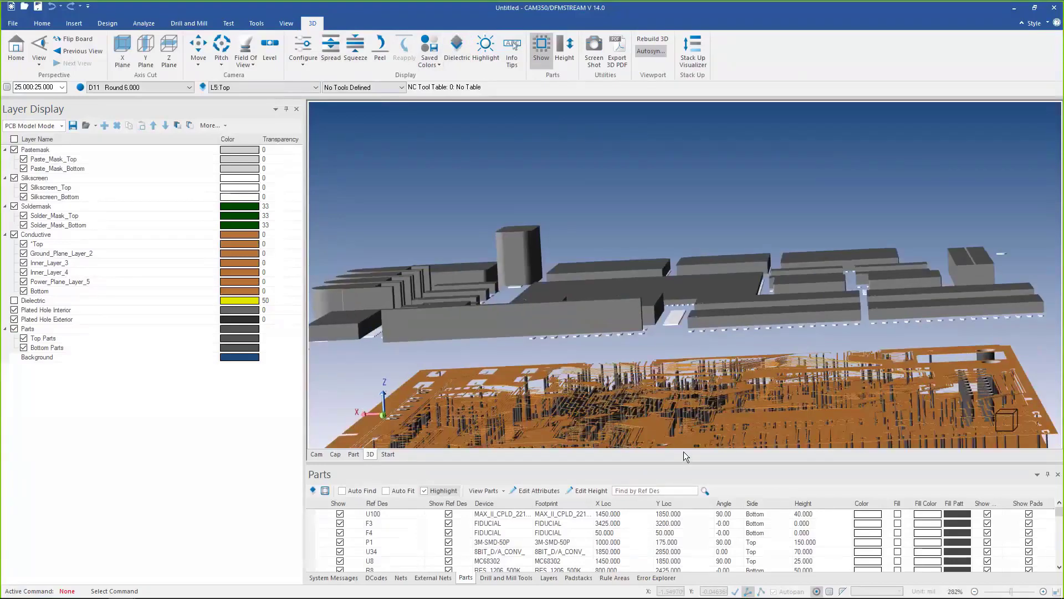
{"action": "scroll", "coordinate": [706, 422], "scroll_direction": "down", "scroll_amount": 3}
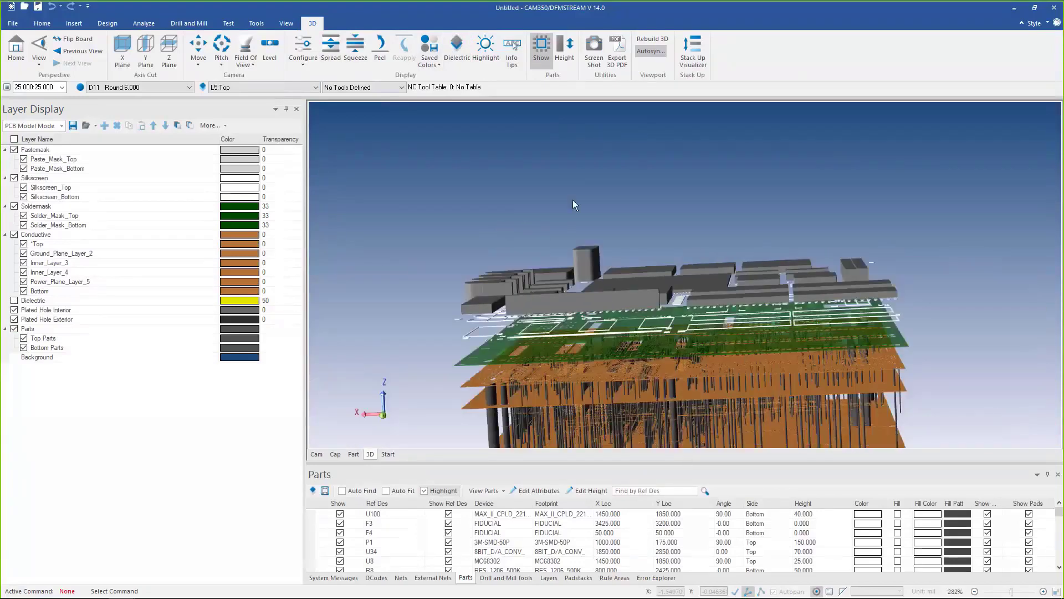
{"action": "left_click", "coordinate": [371, 47]}
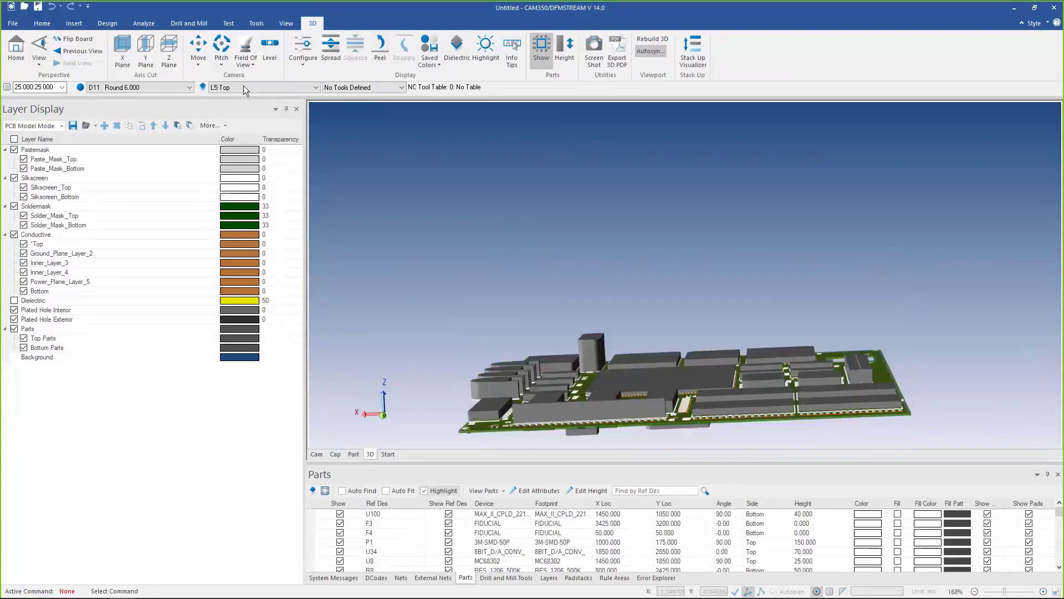
Cut the board with an X-plane section near U8's edge and spread the layers to examine the cross-section
{"action": "left_click", "coordinate": [123, 47]}
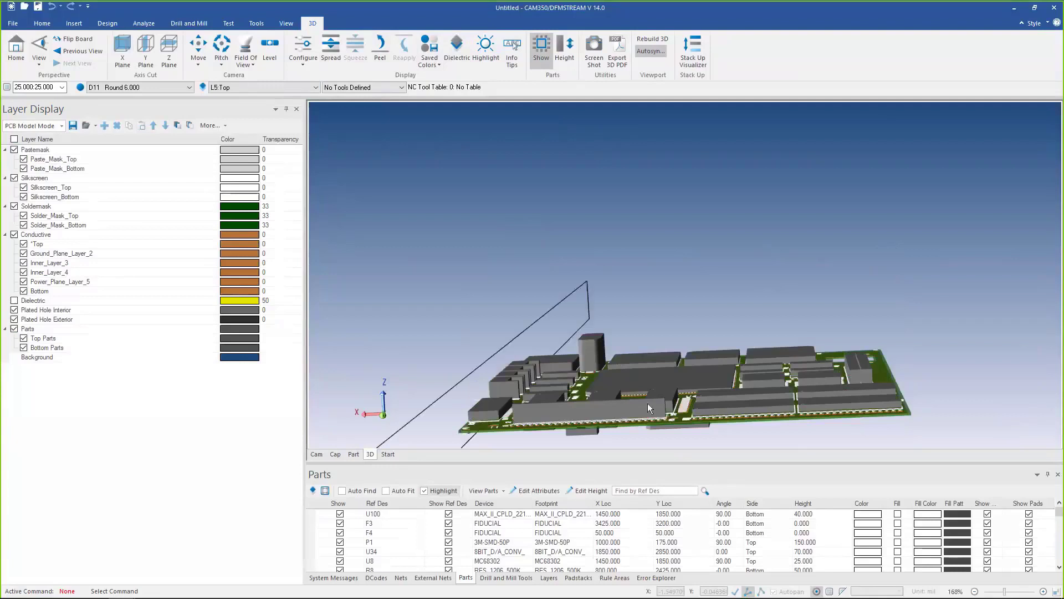
{"action": "left_click_drag", "start_coordinate": [514, 346], "coordinate": [643, 395]}
{"action": "middle_click_drag", "start_coordinate": [643, 395], "coordinate": [804, 290]}
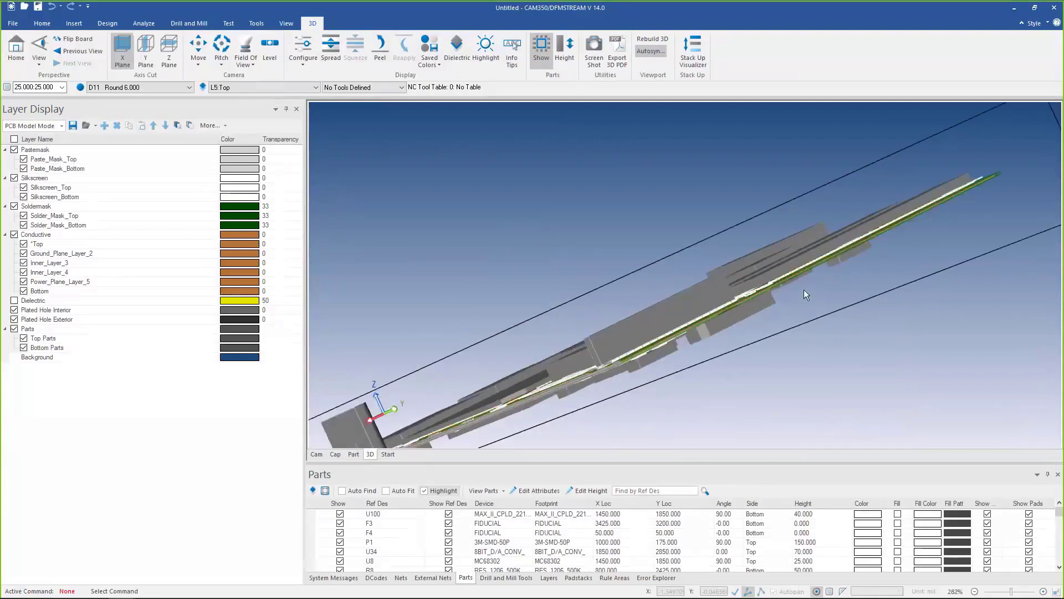
{"action": "left_click", "coordinate": [331, 48]}
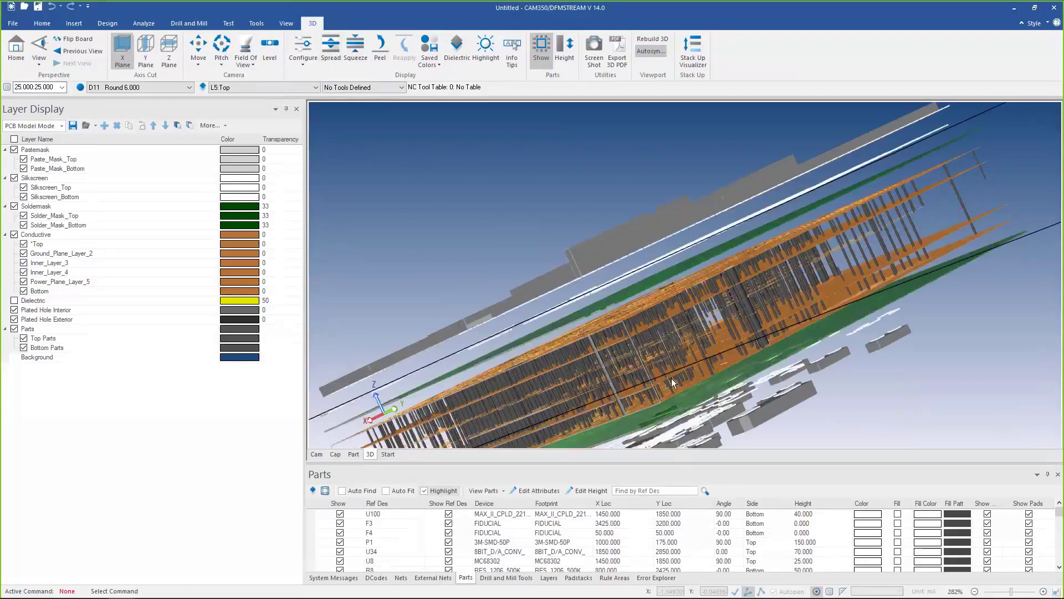
{"action": "scroll", "coordinate": [670, 377], "scroll_direction": "up", "scroll_amount": 5}
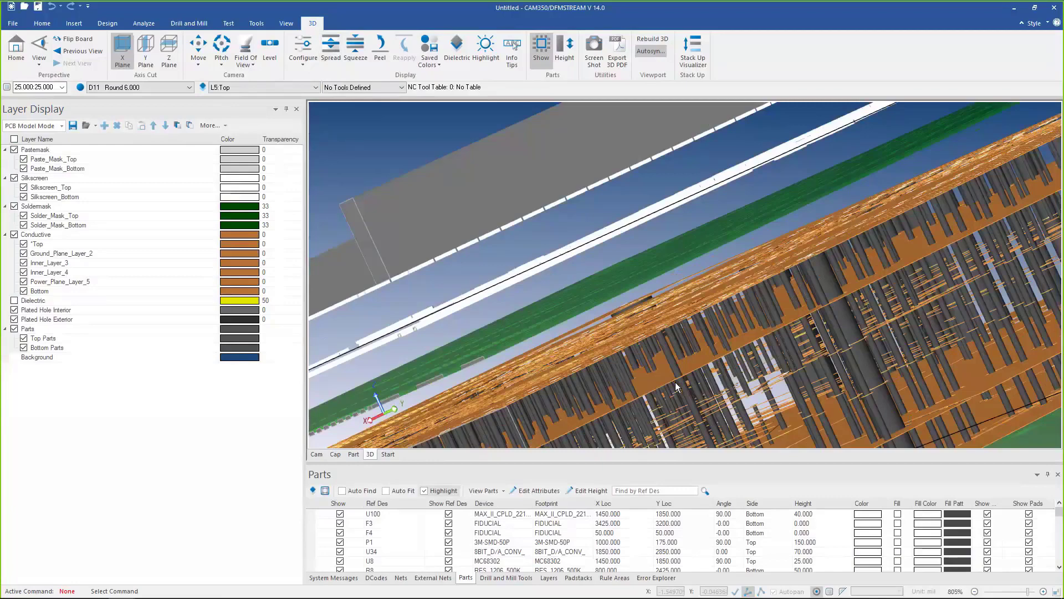
Turn on info tips in the home view, read U8's component details and tilt the board into perspective
{"action": "left_click", "coordinate": [15, 51]}
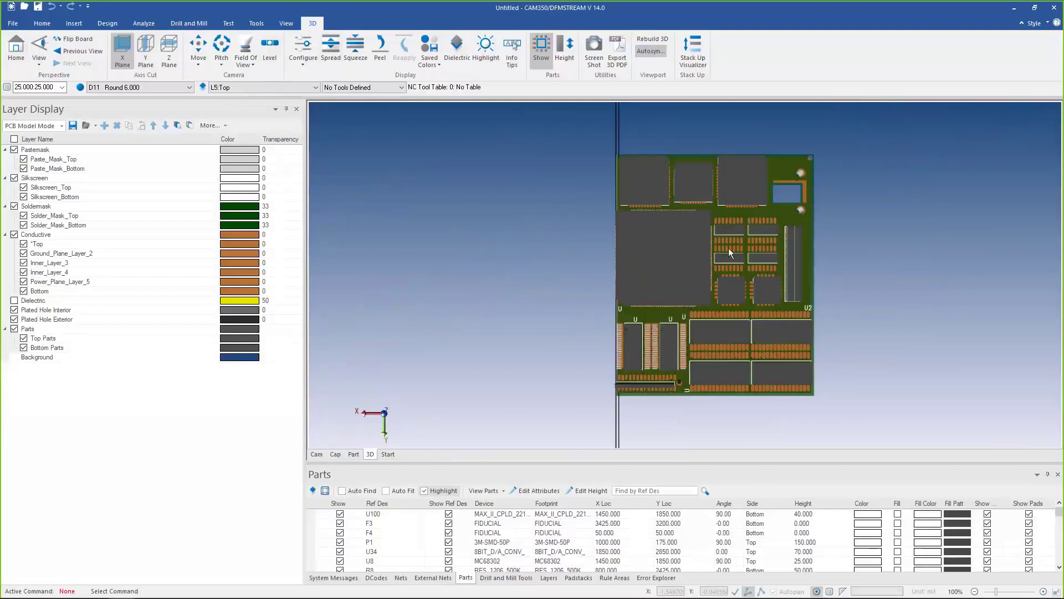
{"action": "scroll", "coordinate": [728, 248], "scroll_direction": "up", "scroll_amount": 5}
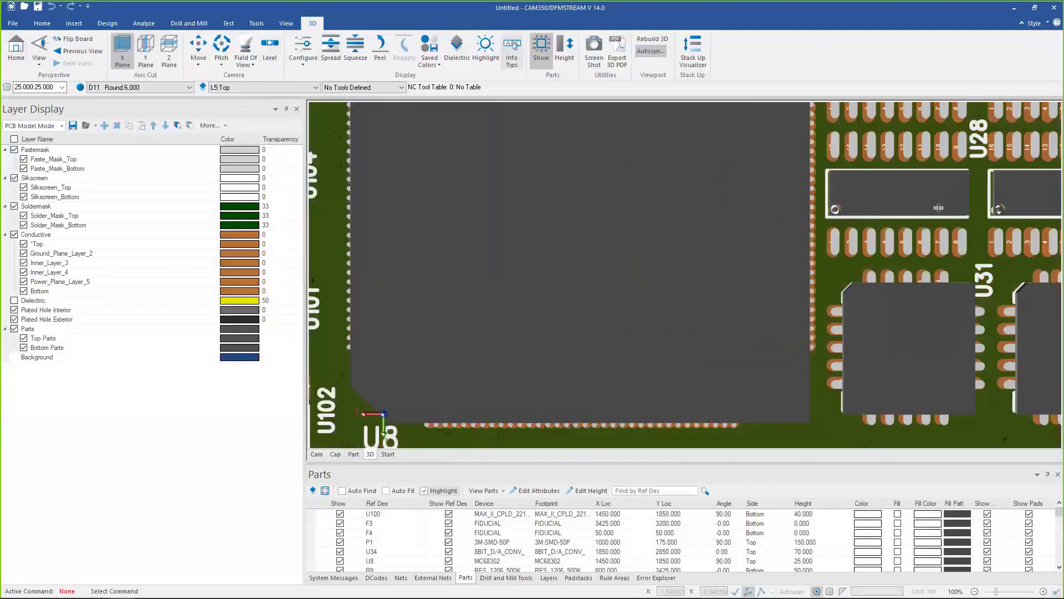
{"action": "left_click", "coordinate": [509, 51]}
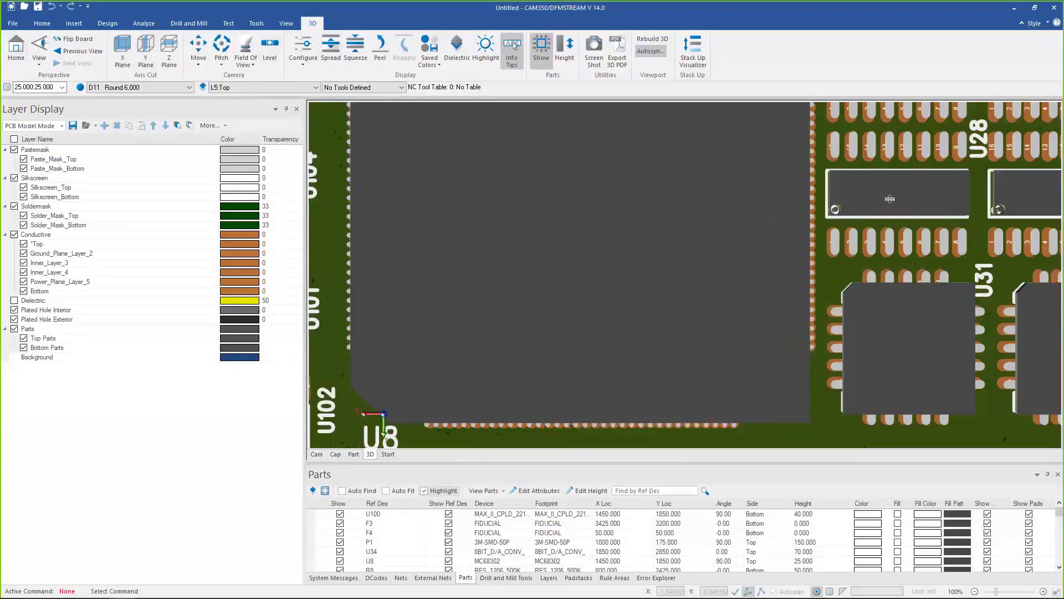
{"action": "mouse_move", "coordinate": [890, 199]}
{"action": "mouse_move", "coordinate": [588, 217]}
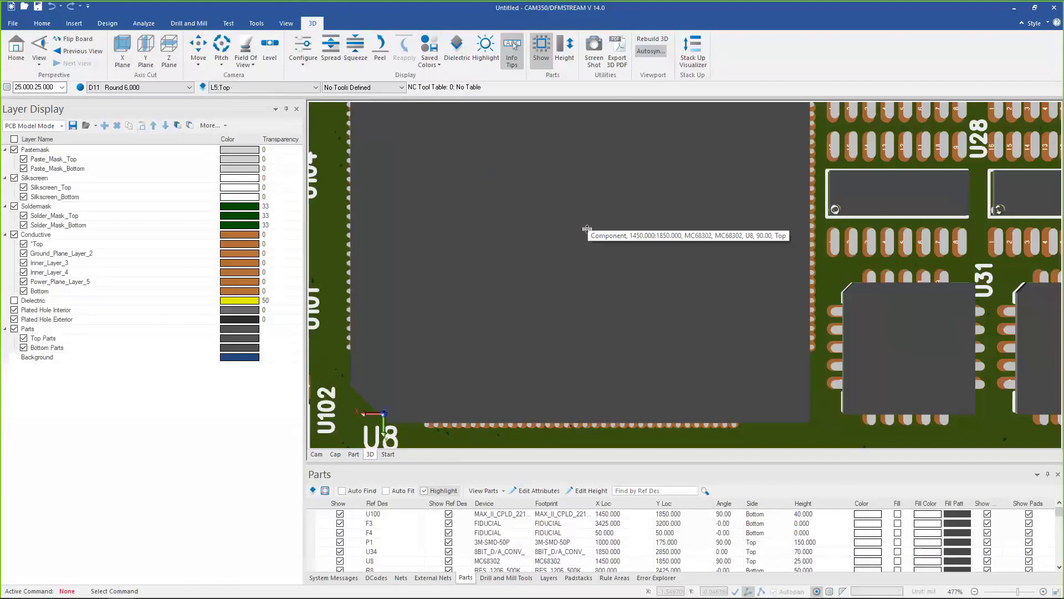
{"action": "scroll", "coordinate": [588, 236], "scroll_direction": "down", "scroll_amount": 3}
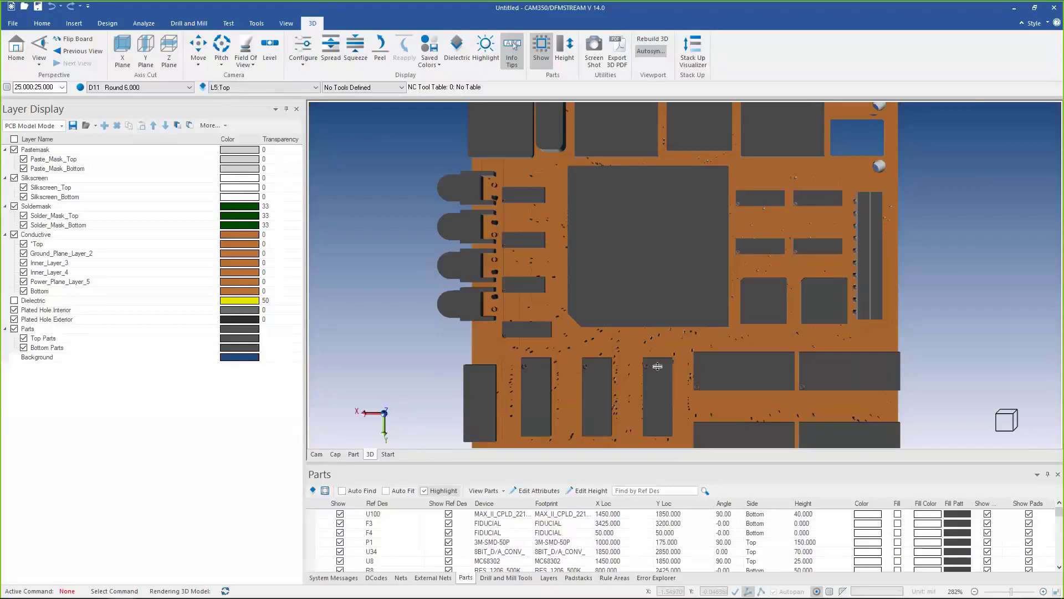
{"action": "left_click_drag", "start_coordinate": [657, 366], "coordinate": [645, 268]}
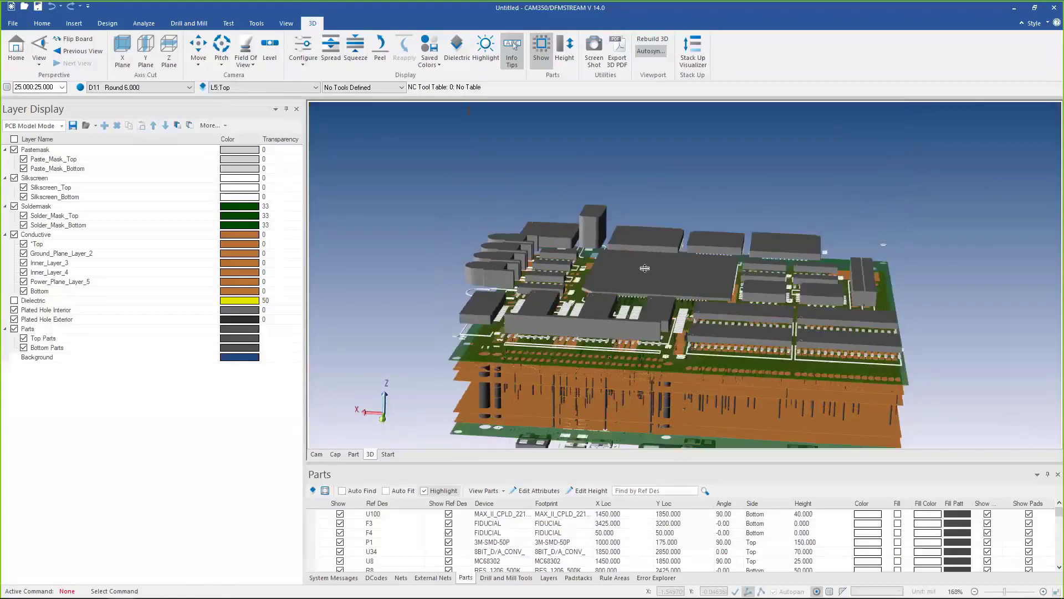
{"action": "mouse_move", "coordinate": [644, 268]}
Return to the CAM view and open the stream editor for the DFM checks in Stream 1
{"action": "left_click", "coordinate": [316, 454]}
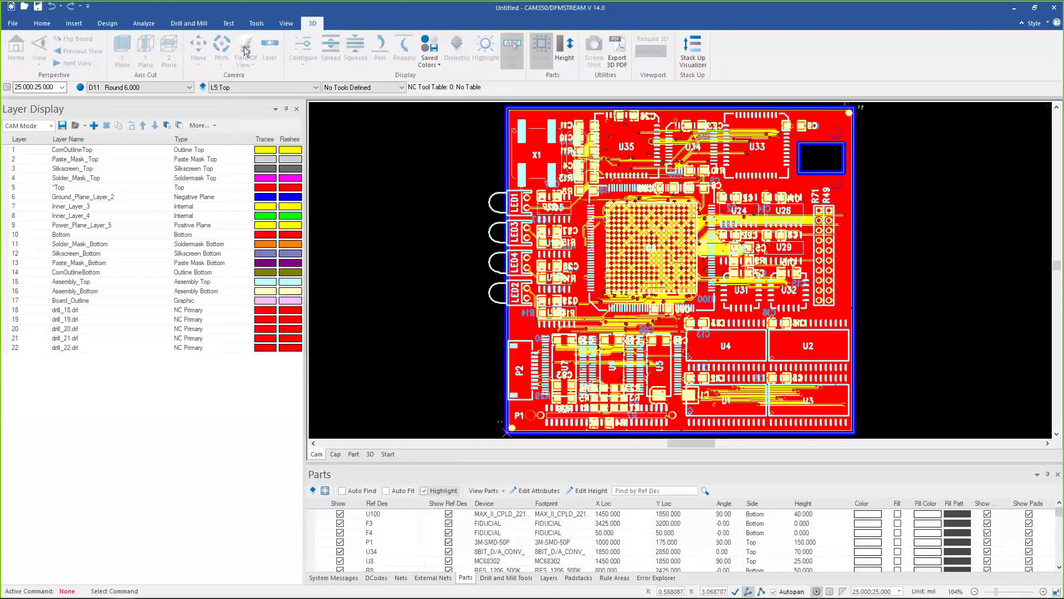
{"action": "left_click", "coordinate": [137, 23]}
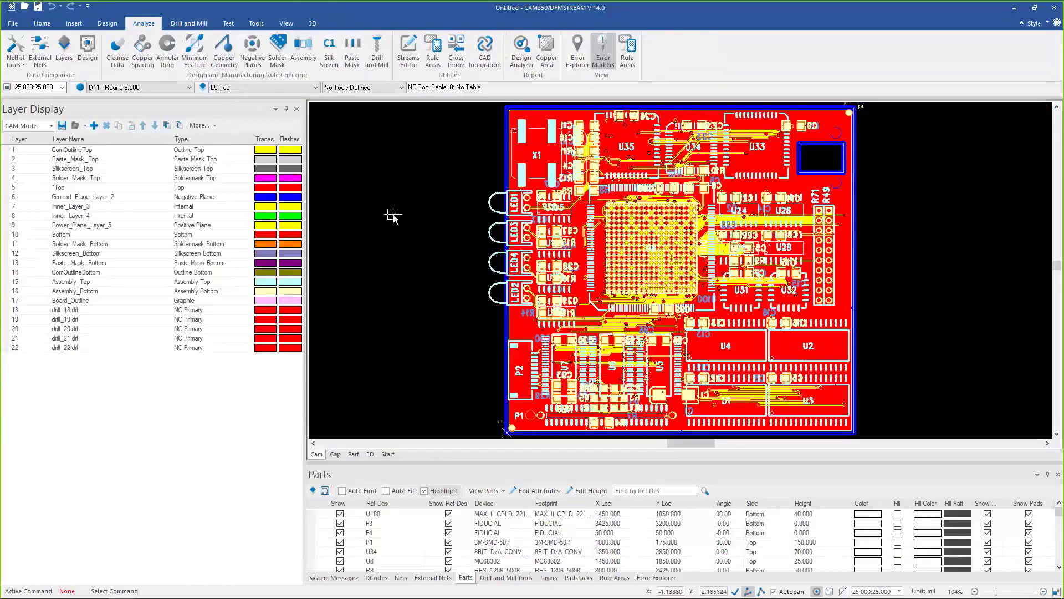
{"action": "left_click", "coordinate": [408, 49]}
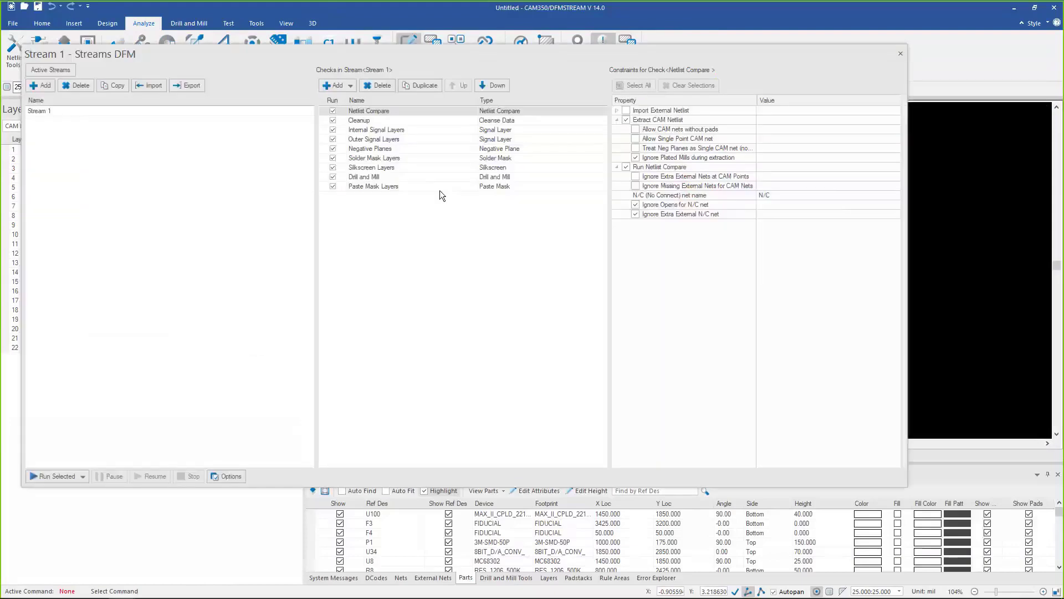
{"action": "mouse_move", "coordinate": [442, 194]}
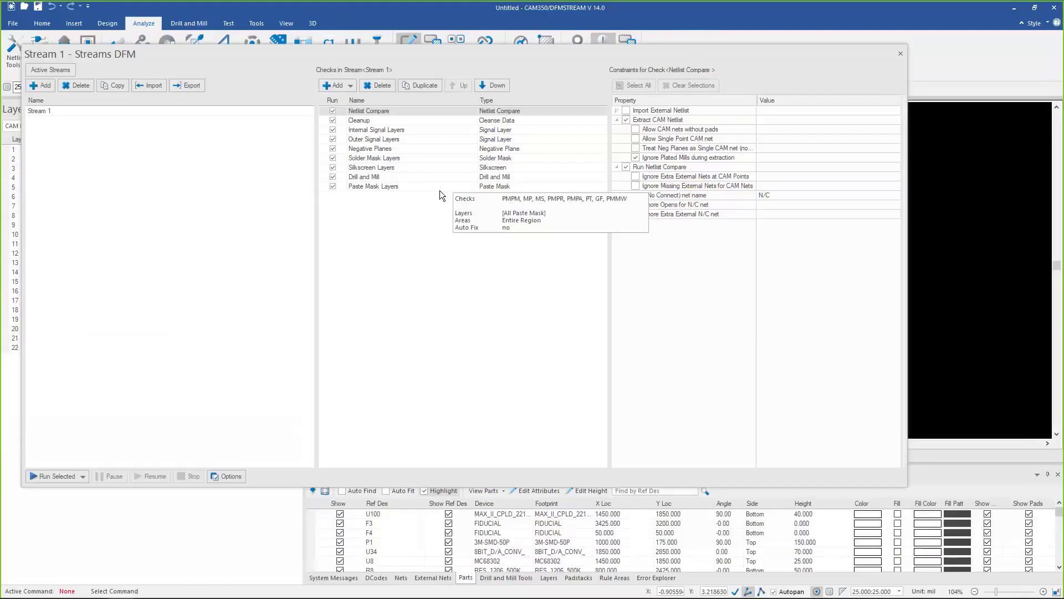
Review the Copper Spacing, Board Outline Spacing and Pad Spacing constraints of the Internal Signal Layers check
{"action": "left_click", "coordinate": [377, 130]}
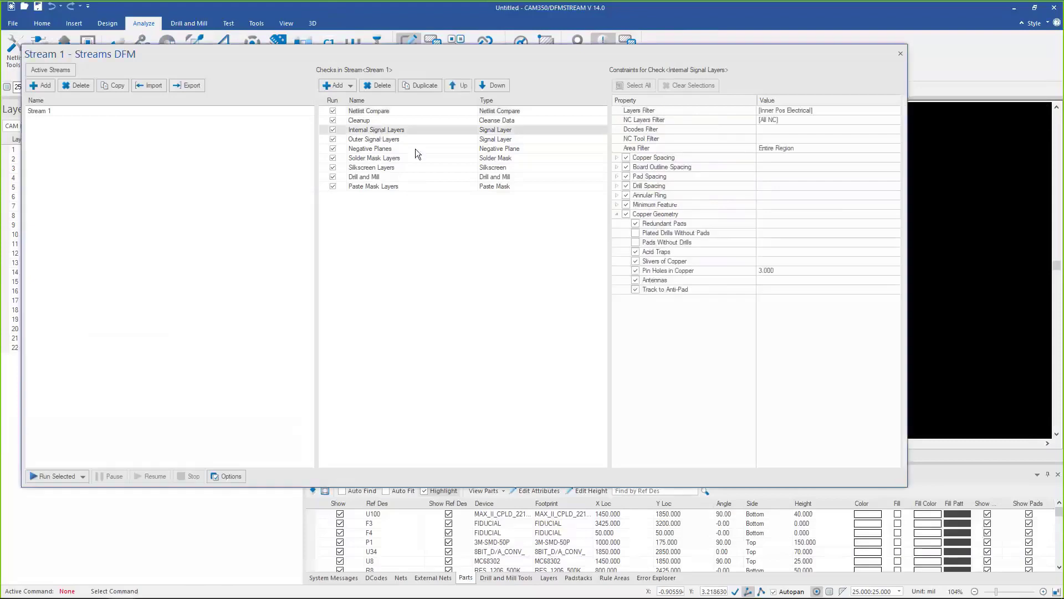
{"action": "left_click", "coordinate": [617, 157]}
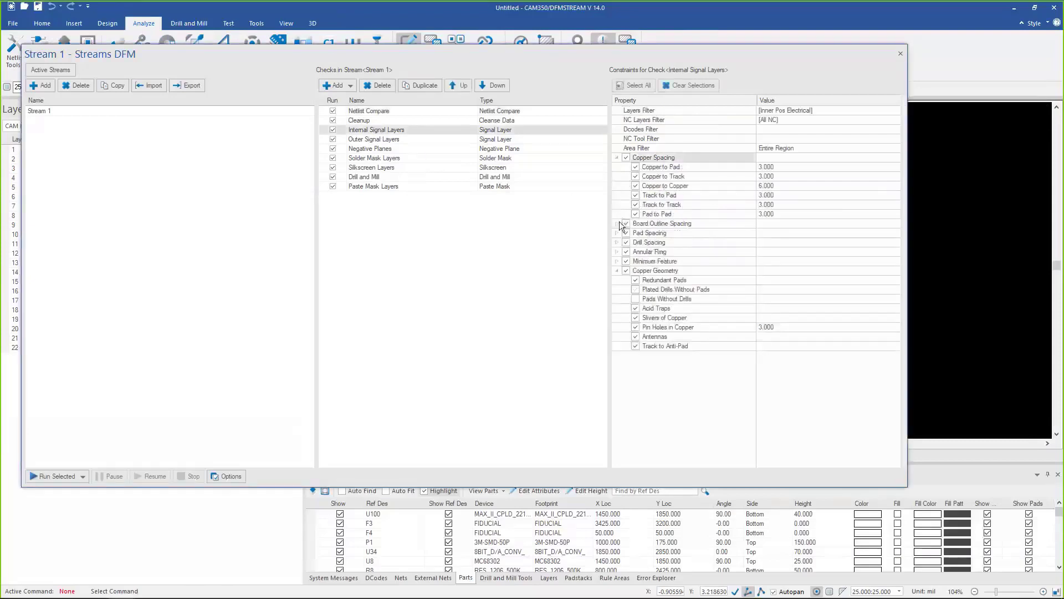
{"action": "left_click", "coordinate": [616, 223]}
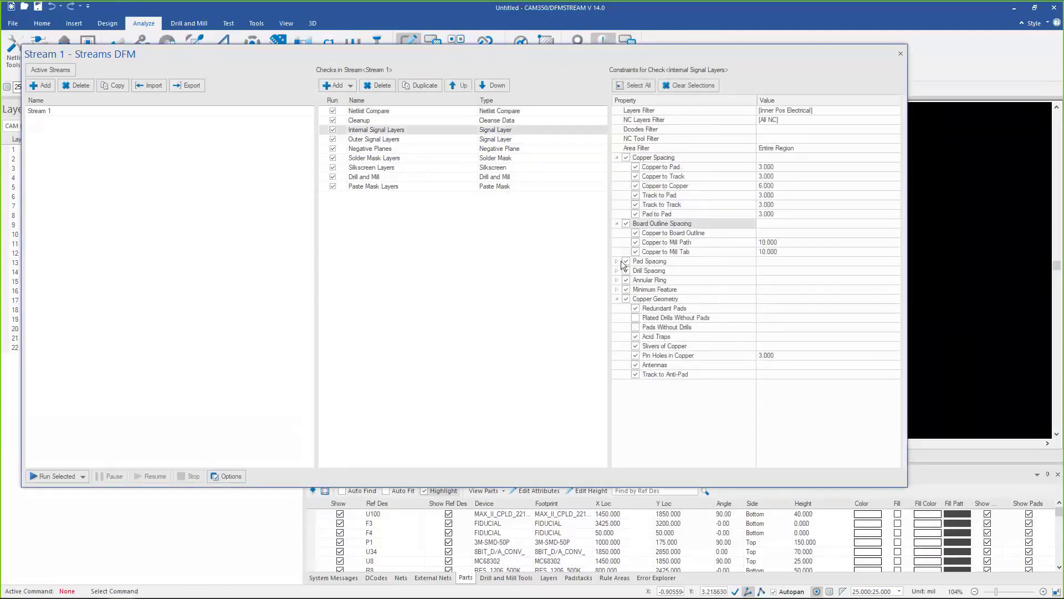
{"action": "left_click", "coordinate": [616, 261]}
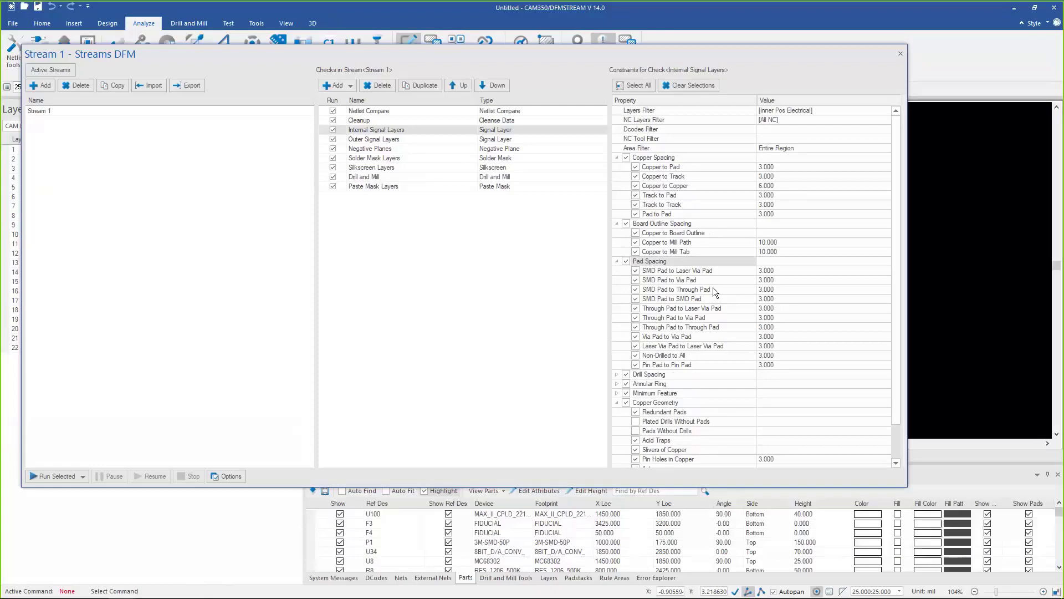
Review the Annular Ring constraints of the Outer Signal Layers check, including Pin Pads and Pressfit Pin Pads
{"action": "left_click", "coordinate": [383, 140]}
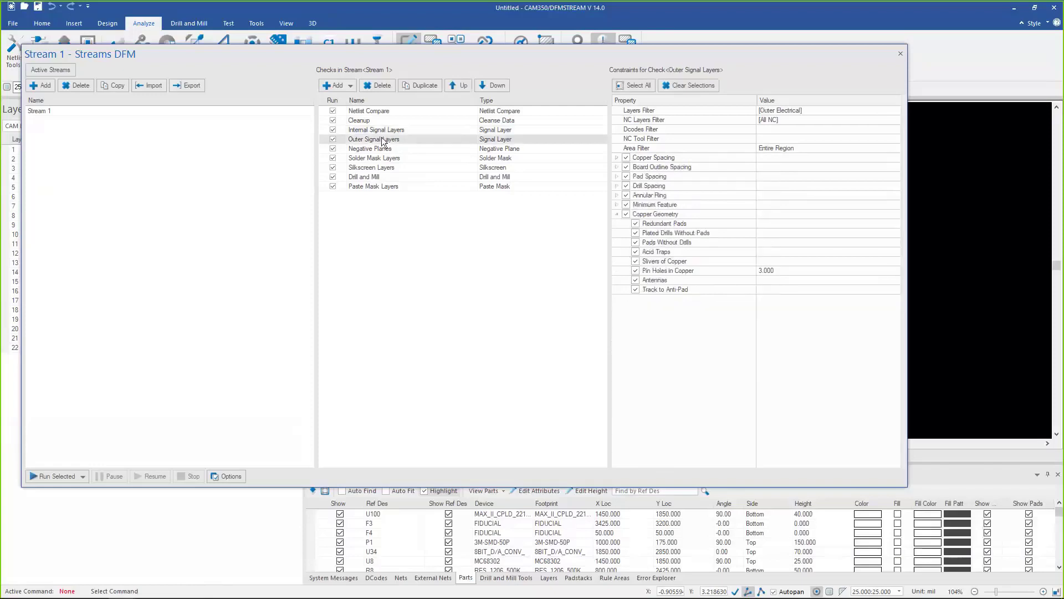
{"action": "left_click", "coordinate": [633, 187]}
{"action": "left_click", "coordinate": [617, 195]}
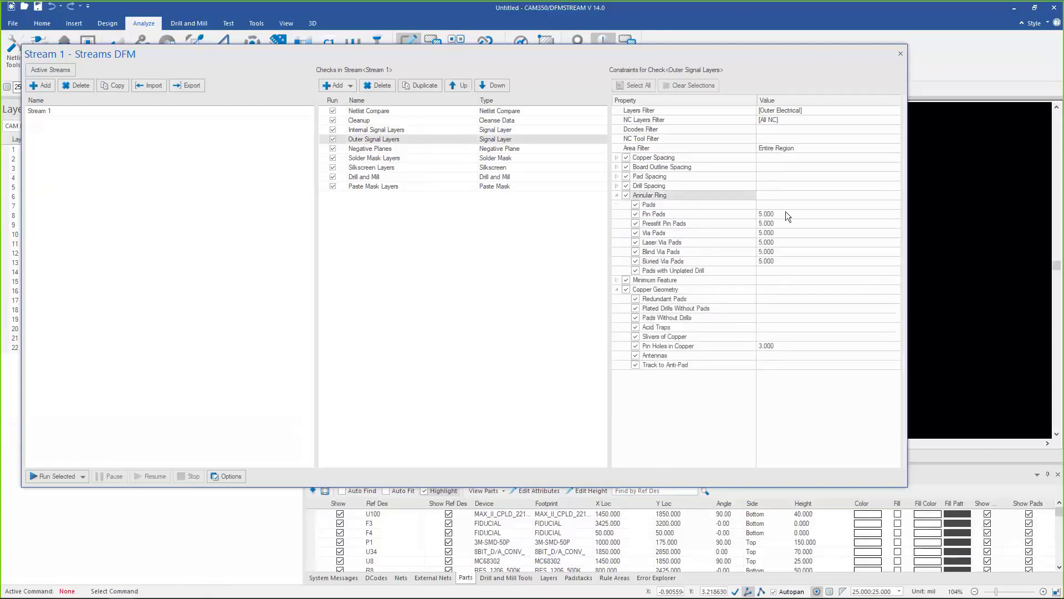
{"action": "left_click", "coordinate": [787, 213]}
{"action": "left_click", "coordinate": [664, 225]}
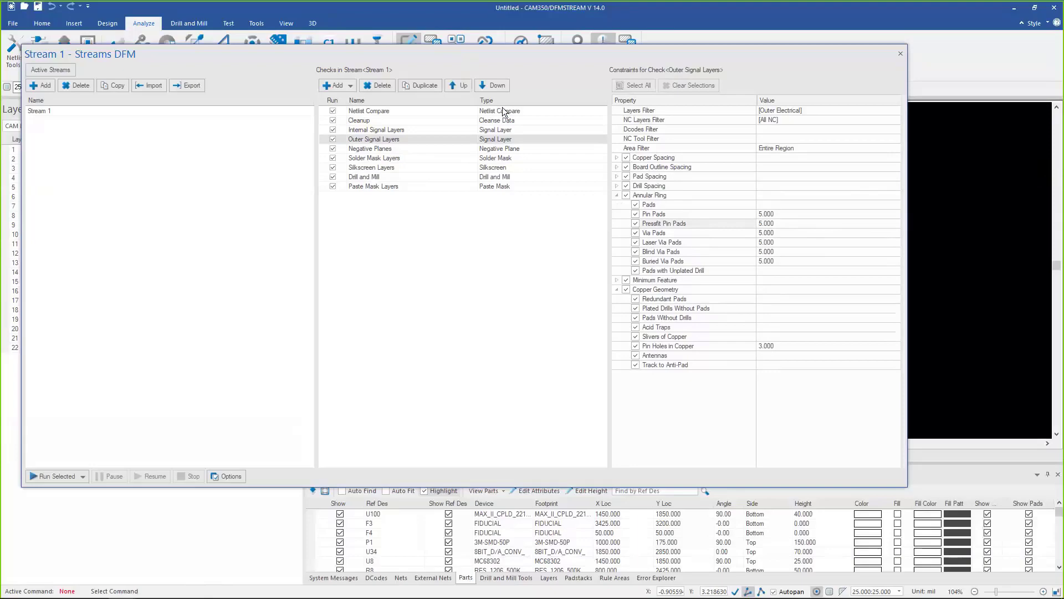
Close the DFM stream editor, open the Error Explorer and enlarge its results list
{"action": "left_click_drag", "start_coordinate": [502, 108], "coordinate": [521, 98]}
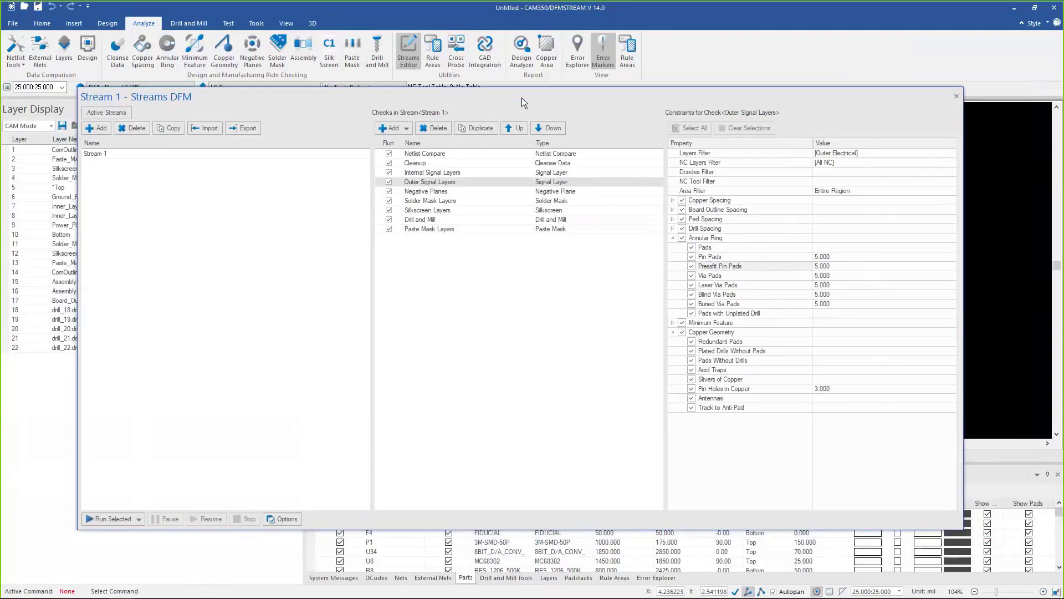
{"action": "left_click", "coordinate": [956, 96]}
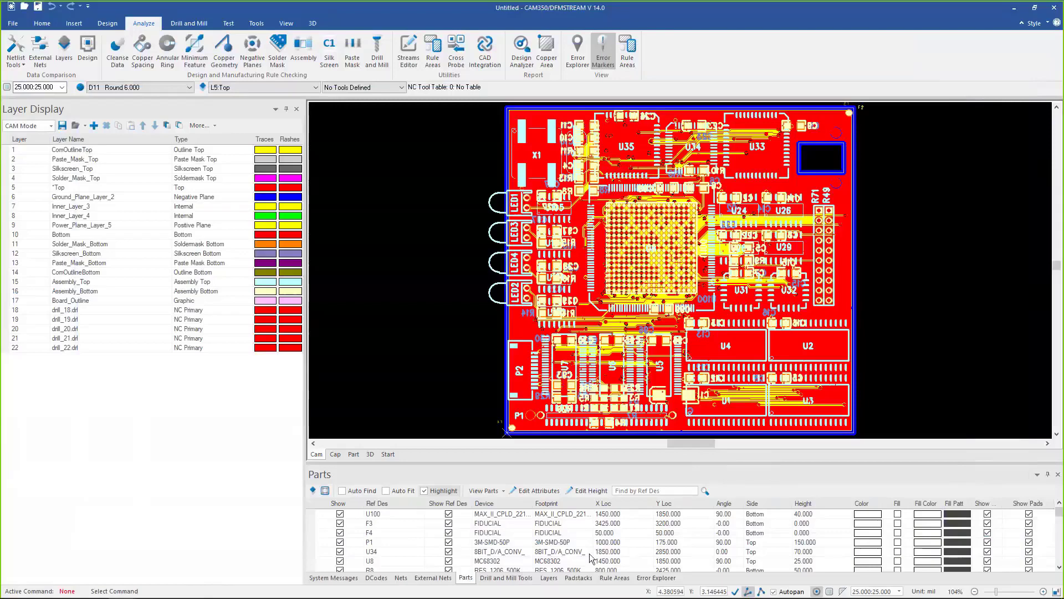
{"action": "left_click", "coordinate": [661, 578]}
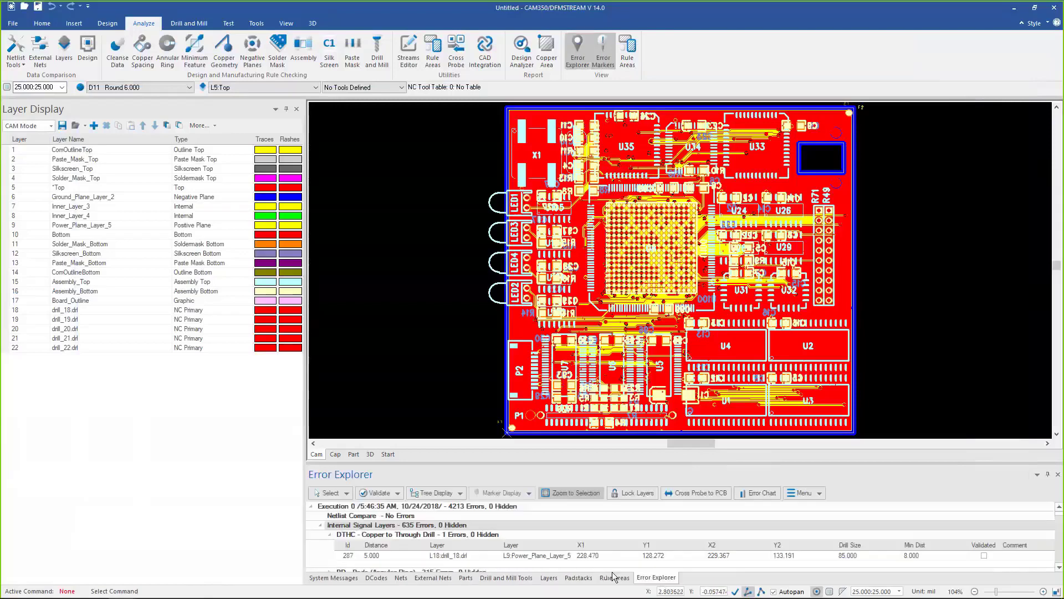
{"action": "scroll", "coordinate": [504, 535], "scroll_direction": "up", "scroll_amount": 1}
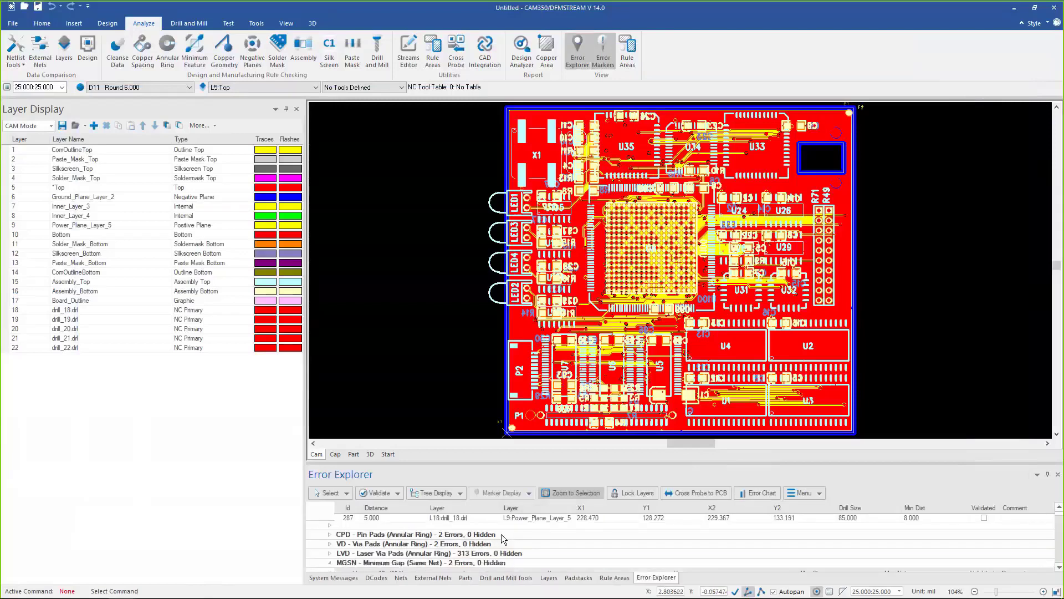
{"action": "scroll", "coordinate": [501, 533], "scroll_direction": "up", "scroll_amount": 1}
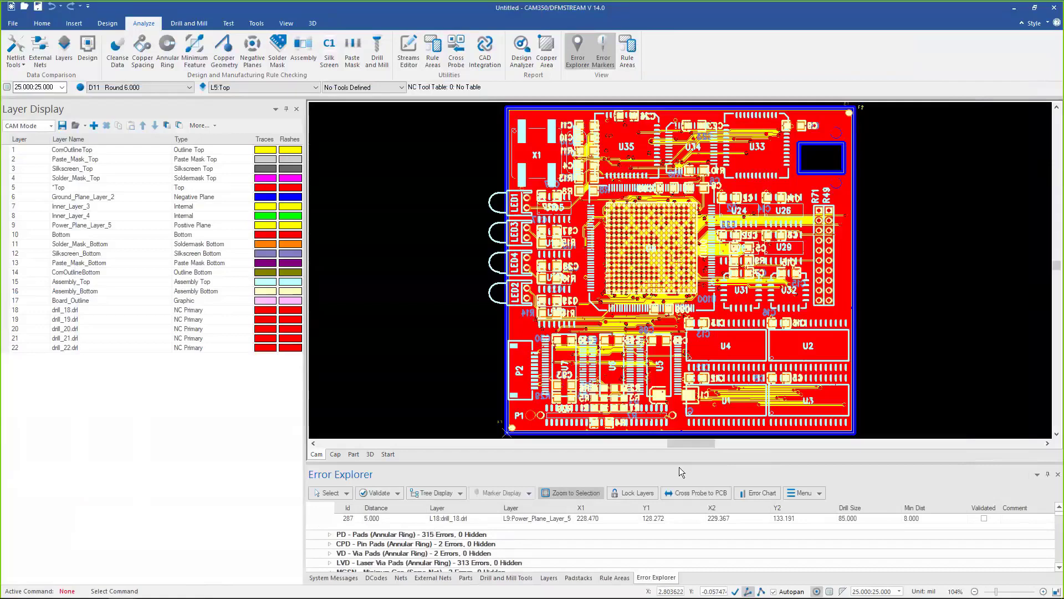
{"action": "left_click_drag", "start_coordinate": [677, 439], "coordinate": [677, 381]}
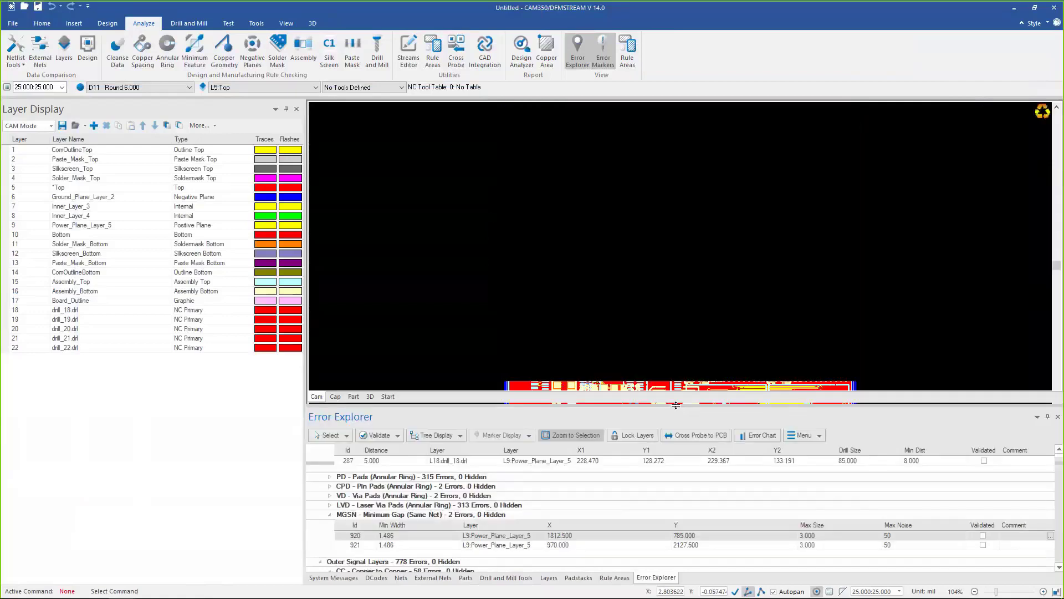
Locate the Copper to Through Drill error 287 on the board and view it in 3D
{"action": "scroll", "coordinate": [643, 500], "scroll_direction": "down", "scroll_amount": 1}
{"action": "scroll", "coordinate": [641, 502], "scroll_direction": "up", "scroll_amount": 1}
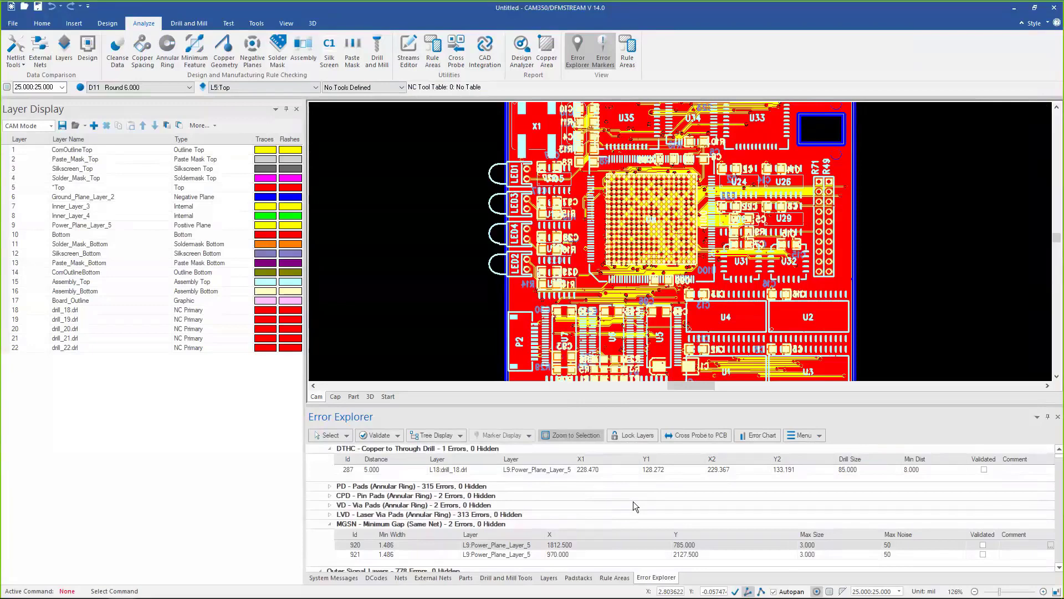
{"action": "left_click", "coordinate": [387, 470]}
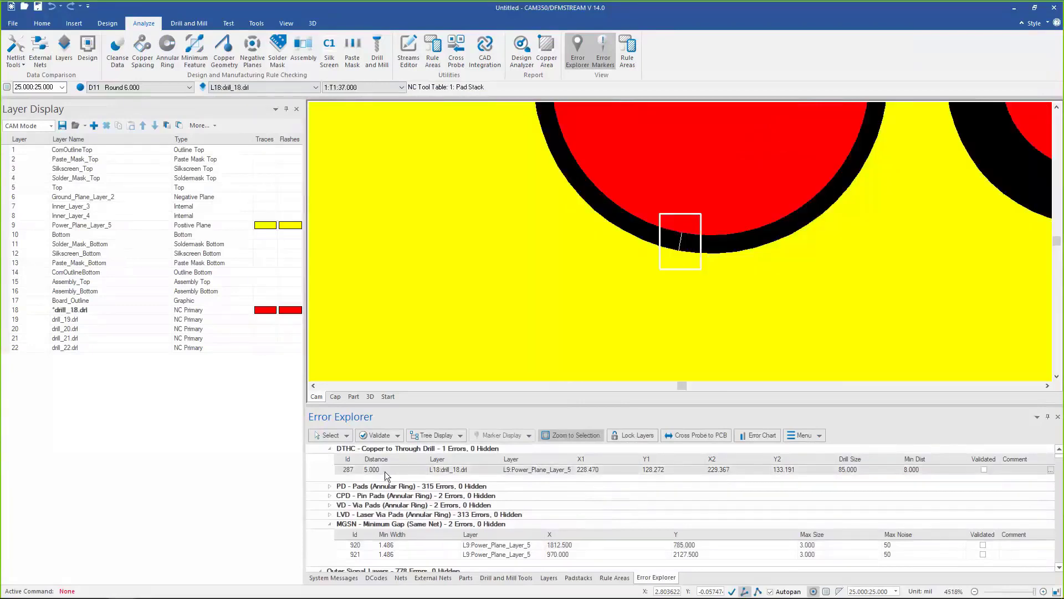
{"action": "left_click", "coordinate": [370, 397]}
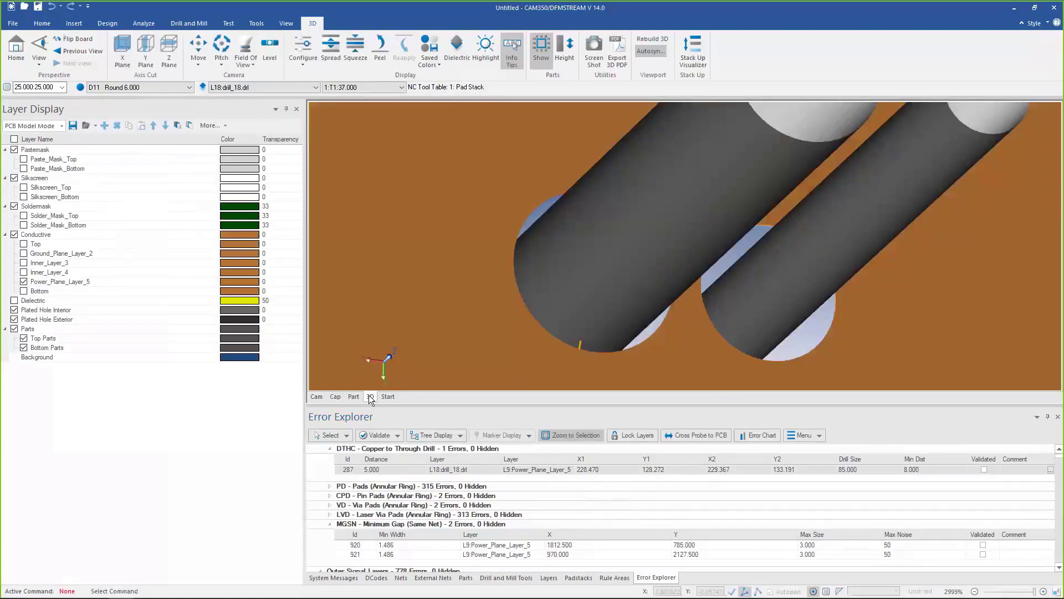
Examine Minimum Gap error 920 on Power_Plane_Layer_5 up close and from a tilted angle in 3D
{"action": "left_click", "coordinate": [367, 546]}
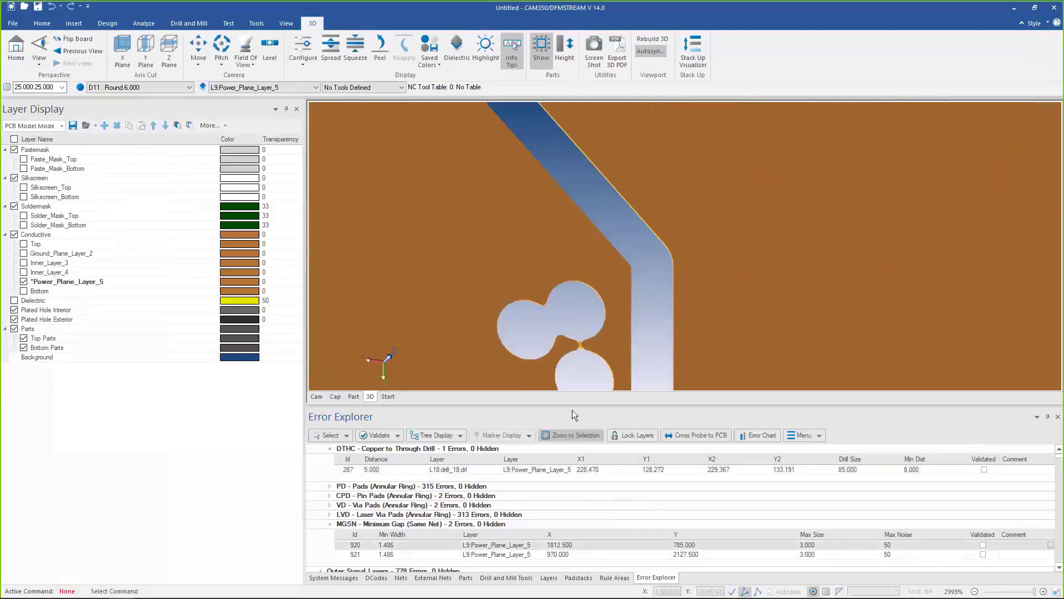
{"action": "scroll", "coordinate": [567, 345], "scroll_direction": "up", "scroll_amount": 3}
{"action": "scroll", "coordinate": [444, 334], "scroll_direction": "down", "scroll_amount": 5}
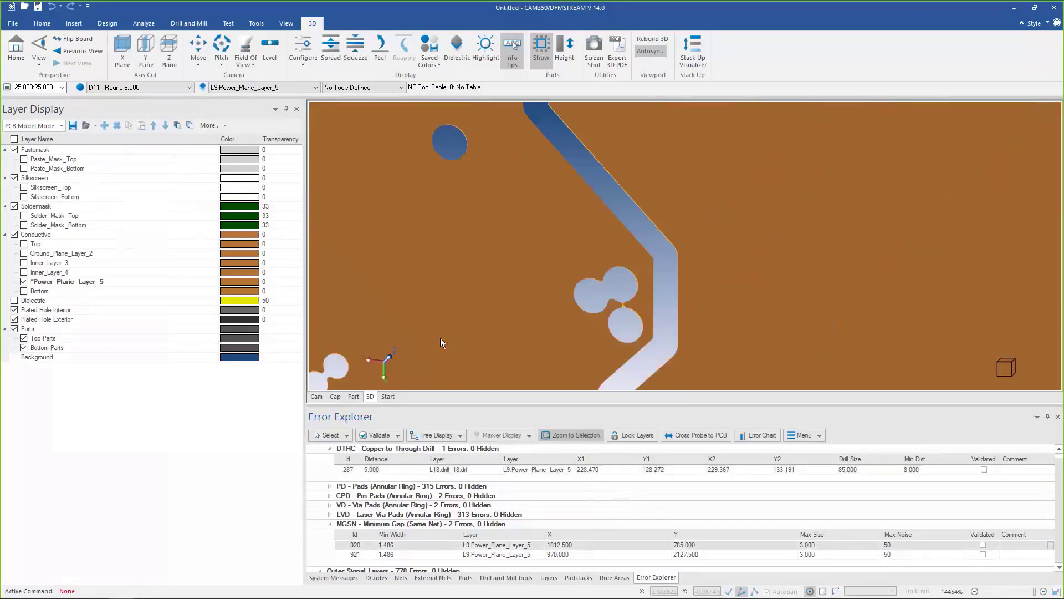
{"action": "scroll", "coordinate": [600, 327], "scroll_direction": "up", "scroll_amount": 4}
{"action": "middle_click_drag", "start_coordinate": [620, 327], "coordinate": [745, 262]}
{"action": "scroll", "coordinate": [745, 262], "scroll_direction": "up", "scroll_amount": 2}
{"action": "scroll", "coordinate": [877, 248], "scroll_direction": "up", "scroll_amount": 1}
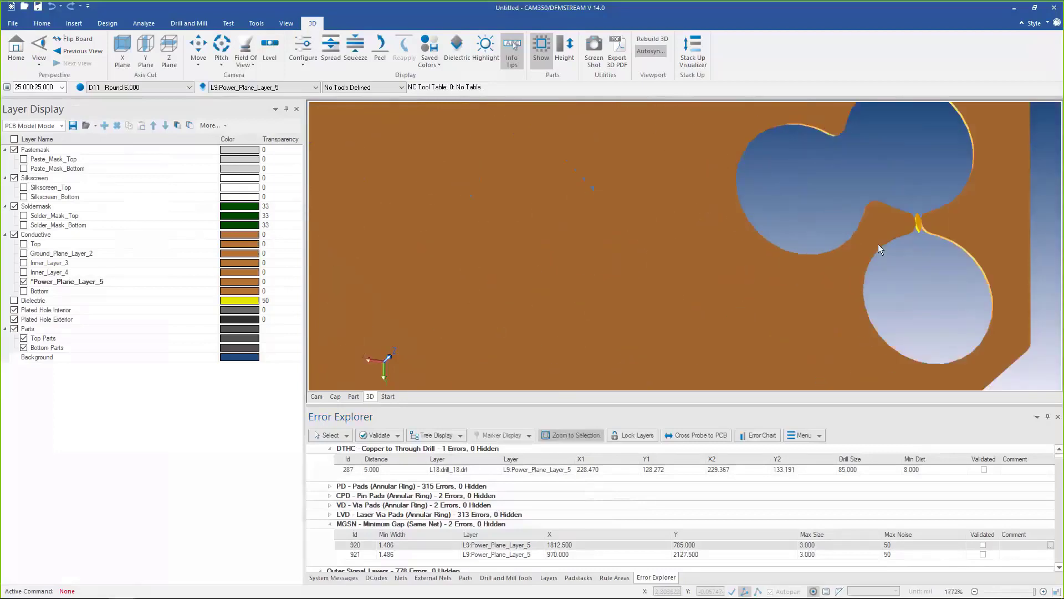
{"action": "scroll", "coordinate": [647, 271], "scroll_direction": "up", "scroll_amount": 2}
{"action": "left_click_drag", "start_coordinate": [647, 271], "coordinate": [683, 269]}
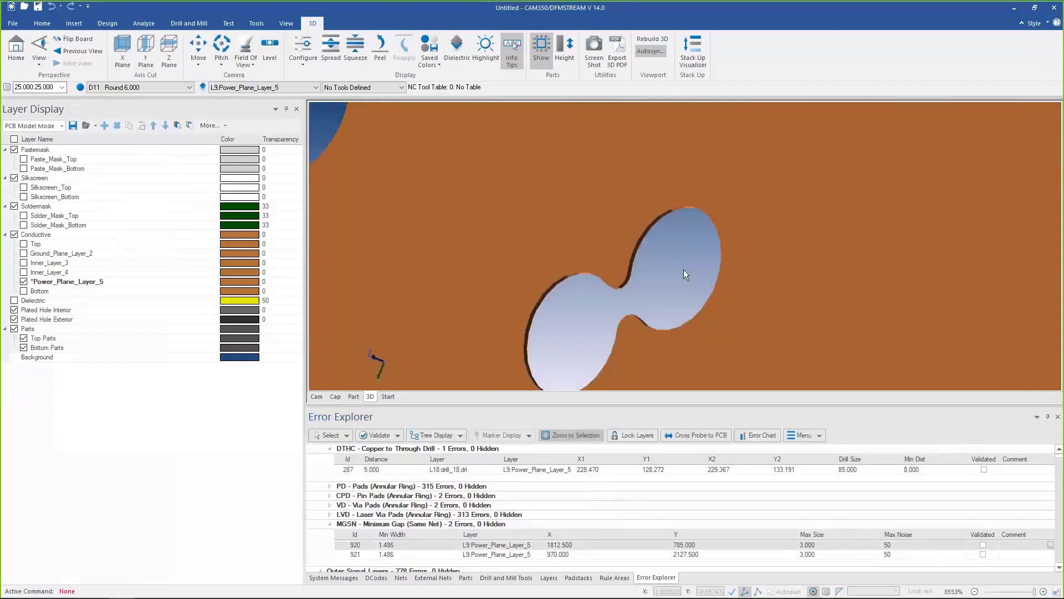
Examine Minimum Gap error 921 on Power_Plane_Layer_5 in 3D, including the surrounding net's info tip, and return to the CAM view
{"action": "left_click", "coordinate": [372, 555]}
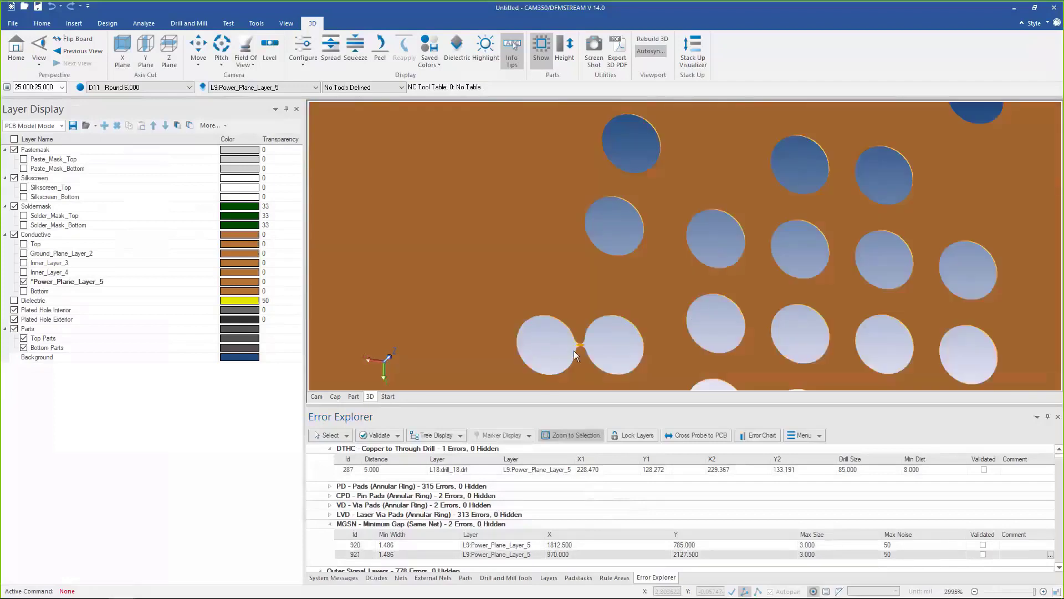
{"action": "scroll", "coordinate": [573, 350], "scroll_direction": "up", "scroll_amount": 2}
{"action": "middle_click_drag", "start_coordinate": [520, 312], "coordinate": [585, 256]}
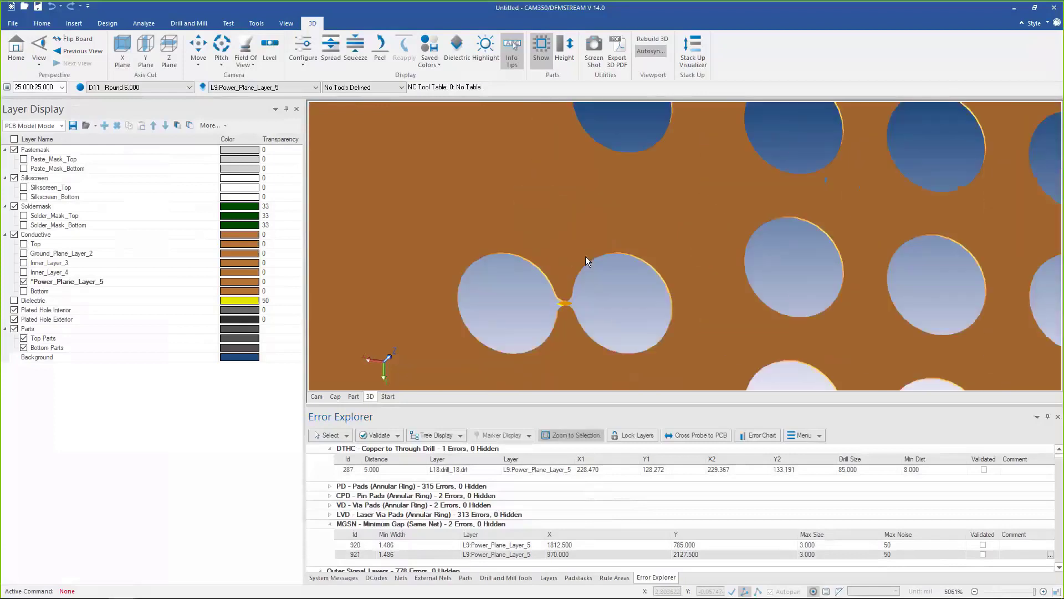
{"action": "mouse_move", "coordinate": [592, 263]}
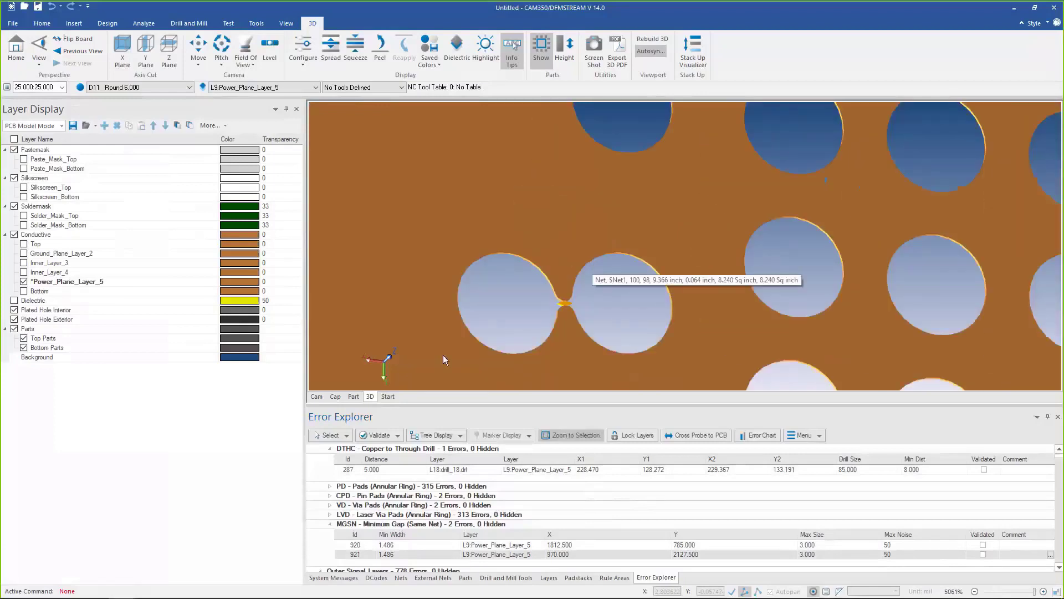
{"action": "left_click", "coordinate": [316, 397]}
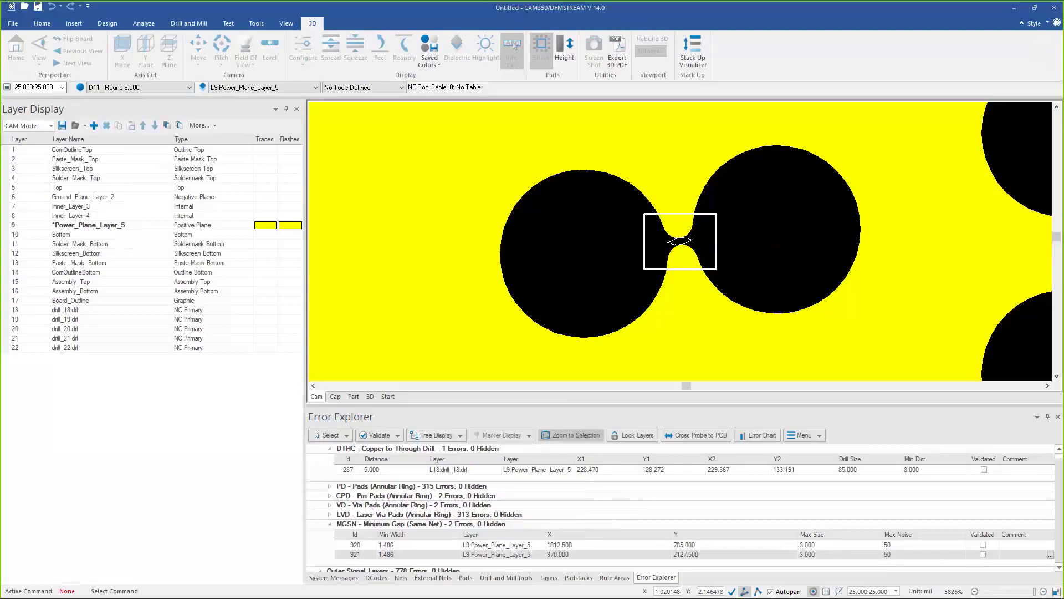
Switch to the design window with the imported Gerber layers, show its board tilted in 3D and spread the layers apart
{"action": "mouse_move", "coordinate": [122, 588]}
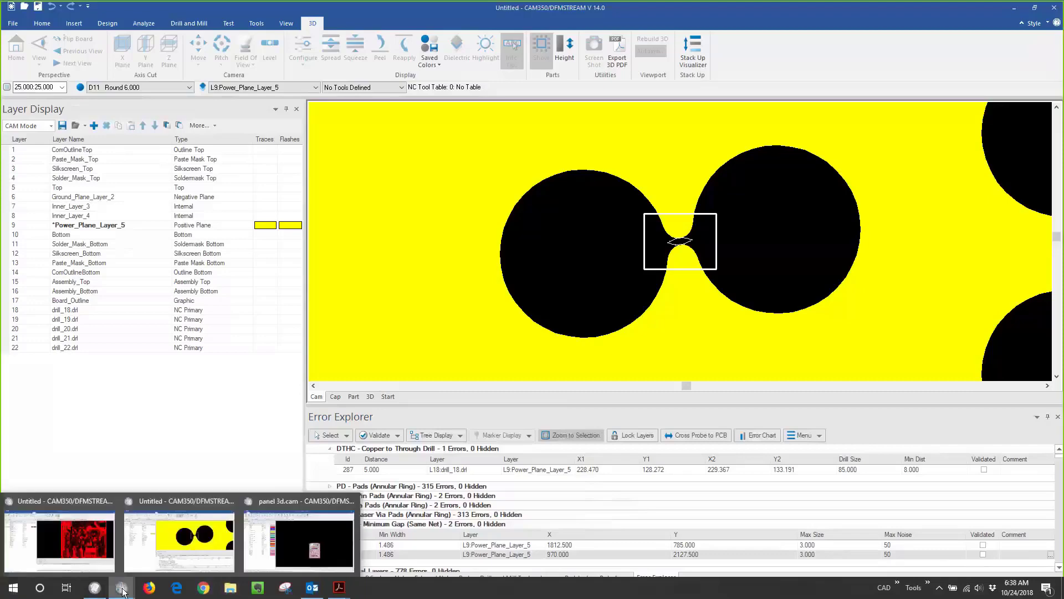
{"action": "left_click", "coordinate": [70, 545]}
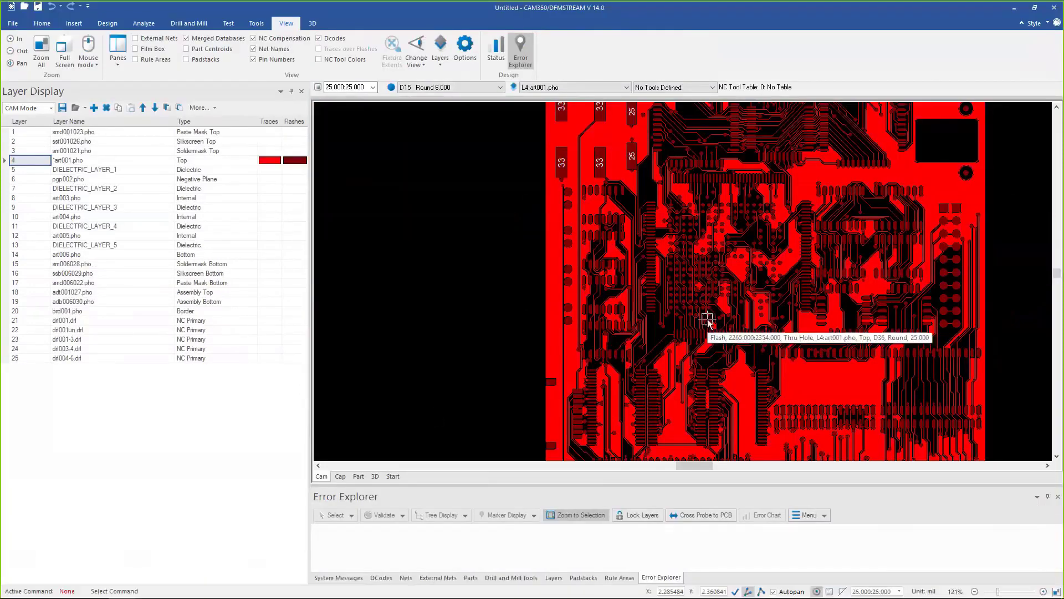
{"action": "left_click", "coordinate": [374, 476]}
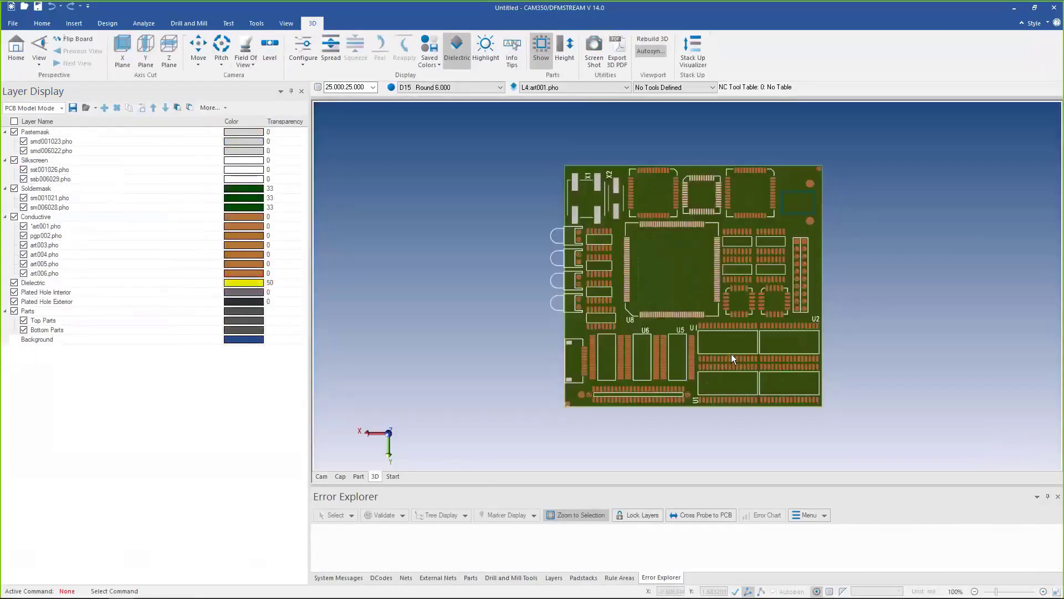
{"action": "left_click_drag", "start_coordinate": [689, 364], "coordinate": [687, 307]}
{"action": "scroll", "coordinate": [681, 385], "scroll_direction": "up", "scroll_amount": 3}
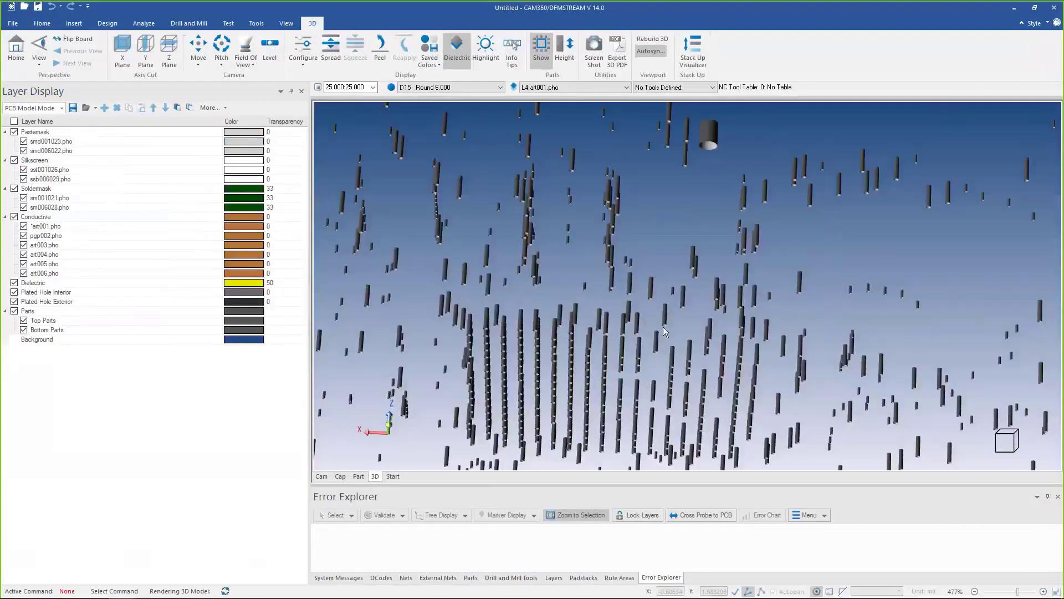
{"action": "left_click", "coordinate": [333, 57]}
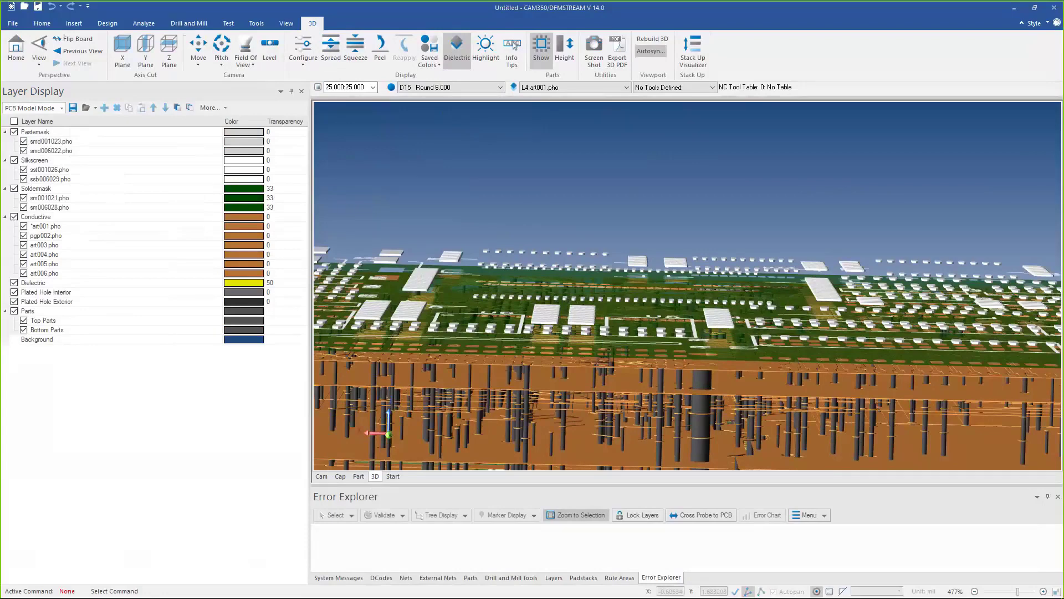
Open the materials table from the PCB stack-up visualizer and export it as materials.csv
{"action": "left_click", "coordinate": [684, 71]}
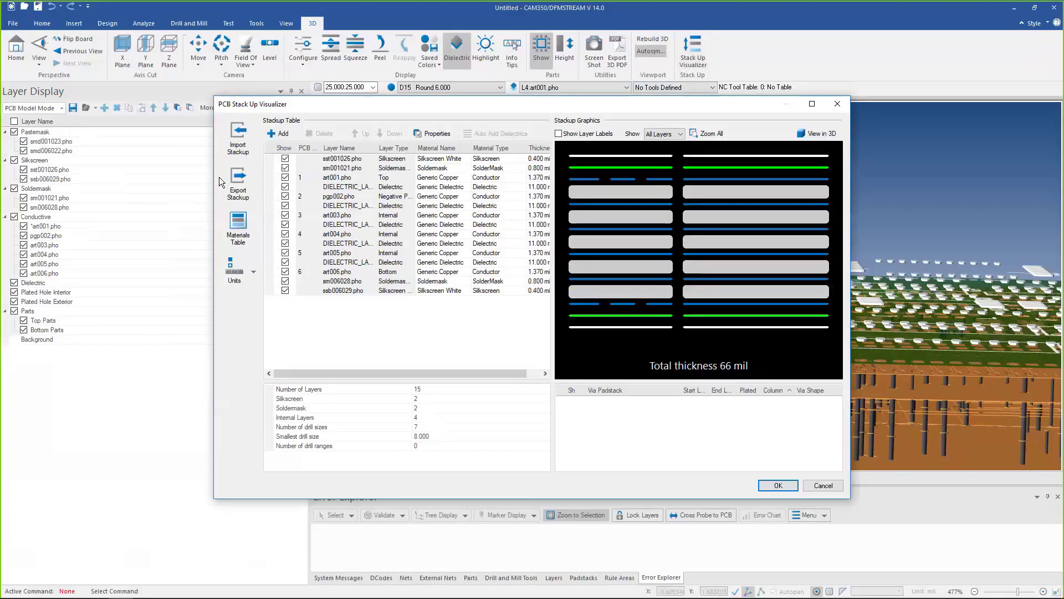
{"action": "left_click", "coordinate": [235, 229]}
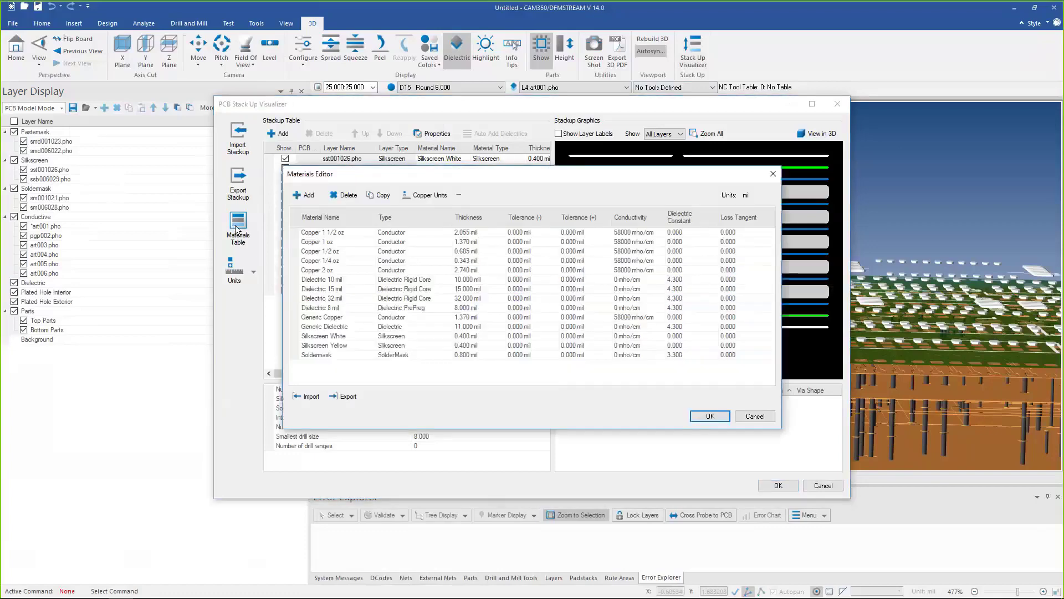
{"action": "left_click", "coordinate": [347, 397]}
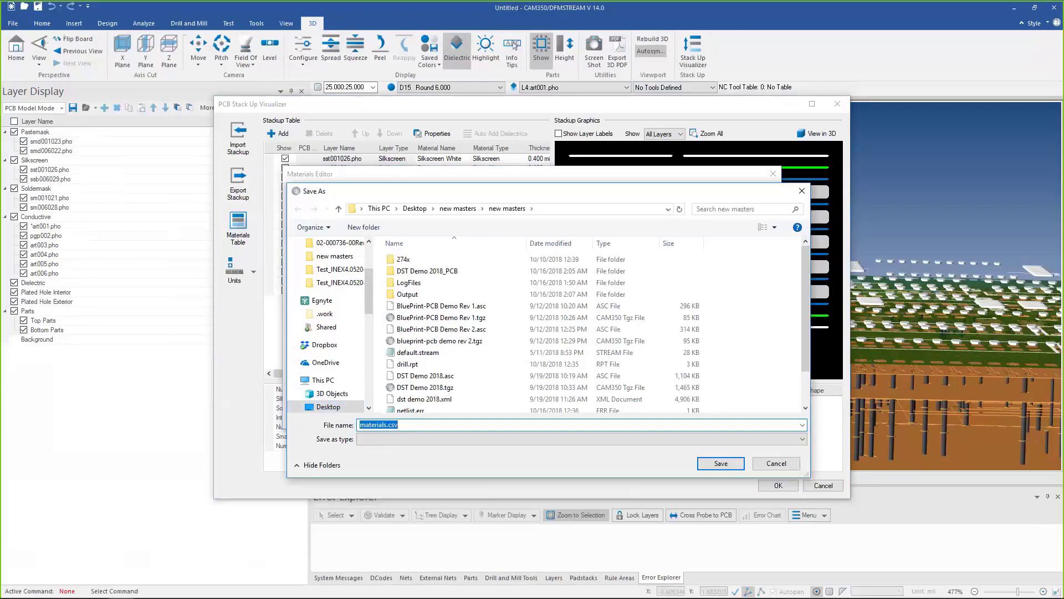
{"action": "key", "text": "Return"}
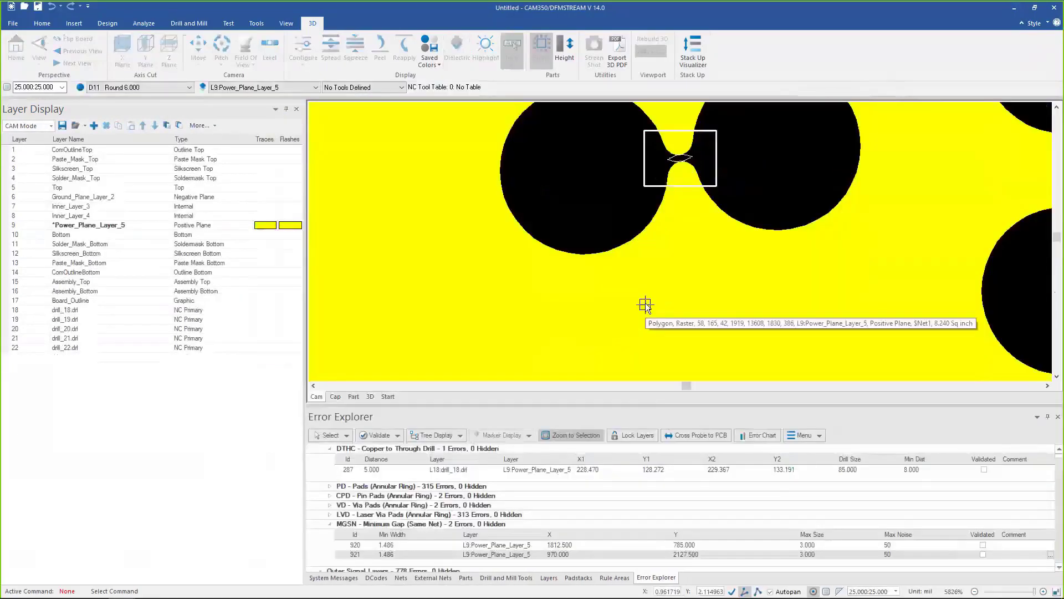
Go back to the design with the DFM errors, view the whole Power_Plane_Layer_5 and open the Design Analyzer
{"action": "scroll", "coordinate": [653, 342], "scroll_direction": "down", "scroll_amount": 3}
{"action": "scroll", "coordinate": [713, 277], "scroll_direction": "down", "scroll_amount": 3}
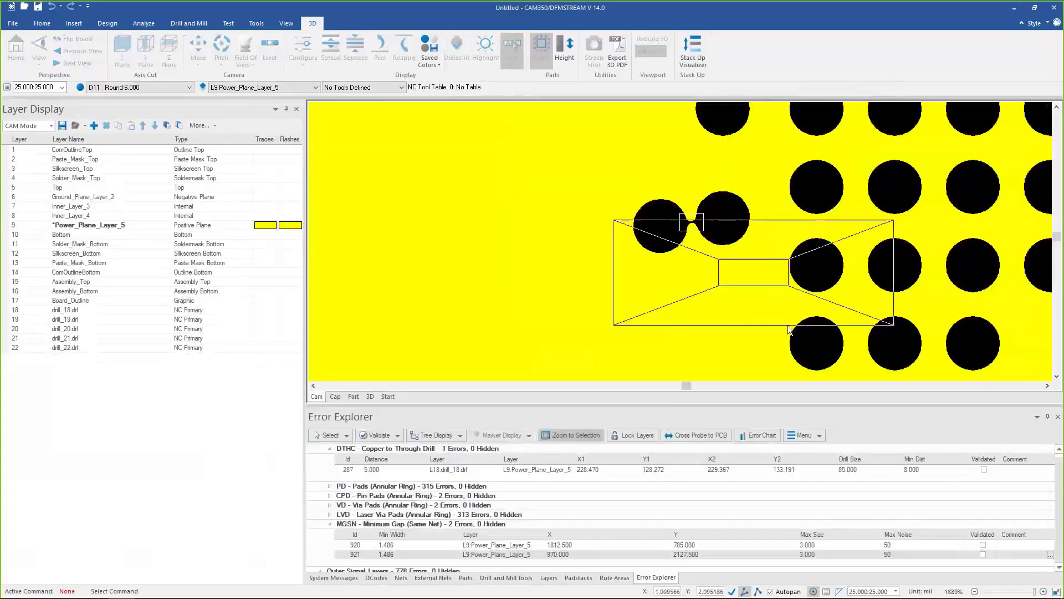
{"action": "scroll", "coordinate": [779, 333], "scroll_direction": "down", "scroll_amount": 3}
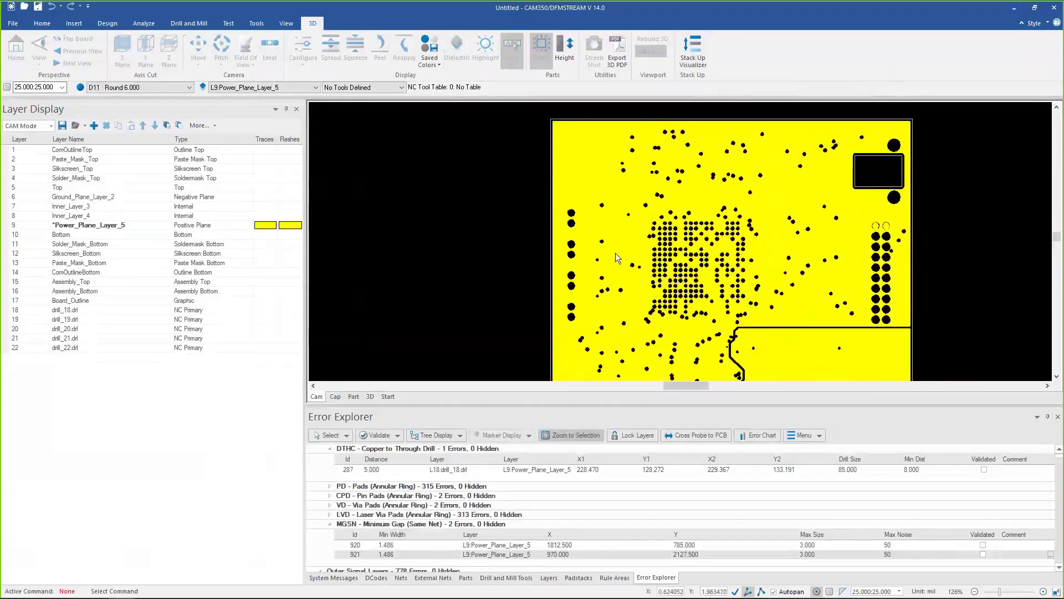
{"action": "mouse_move", "coordinate": [617, 255]}
{"action": "left_click", "coordinate": [149, 26]}
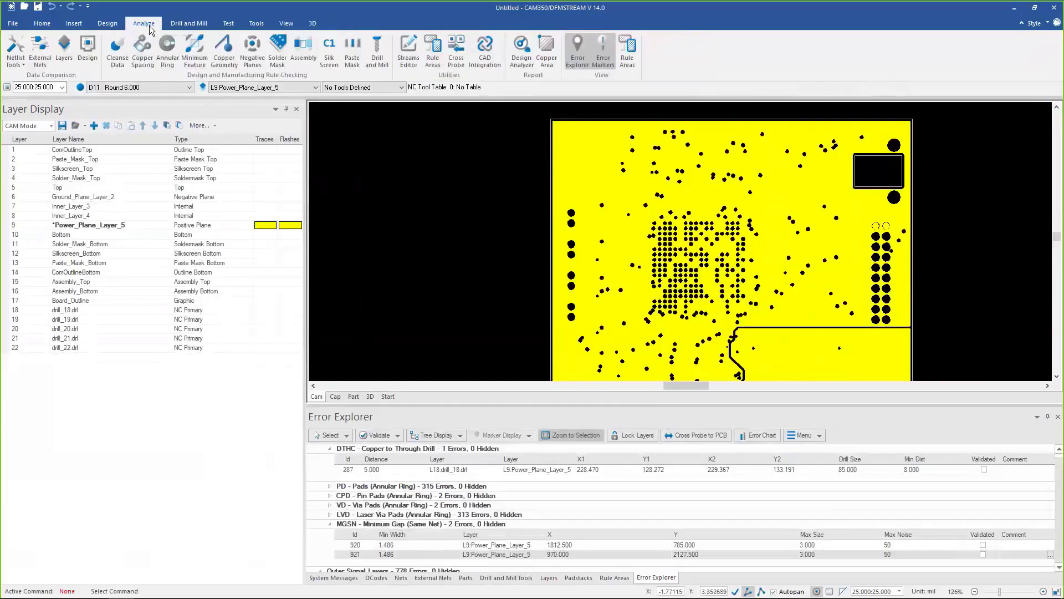
{"action": "left_click", "coordinate": [520, 62]}
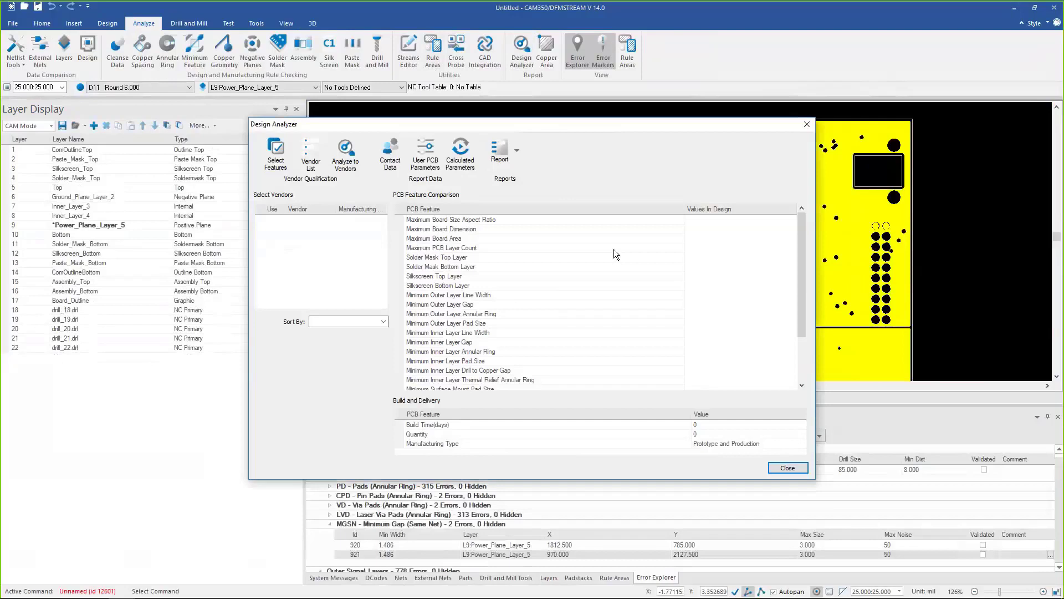
Import vendor list.csv into the Design Analyzer's vendor list, review Sadmina's qualifications and accept the list
{"action": "left_click", "coordinate": [311, 155]}
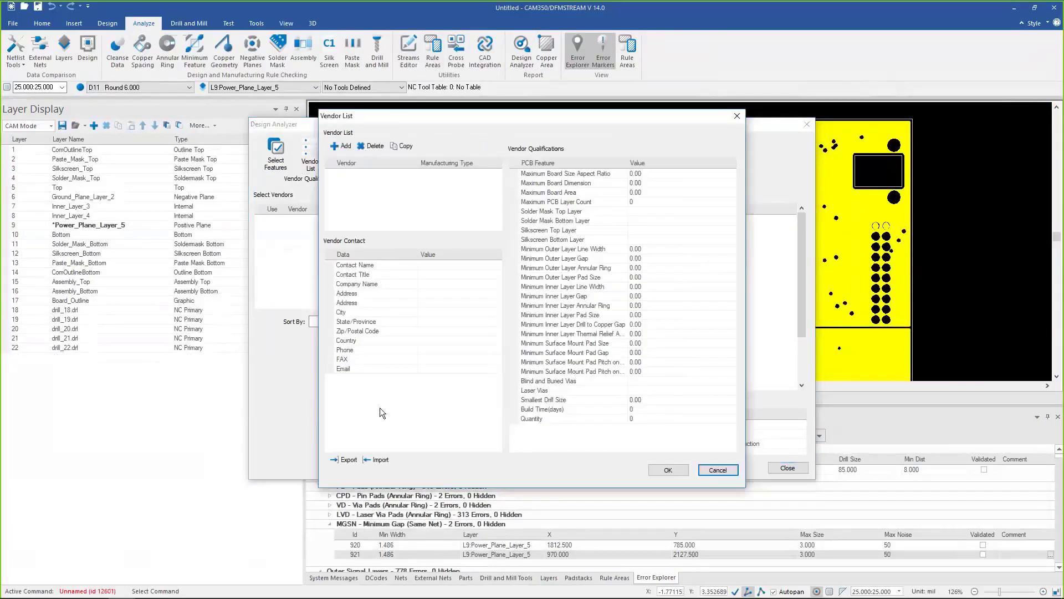
{"action": "left_click", "coordinate": [378, 459]}
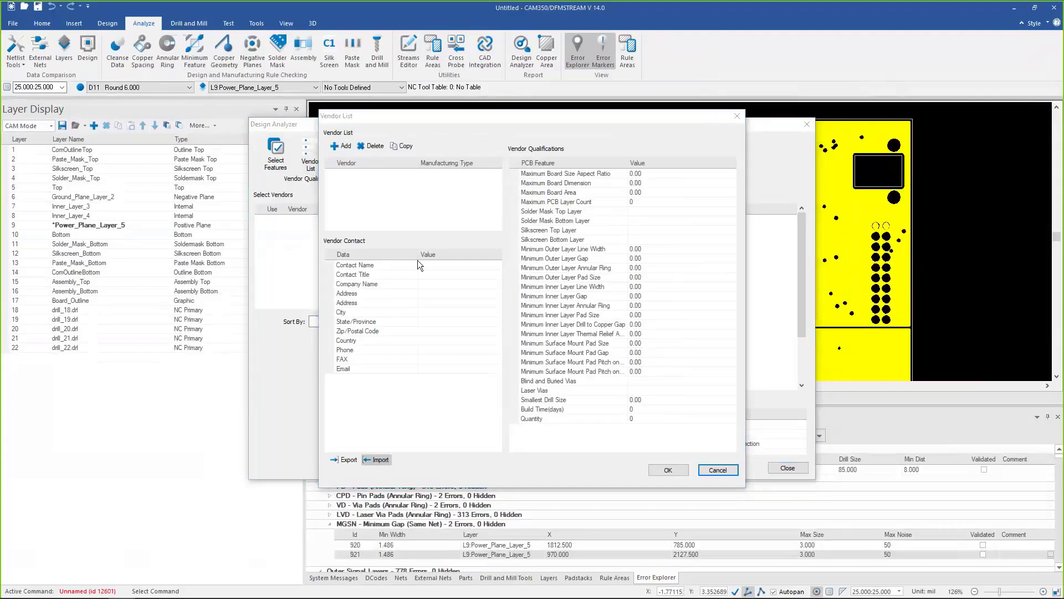
{"action": "left_click", "coordinate": [481, 404]}
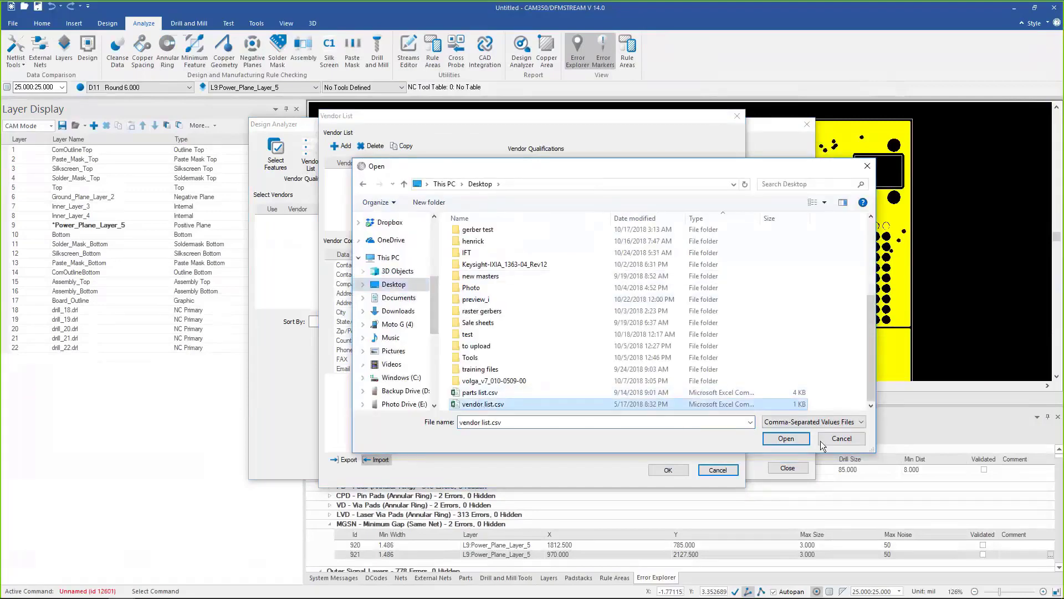
{"action": "left_click", "coordinate": [779, 438]}
{"action": "left_click", "coordinate": [353, 184]}
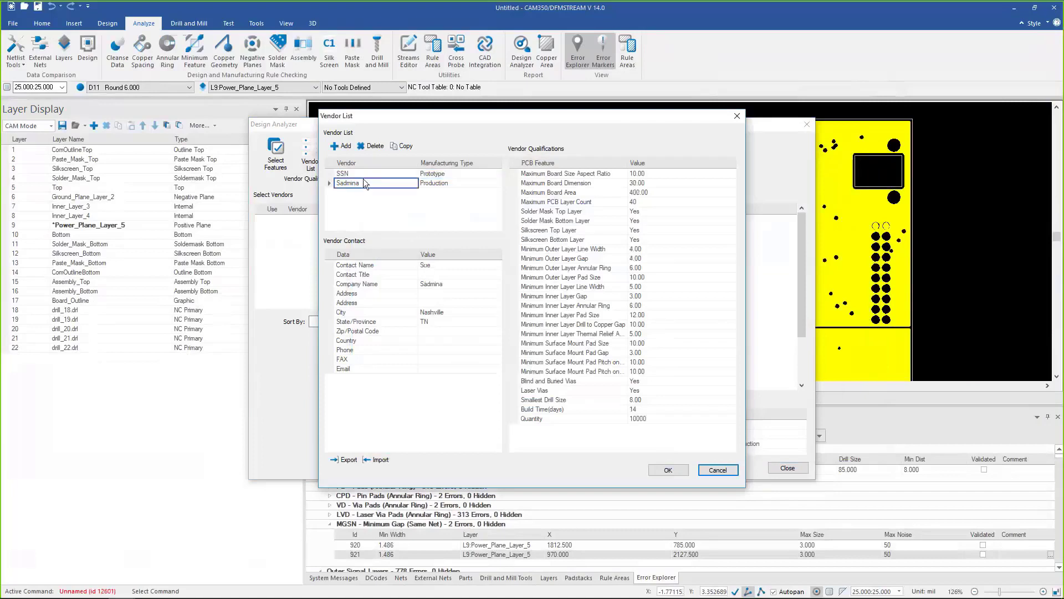
{"action": "left_click", "coordinate": [667, 470]}
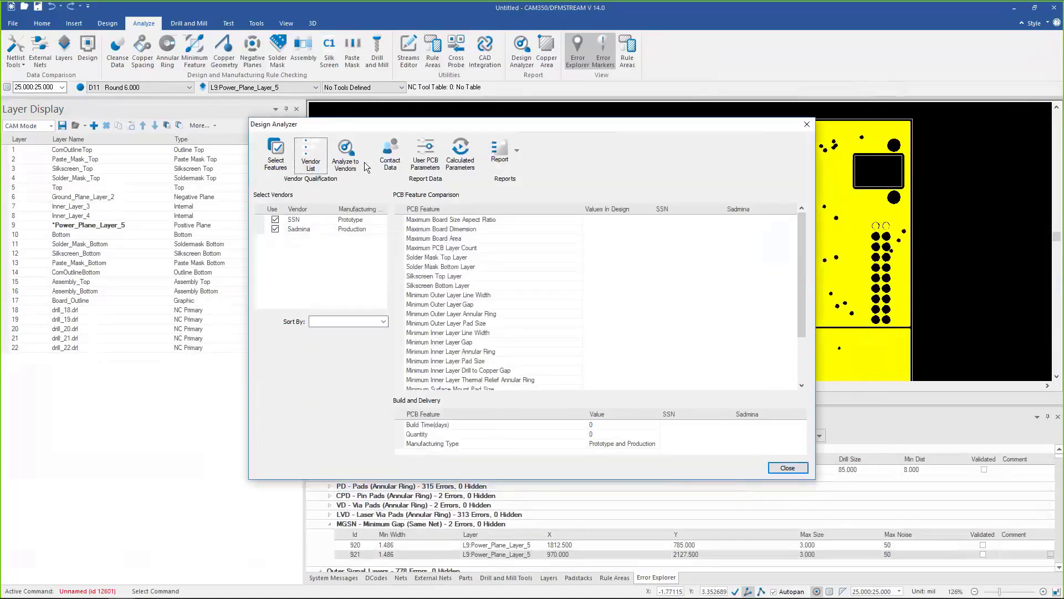
Analyze the design against both listed vendors and set the build time to 3 days and the quantity to 100
{"action": "left_click", "coordinate": [346, 154]}
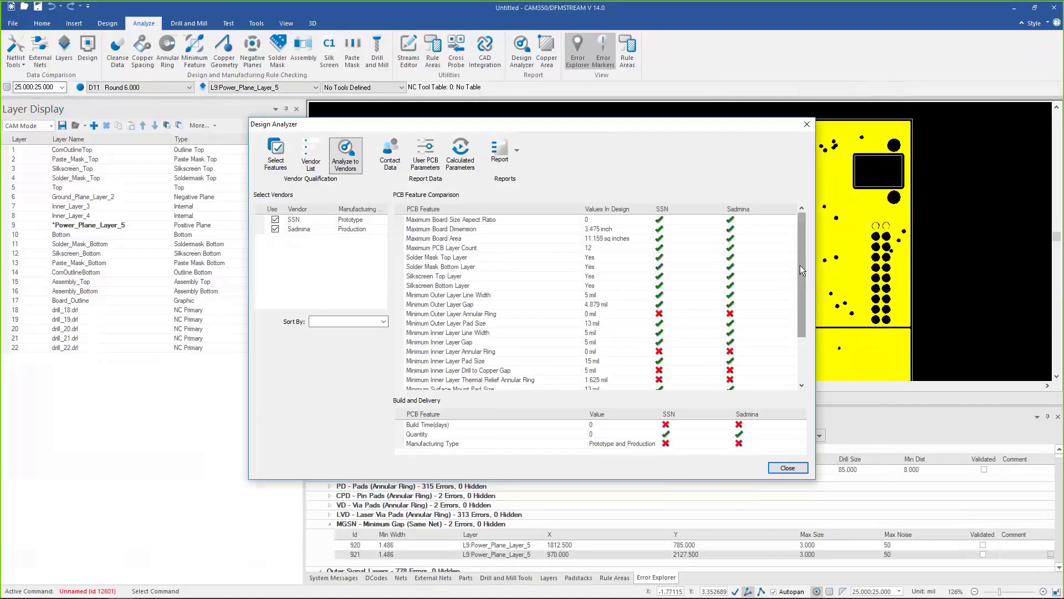
{"action": "left_click_drag", "start_coordinate": [800, 265], "coordinate": [792, 334]}
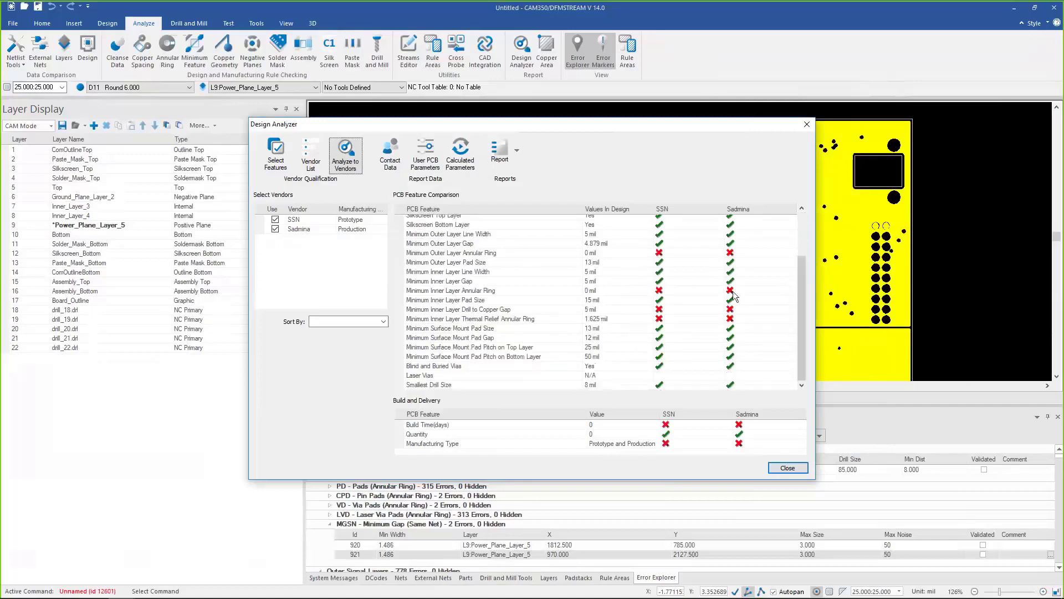
{"action": "left_click", "coordinate": [591, 425]}
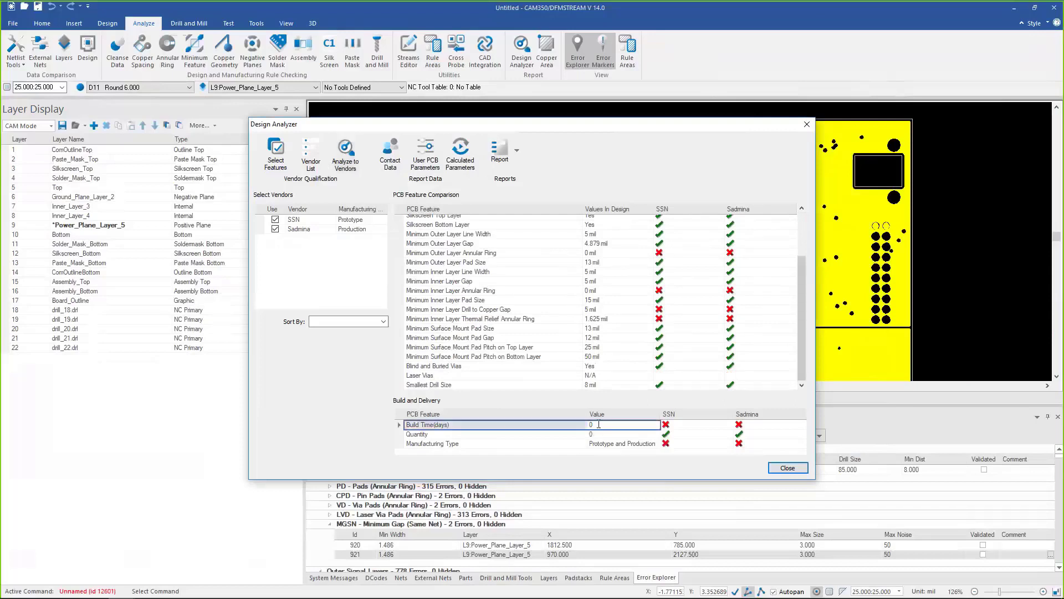
{"action": "key", "text": "BackSpace"}
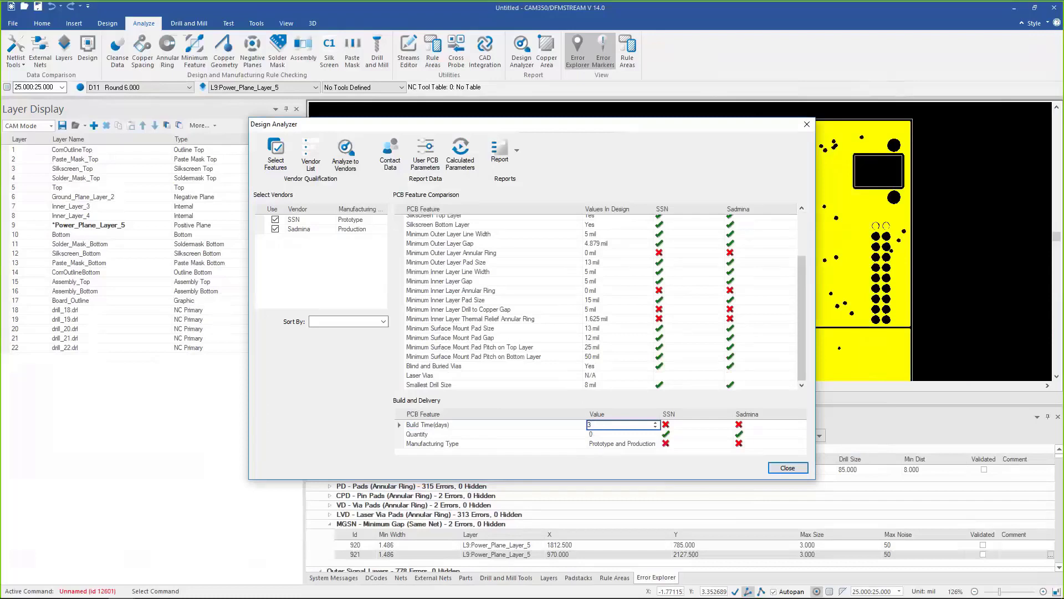
{"action": "type", "text": "3"}
{"action": "left_click", "coordinate": [613, 434]}
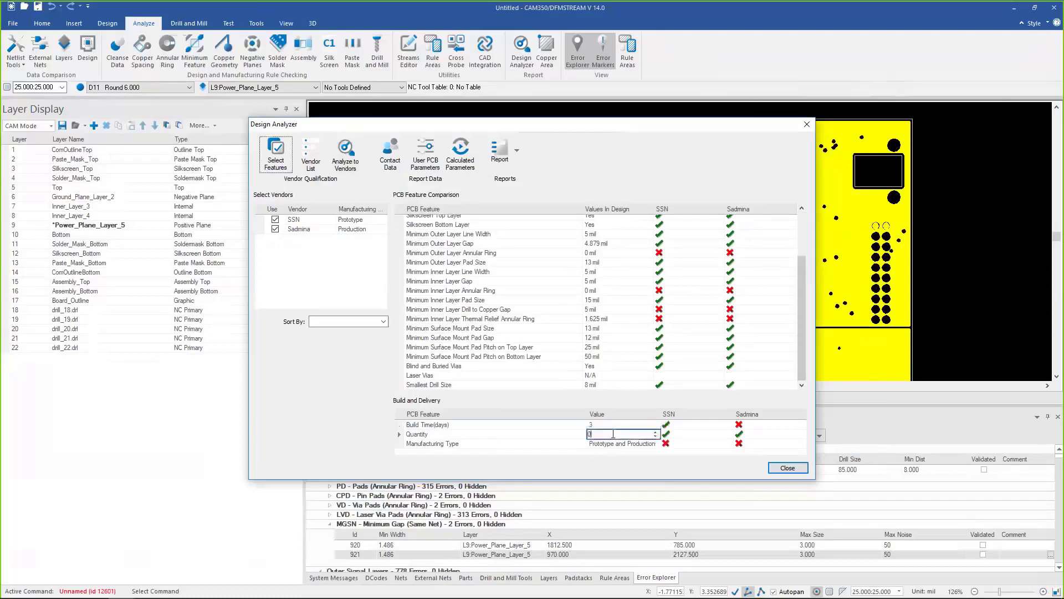
{"action": "key", "text": "BackSpace"}
{"action": "type", "text": "100"}
{"action": "key", "text": "Return"}
Review the full PCB feature comparison for SSN and Sadmina, and close the Design Analyzer
{"action": "scroll", "coordinate": [669, 295], "scroll_direction": "up", "scroll_amount": 2}
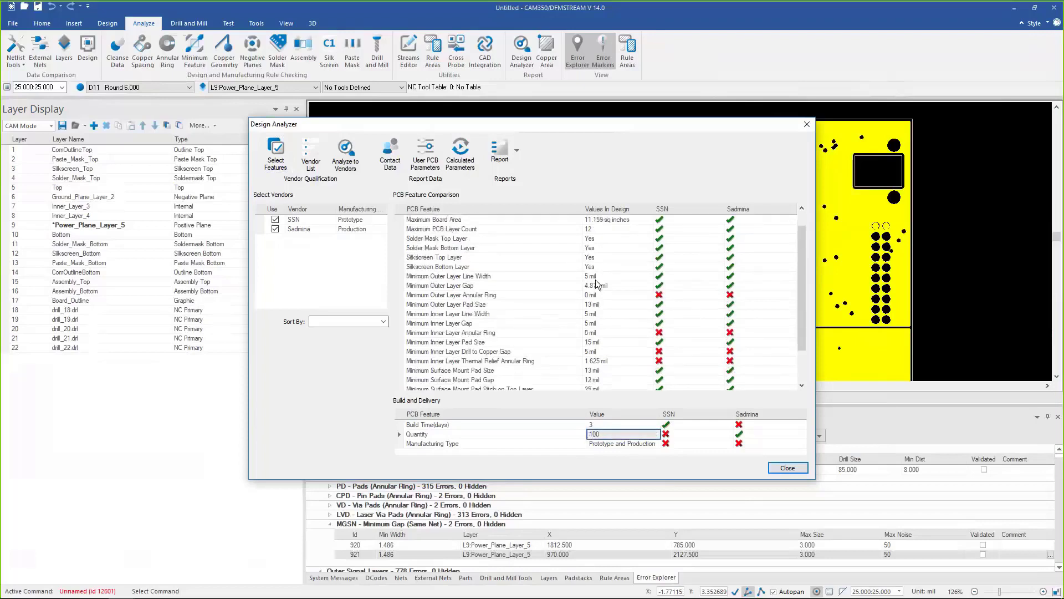
{"action": "scroll", "coordinate": [596, 280], "scroll_direction": "up", "scroll_amount": 1}
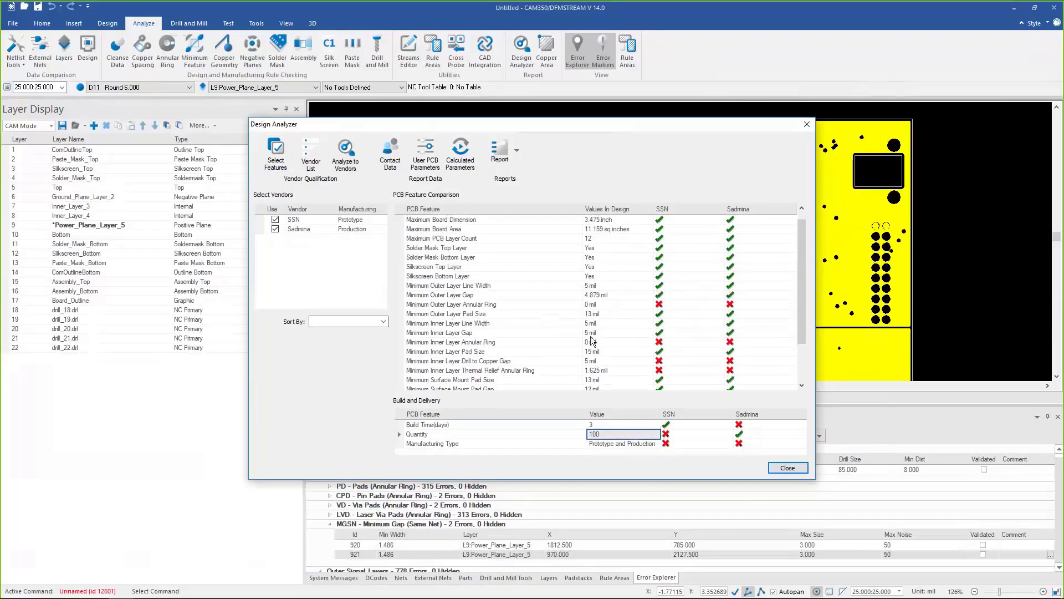
{"action": "scroll", "coordinate": [589, 367], "scroll_direction": "down", "scroll_amount": 2}
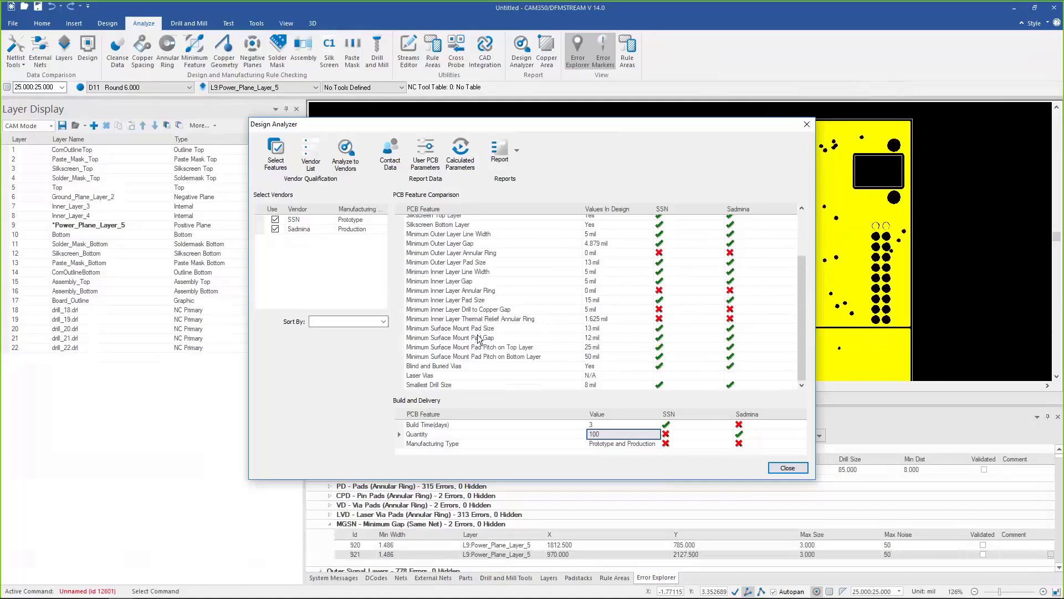
{"action": "scroll", "coordinate": [479, 336], "scroll_direction": "up", "scroll_amount": 3}
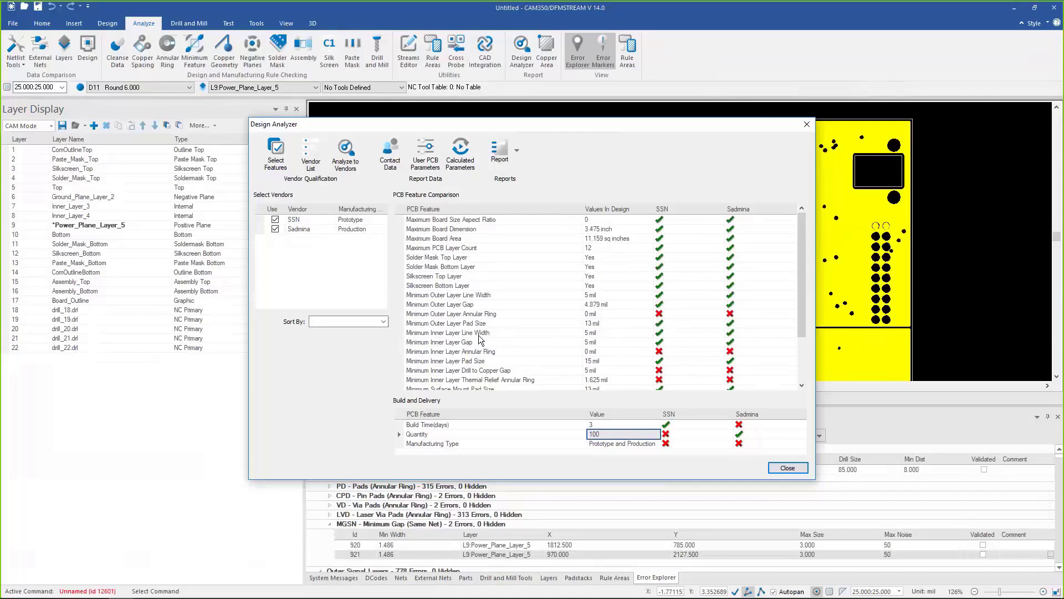
{"action": "left_click", "coordinate": [787, 468]}
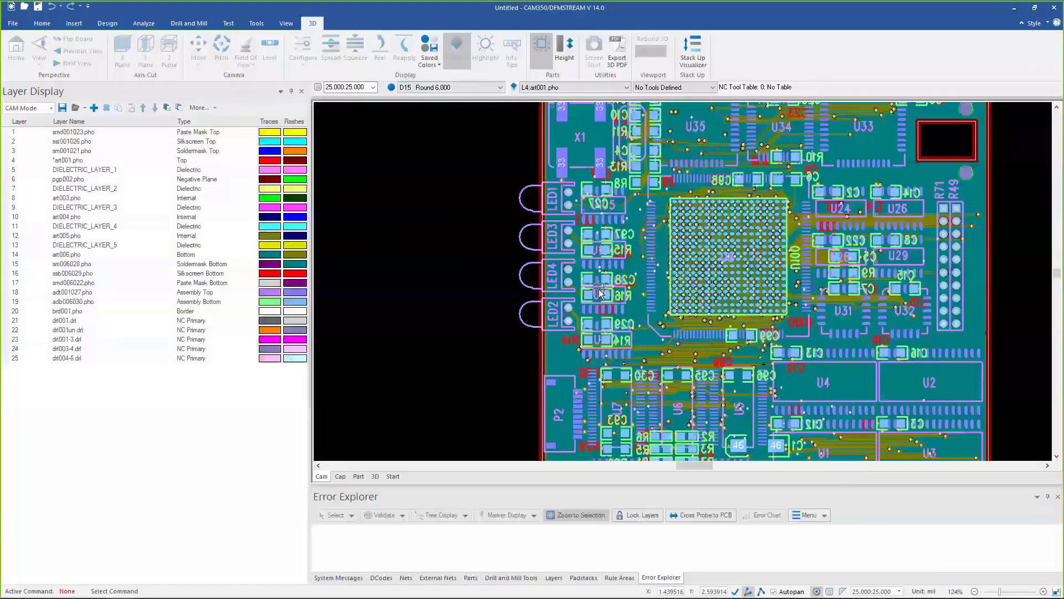
Fit the imported Gerber board in view, preview Clear Silkscreen with 3 mil clearance and 5 mil minimum data size, and close it without clearing
{"action": "key", "text": "Home"}
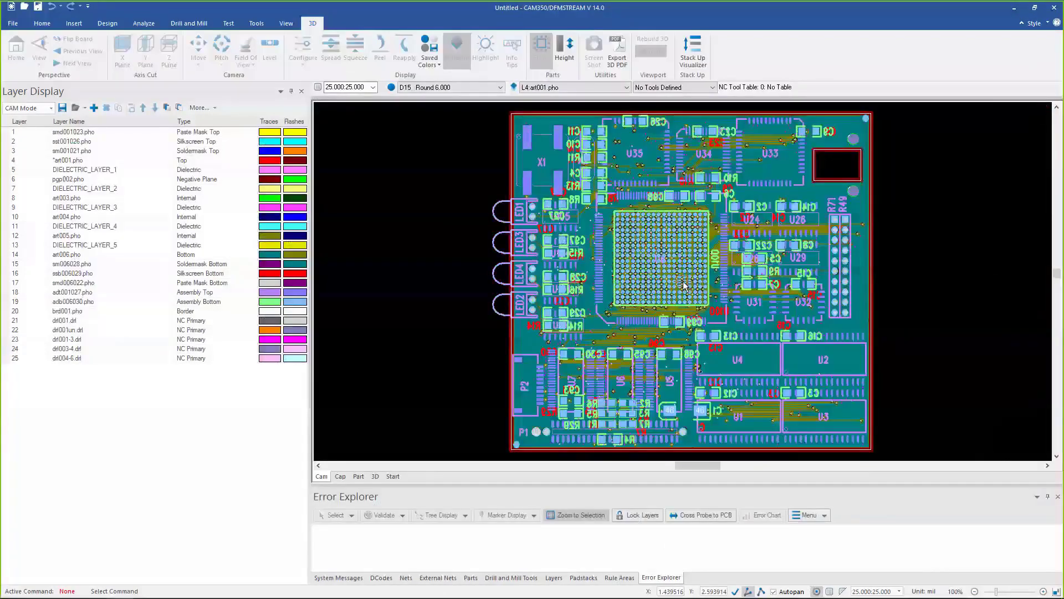
{"action": "mouse_move", "coordinate": [684, 285]}
{"action": "left_click", "coordinate": [255, 24]}
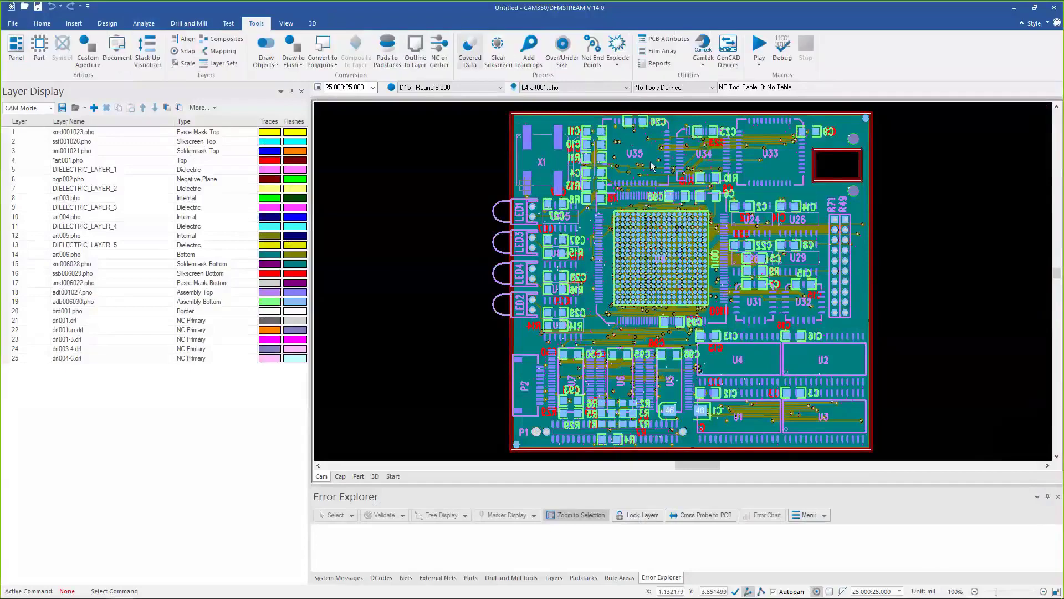
{"action": "left_click", "coordinate": [498, 48]}
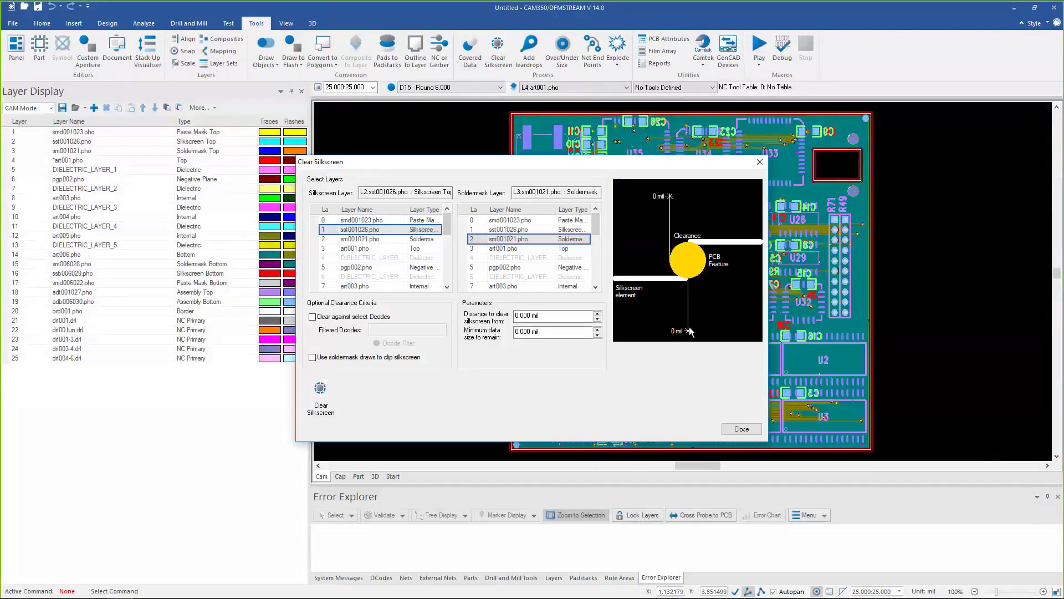
{"action": "double_click", "coordinate": [535, 315]}
{"action": "key", "text": "ctrl+a"}
{"action": "type", "text": "3"}
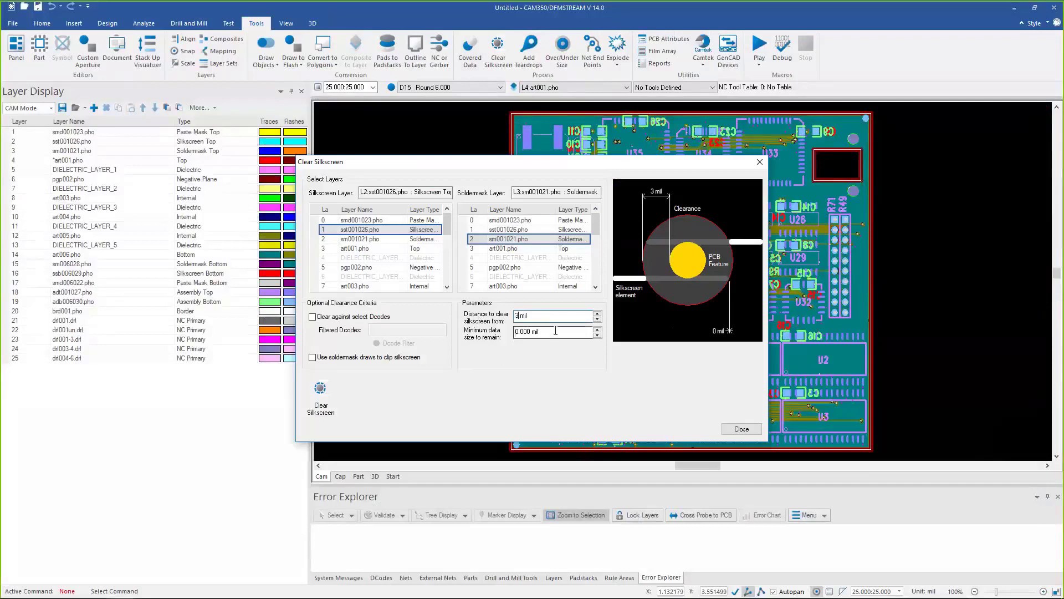
{"action": "key", "text": "Tab"}
{"action": "type", "text": "5"}
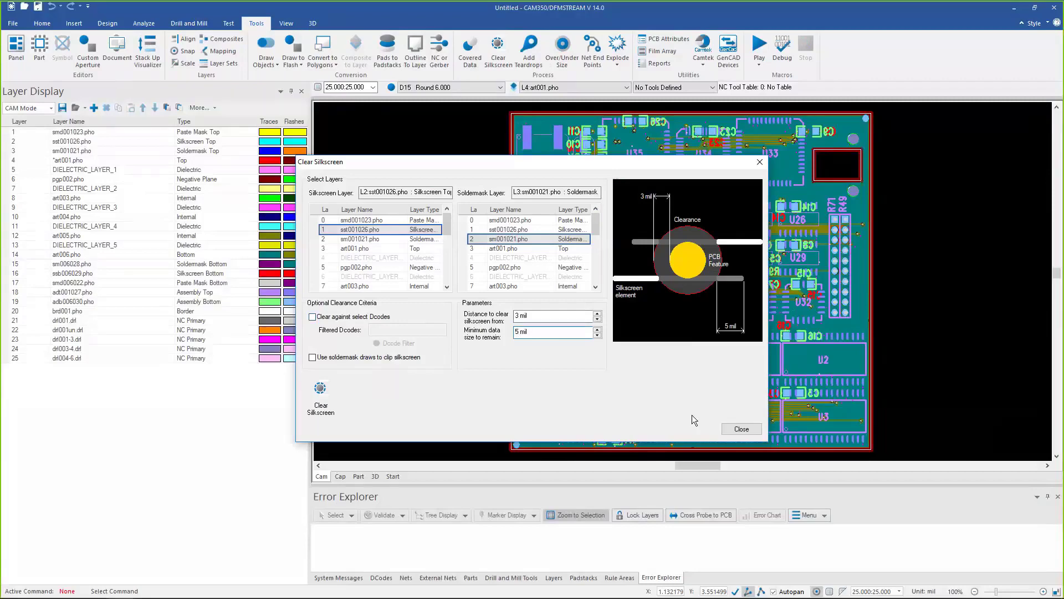
{"action": "left_click", "coordinate": [748, 429]}
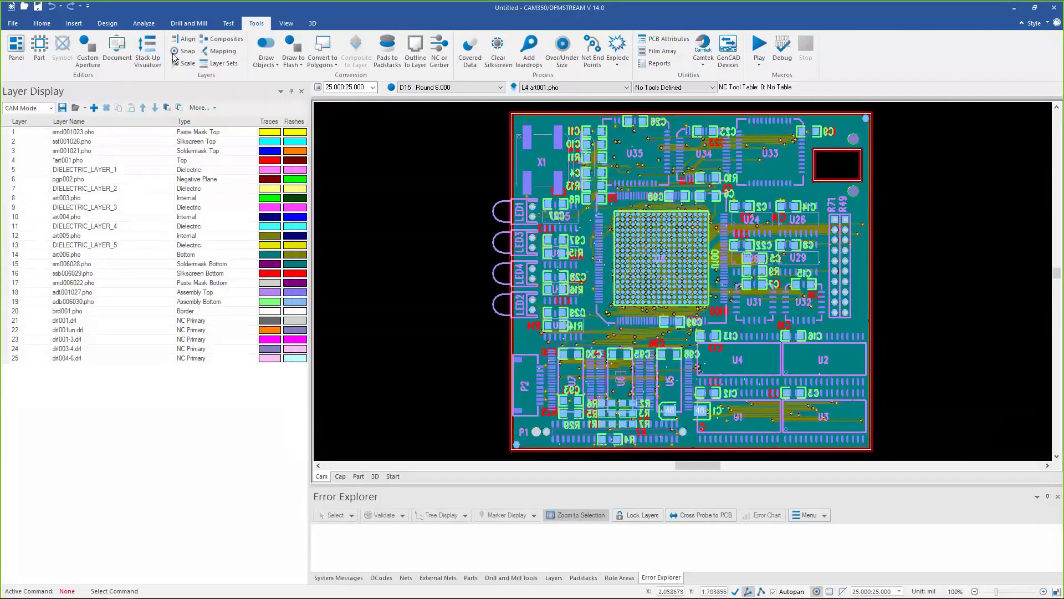
Open the Design comparison check and load a second CAM350 design from the Desktop to compare with the local design
{"action": "left_click", "coordinate": [144, 23]}
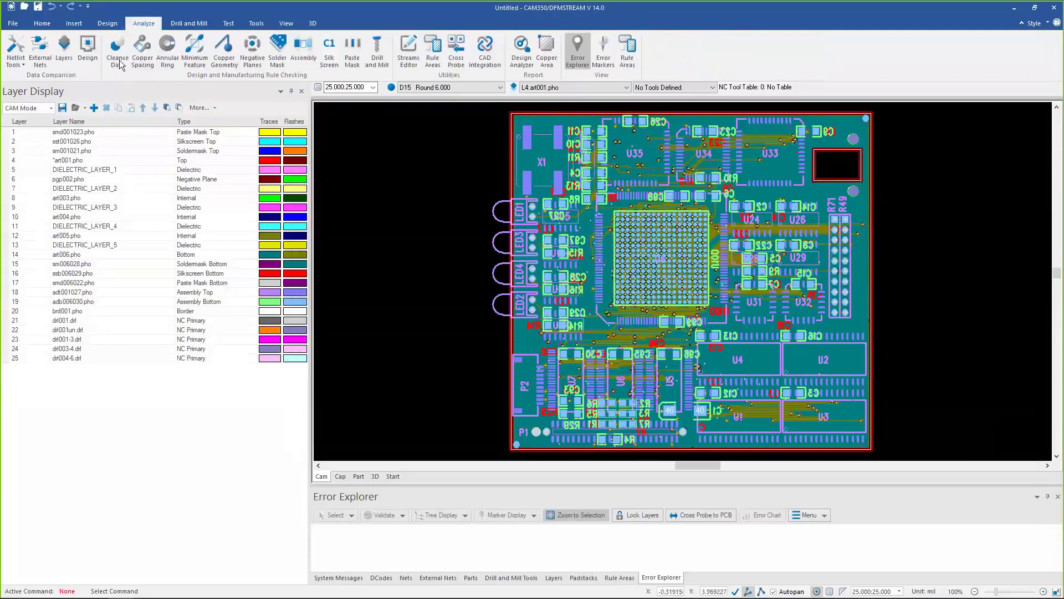
{"action": "left_click", "coordinate": [89, 55]}
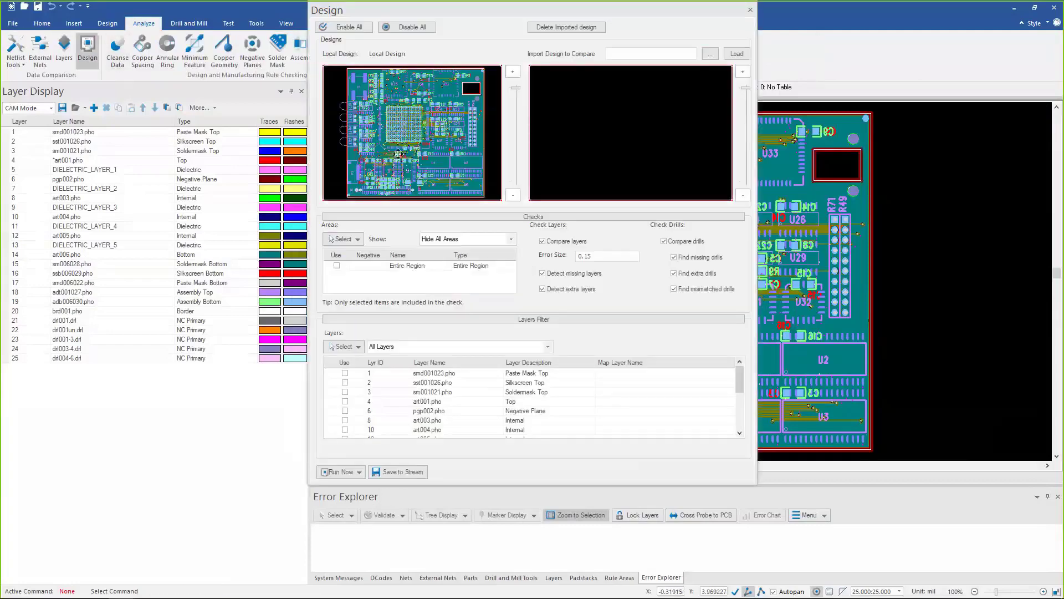
{"action": "left_click", "coordinate": [711, 54]}
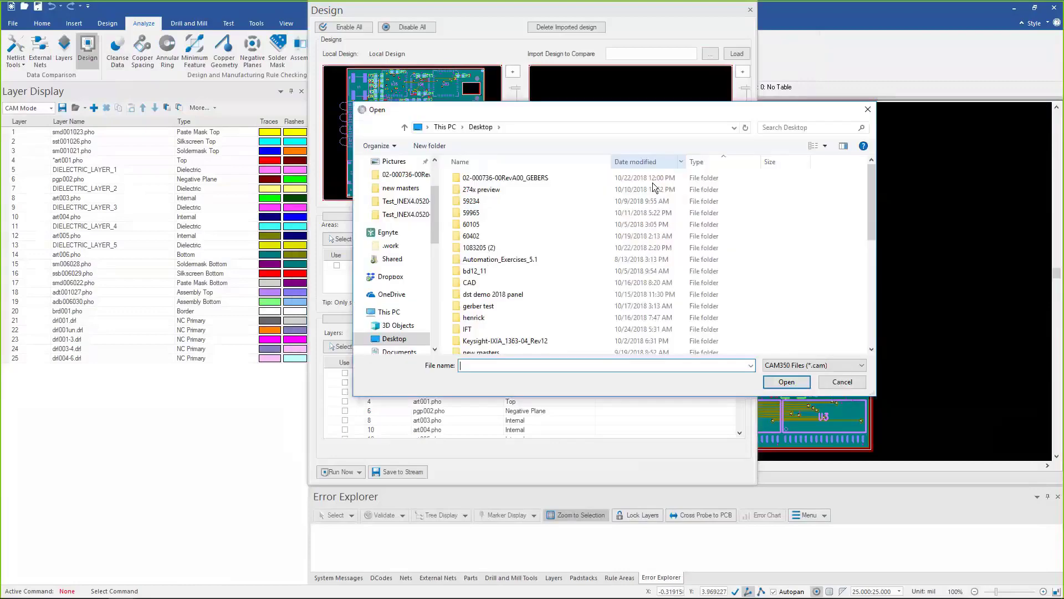
{"action": "left_click_drag", "start_coordinate": [435, 214], "coordinate": [435, 167]}
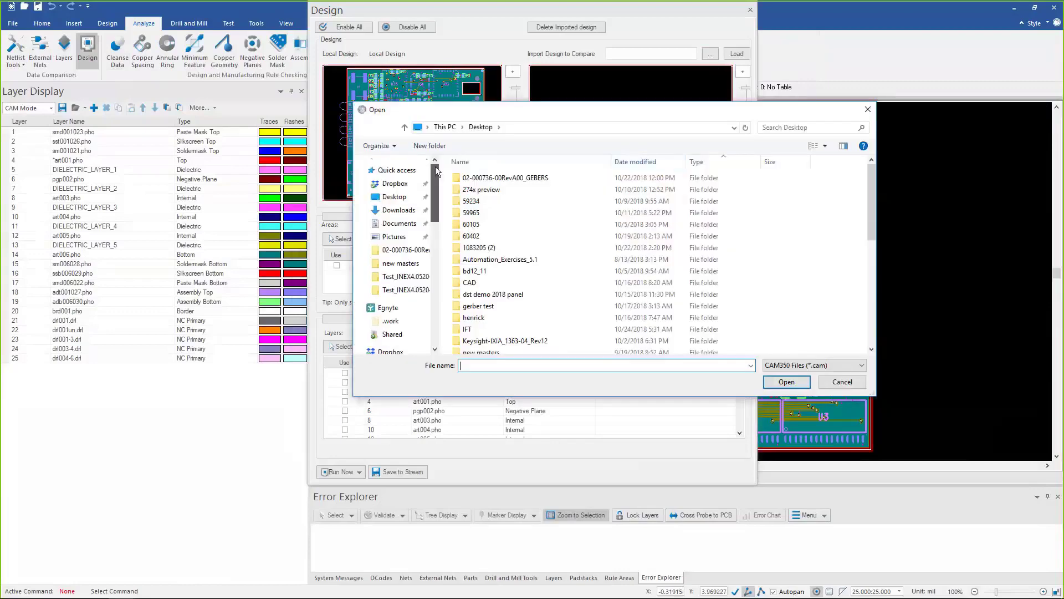
{"action": "left_click", "coordinate": [396, 198]}
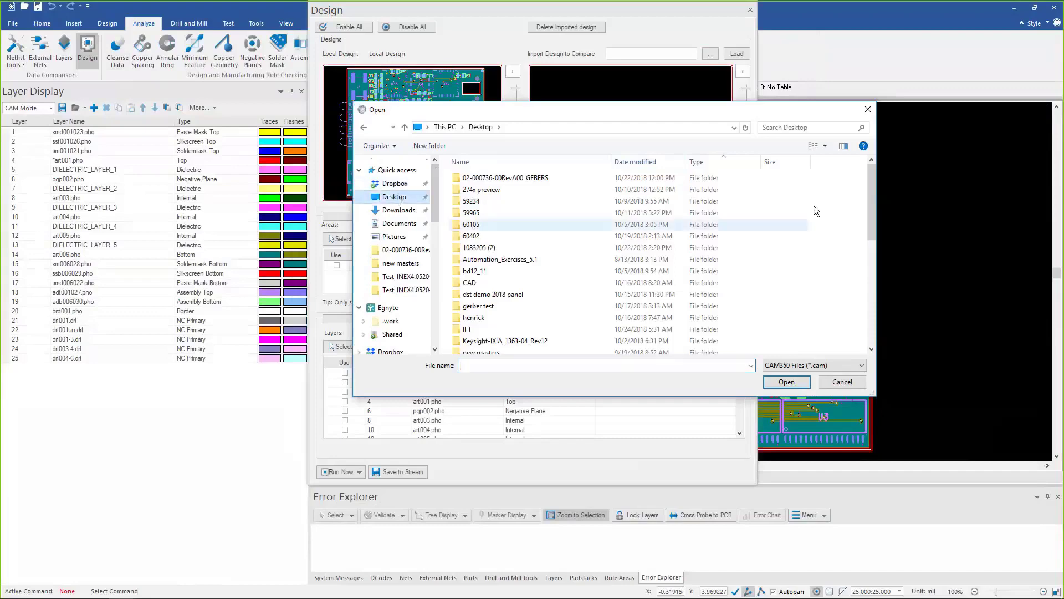
{"action": "left_click_drag", "start_coordinate": [872, 193], "coordinate": [872, 208]}
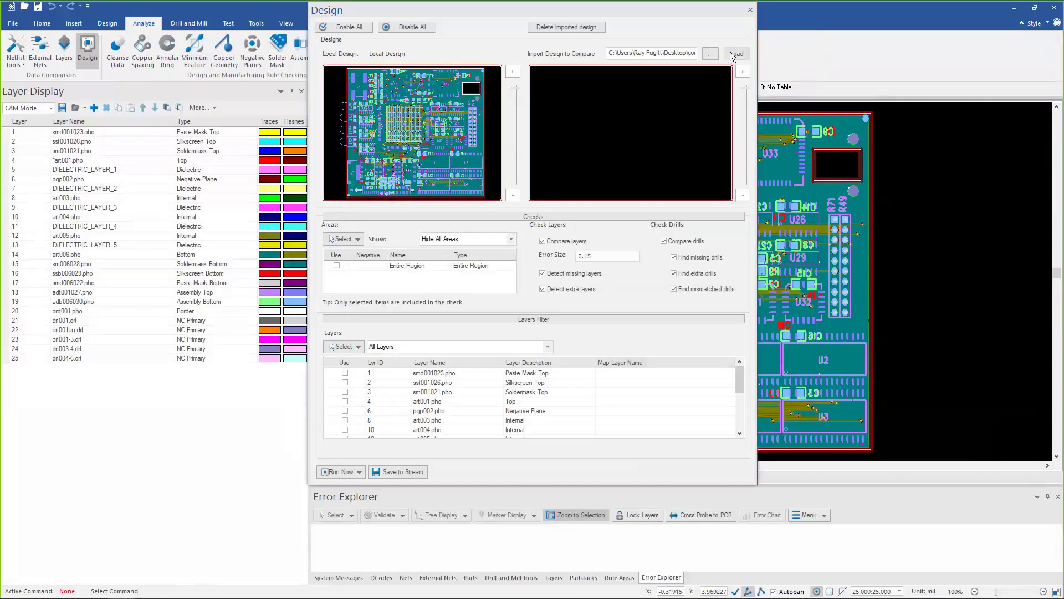
{"action": "left_click", "coordinate": [735, 53]}
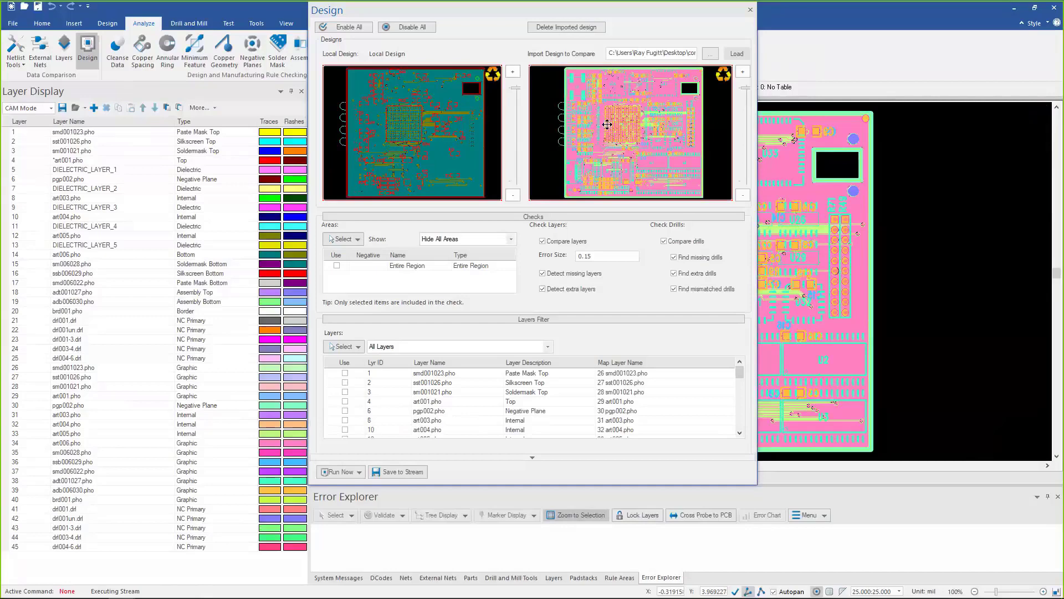
Run the design comparison on the entire design space, accept switching to the results and close the comparison dialog
{"action": "left_click", "coordinate": [360, 471]}
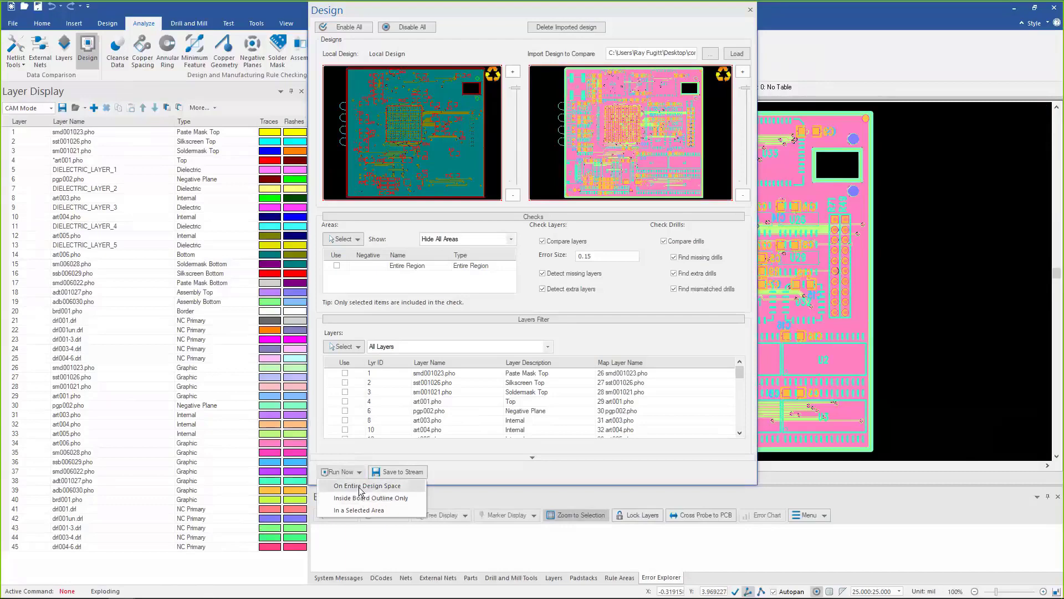
{"action": "left_click", "coordinate": [361, 486]}
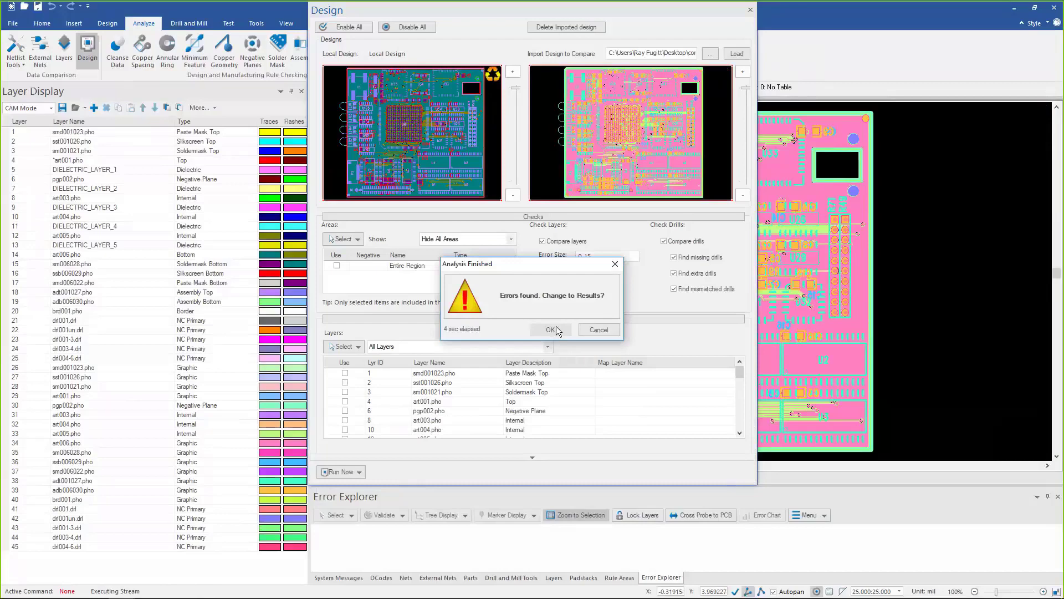
{"action": "left_click", "coordinate": [551, 330]}
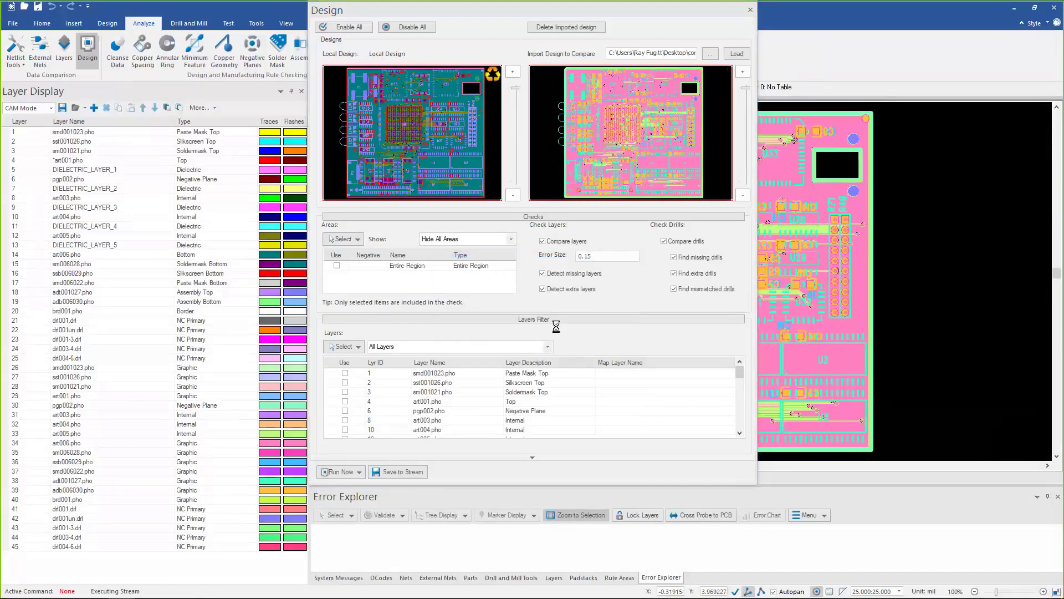
{"action": "left_click", "coordinate": [750, 10]}
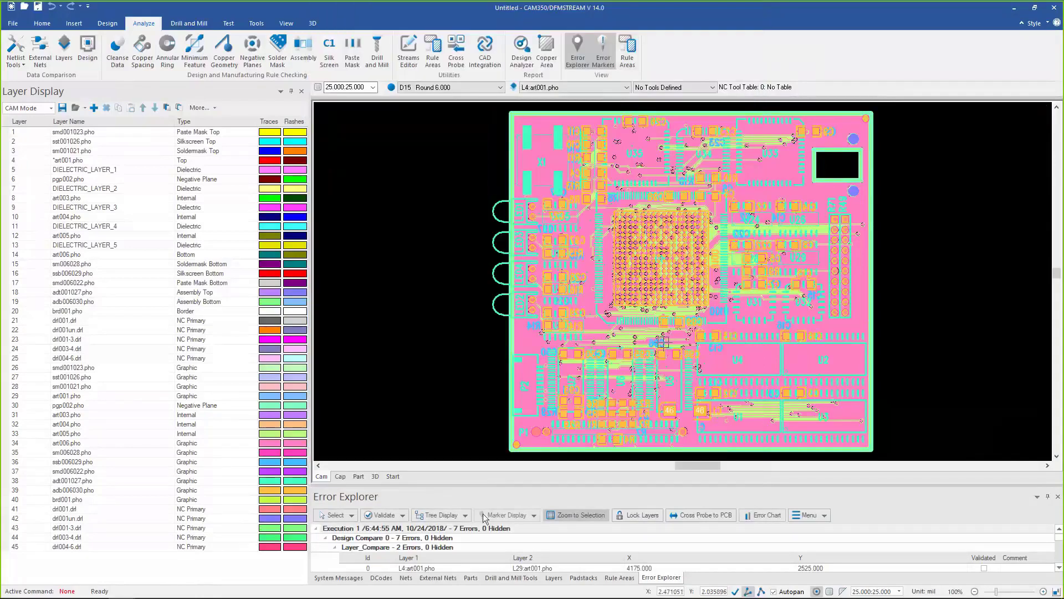
Zoom to both Layer_Compare errors between L4:art001.pho and L29:art001.pho on the board and examine the differing traces
{"action": "left_click", "coordinate": [393, 565]}
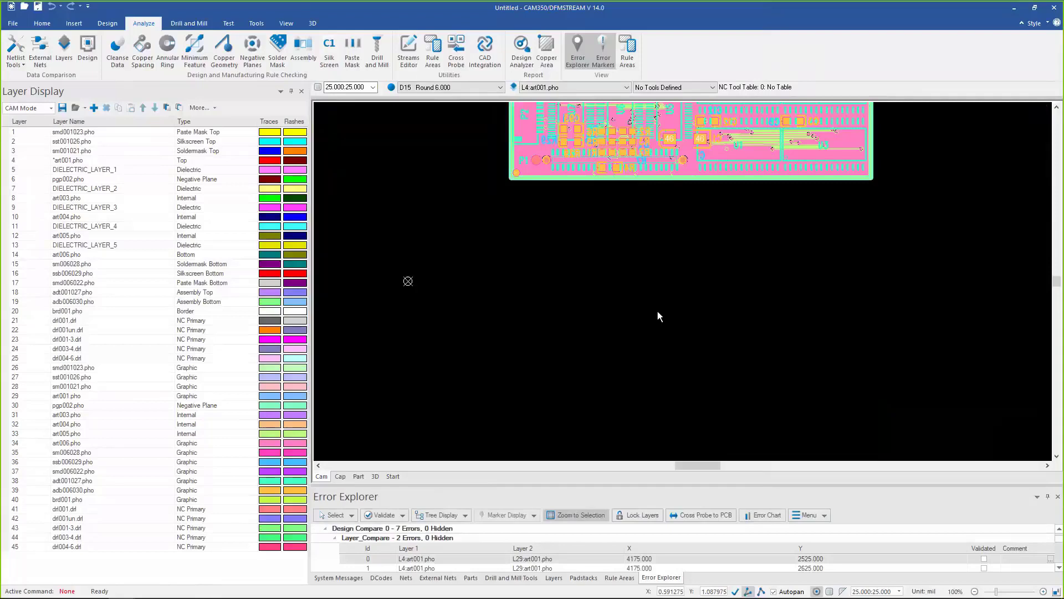
{"action": "scroll", "coordinate": [681, 356], "scroll_direction": "down", "scroll_amount": 3}
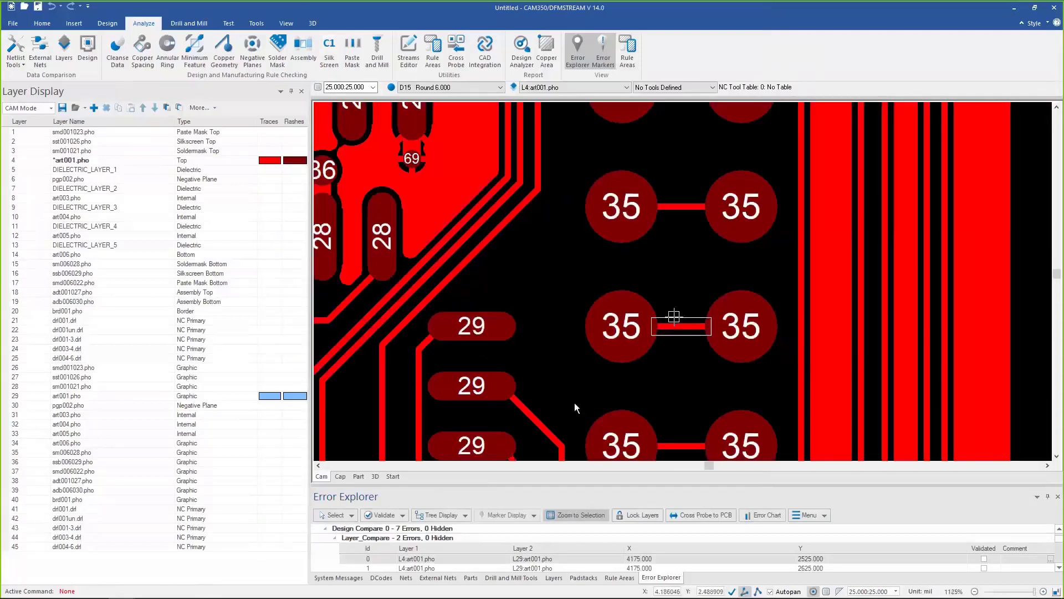
{"action": "left_click", "coordinate": [358, 568], "text": "ctrl"}
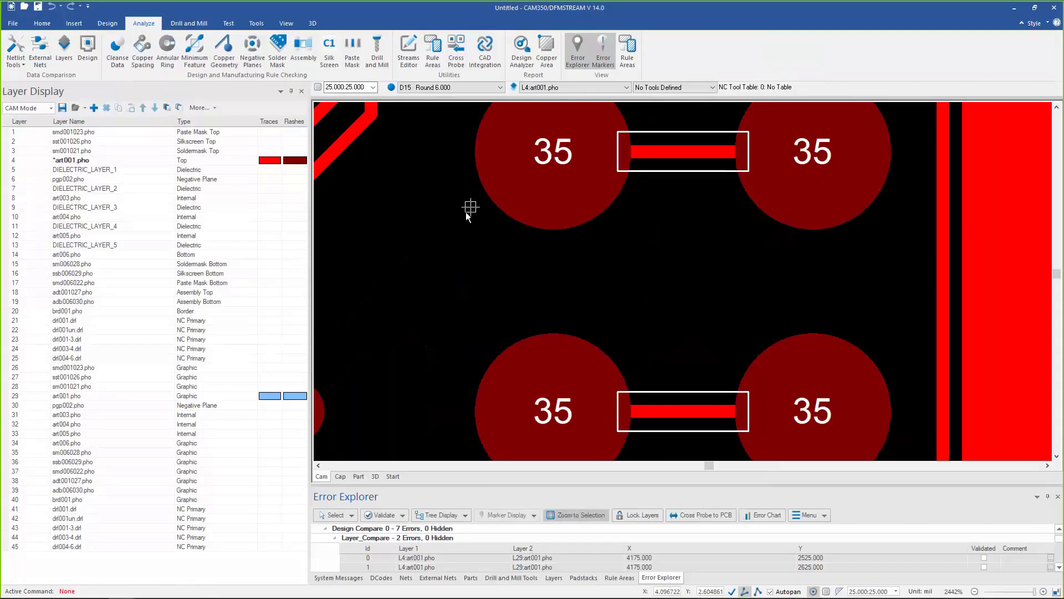
Examine Stream 1 in the Streams Editor, viewing the Internal Signal Layers constraints and the check types available to add
{"action": "left_click", "coordinate": [409, 54]}
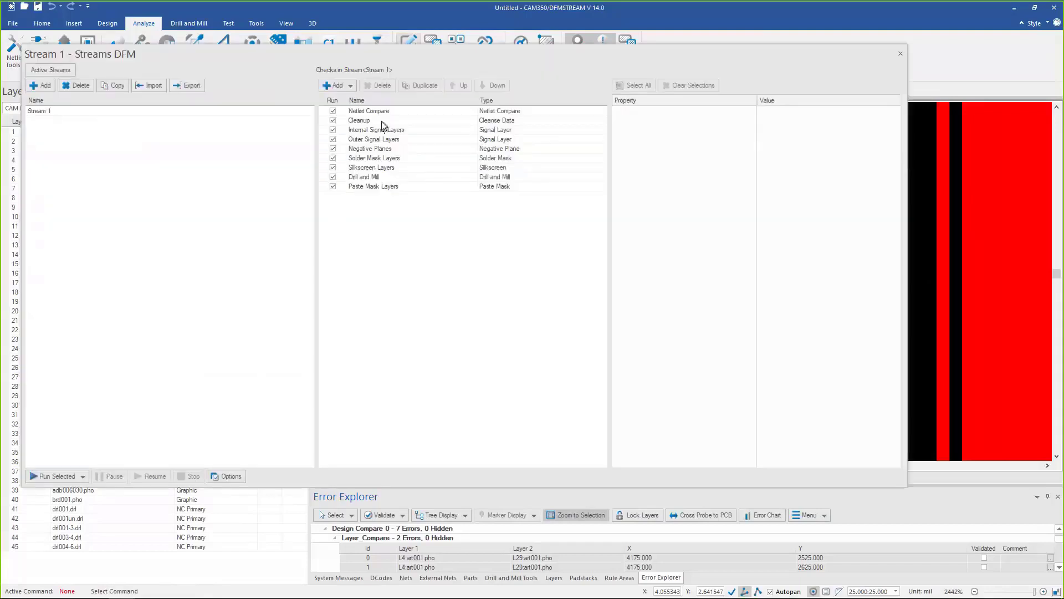
{"action": "left_click", "coordinate": [355, 132]}
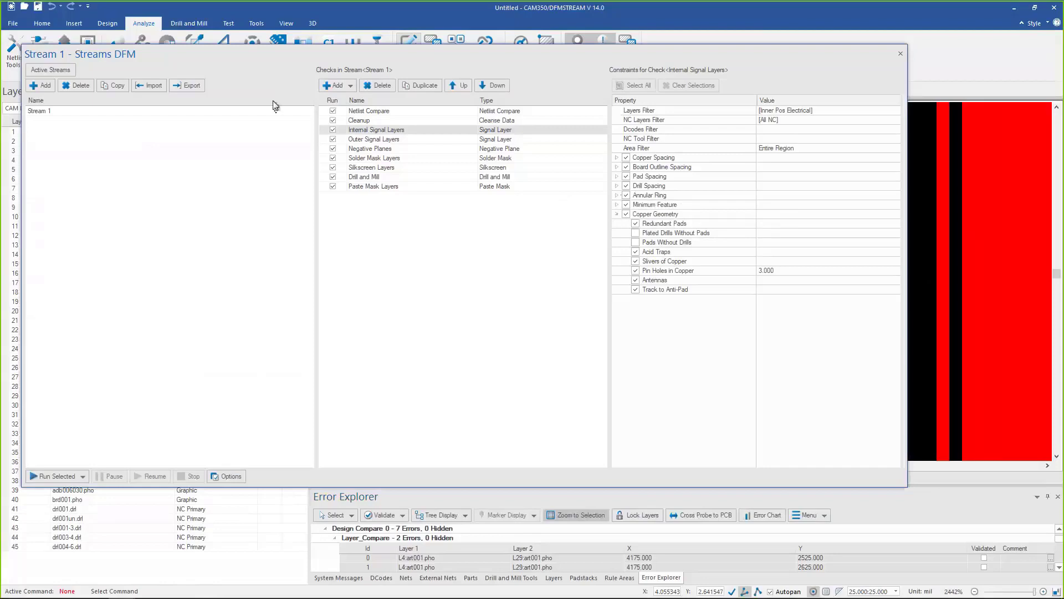
{"action": "left_click", "coordinate": [349, 86]}
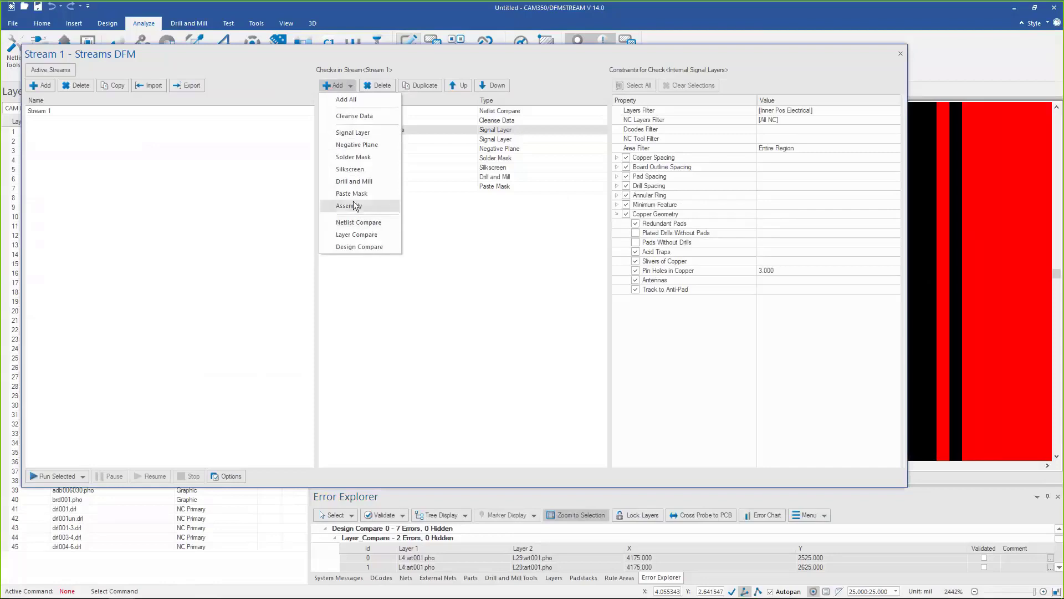
{"action": "left_click", "coordinate": [427, 111]}
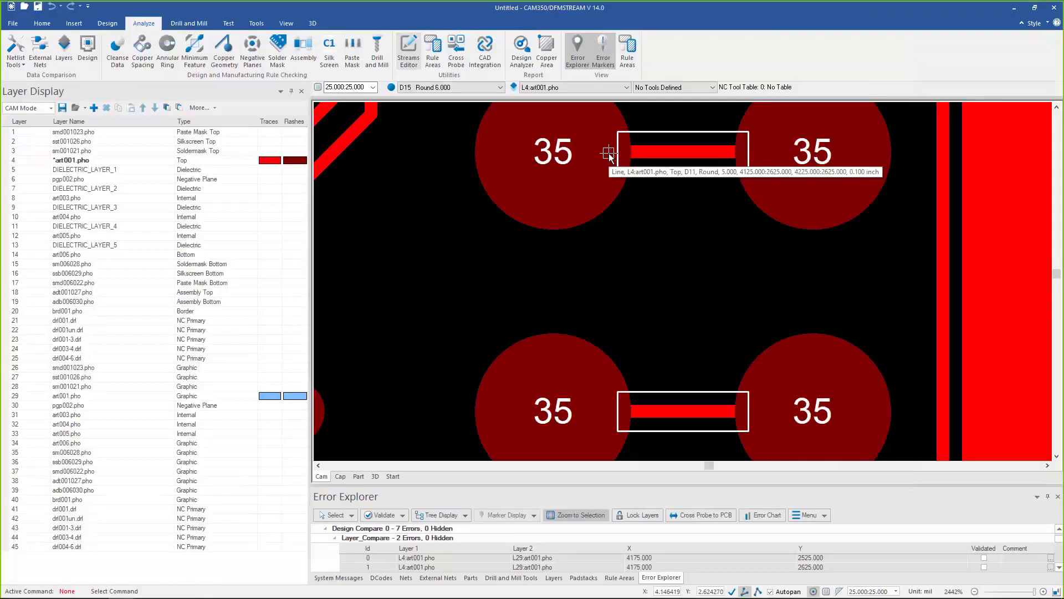
Open the Copper Spacing check, apply a value of 4 mil to all its constraints and close the check setup
{"action": "left_click", "coordinate": [141, 56]}
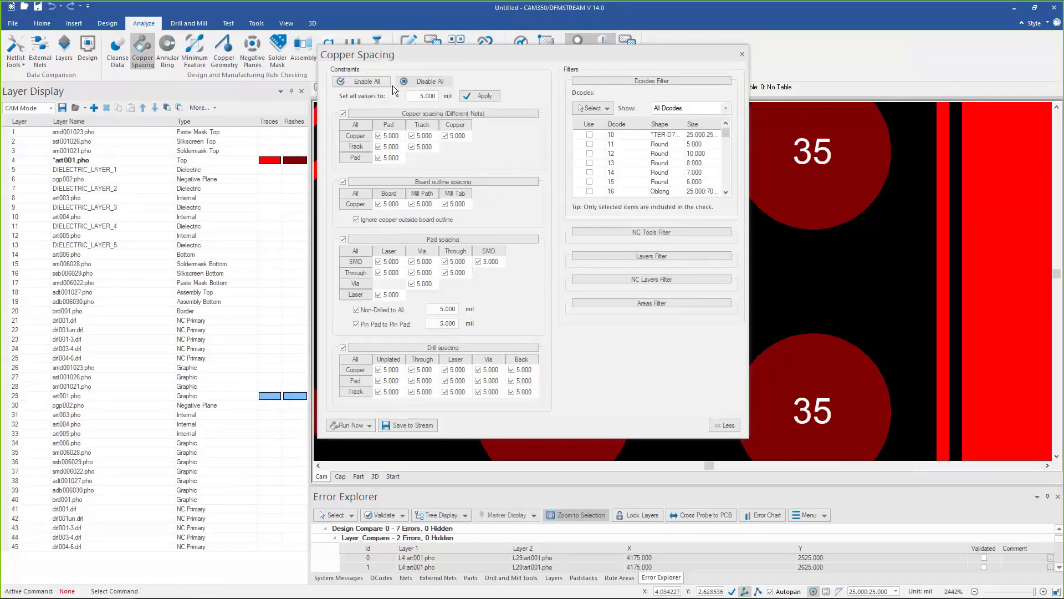
{"action": "double_click", "coordinate": [421, 97]}
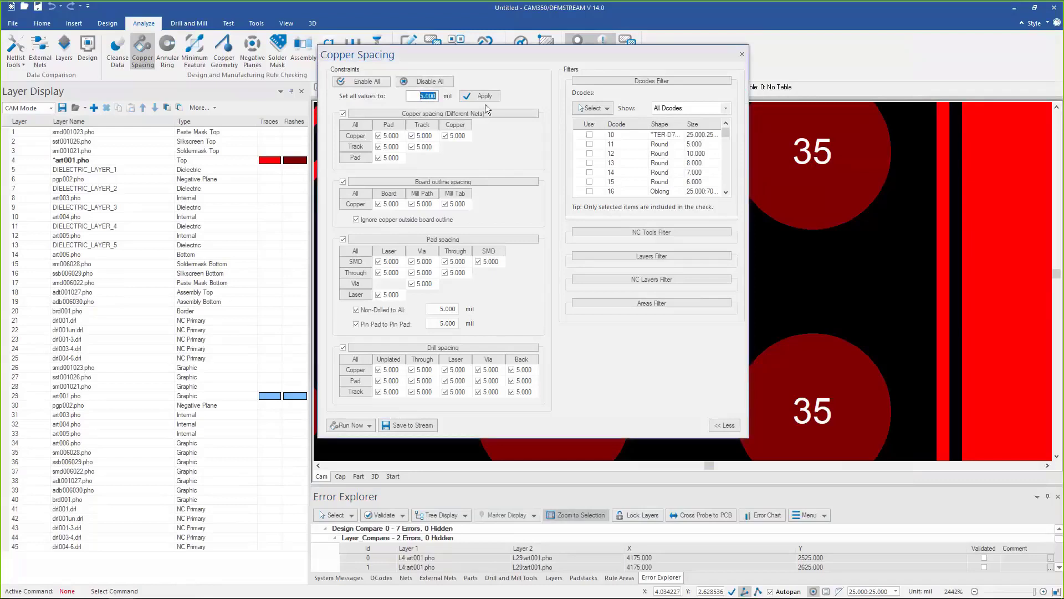
{"action": "type", "text": "4"}
{"action": "left_click", "coordinate": [496, 138]}
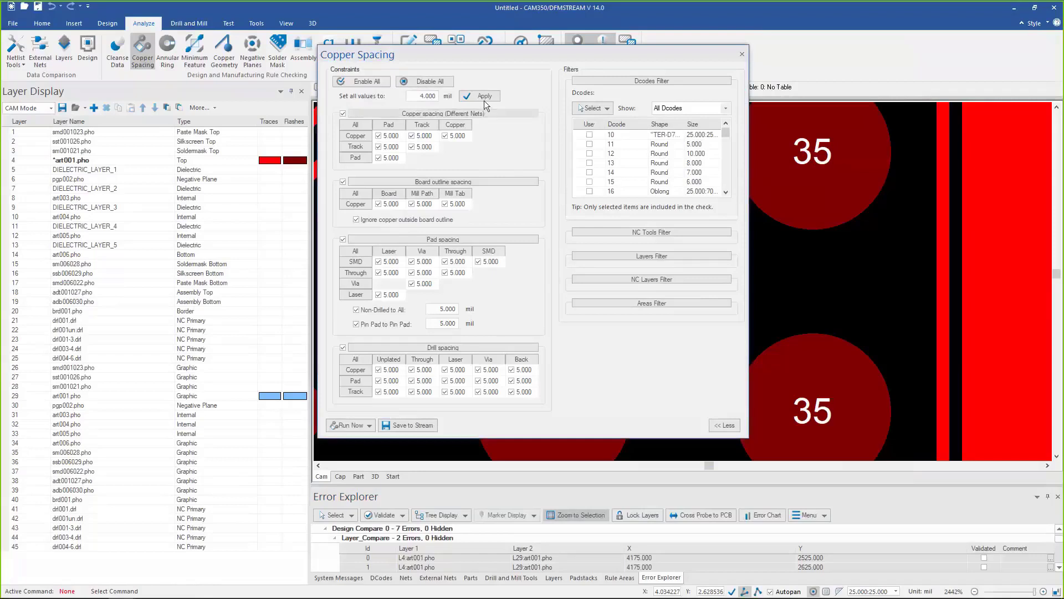
{"action": "left_click", "coordinate": [480, 97]}
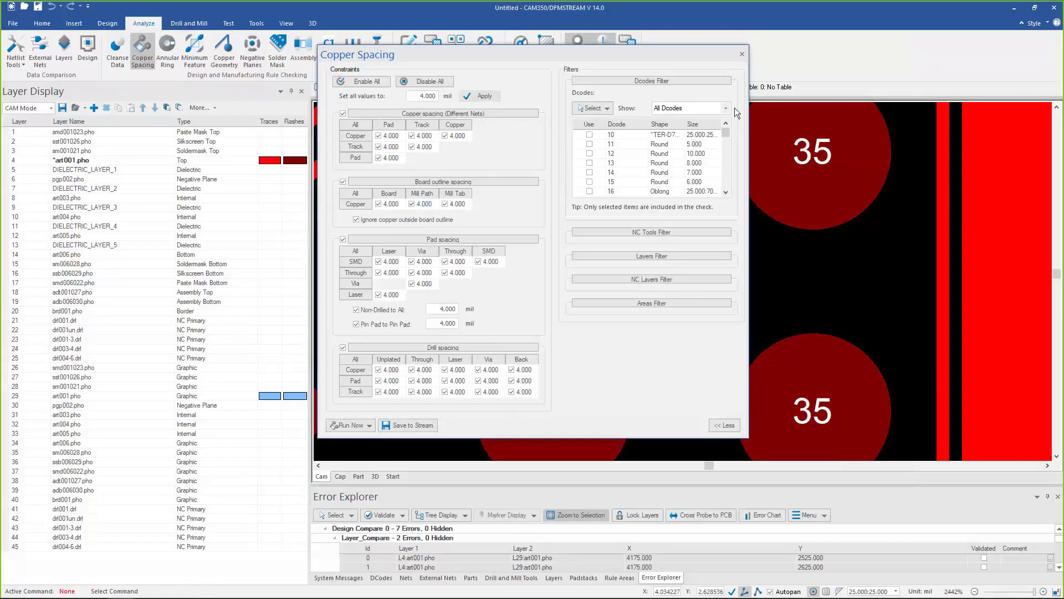
{"action": "left_click", "coordinate": [741, 54]}
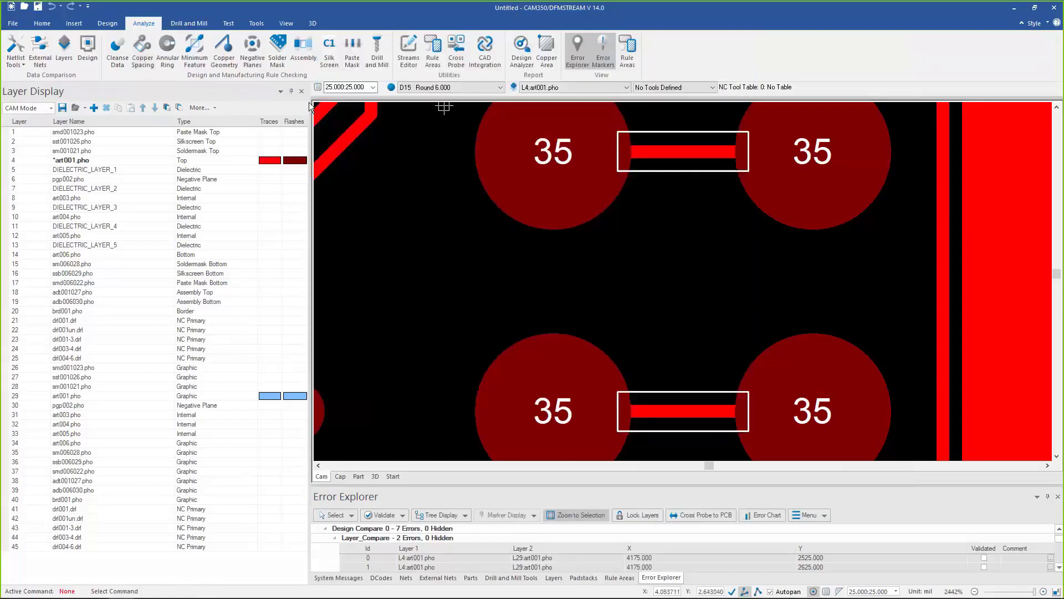
View the constraints and filters of the Annular Ring, Minimum Feature and Copper Geometry checks, closing each setup
{"action": "left_click", "coordinate": [168, 46]}
{"action": "left_click", "coordinate": [707, 91]}
{"action": "left_click", "coordinate": [193, 49]}
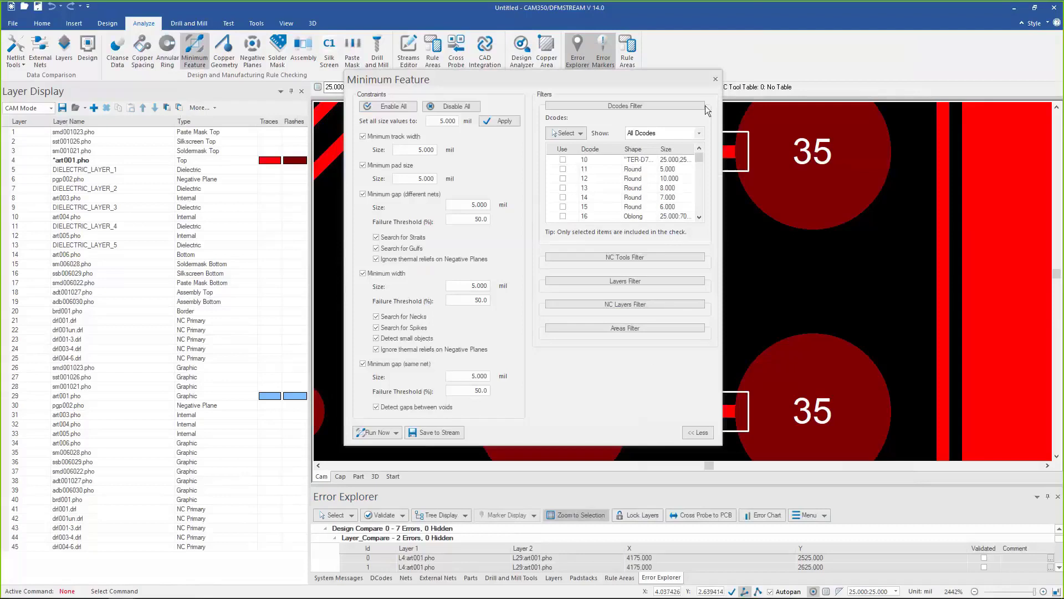
{"action": "left_click", "coordinate": [715, 78]}
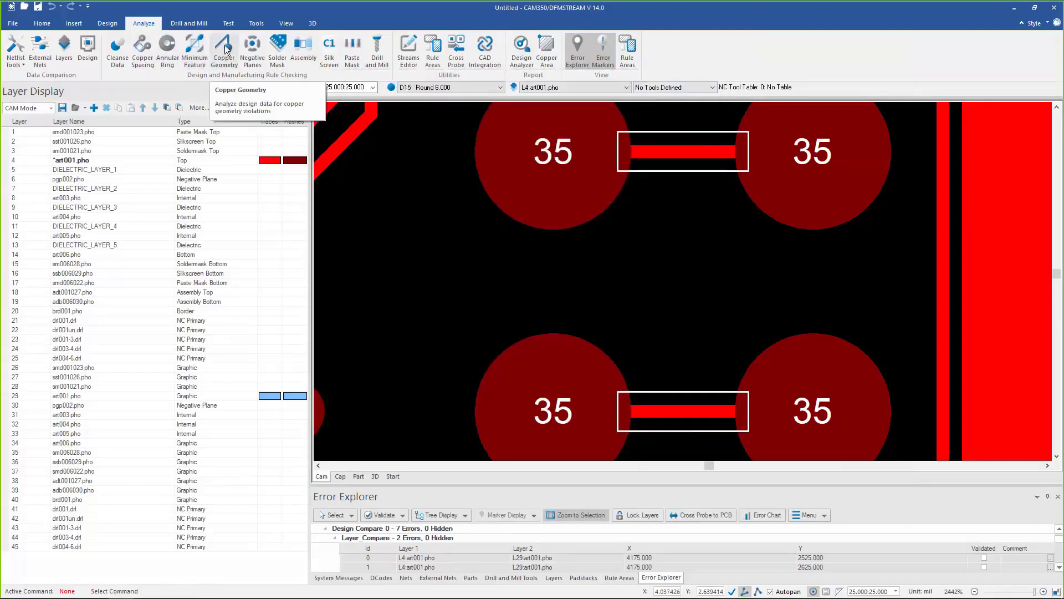
{"action": "left_click", "coordinate": [224, 55]}
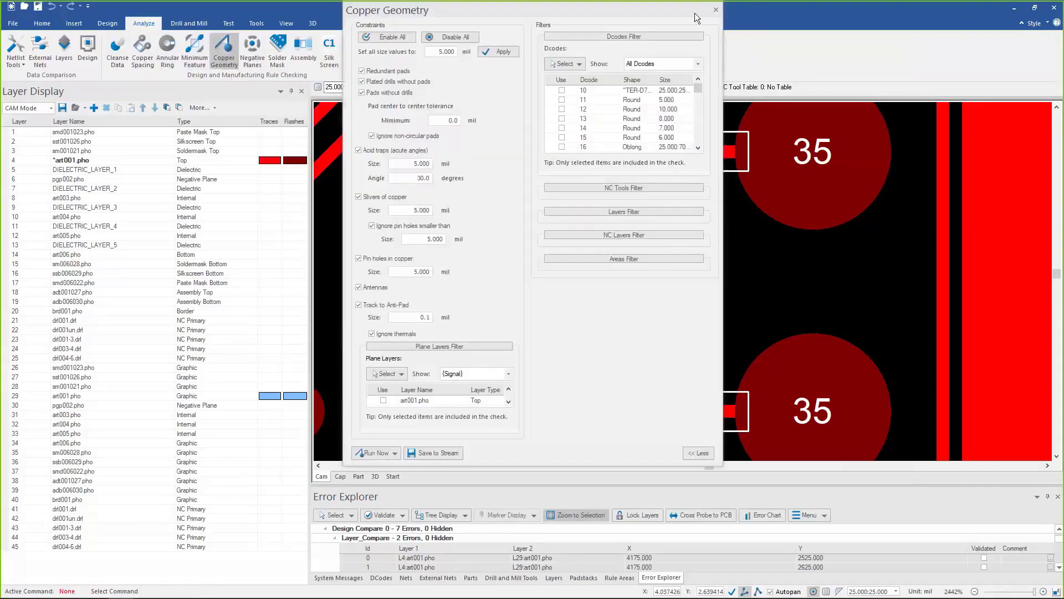
{"action": "left_click", "coordinate": [252, 57]}
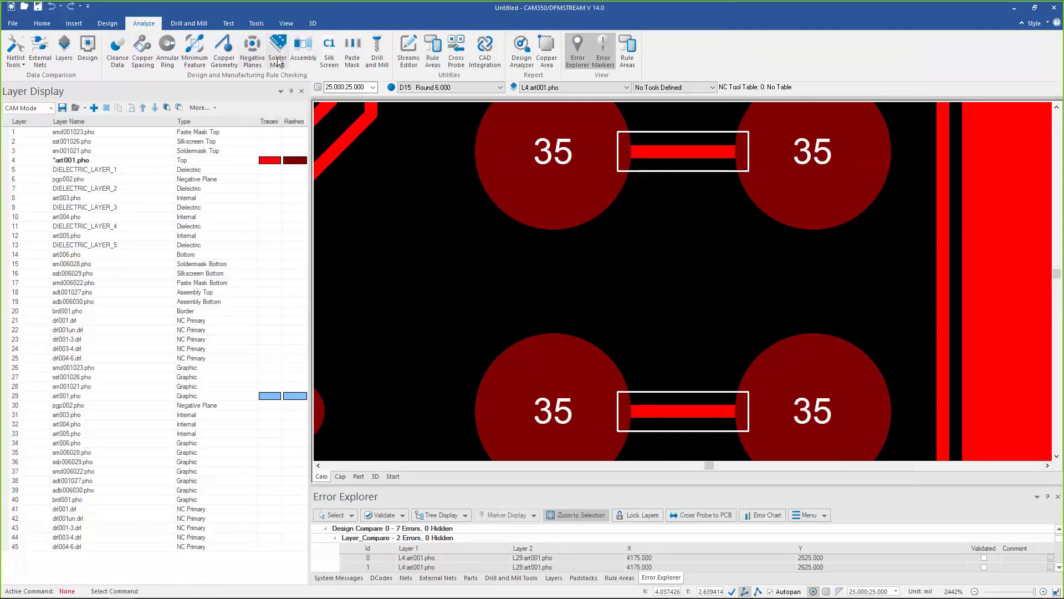
View the Assembly and Paste Mask check constraints and the Design comparison setup, closing each one
{"action": "left_click", "coordinate": [302, 62]}
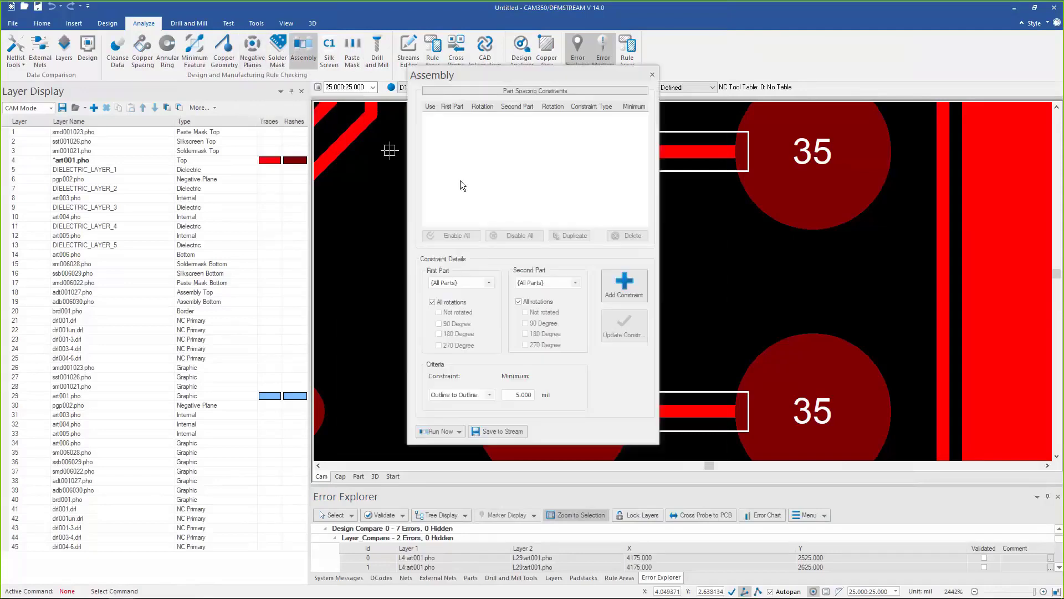
{"action": "left_click", "coordinate": [652, 74]}
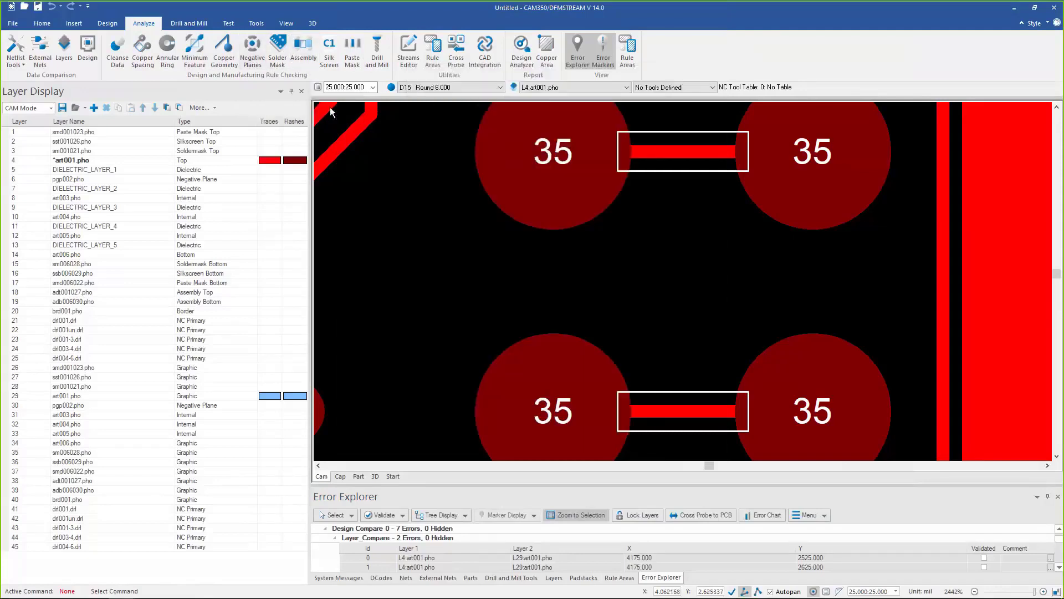
{"action": "left_click", "coordinate": [351, 61]}
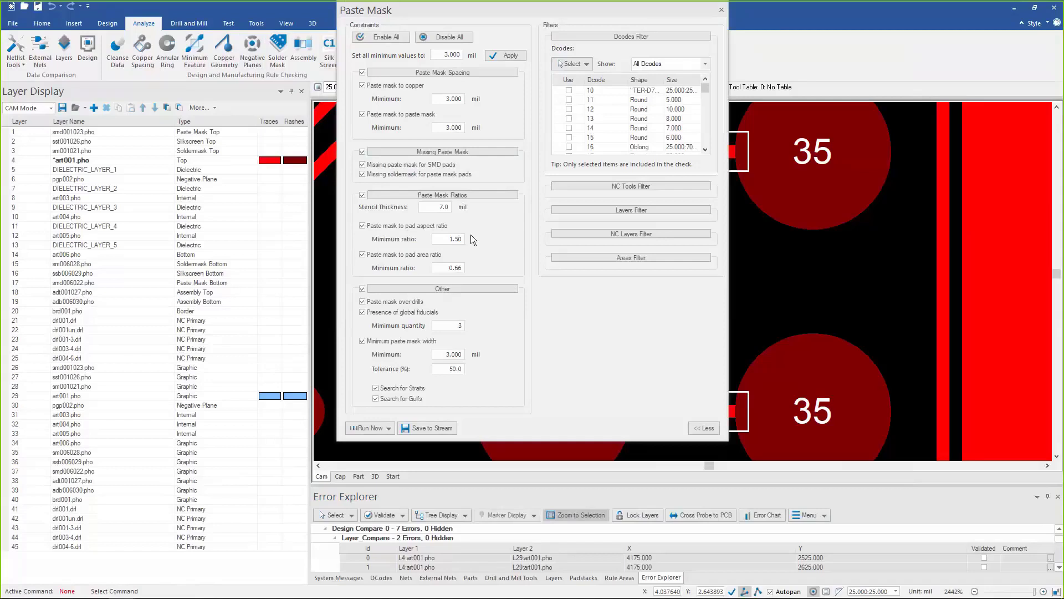
{"action": "left_click", "coordinate": [721, 11]}
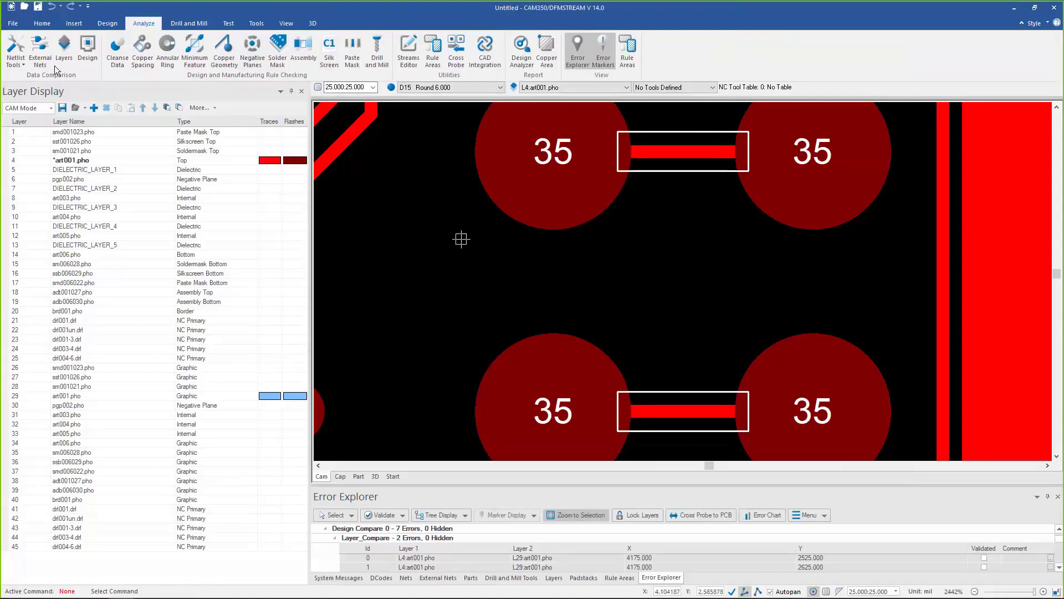
{"action": "left_click", "coordinate": [91, 52]}
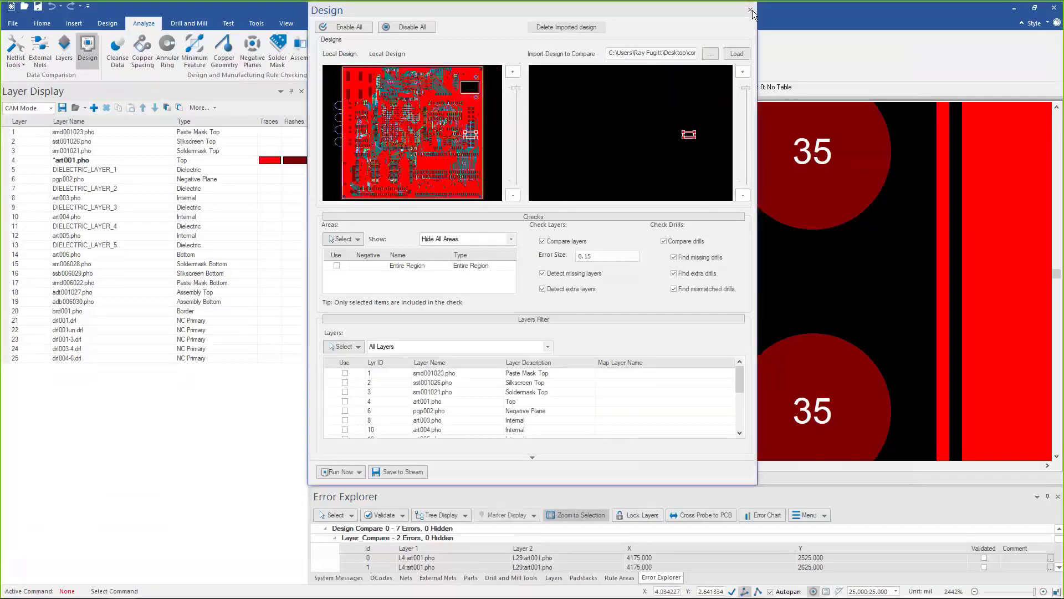
{"action": "left_click", "coordinate": [751, 10]}
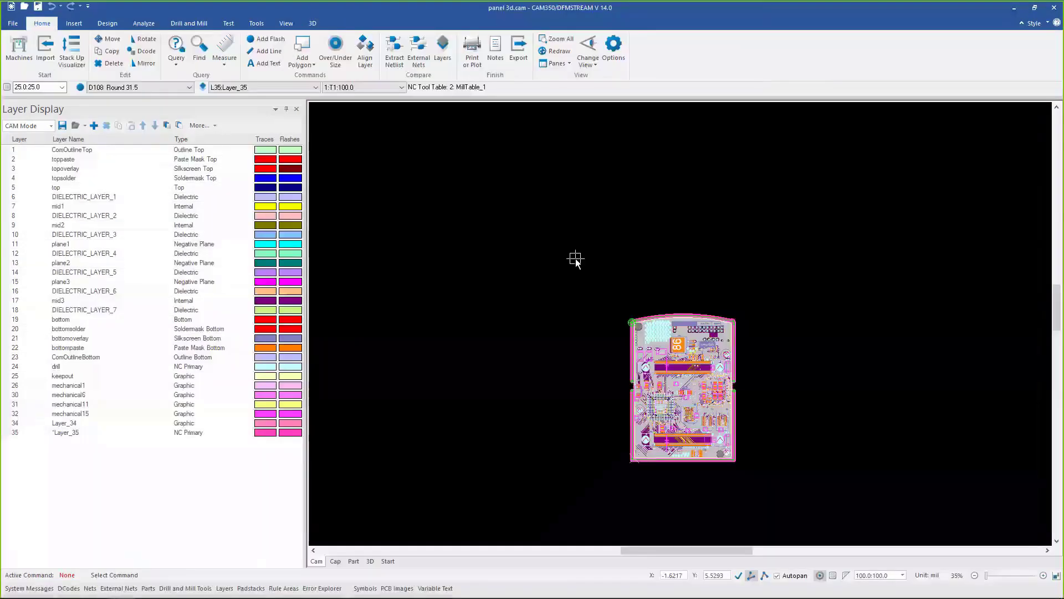
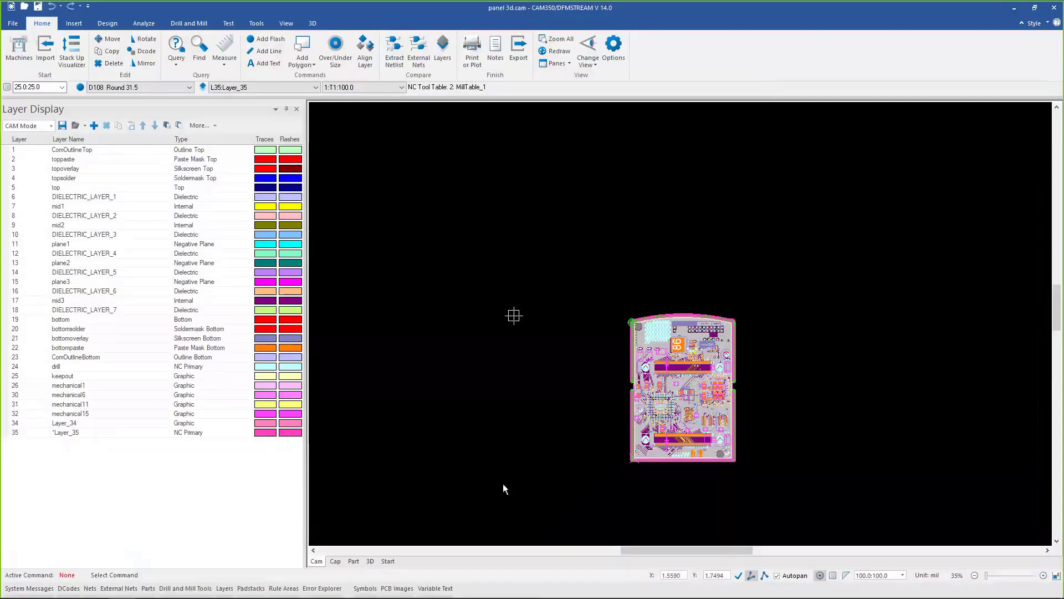
Switch the panel 3d.cam design to the Panel Editor and auto-hide the Error Explorer to enlarge the panel view
{"action": "scroll", "coordinate": [581, 440], "scroll_direction": "down", "scroll_amount": 1}
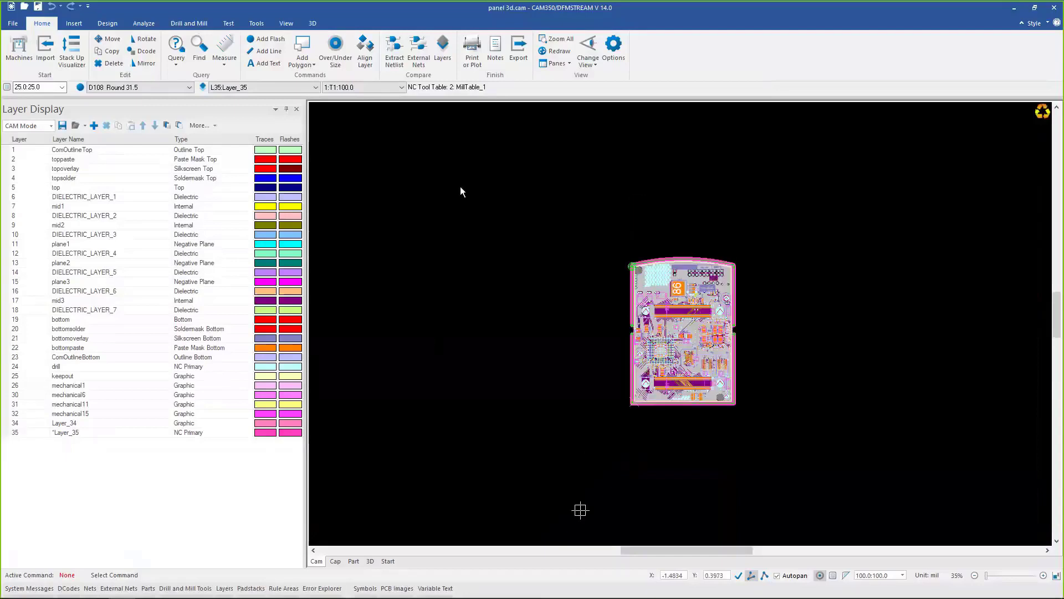
{"action": "left_click", "coordinate": [256, 23]}
{"action": "left_click", "coordinate": [17, 49]}
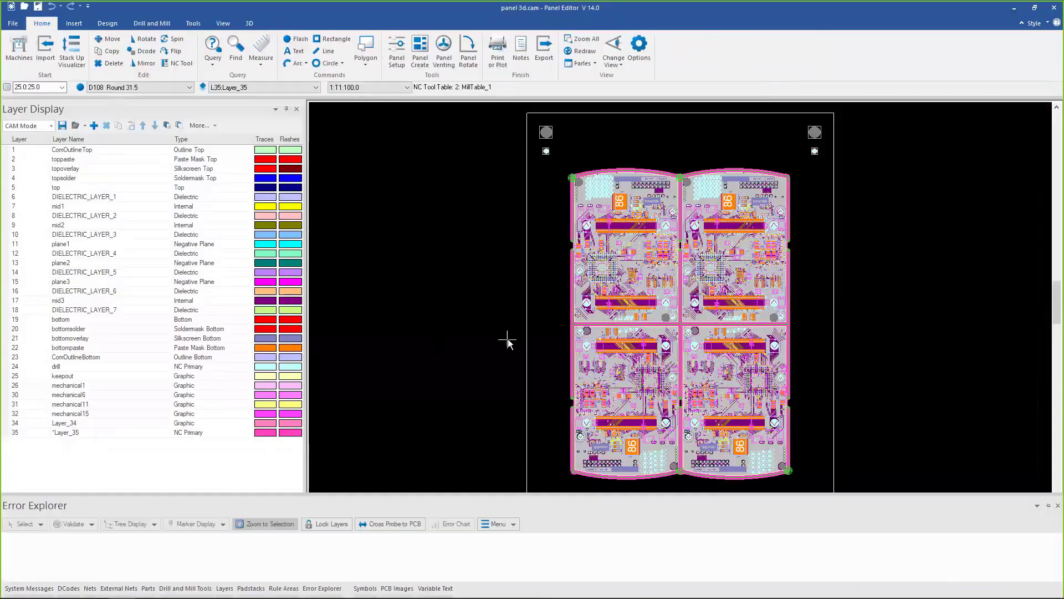
{"action": "left_click", "coordinate": [1037, 381]}
{"action": "left_click", "coordinate": [1047, 382]}
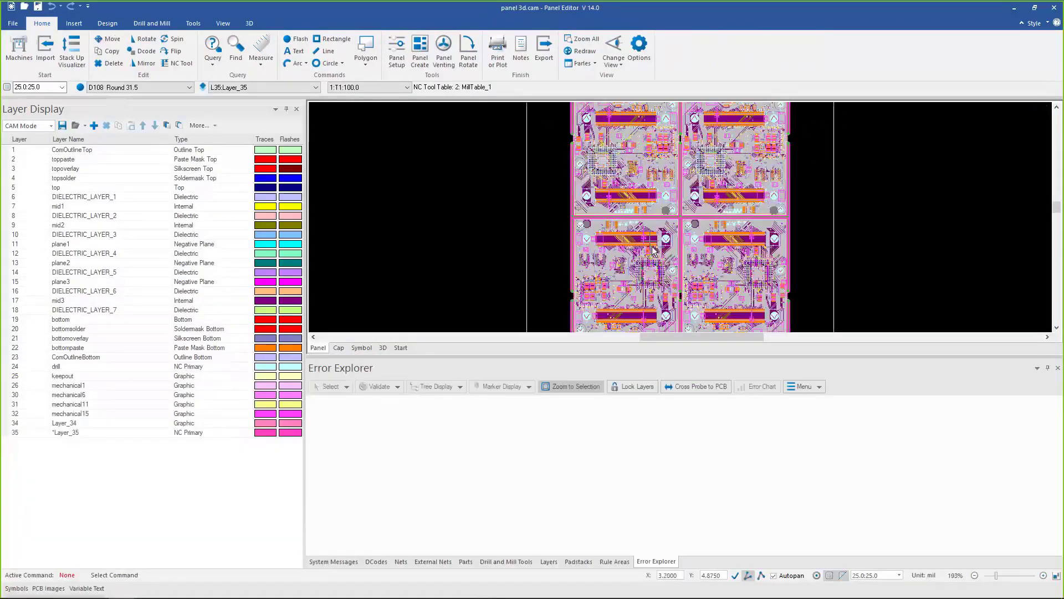
{"action": "scroll", "coordinate": [685, 266], "scroll_direction": "down", "scroll_amount": 2}
{"action": "left_click", "coordinate": [1048, 367]}
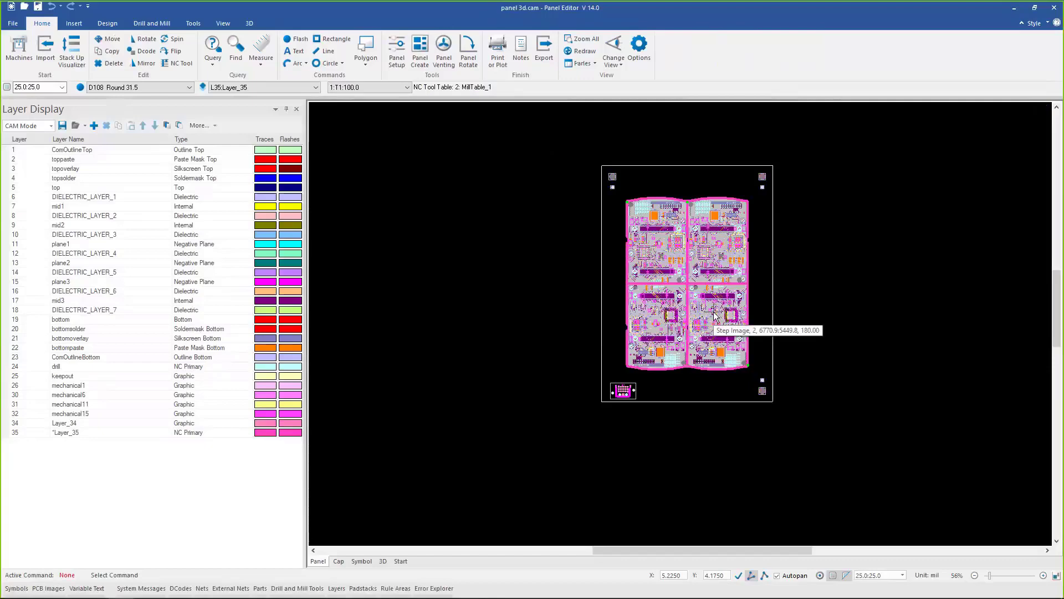
Examine the stepped board images in the 2D panel layout at close range
{"action": "scroll", "coordinate": [659, 334], "scroll_direction": "up", "scroll_amount": 1}
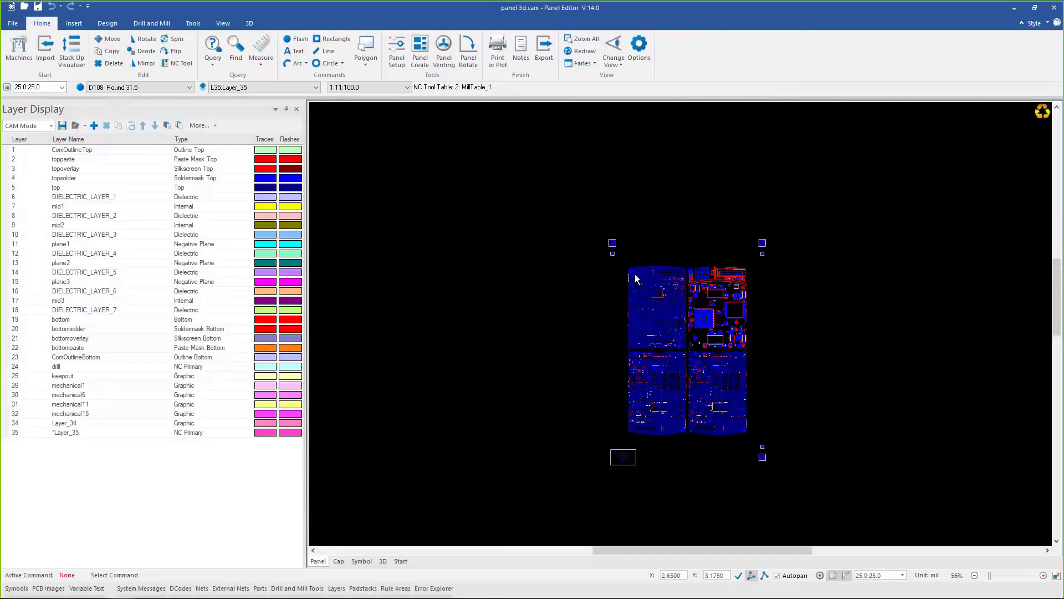
{"action": "scroll", "coordinate": [635, 279], "scroll_direction": "up", "scroll_amount": 3}
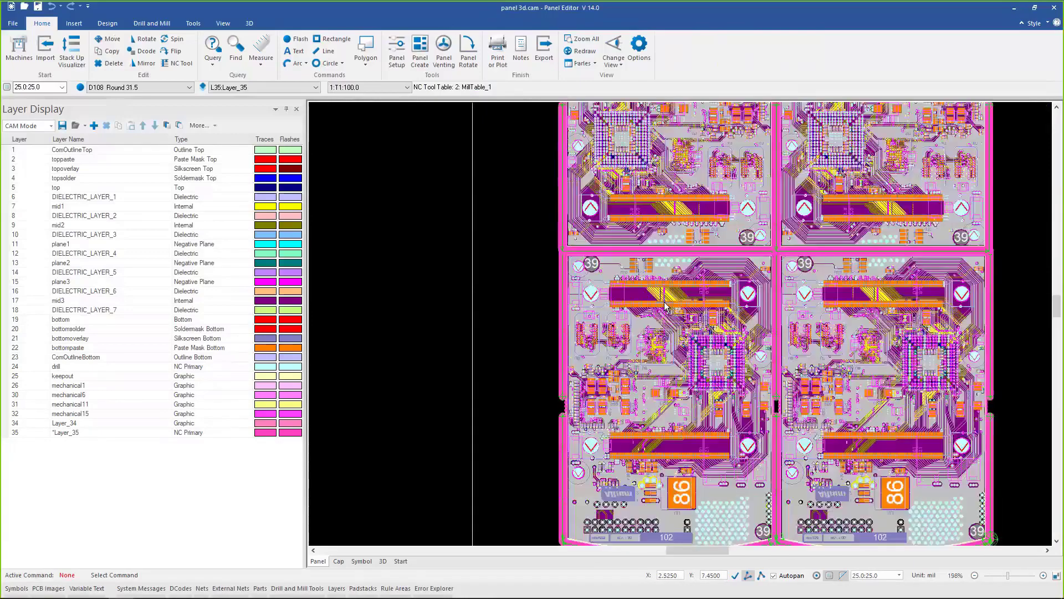
{"action": "scroll", "coordinate": [665, 307], "scroll_direction": "down", "scroll_amount": 1}
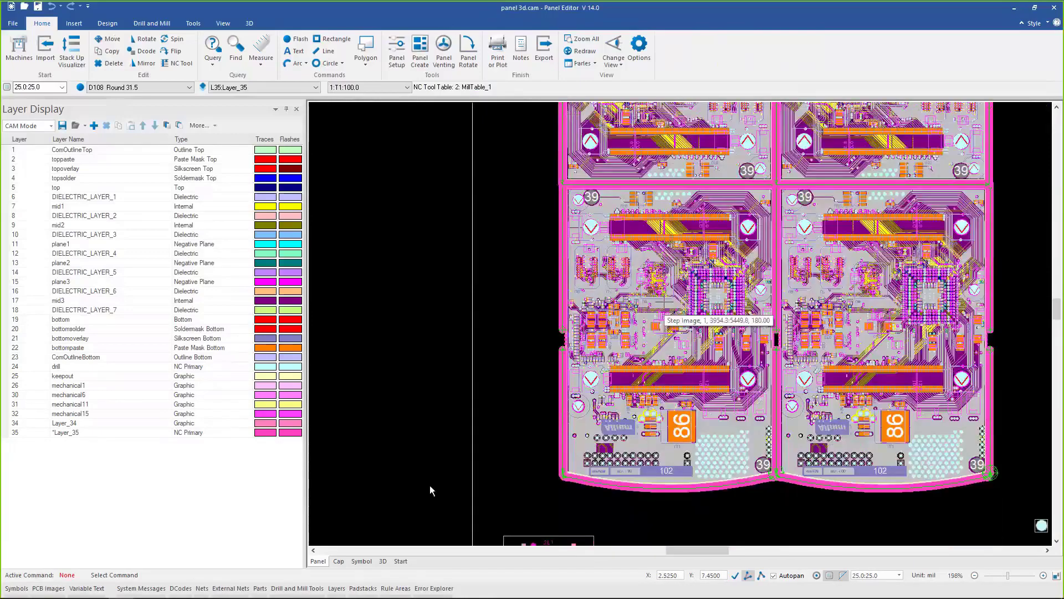
Show the panel in 3D and examine its boards, parts, border and coupon up close and from tilted angles
{"action": "left_click", "coordinate": [383, 560]}
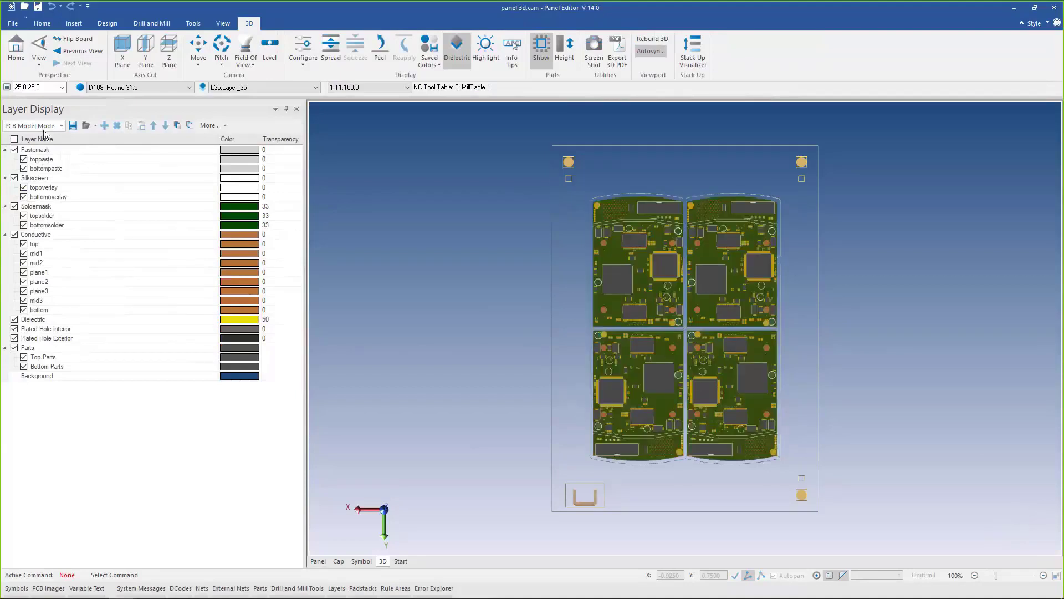
{"action": "left_click_drag", "start_coordinate": [669, 354], "coordinate": [661, 314]}
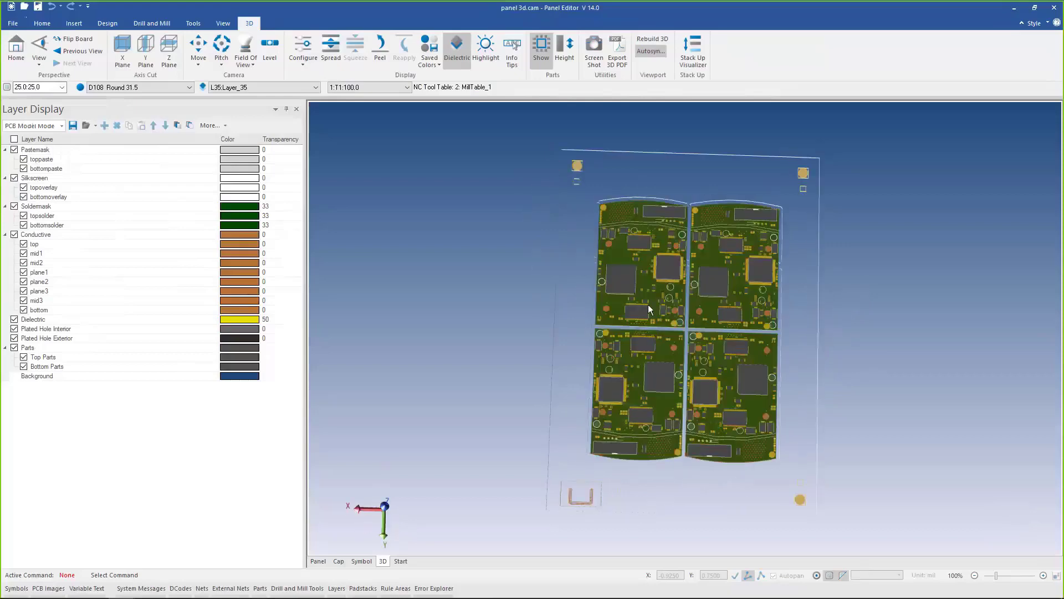
{"action": "scroll", "coordinate": [648, 304], "scroll_direction": "up", "scroll_amount": 5}
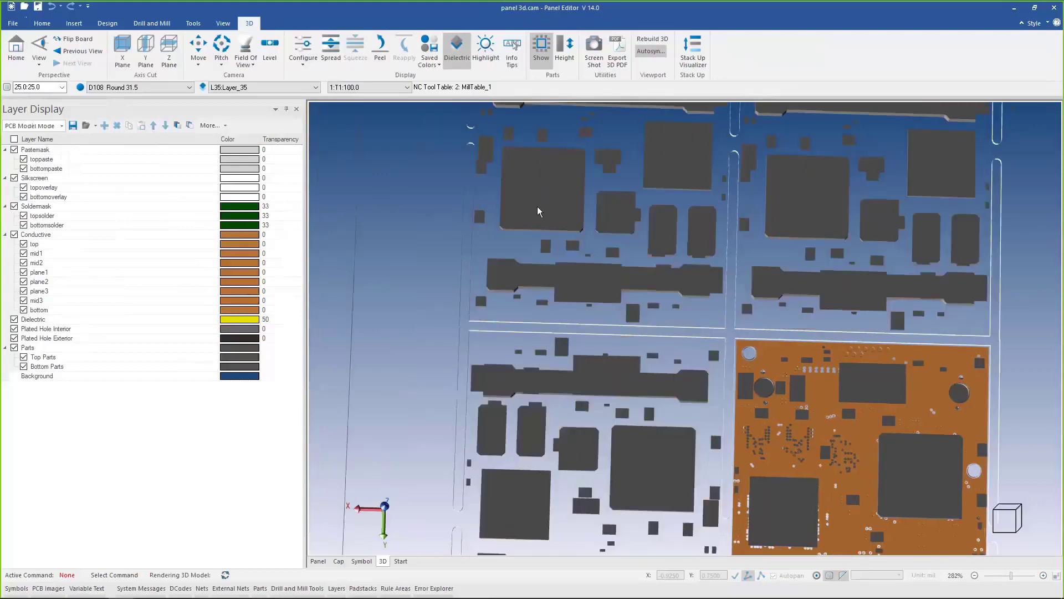
{"action": "scroll", "coordinate": [548, 220], "scroll_direction": "up", "scroll_amount": 3}
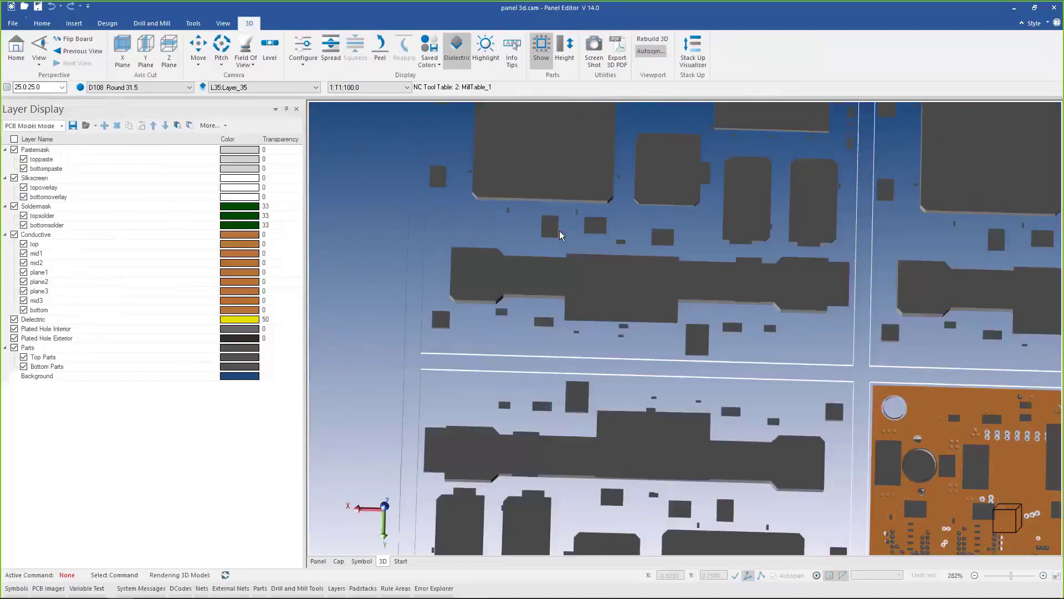
{"action": "scroll", "coordinate": [560, 230], "scroll_direction": "down", "scroll_amount": 5}
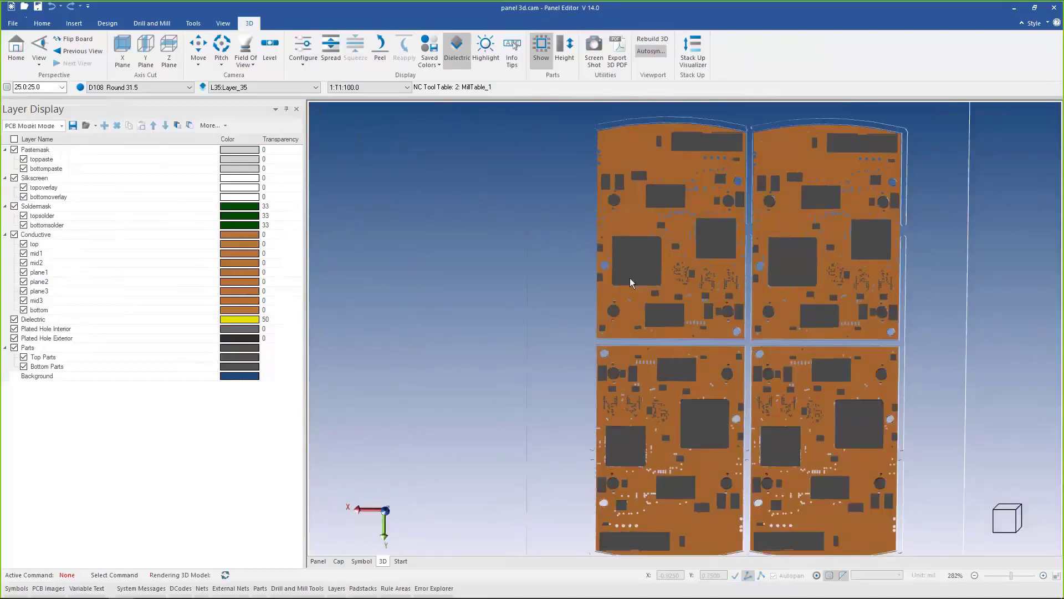
{"action": "scroll", "coordinate": [631, 282], "scroll_direction": "up", "scroll_amount": 1}
{"action": "scroll", "coordinate": [611, 245], "scroll_direction": "up", "scroll_amount": 3}
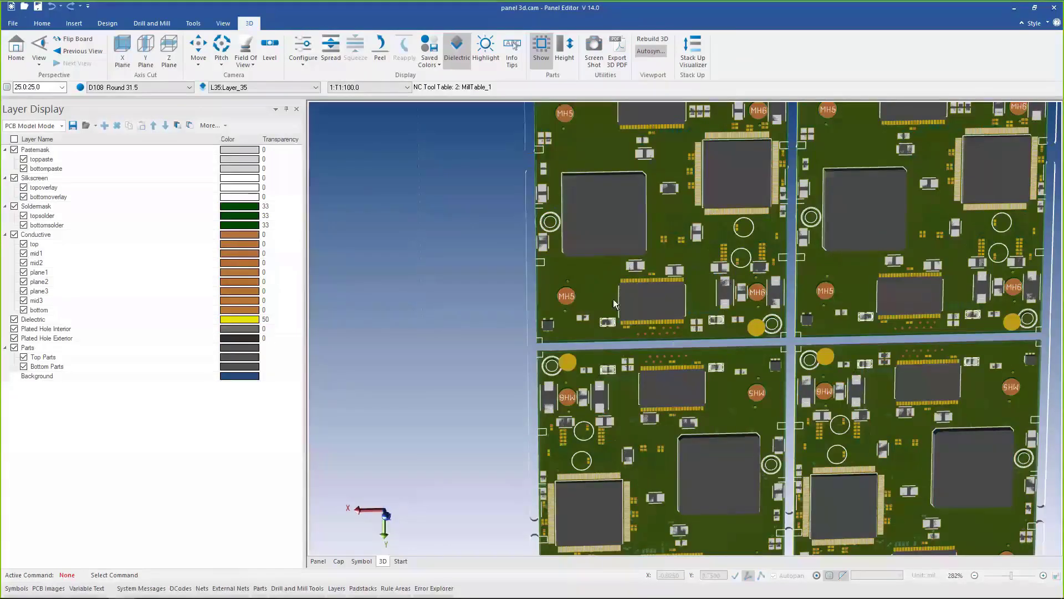
{"action": "scroll", "coordinate": [613, 299], "scroll_direction": "up", "scroll_amount": 2}
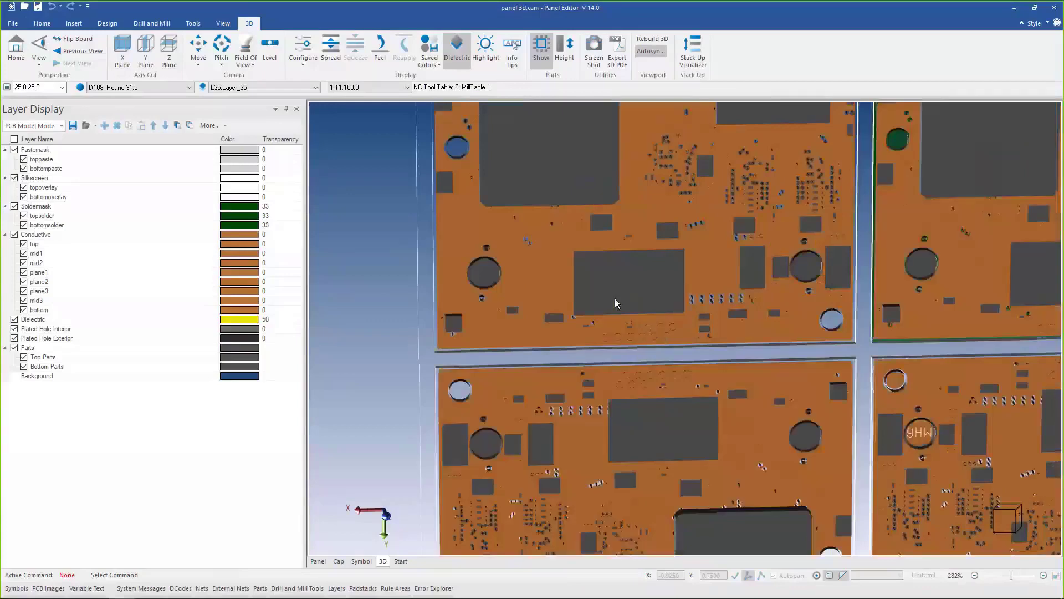
{"action": "scroll", "coordinate": [615, 299], "scroll_direction": "down", "scroll_amount": 2}
{"action": "scroll", "coordinate": [614, 298], "scroll_direction": "down", "scroll_amount": 2}
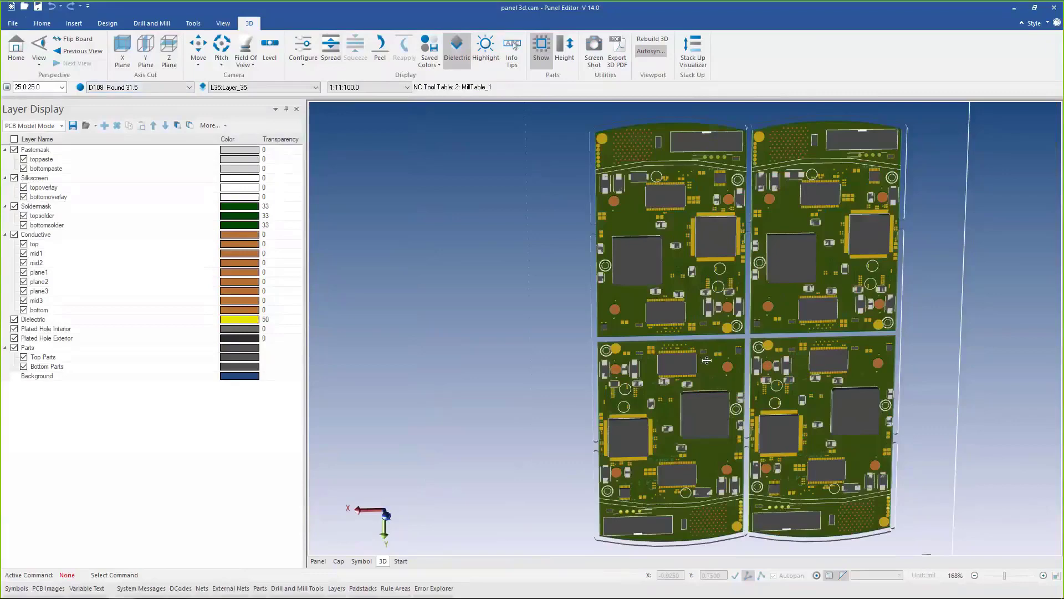
{"action": "left_click_drag", "start_coordinate": [706, 360], "coordinate": [634, 198]}
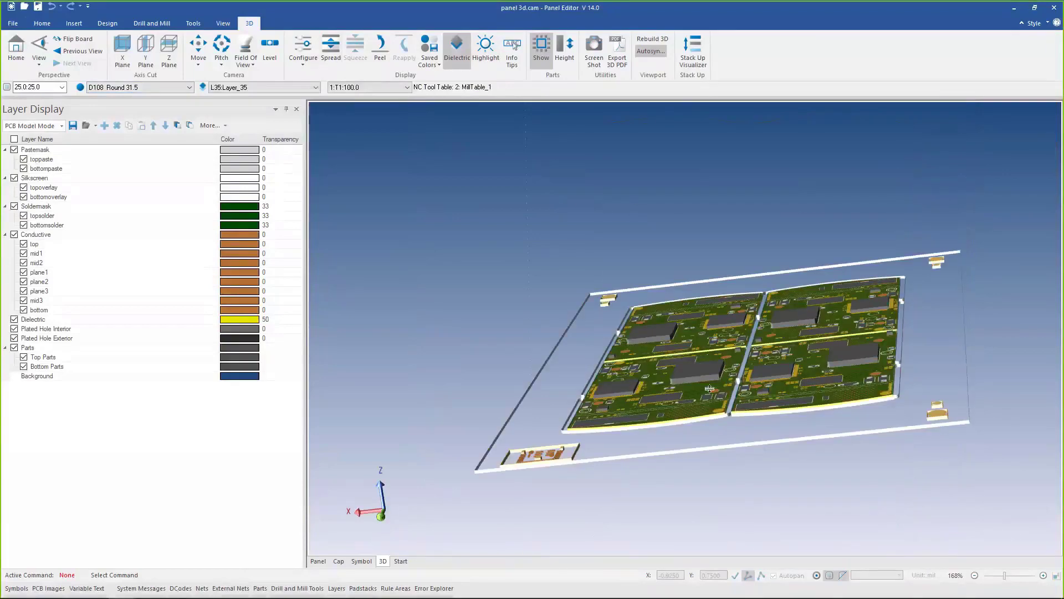
{"action": "left_click_drag", "start_coordinate": [710, 389], "coordinate": [632, 397]}
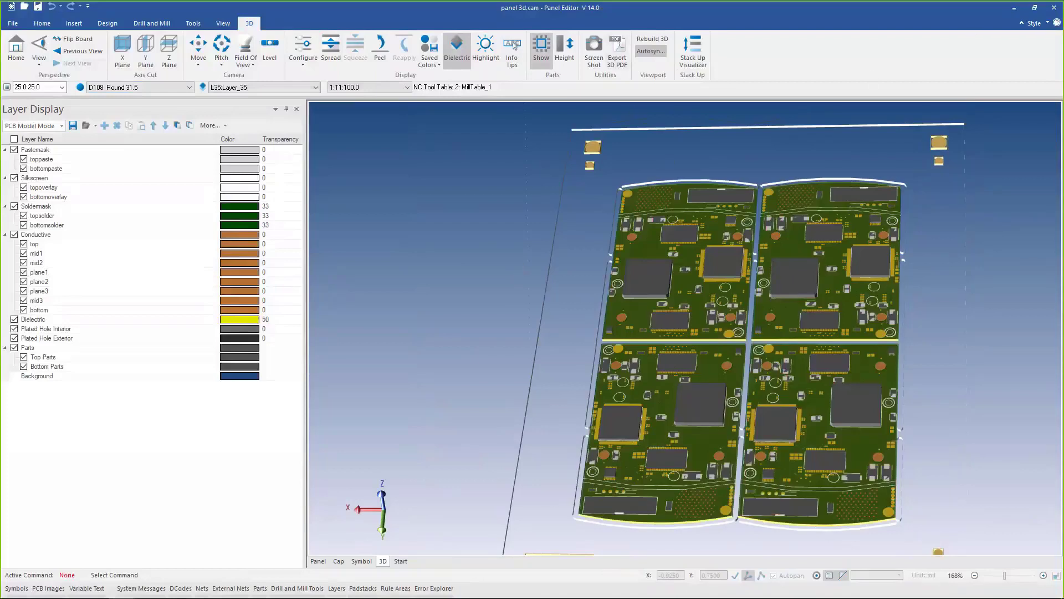
Switch to Adobe Acrobat and bring up the 3D model in 3d panel.pdf
{"action": "left_click", "coordinate": [339, 586]}
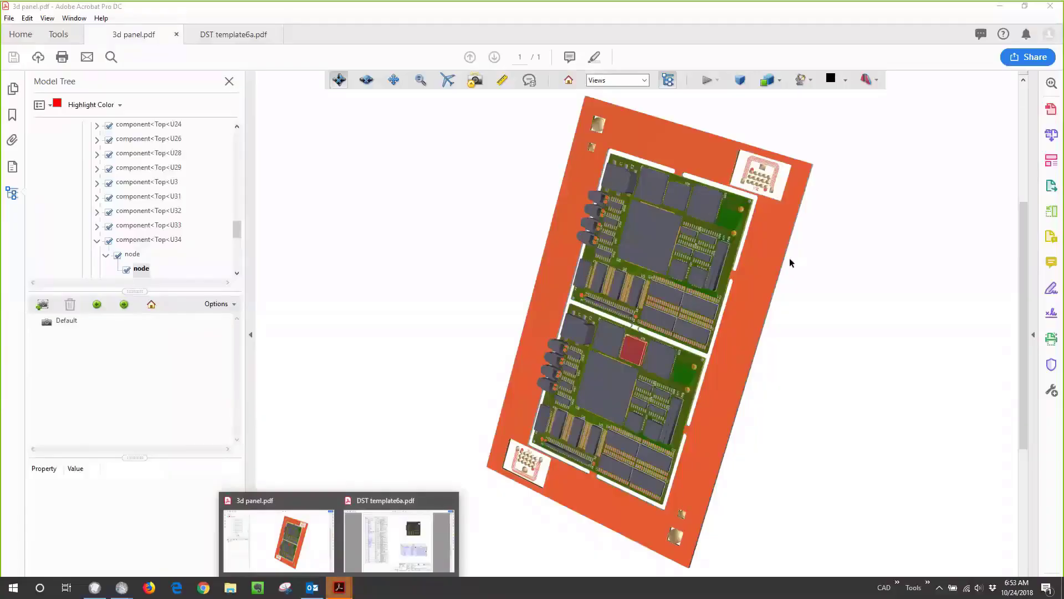
{"action": "left_click", "coordinate": [697, 267]}
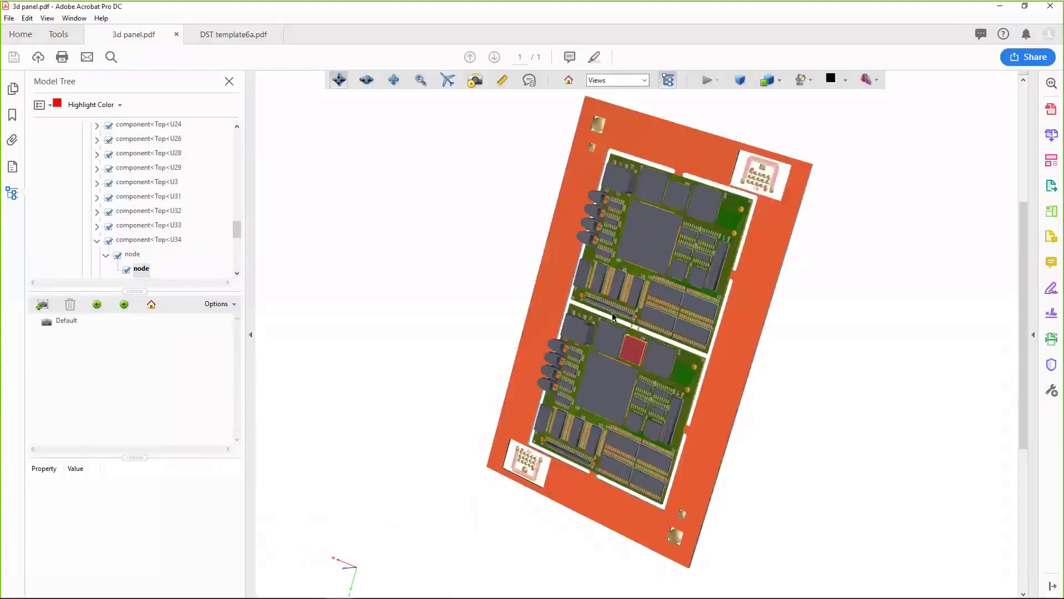
Turn the 3D panel over and examine the reverse side of its two boards up close and from an angle
{"action": "mouse_move", "coordinate": [613, 316]}
{"action": "left_mouse_down"}
{"action": "mouse_move", "coordinate": [759, 287]}
{"action": "mouse_move", "coordinate": [803, 264]}
{"action": "mouse_move", "coordinate": [586, 339]}
{"action": "mouse_move", "coordinate": [615, 314]}
{"action": "mouse_move", "coordinate": [722, 276]}
{"action": "mouse_move", "coordinate": [827, 265]}
{"action": "mouse_move", "coordinate": [620, 315]}
{"action": "left_mouse_up"}
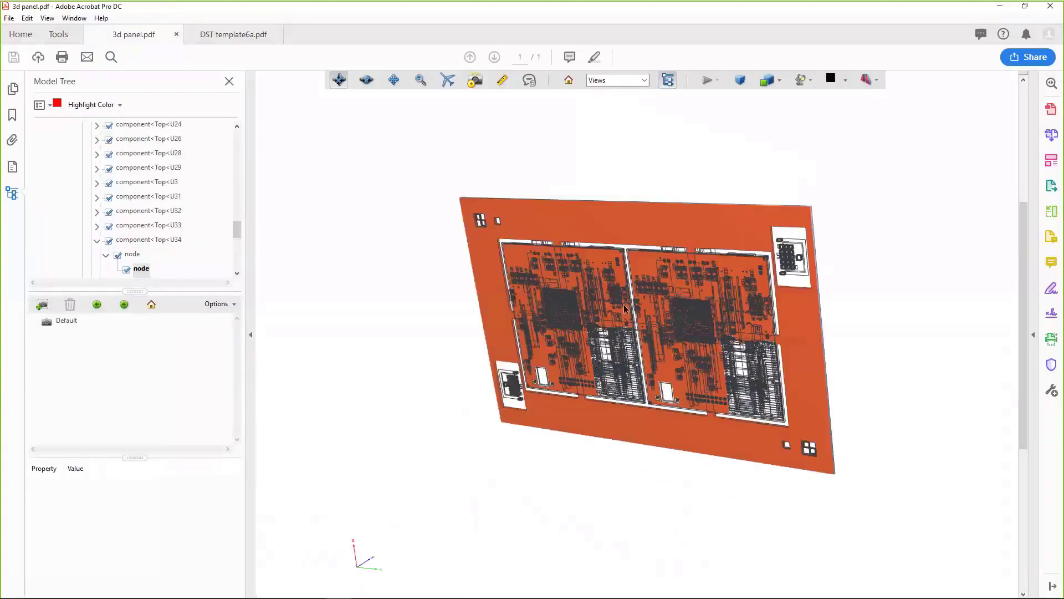
{"action": "scroll", "coordinate": [693, 280], "scroll_direction": "up", "scroll_amount": 4}
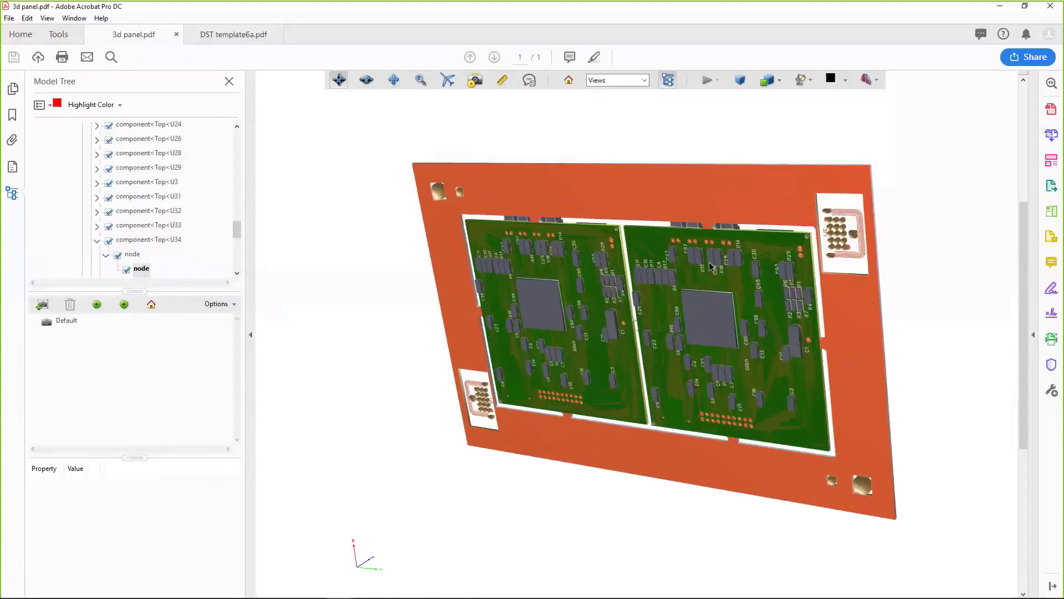
{"action": "scroll", "coordinate": [710, 266], "scroll_direction": "up", "scroll_amount": 4}
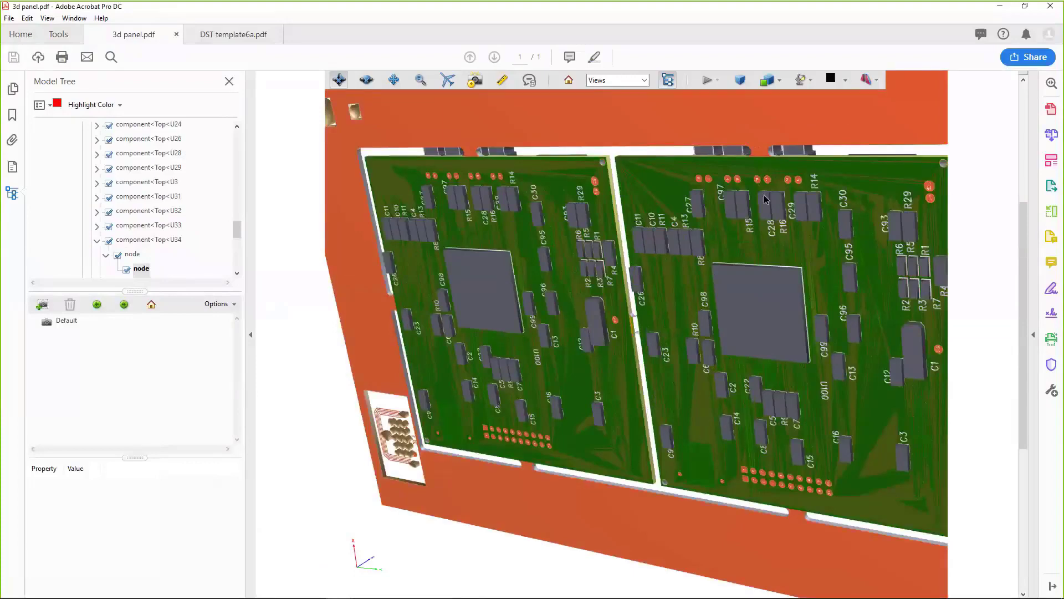
{"action": "mouse_move", "coordinate": [765, 200]}
{"action": "left_mouse_down"}
{"action": "mouse_move", "coordinate": [772, 246]}
{"action": "mouse_move", "coordinate": [717, 257]}
{"action": "left_mouse_up"}
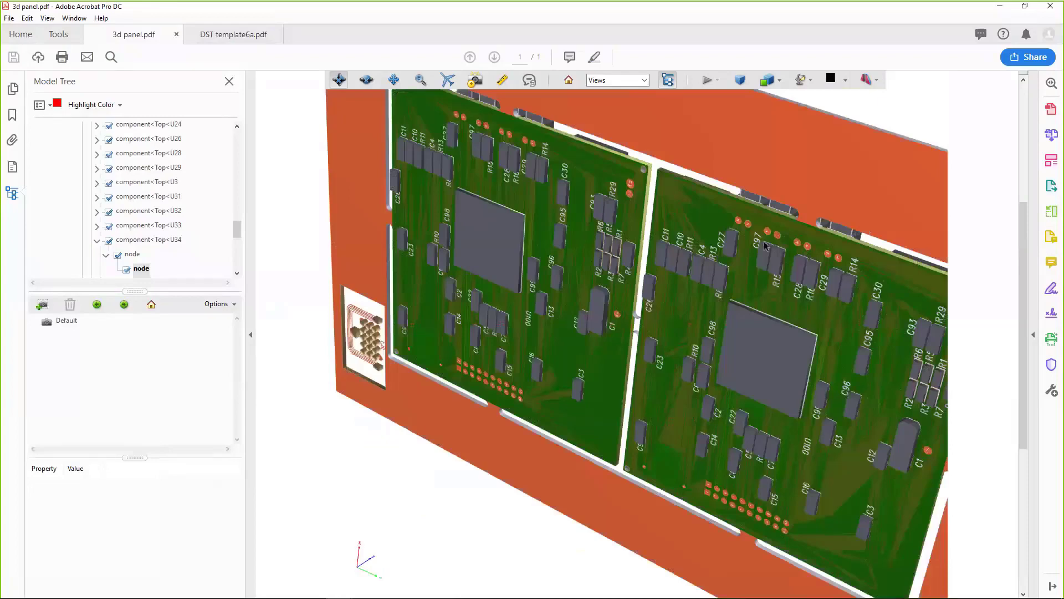
{"action": "scroll", "coordinate": [815, 240], "scroll_direction": "down", "scroll_amount": 3}
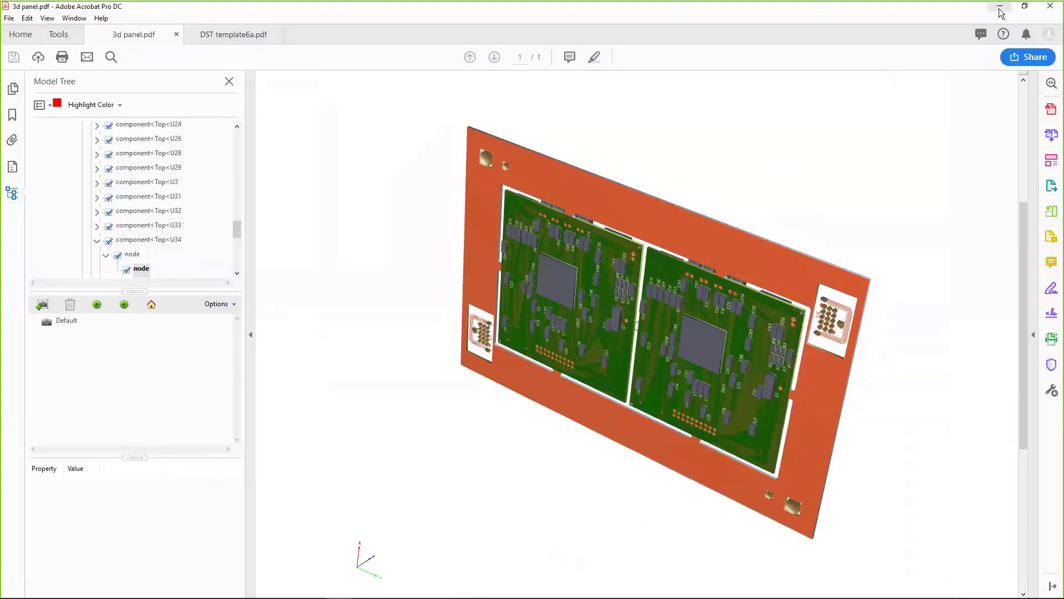
Switch to BluePrint-PCB and look through the Dimension, Fabrication, Assembly and Gallery tool palettes
{"action": "left_click", "coordinate": [1001, 11]}
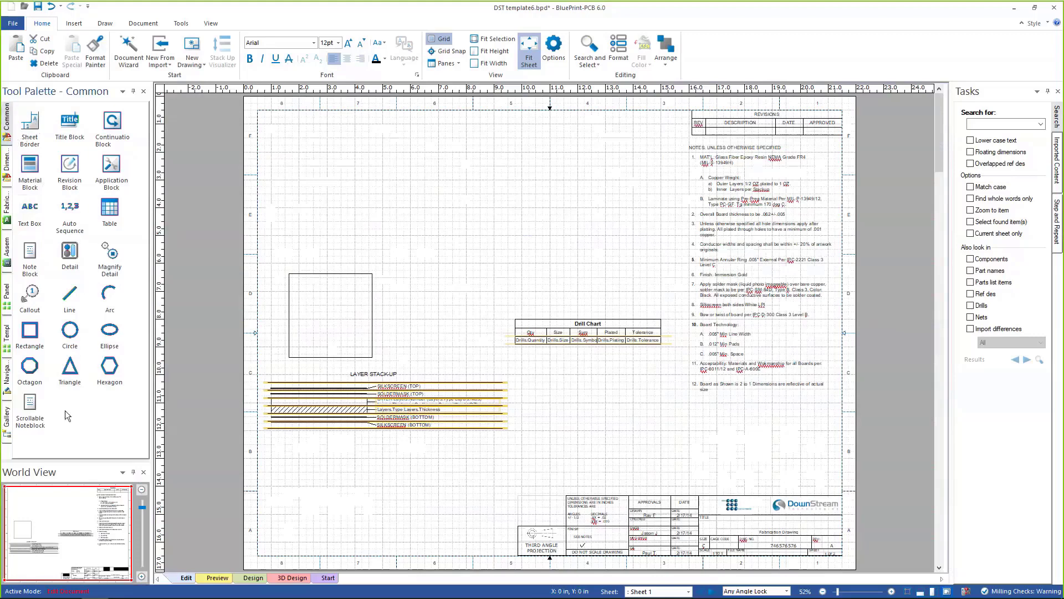
{"action": "left_click", "coordinate": [7, 165]}
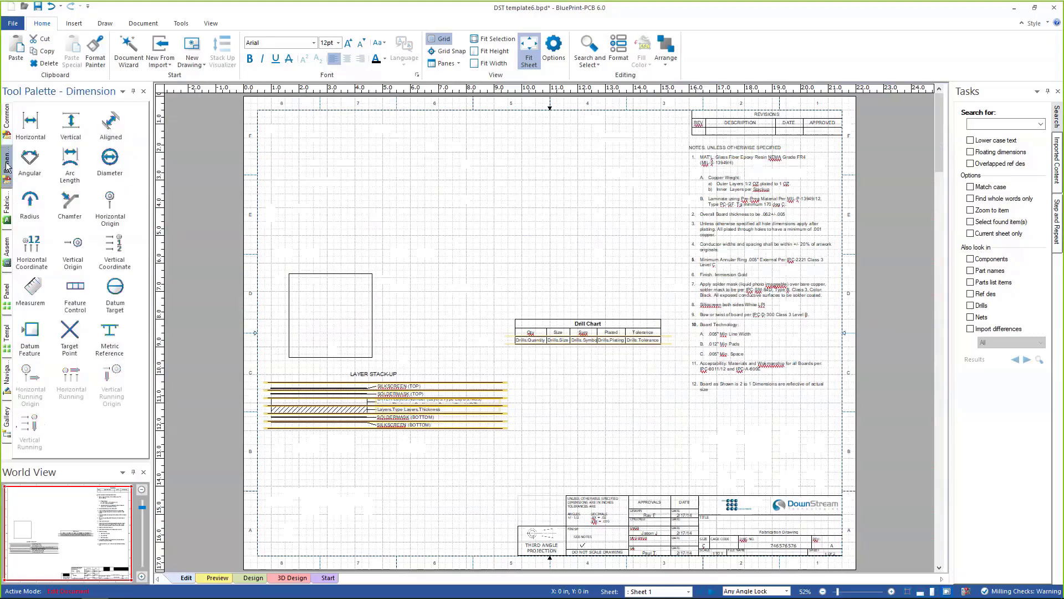
{"action": "left_click", "coordinate": [7, 207]}
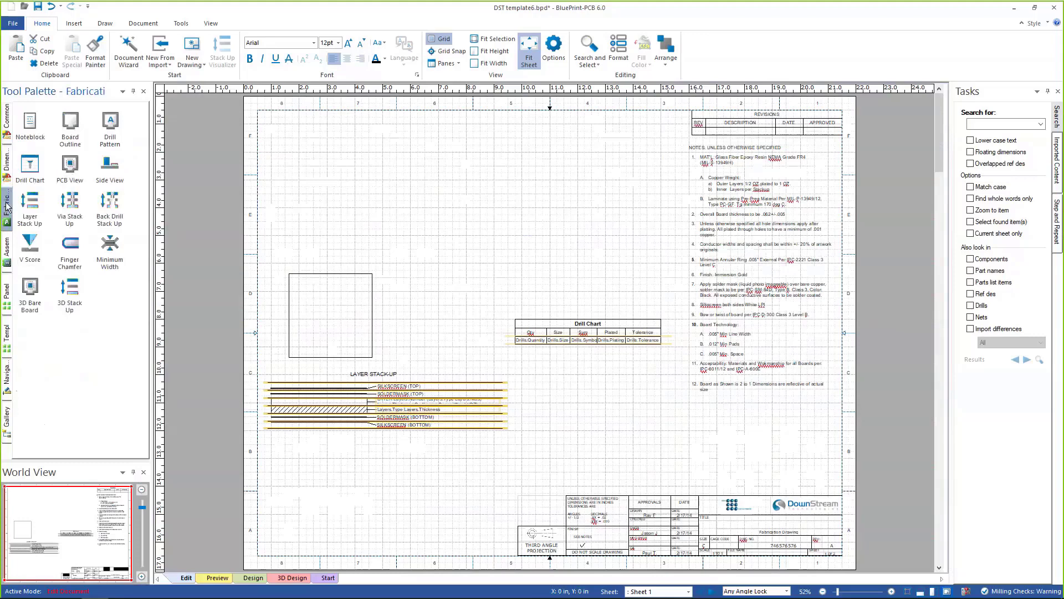
{"action": "left_click", "coordinate": [8, 252]}
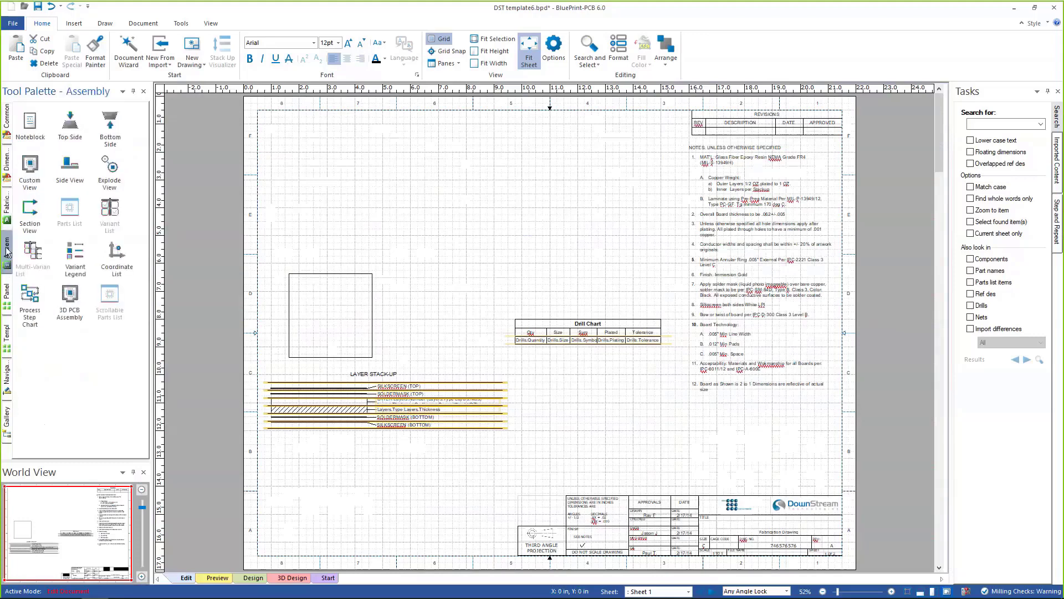
{"action": "left_click", "coordinate": [7, 294]}
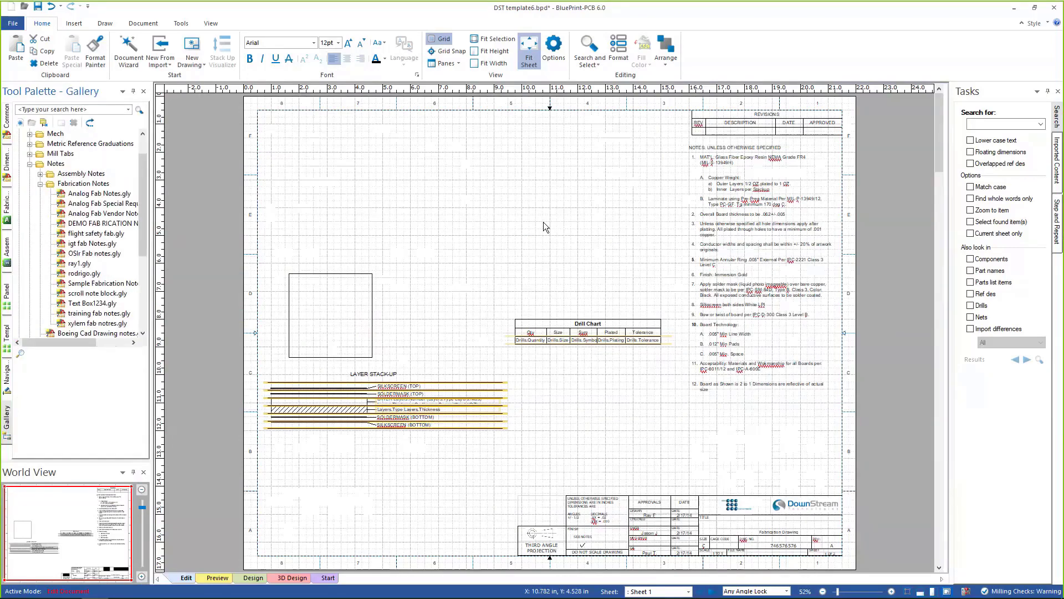
Look through all sheets of the unfilled DST template6 drawing, from the fabrication and panel sheets to the assembly sheets
{"action": "scroll", "coordinate": [545, 233], "scroll_direction": "down", "scroll_amount": 10}
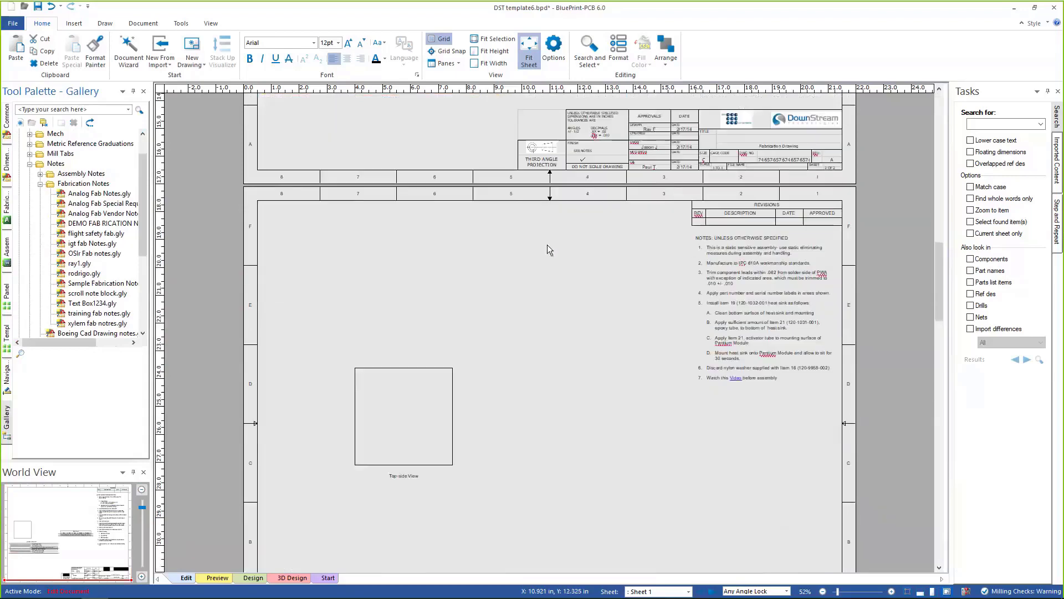
{"action": "scroll", "coordinate": [547, 250], "scroll_direction": "down", "scroll_amount": 20}
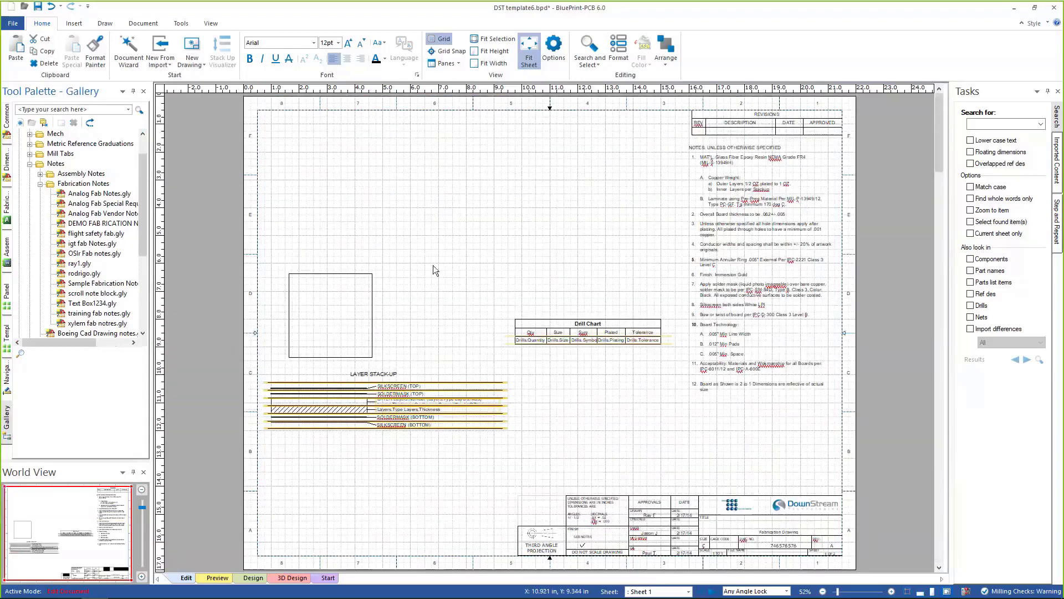
{"action": "scroll", "coordinate": [434, 265], "scroll_direction": "down", "scroll_amount": 14}
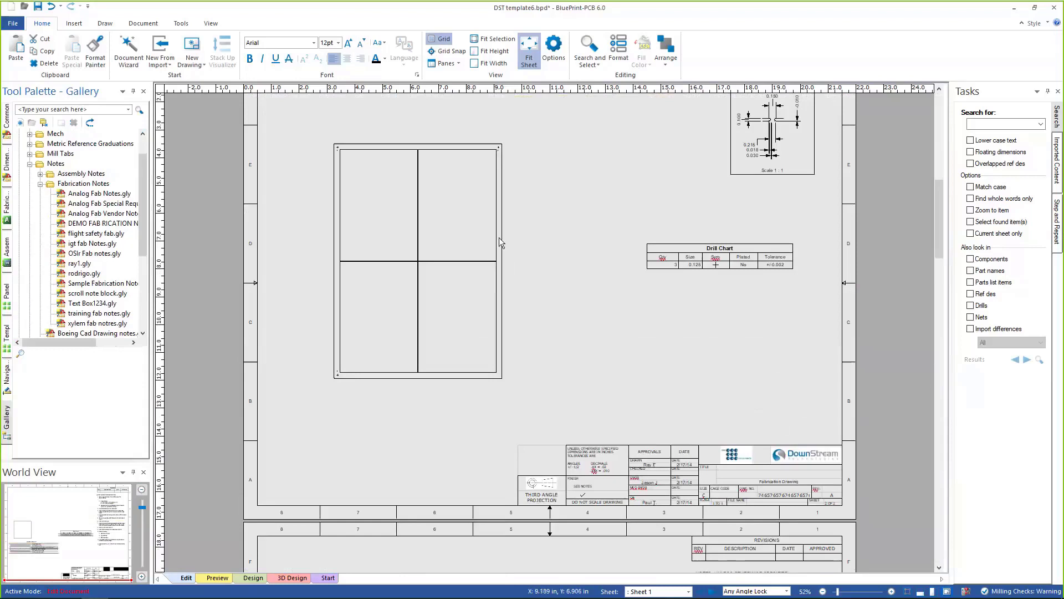
{"action": "scroll", "coordinate": [500, 241], "scroll_direction": "down", "scroll_amount": 15}
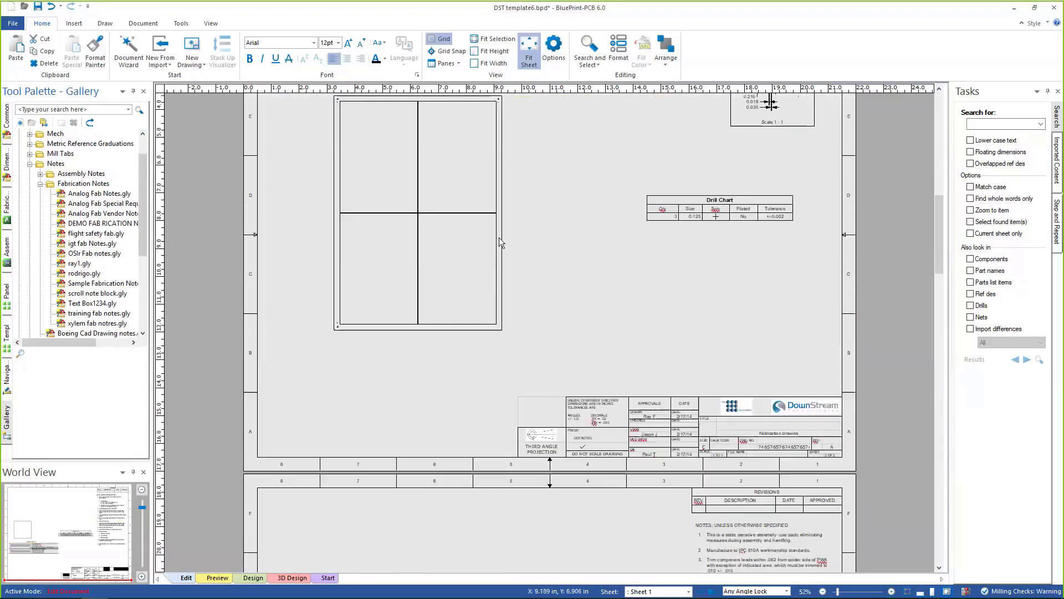
{"action": "scroll", "coordinate": [499, 238], "scroll_direction": "down", "scroll_amount": 12}
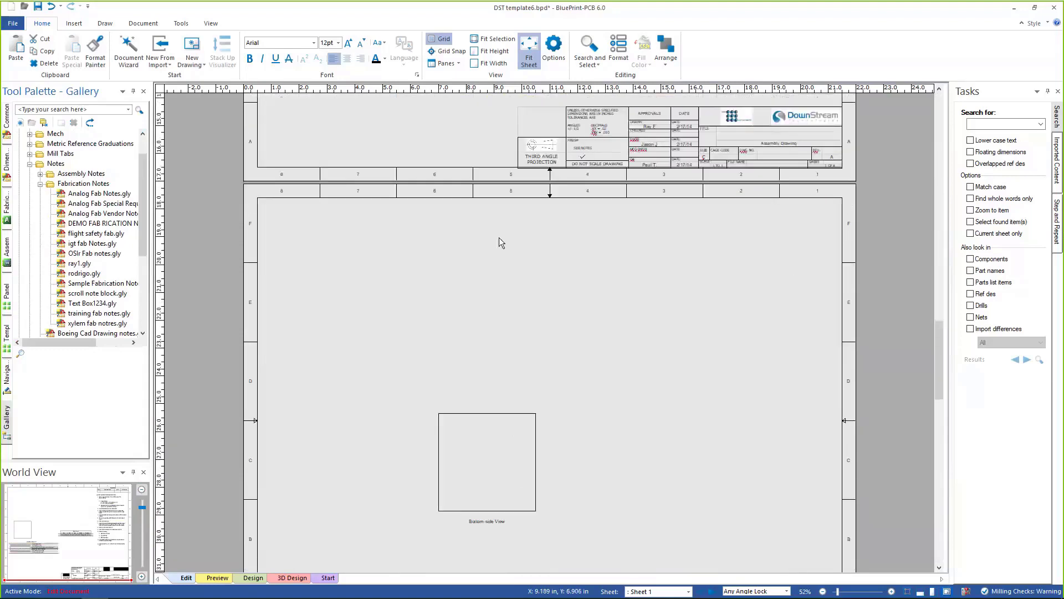
{"action": "scroll", "coordinate": [500, 238], "scroll_direction": "up", "scroll_amount": 8}
{"action": "scroll", "coordinate": [500, 238], "scroll_direction": "down", "scroll_amount": 6}
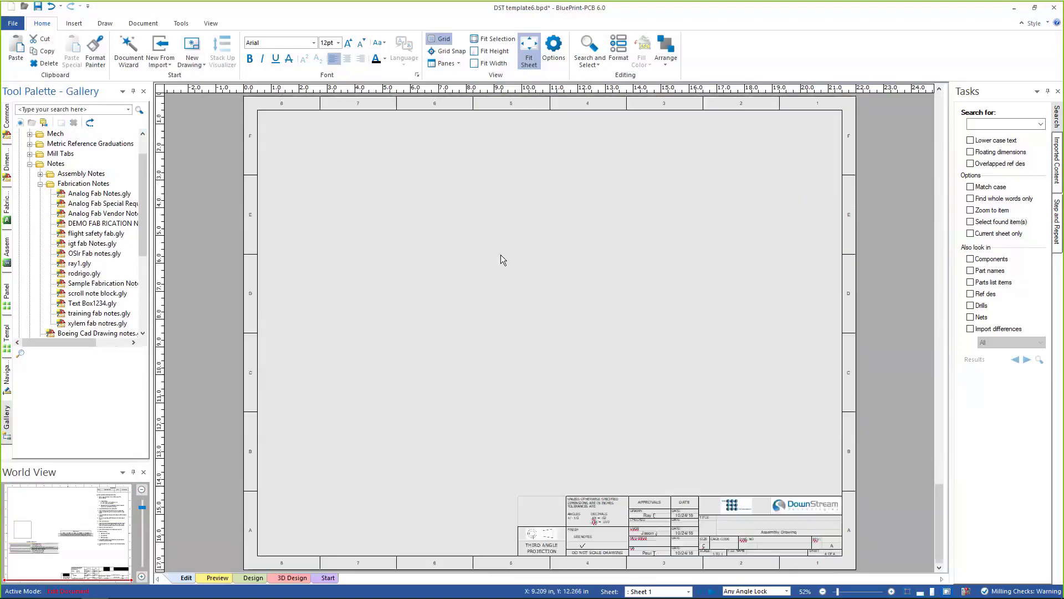
{"action": "scroll", "coordinate": [500, 255], "scroll_direction": "up", "scroll_amount": 20}
{"action": "scroll", "coordinate": [501, 254], "scroll_direction": "up", "scroll_amount": 10}
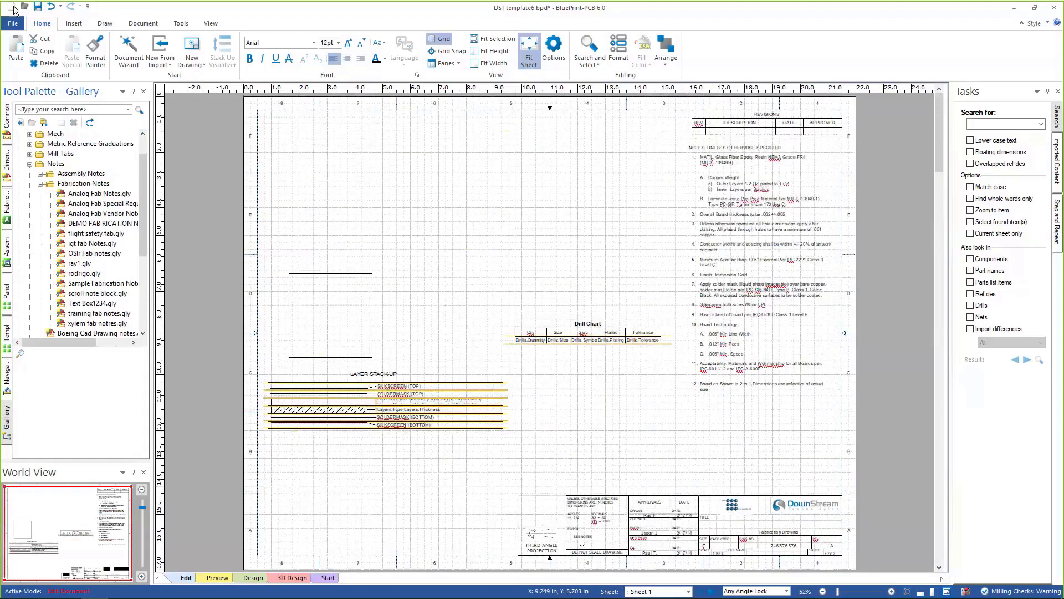
Import a PCB design into the template and auto-update all selected drill charts, layer stack-up and parts list, refreshing component height from CAD data
{"action": "left_click", "coordinate": [14, 24]}
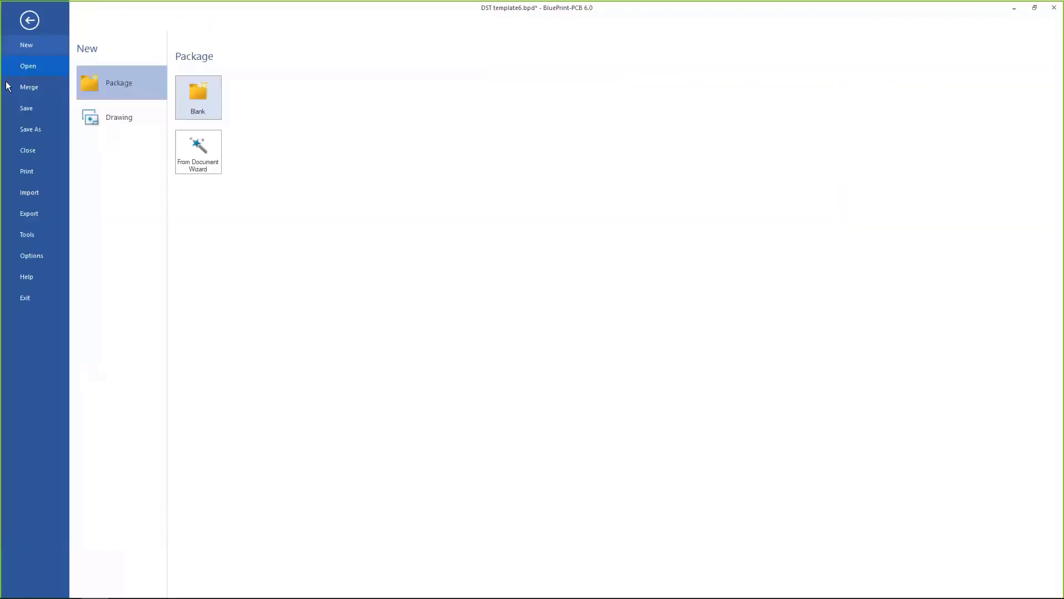
{"action": "left_click", "coordinate": [35, 195]}
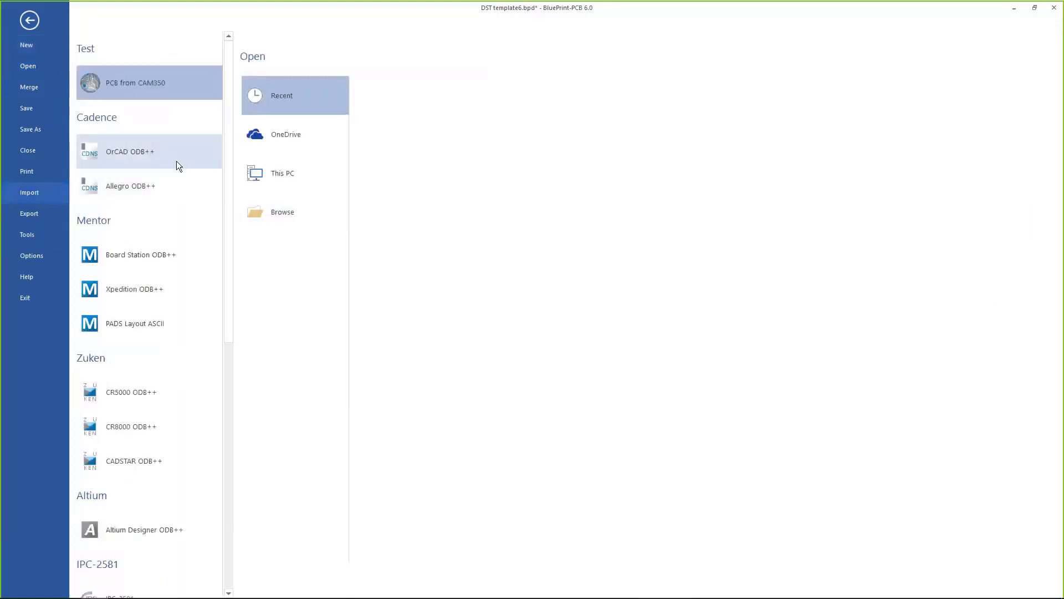
{"action": "left_click", "coordinate": [177, 161]}
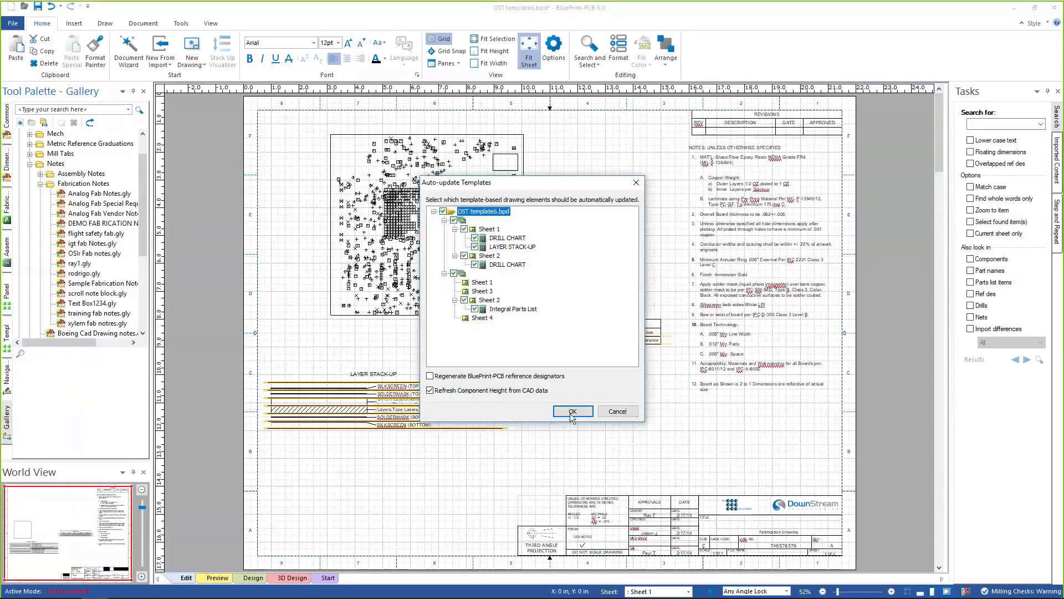
{"action": "left_click", "coordinate": [572, 412]}
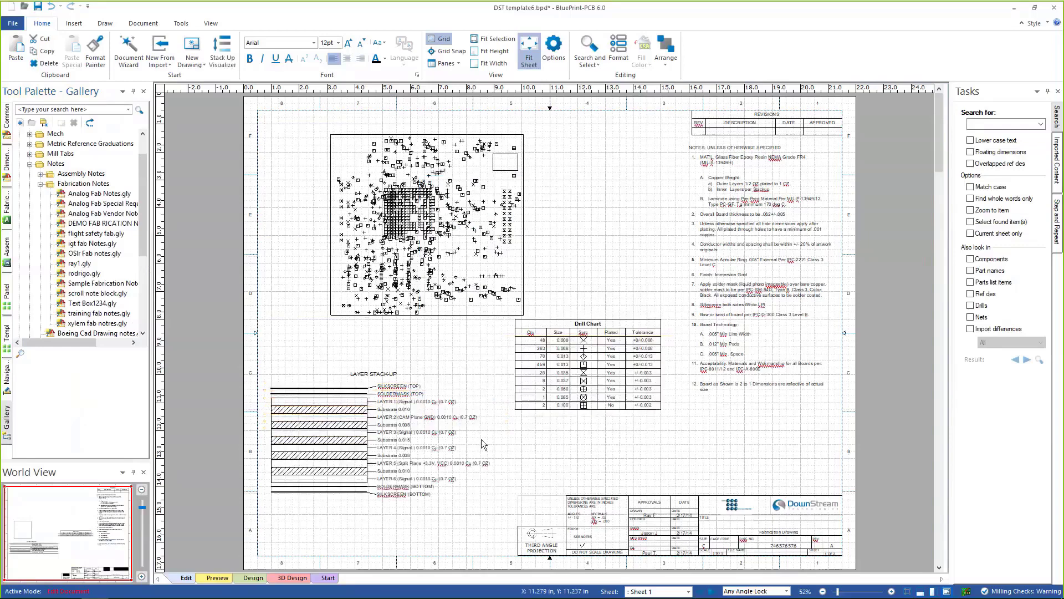
Examine the drill drawing and layer stack-up on the first sheet and the four-board panel on the second sheet
{"action": "middle_click_drag", "start_coordinate": [413, 430], "coordinate": [326, 348]}
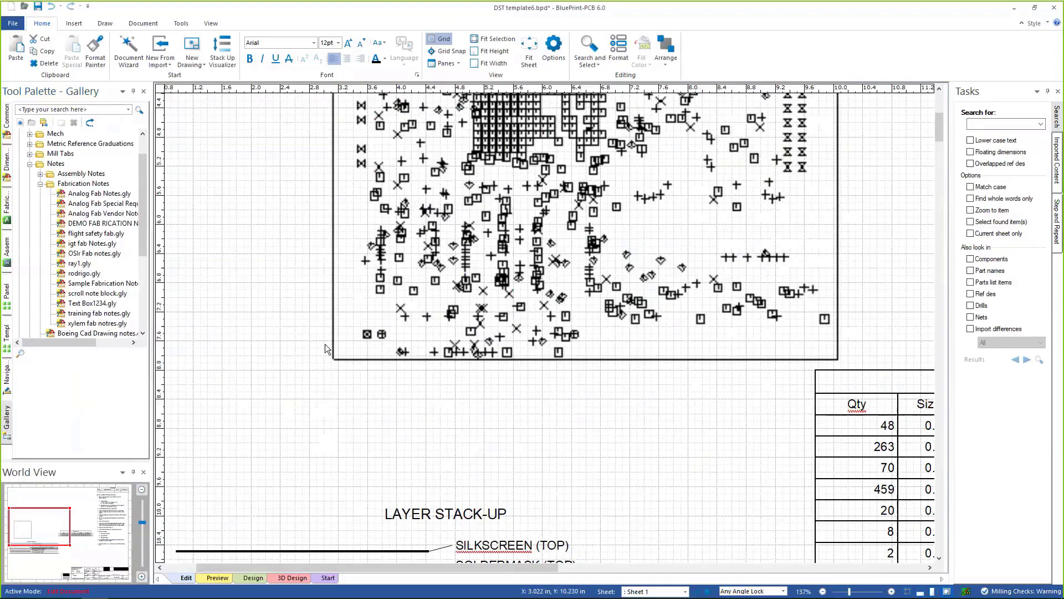
{"action": "scroll", "coordinate": [653, 247], "scroll_direction": "down", "scroll_amount": 3}
{"action": "scroll", "coordinate": [653, 258], "scroll_direction": "down", "scroll_amount": 5, "text": "ctrl"}
{"action": "scroll", "coordinate": [654, 258], "scroll_direction": "down", "scroll_amount": 3}
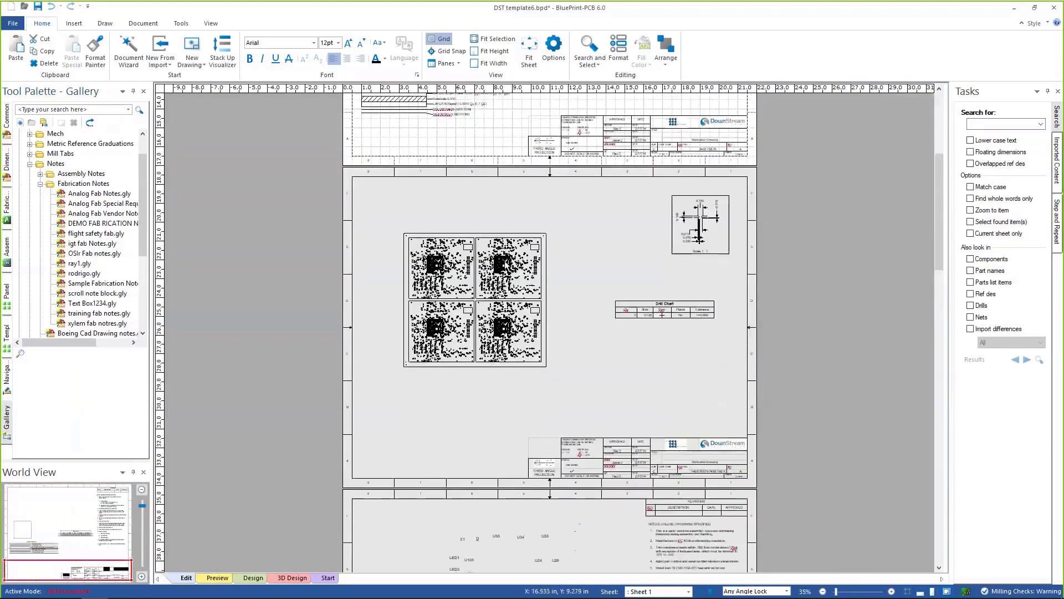
{"action": "middle_click_drag", "start_coordinate": [452, 248], "coordinate": [389, 207]}
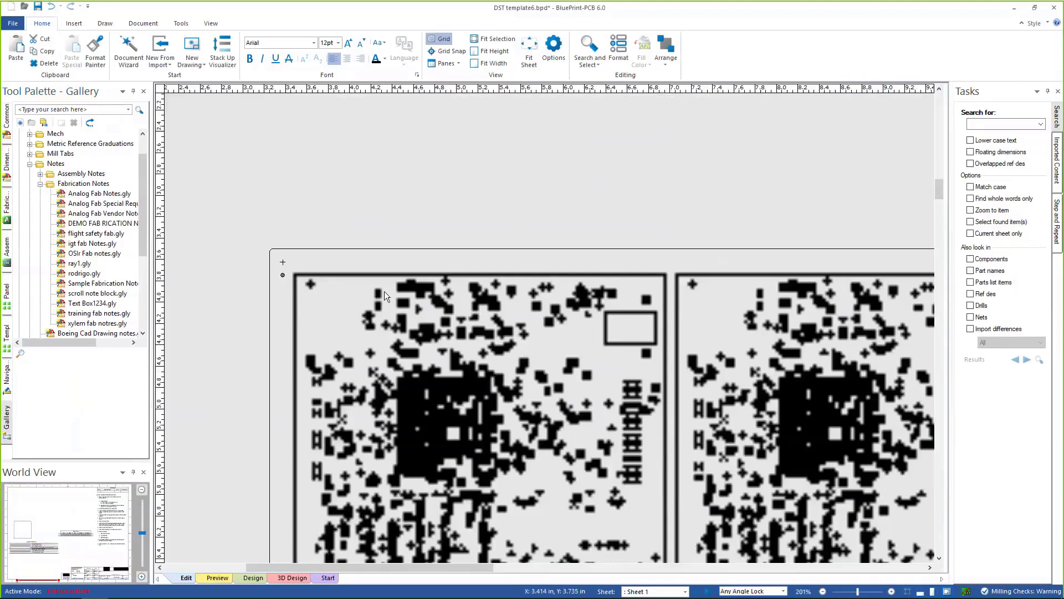
{"action": "scroll", "coordinate": [384, 291], "scroll_direction": "down", "scroll_amount": 5}
{"action": "scroll", "coordinate": [385, 291], "scroll_direction": "up", "scroll_amount": 3}
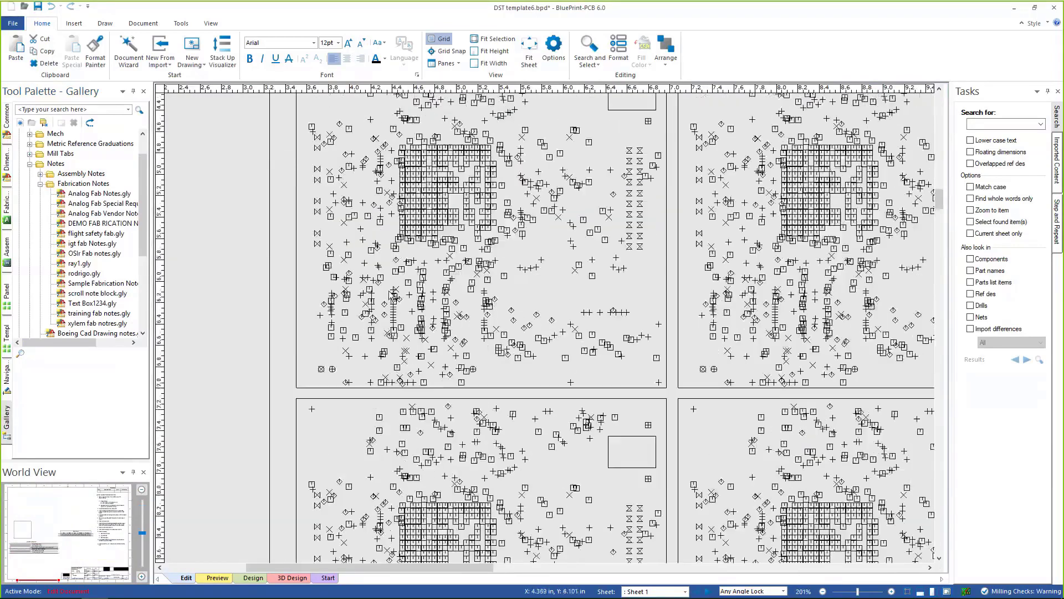
{"action": "scroll", "coordinate": [393, 288], "scroll_direction": "down", "scroll_amount": 10}
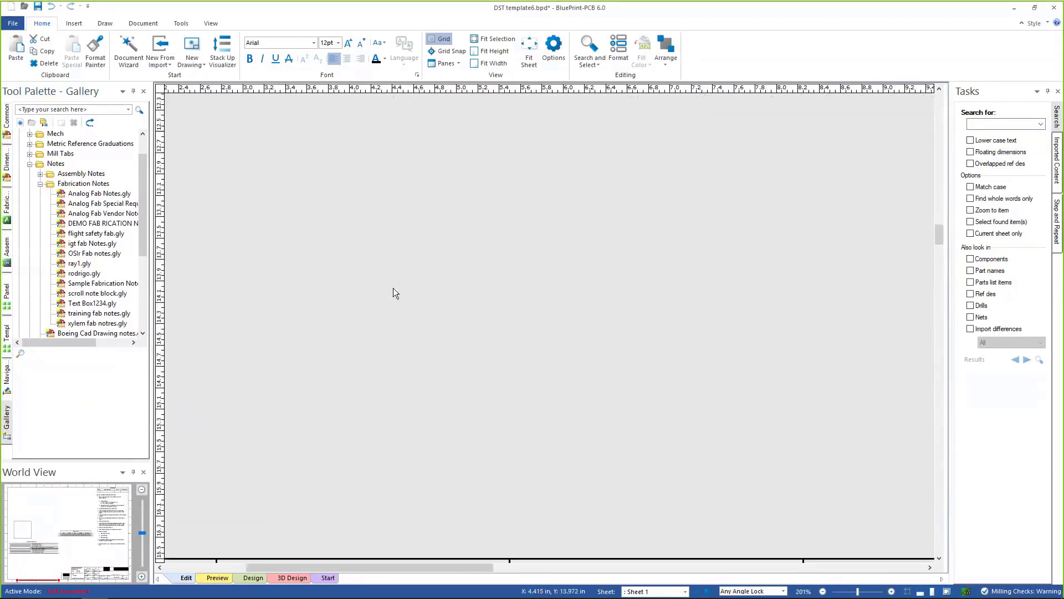
{"action": "scroll", "coordinate": [394, 287], "scroll_direction": "up", "scroll_amount": 10}
Review the assembly sheets with the top-side view, bottom-side view and parts list
{"action": "scroll", "coordinate": [504, 316], "scroll_direction": "down", "scroll_amount": 5, "text": "ctrl"}
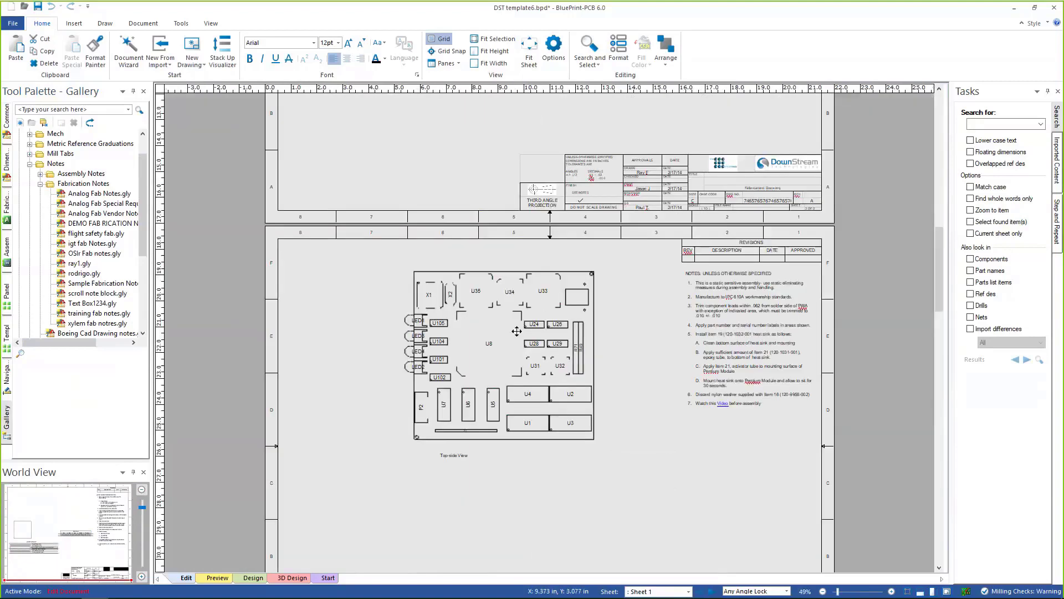
{"action": "scroll", "coordinate": [525, 403], "scroll_direction": "down", "scroll_amount": 5}
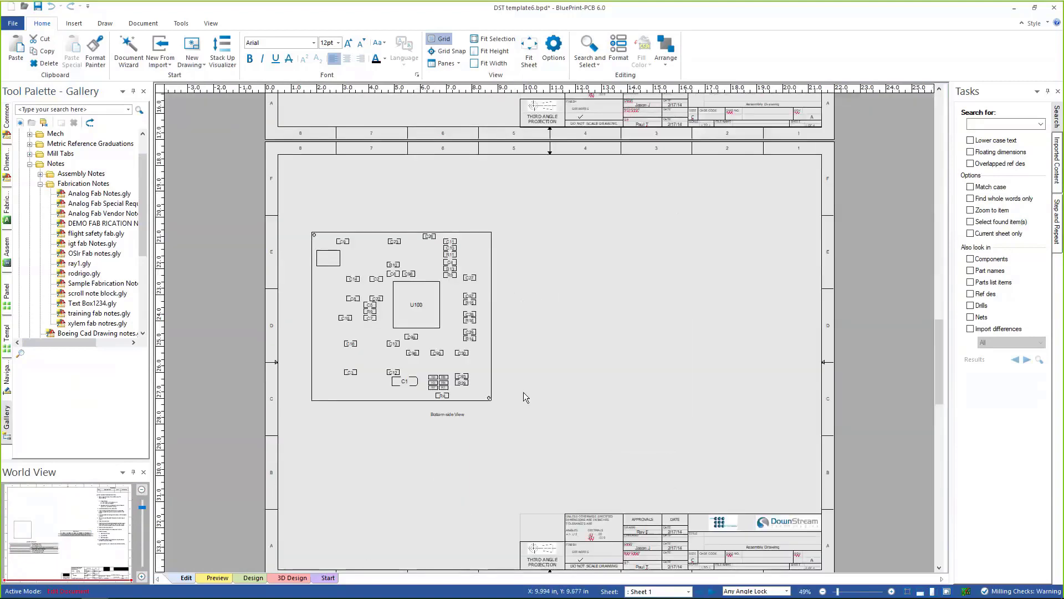
{"action": "scroll", "coordinate": [523, 393], "scroll_direction": "down", "scroll_amount": 6}
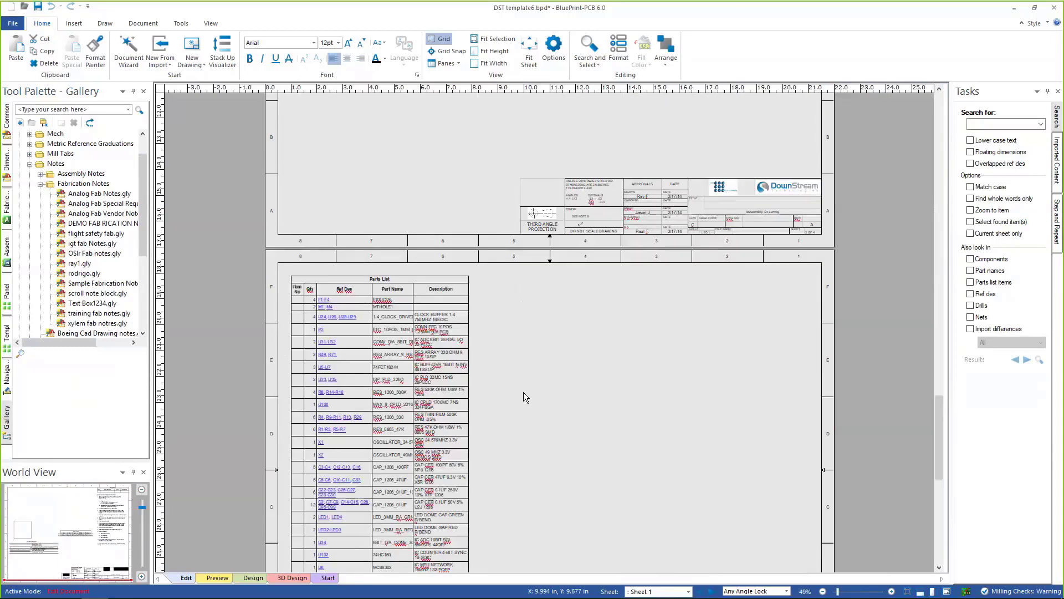
{"action": "scroll", "coordinate": [524, 391], "scroll_direction": "up", "scroll_amount": 3}
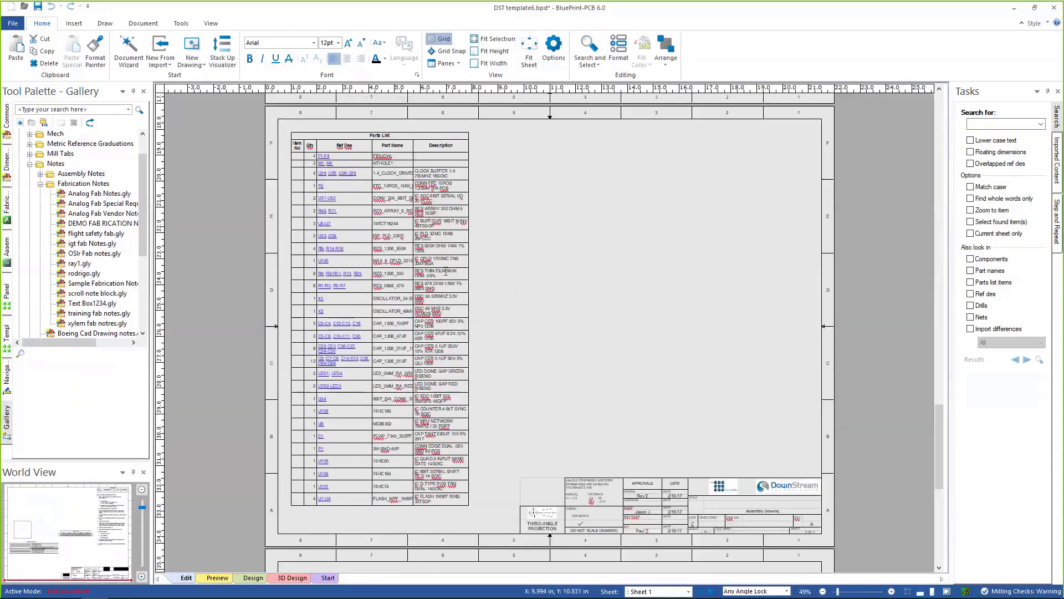
Follow the U31-U32 link in the parts list to view those components on the board, and close the Link Window
{"action": "left_click", "coordinate": [274, 131]}
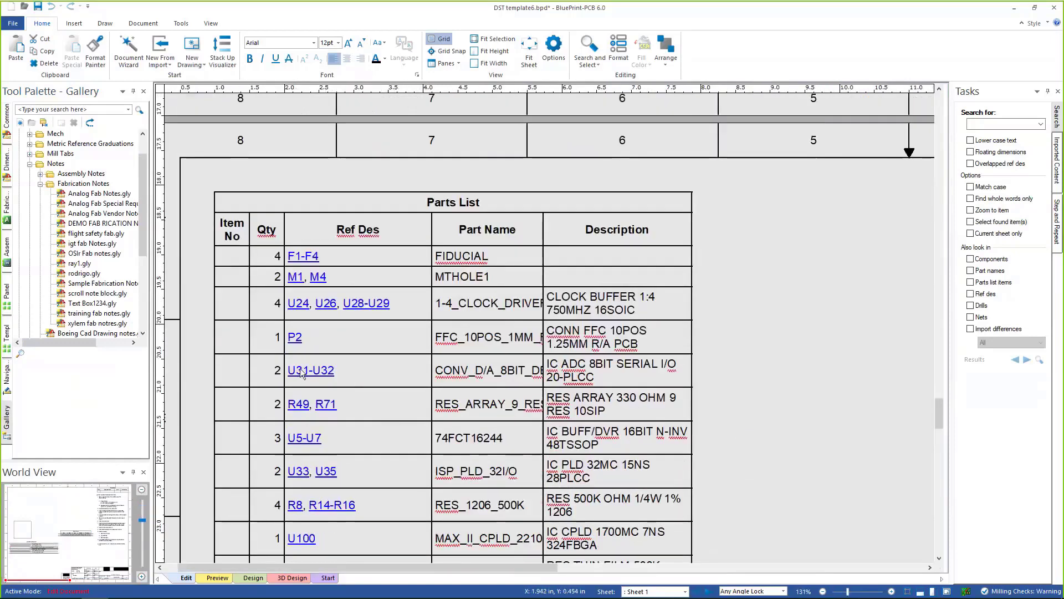
{"action": "left_click", "coordinate": [303, 370]}
{"action": "left_click", "coordinate": [302, 370]}
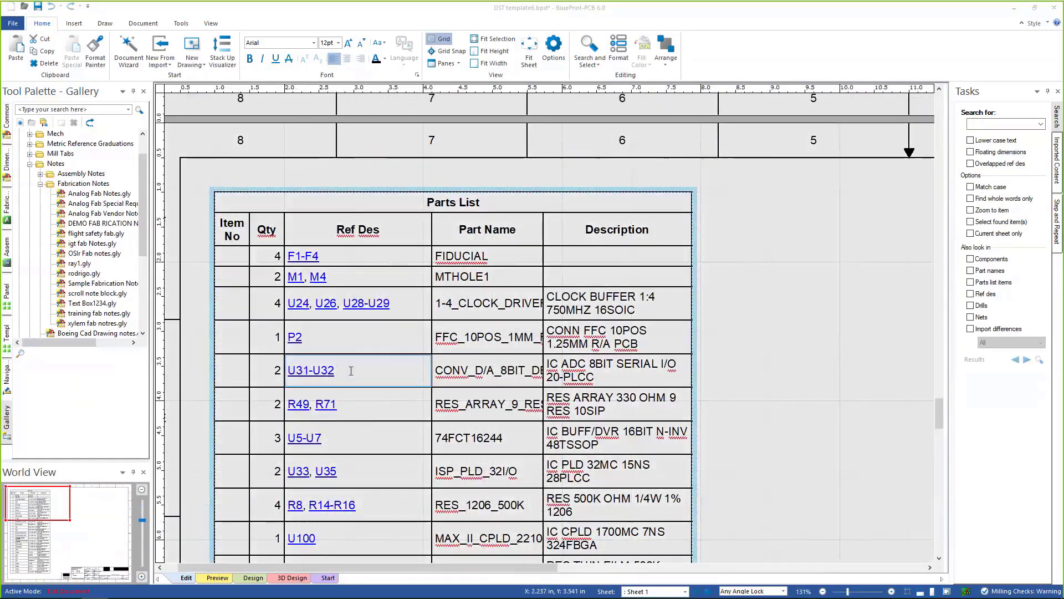
{"action": "left_click", "coordinate": [351, 370]}
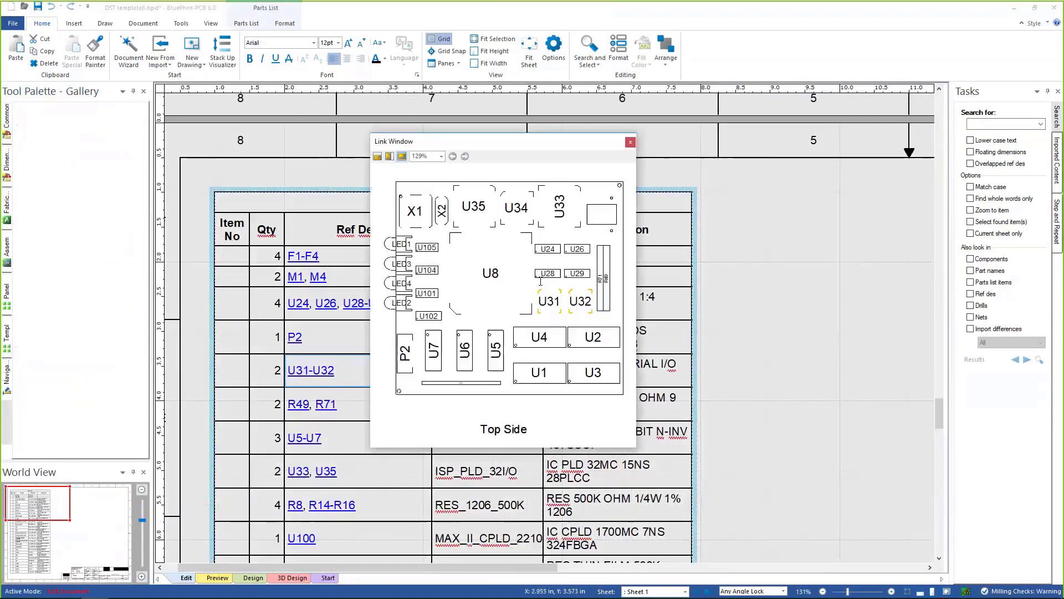
{"action": "left_click", "coordinate": [631, 142]}
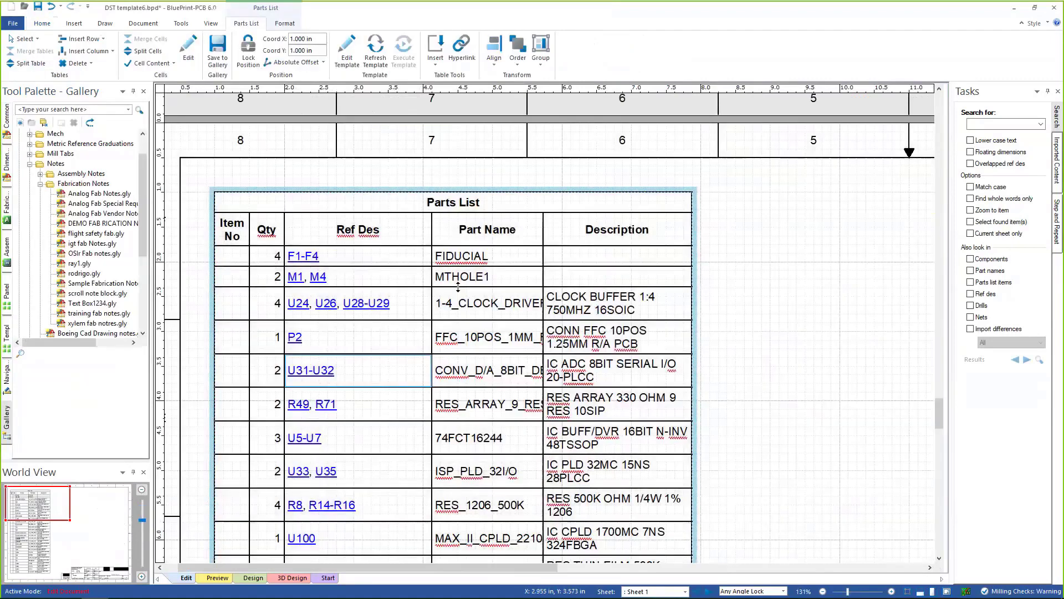
{"action": "scroll", "coordinate": [576, 301], "scroll_direction": "up", "scroll_amount": 1}
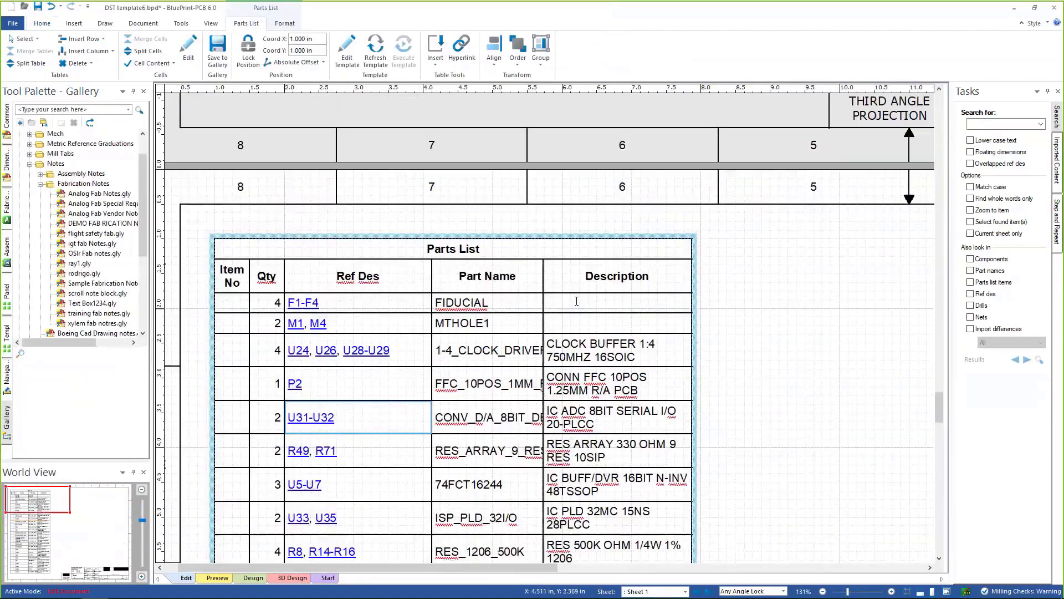
Open the Stack Up Visualizer for the fabrication drawing, update the material table with the changed materials, and cancel out of the Materials Editor
{"action": "scroll", "coordinate": [571, 297], "scroll_direction": "down", "scroll_amount": 20}
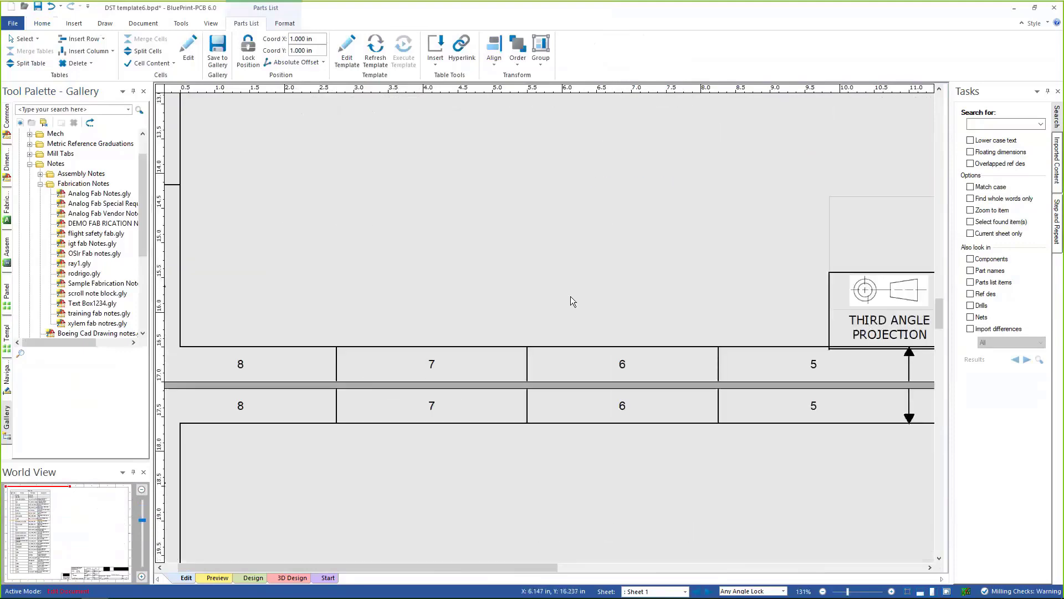
{"action": "scroll", "coordinate": [570, 296], "scroll_direction": "up", "scroll_amount": 20}
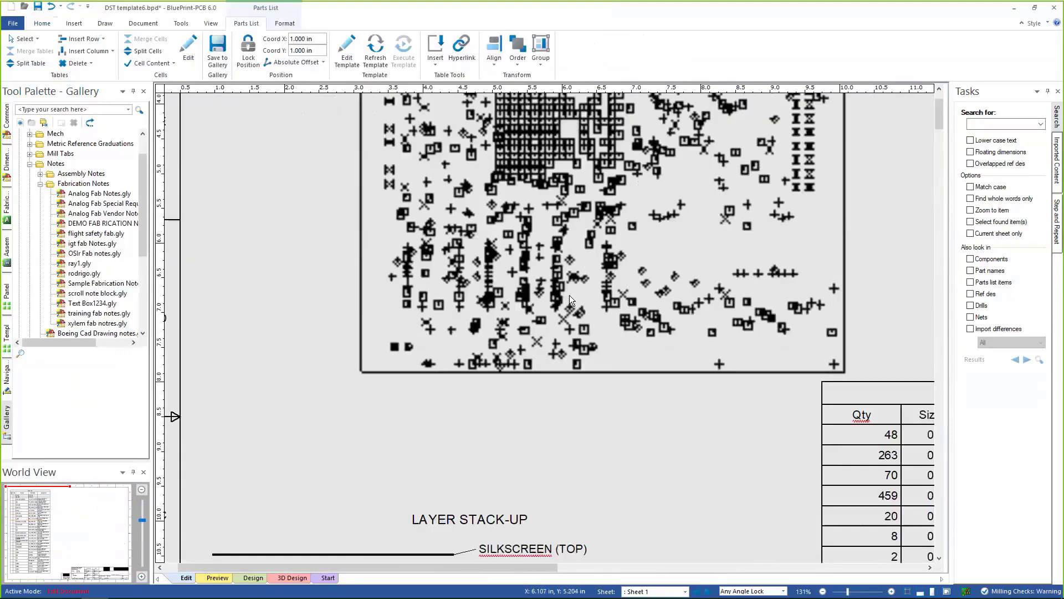
{"action": "left_click", "coordinate": [946, 592]}
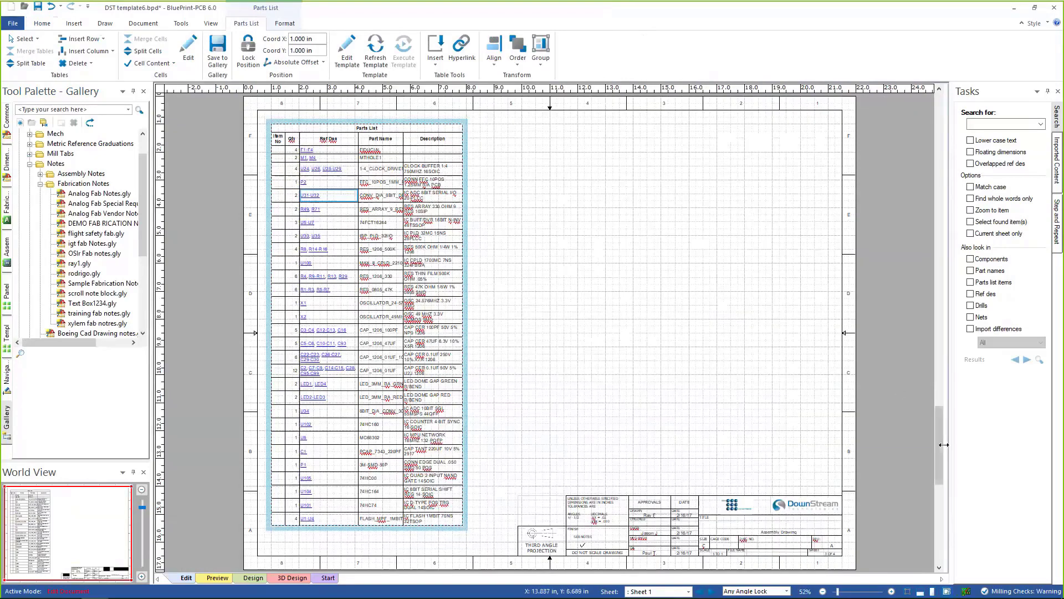
{"action": "left_click_drag", "start_coordinate": [940, 414], "coordinate": [935, 108]}
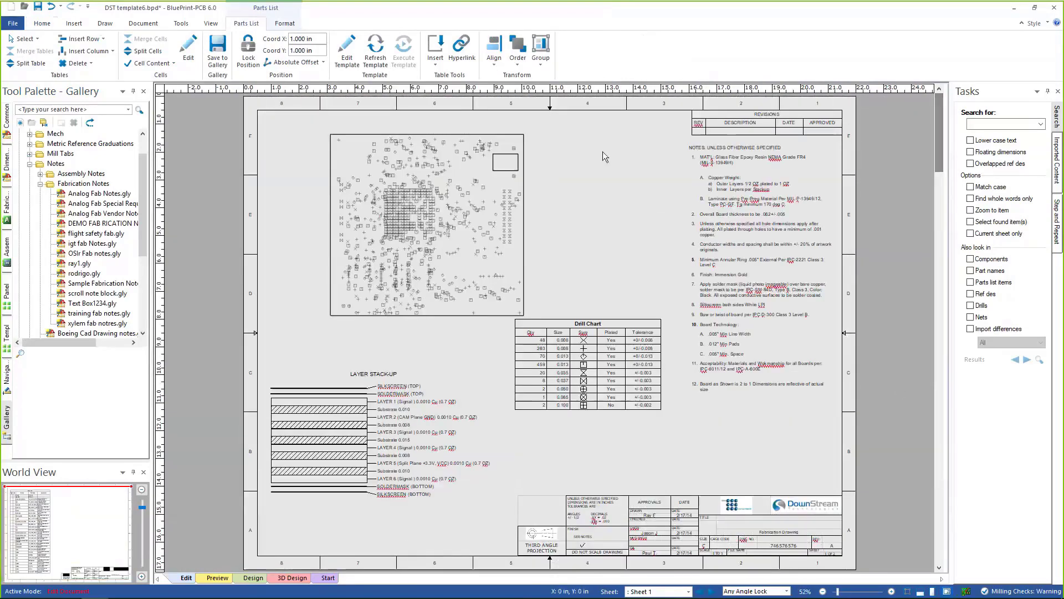
{"action": "left_click", "coordinate": [587, 151]}
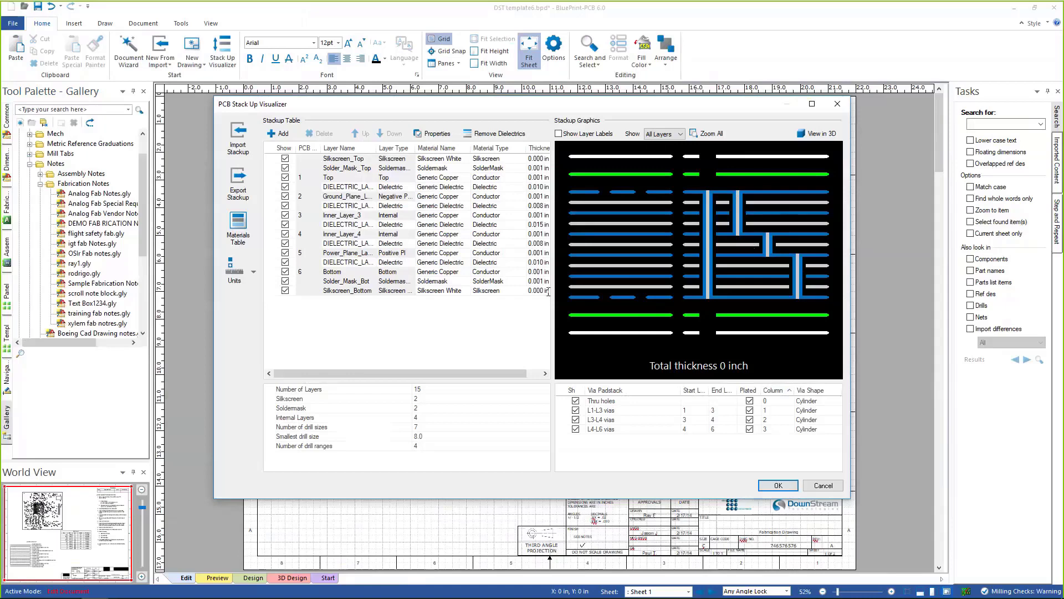
{"action": "left_click", "coordinate": [235, 224]}
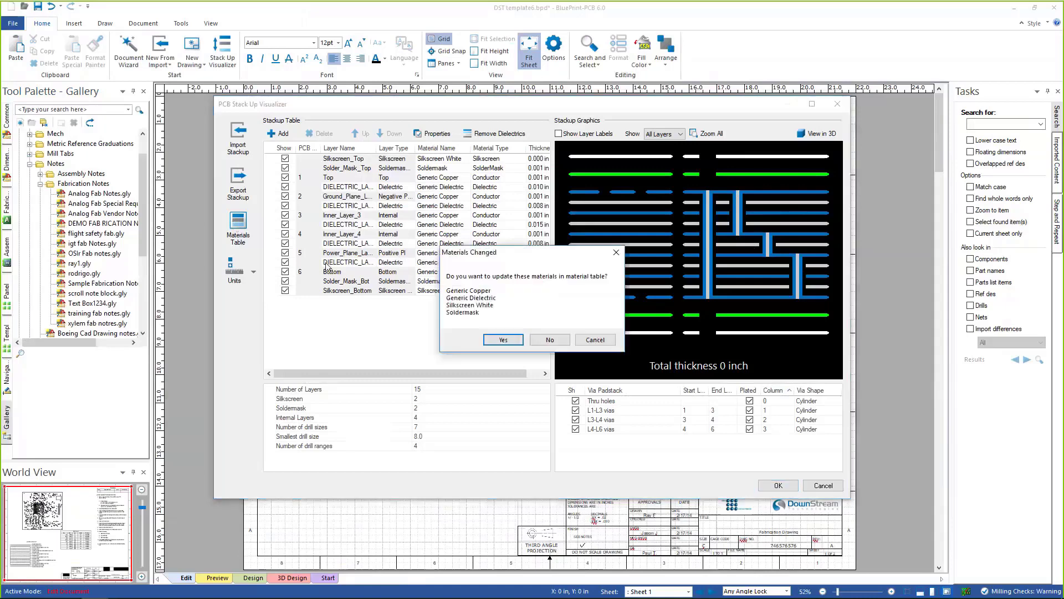
{"action": "left_click", "coordinate": [505, 342]}
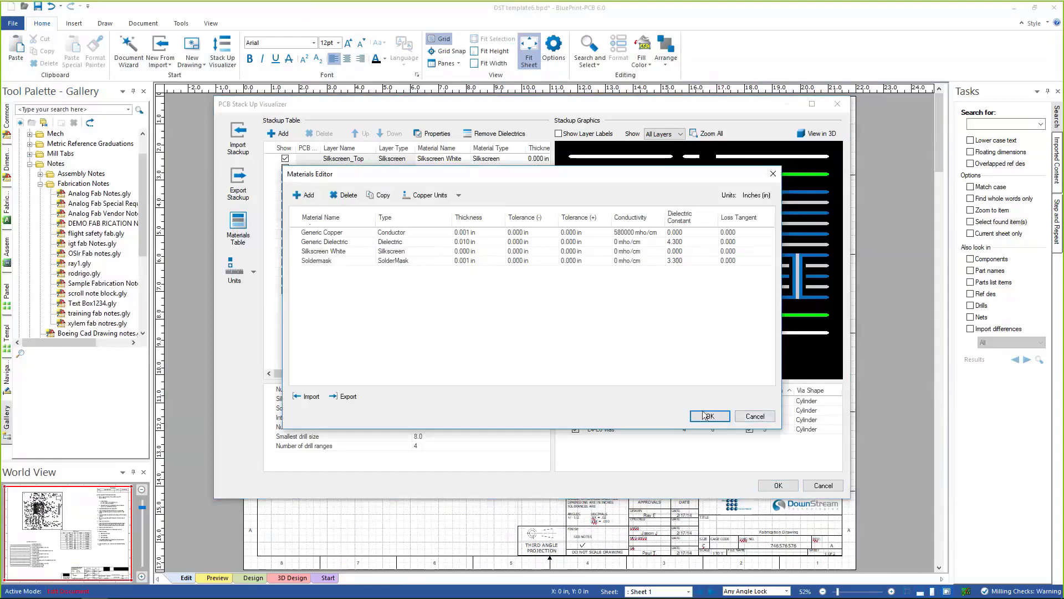
{"action": "left_click", "coordinate": [754, 416]}
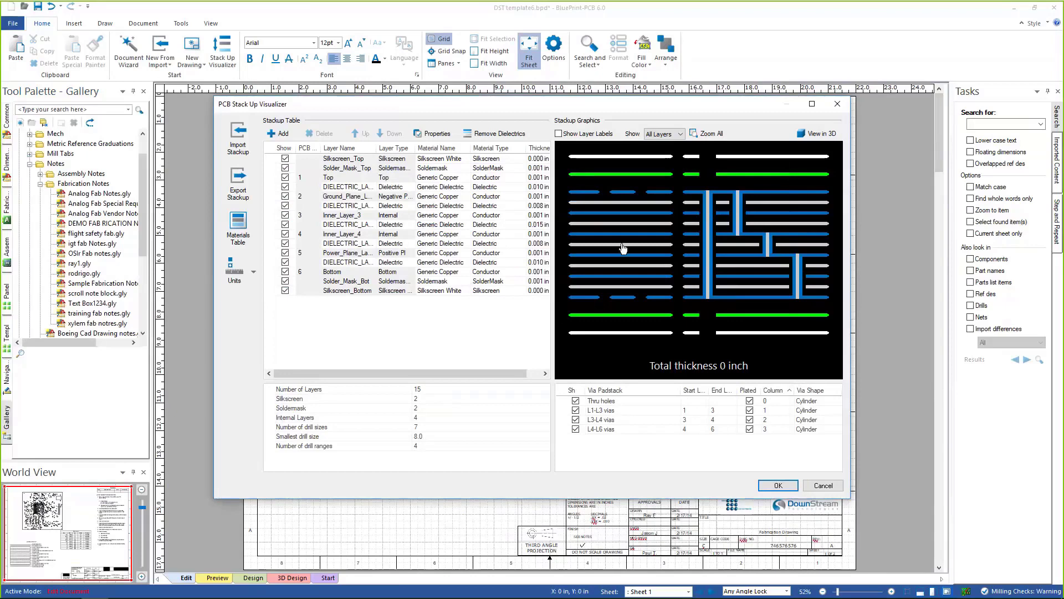
Spread the layers in the stack-up's 3D visual, rotate it to show the underside, and accept the stack-up
{"action": "left_click", "coordinate": [825, 135]}
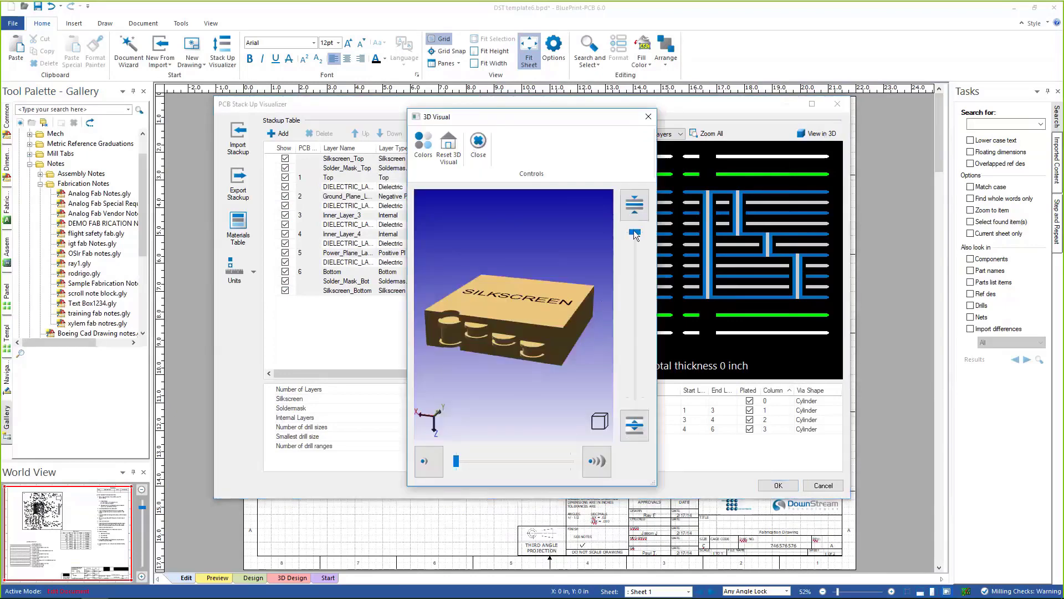
{"action": "left_click_drag", "start_coordinate": [634, 231], "coordinate": [635, 266]}
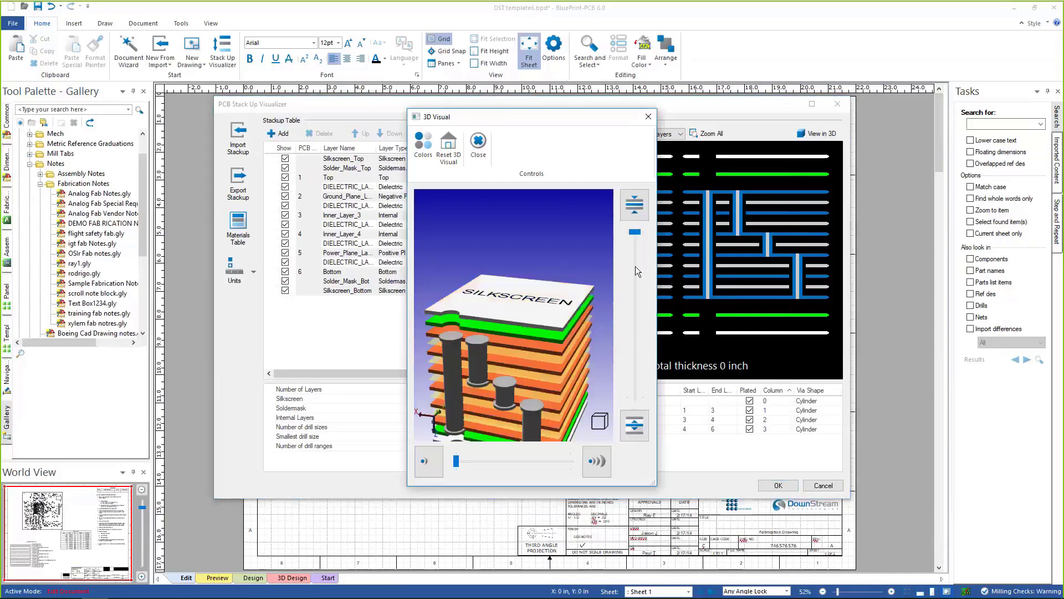
{"action": "left_click_drag", "start_coordinate": [523, 354], "coordinate": [518, 249]}
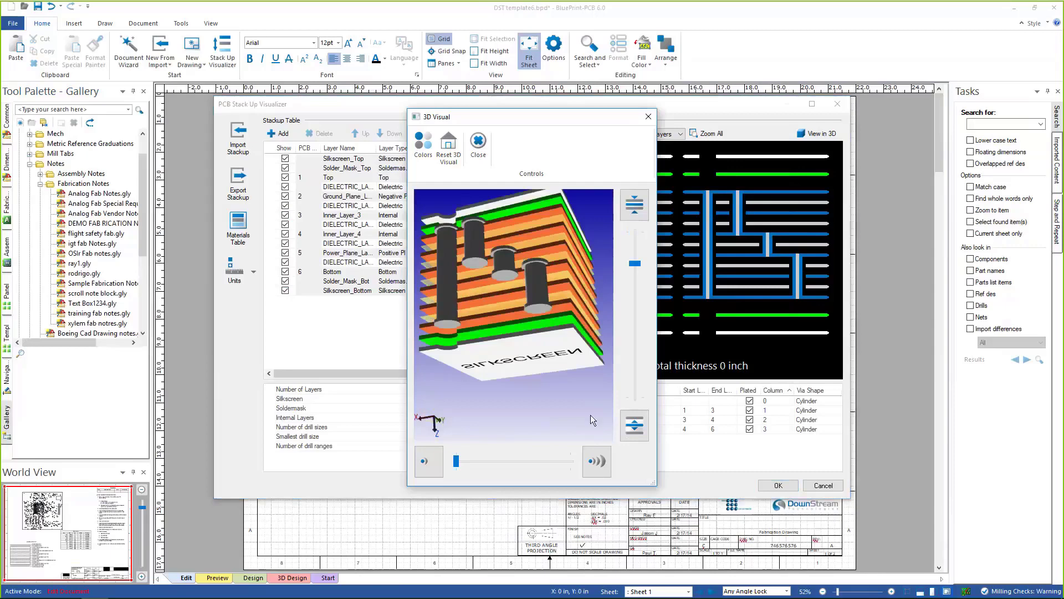
{"action": "left_click", "coordinate": [648, 116]}
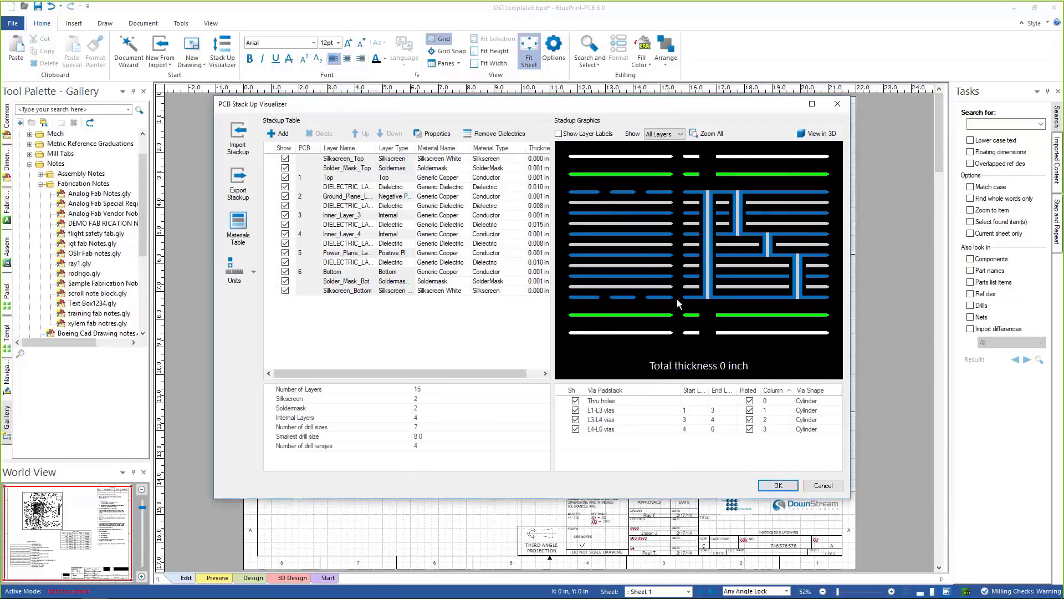
{"action": "left_click", "coordinate": [777, 487]}
{"action": "left_click", "coordinate": [588, 308]}
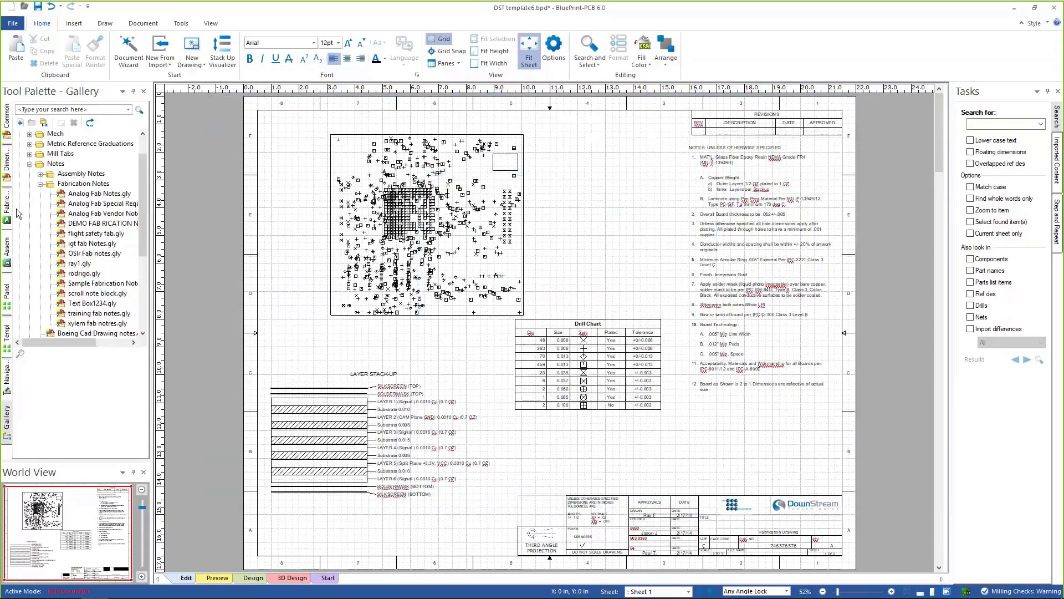
Insert a 3D stack-up view between the board drawing and the notes on the fabrication sheet, and enlarge it
{"action": "left_click", "coordinate": [6, 206]}
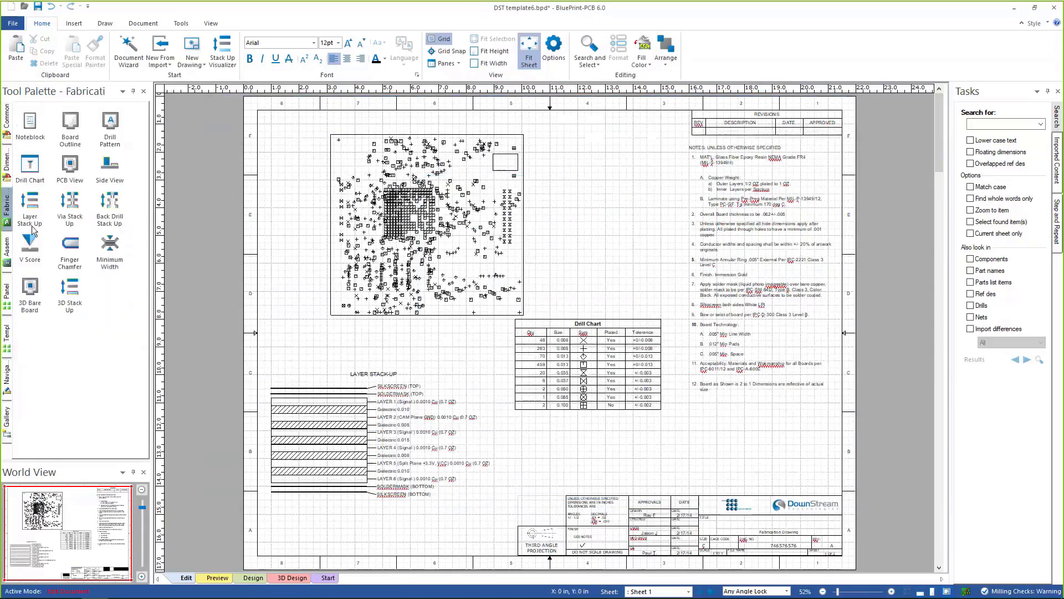
{"action": "left_click", "coordinate": [69, 287]}
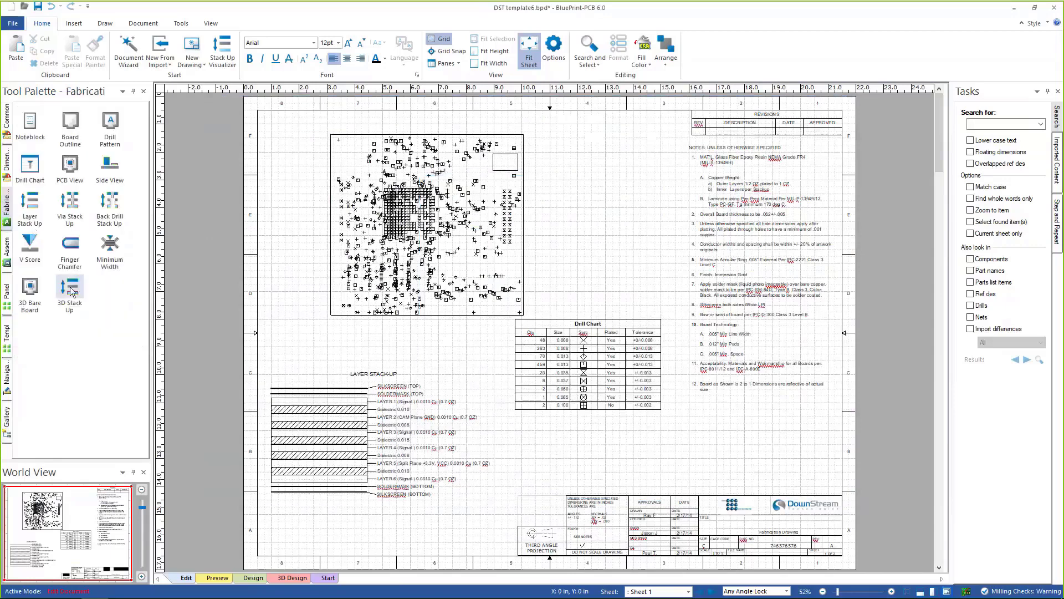
{"action": "left_click", "coordinate": [577, 200]}
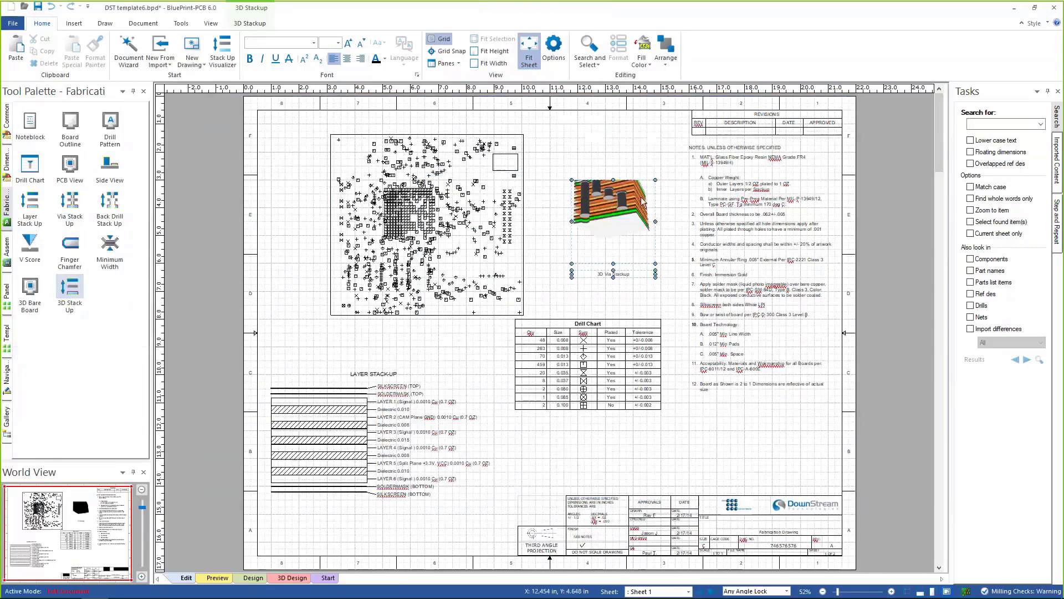
{"action": "mouse_move", "coordinate": [619, 206]}
{"action": "left_mouse_down"}
{"action": "mouse_move", "coordinate": [600, 176]}
{"action": "mouse_move", "coordinate": [656, 136]}
{"action": "left_mouse_up"}
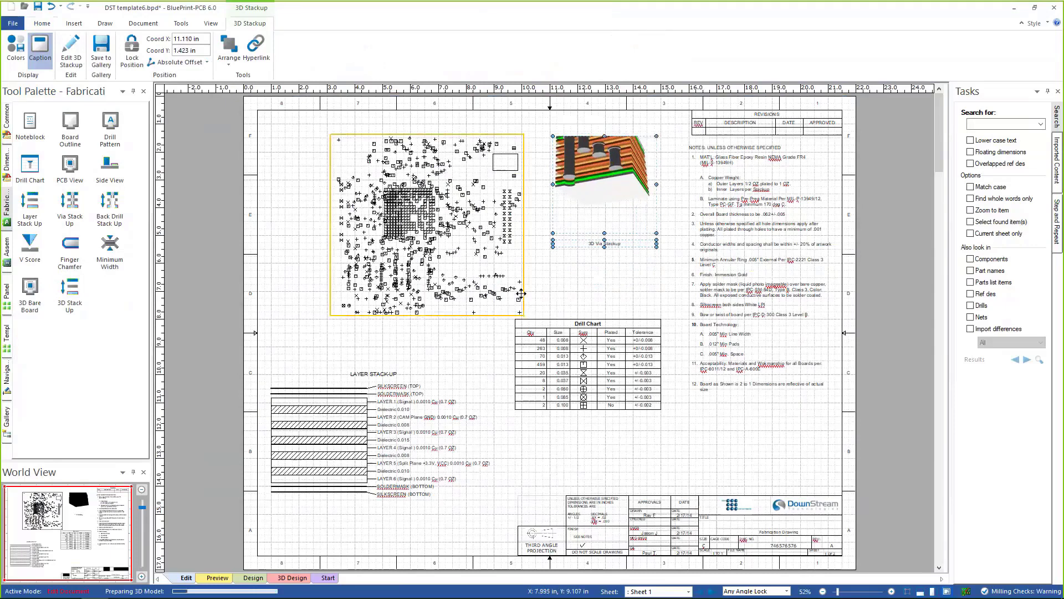
Edit the placed 3D stack-up and rotate its 3D visual to a nearly edge-on view of the layers and vias
{"action": "right_click", "coordinate": [602, 183]}
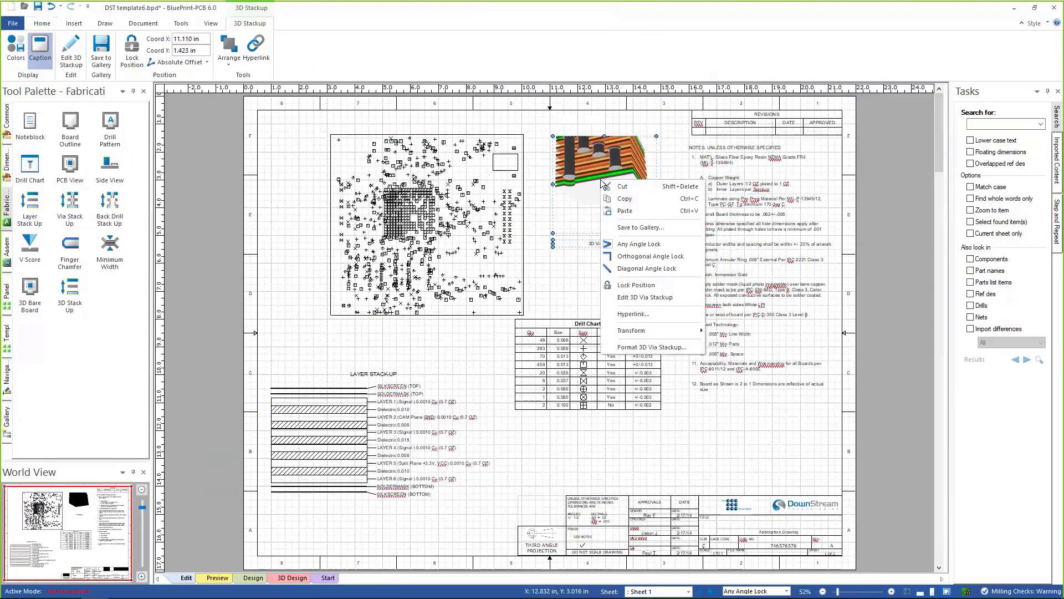
{"action": "left_click", "coordinate": [646, 298]}
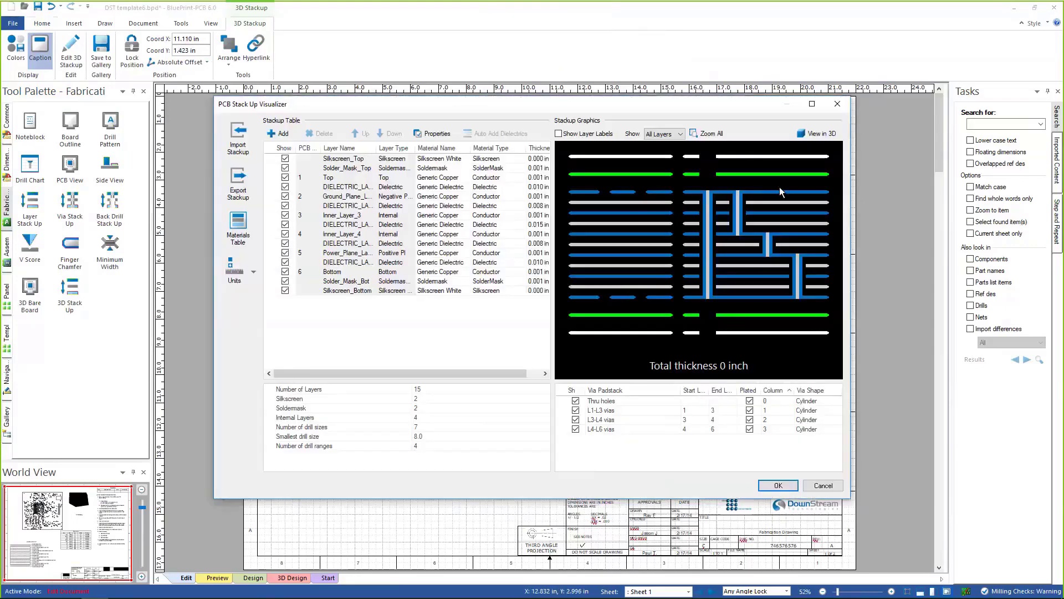
{"action": "left_click", "coordinate": [819, 134]}
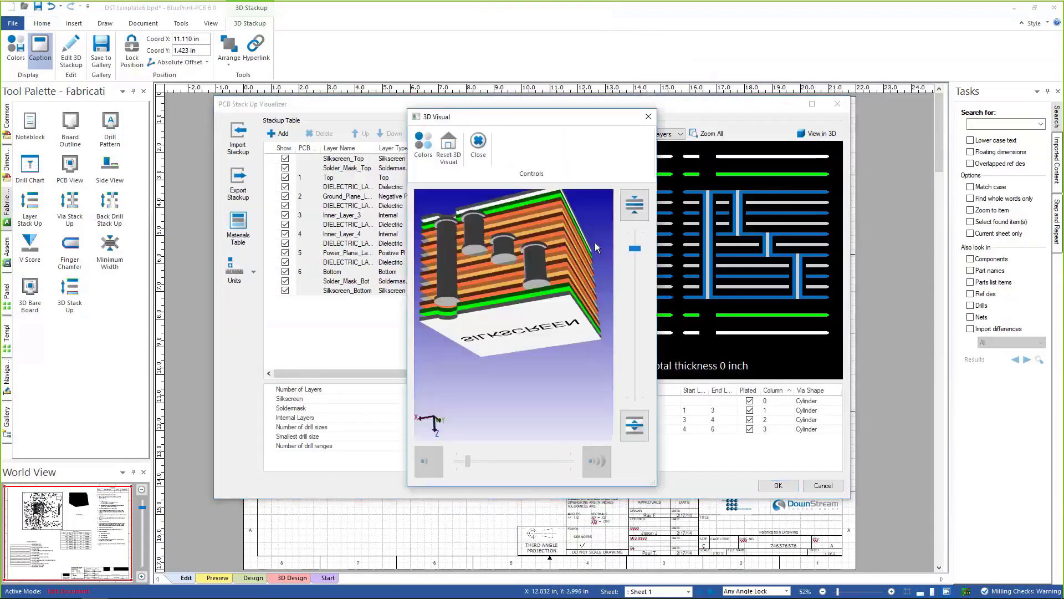
{"action": "left_click_drag", "start_coordinate": [517, 301], "coordinate": [535, 367]}
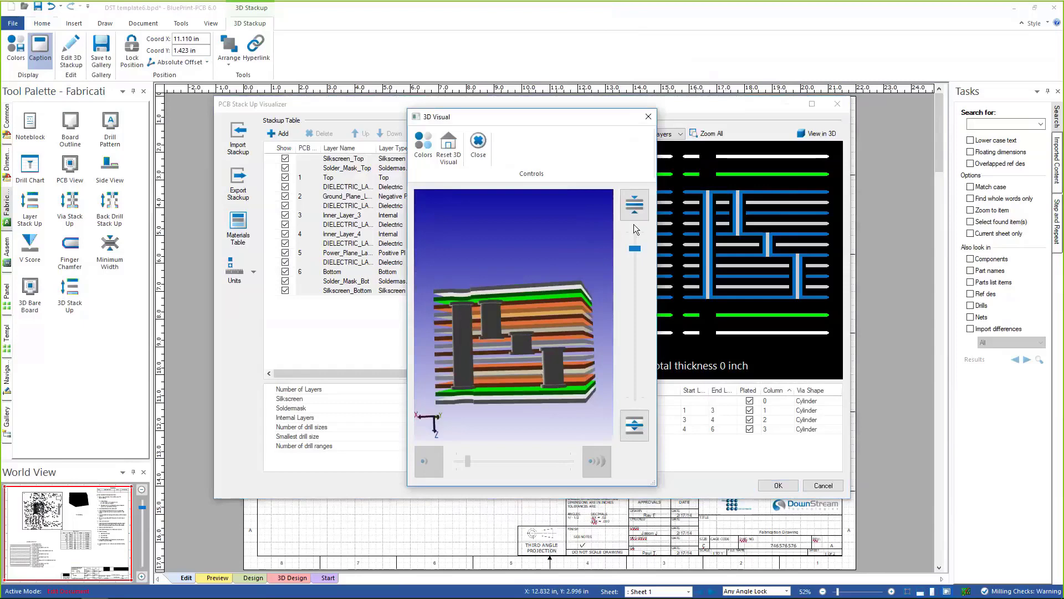
{"action": "left_click", "coordinate": [648, 117]}
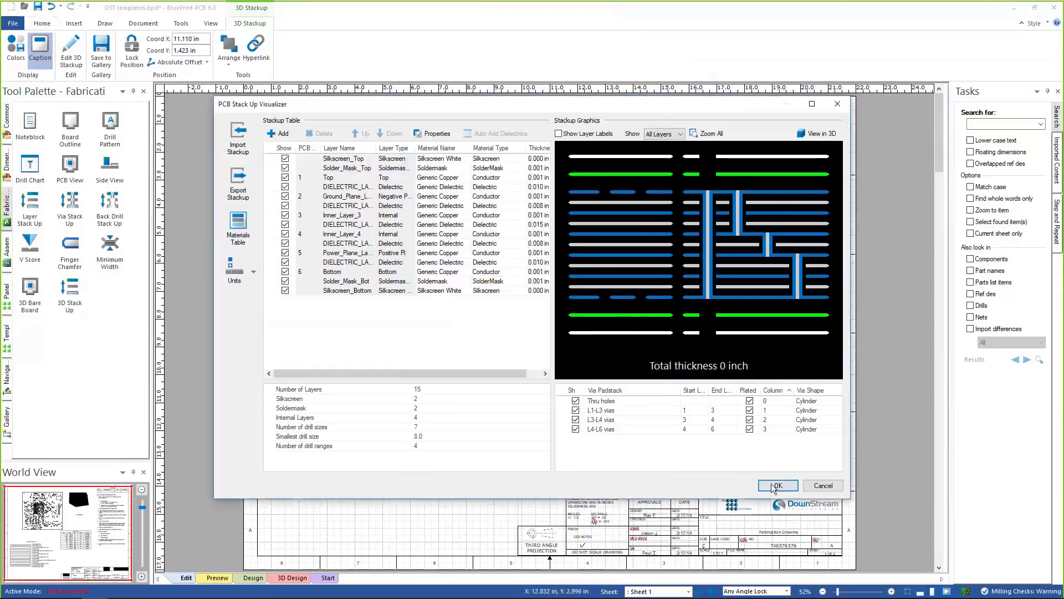
Accept the stack-up edits, updating Generic Dielectric in the material table and auto-updating all selected template elements with component height refreshed from CAD data
{"action": "left_click", "coordinate": [775, 486]}
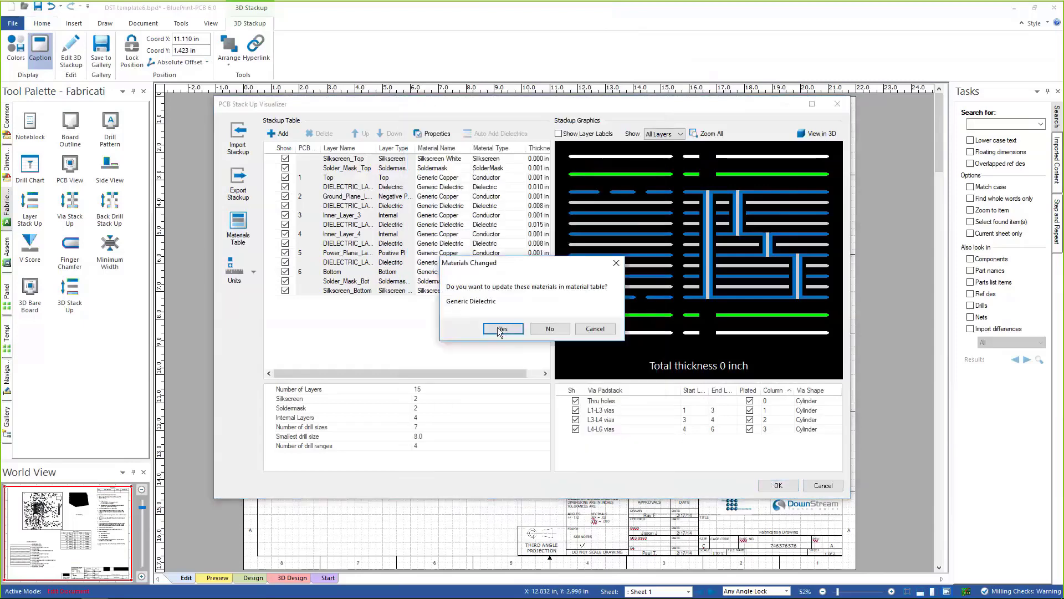
{"action": "left_click", "coordinate": [501, 329]}
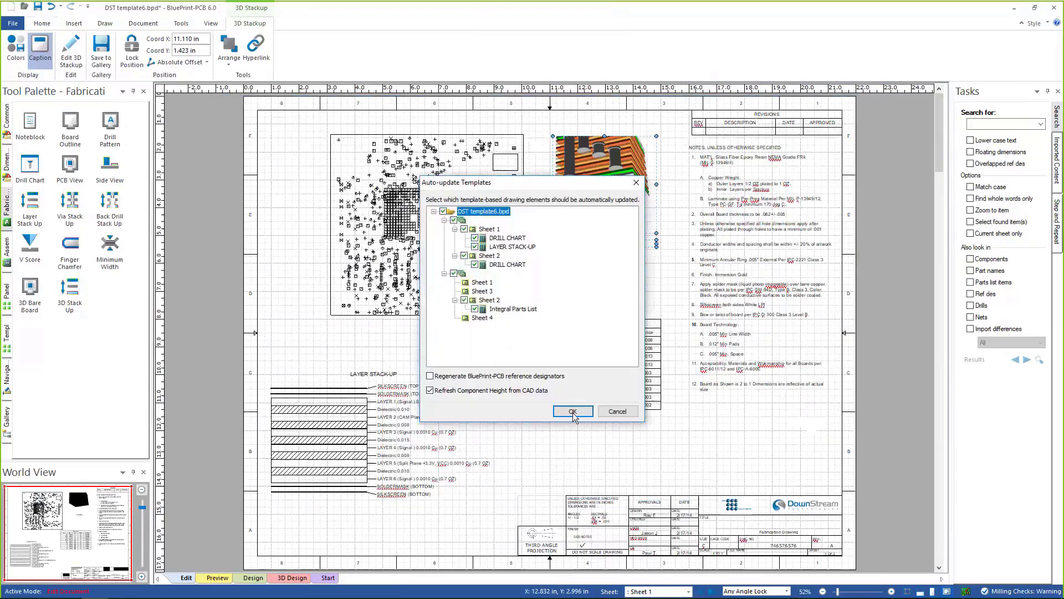
{"action": "left_click", "coordinate": [573, 411]}
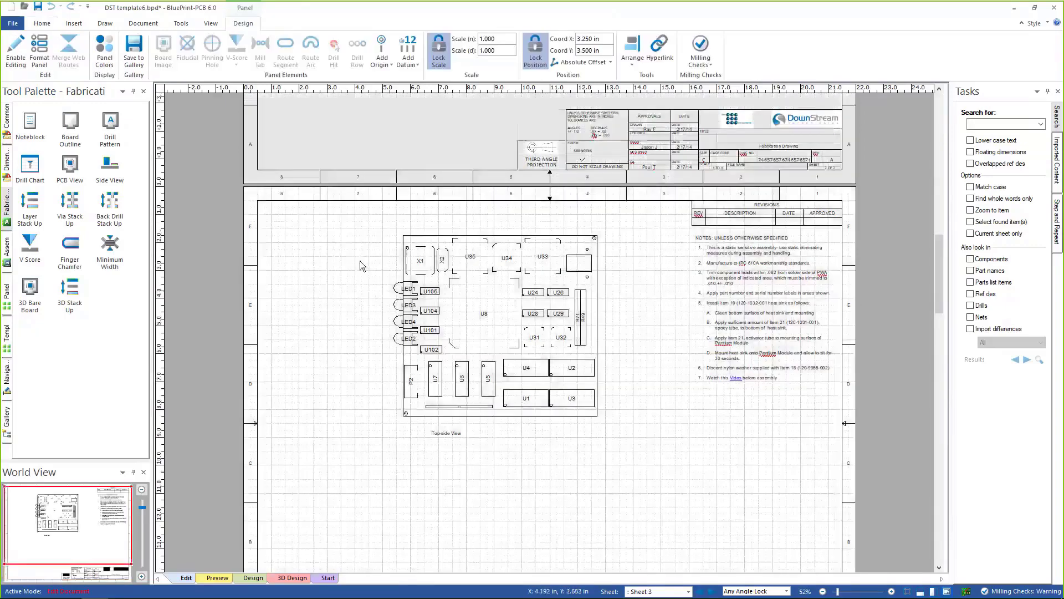
Move the top-side board view toward the left border of the assembly drawing sheet
{"action": "left_click", "coordinate": [446, 234]}
{"action": "left_click_drag", "start_coordinate": [446, 234], "coordinate": [333, 229]}
{"action": "scroll", "coordinate": [180, 288], "scroll_direction": "down", "scroll_amount": 3}
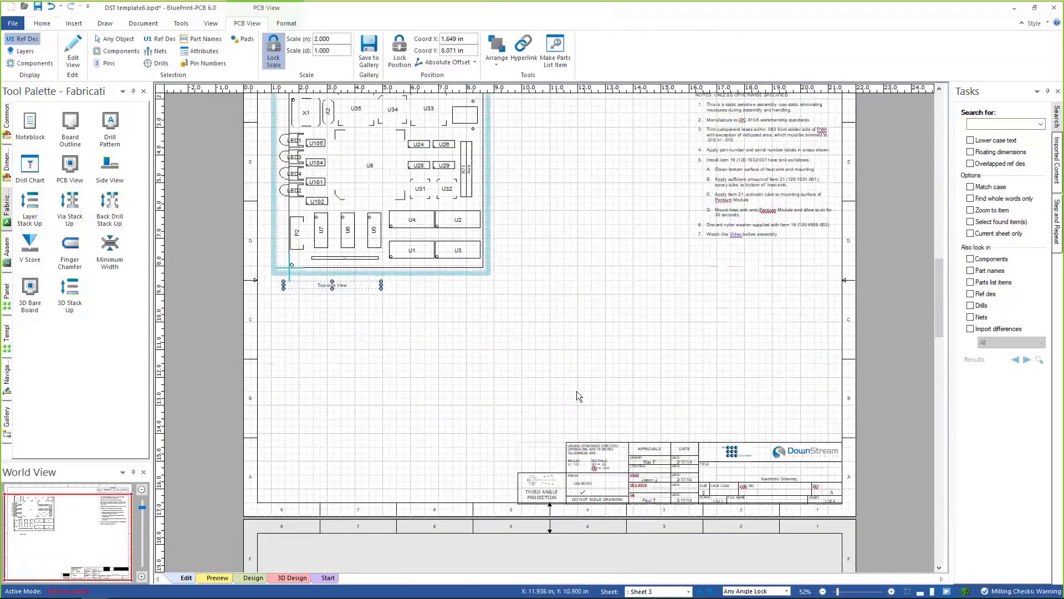
Insert a 3D PCB Assembly view above the title block of the assembly sheet and enlarge it to show the whole board
{"action": "left_click", "coordinate": [8, 249]}
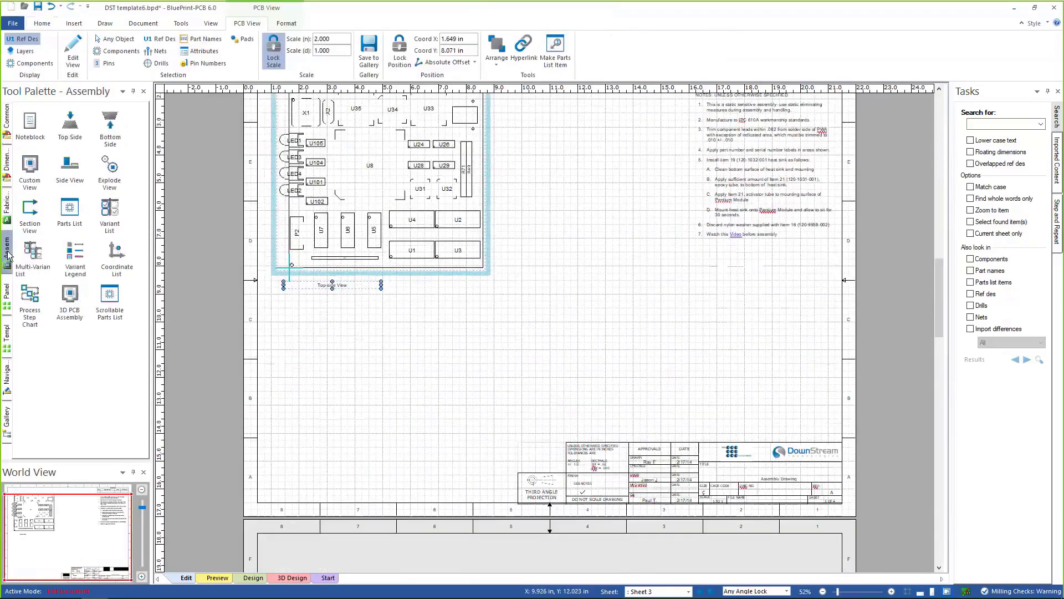
{"action": "left_click_drag", "start_coordinate": [70, 297], "coordinate": [557, 284]}
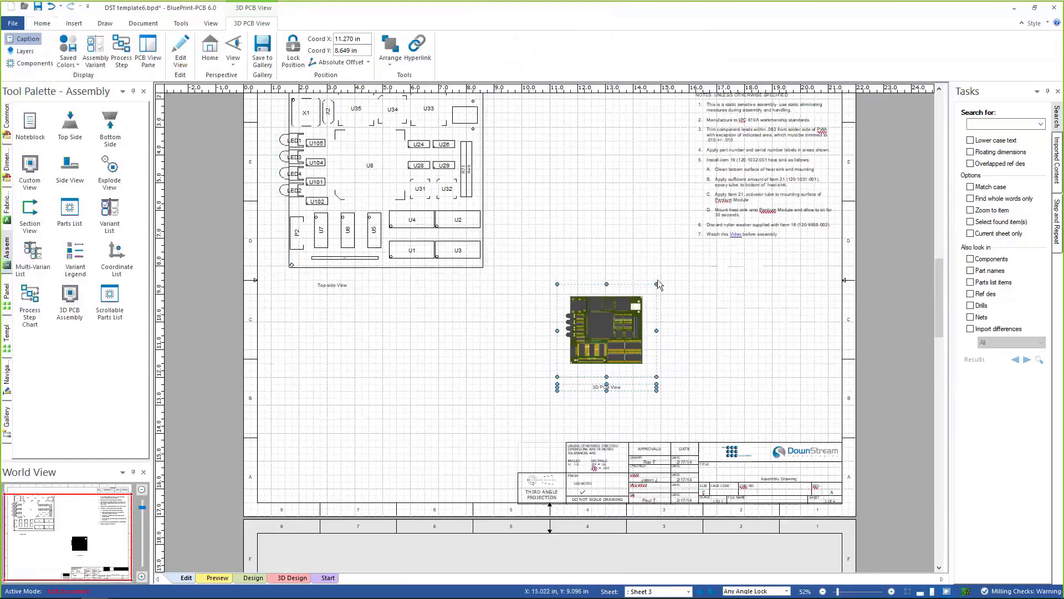
{"action": "left_click_drag", "start_coordinate": [657, 284], "coordinate": [794, 262]}
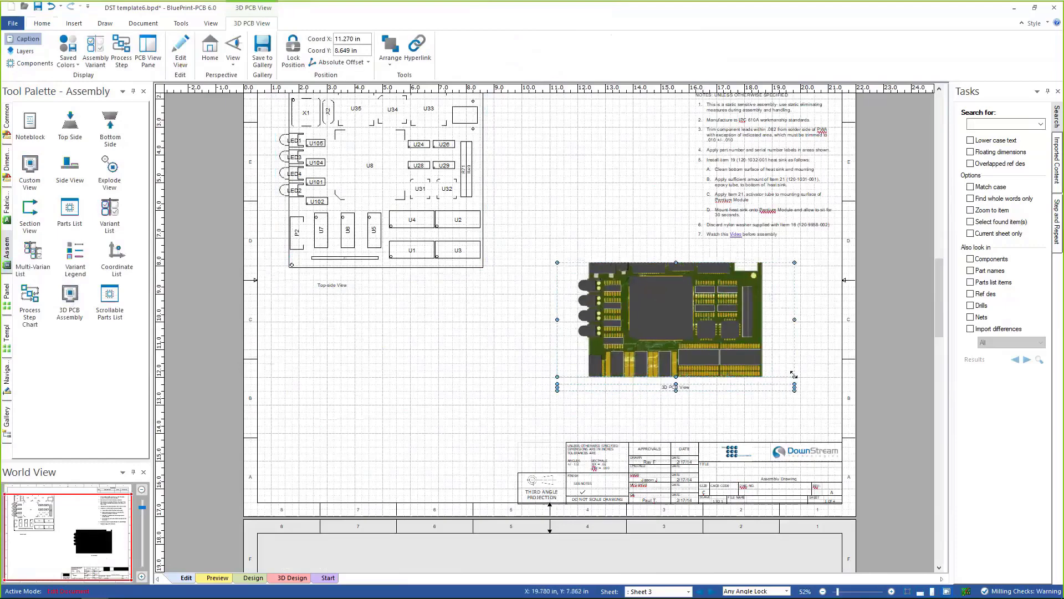
{"action": "left_click_drag", "start_coordinate": [795, 376], "coordinate": [763, 423]}
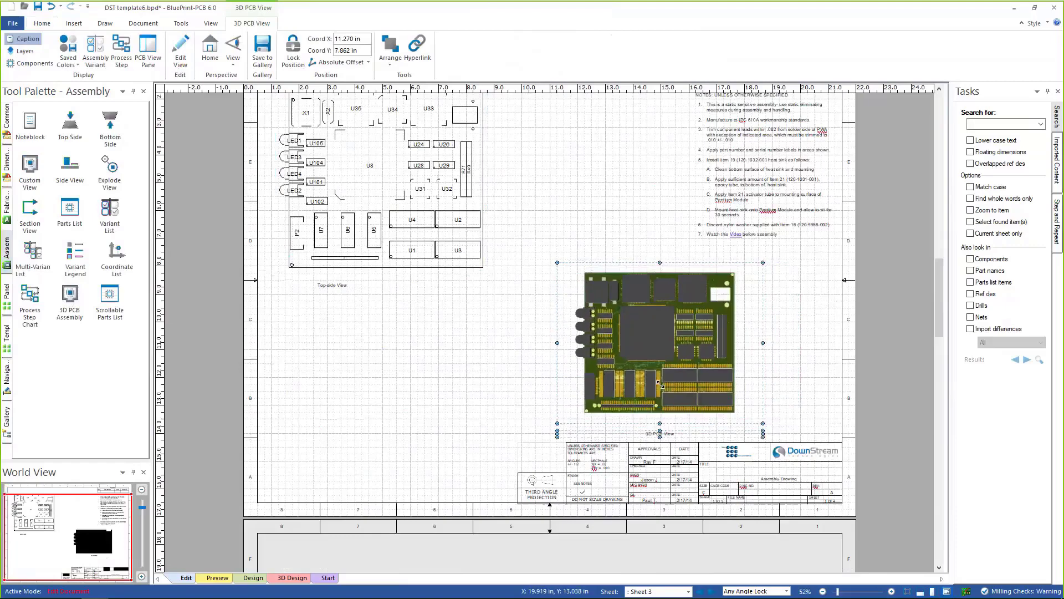
Edit the placed 3D PCB view, applying an X-plane cut and tilting the board to an angled perspective, and return to the sheet
{"action": "right_click", "coordinate": [660, 358]}
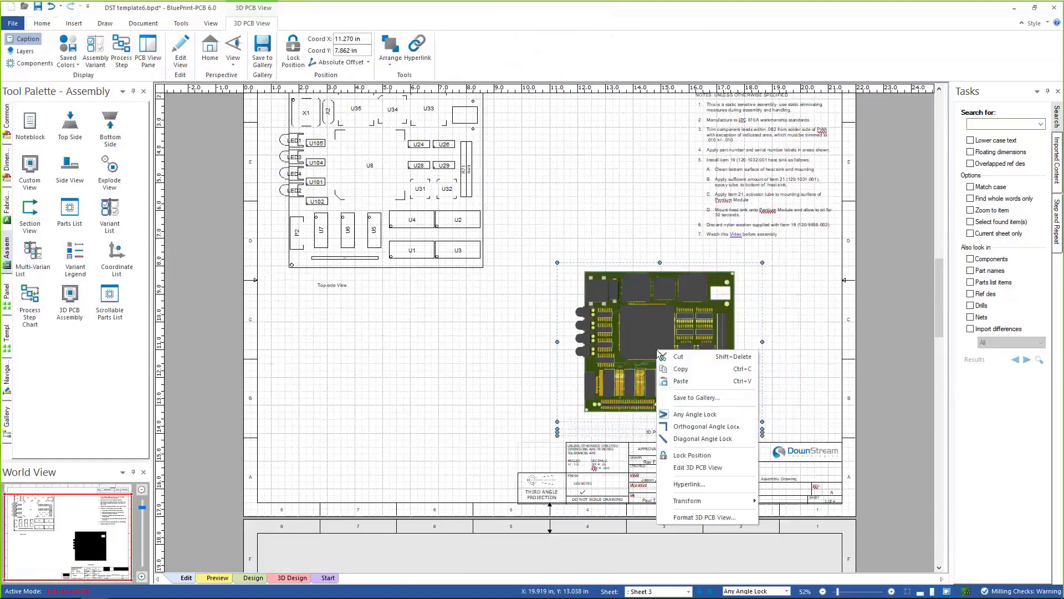
{"action": "left_click", "coordinate": [688, 468]}
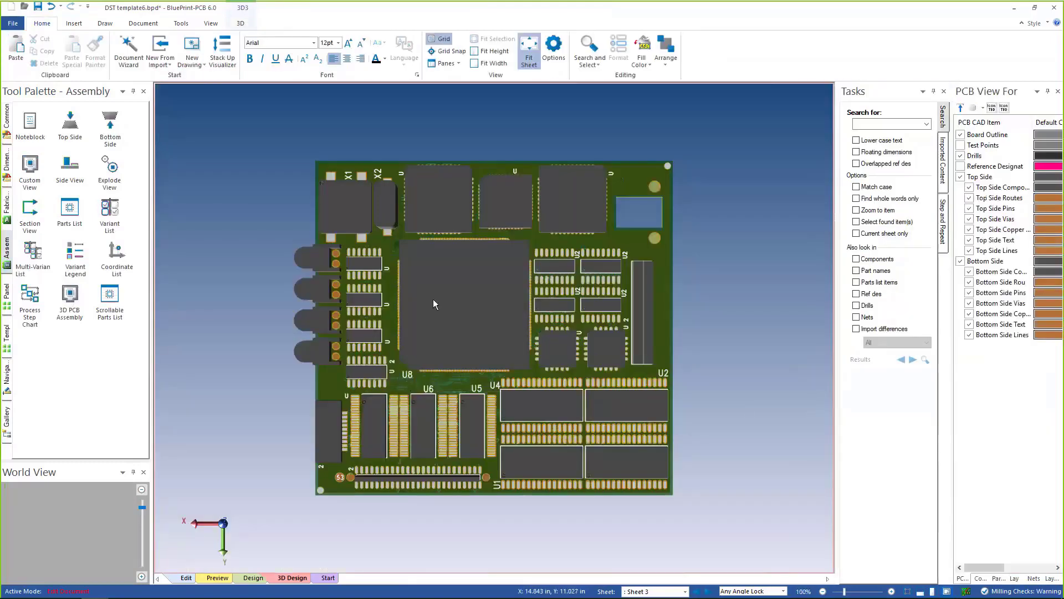
{"action": "middle_click_drag", "start_coordinate": [433, 298], "coordinate": [440, 258]}
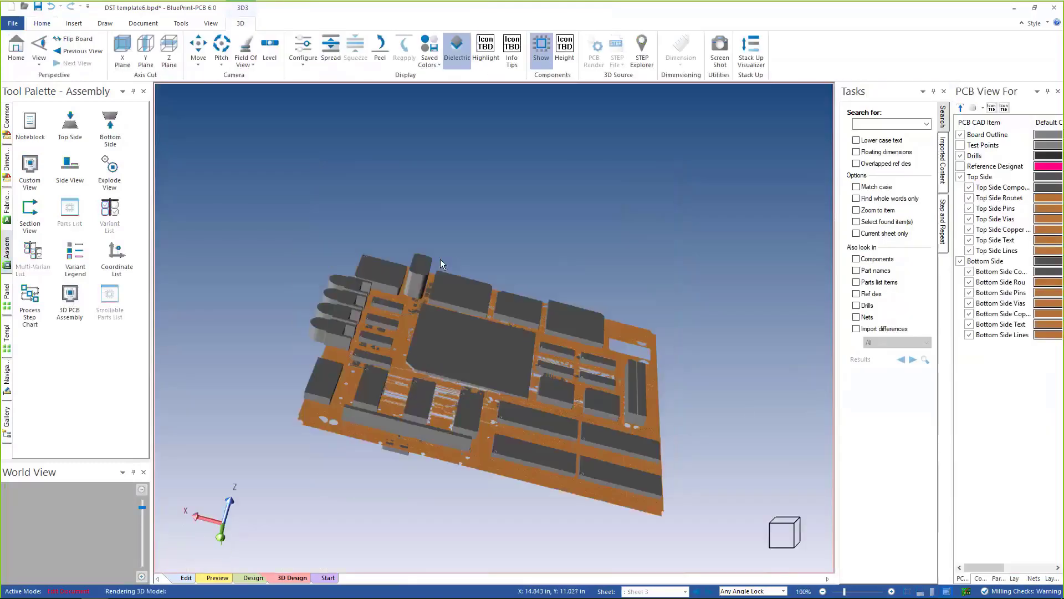
{"action": "left_click", "coordinate": [121, 51]}
{"action": "middle_click_drag", "start_coordinate": [325, 378], "coordinate": [408, 434]}
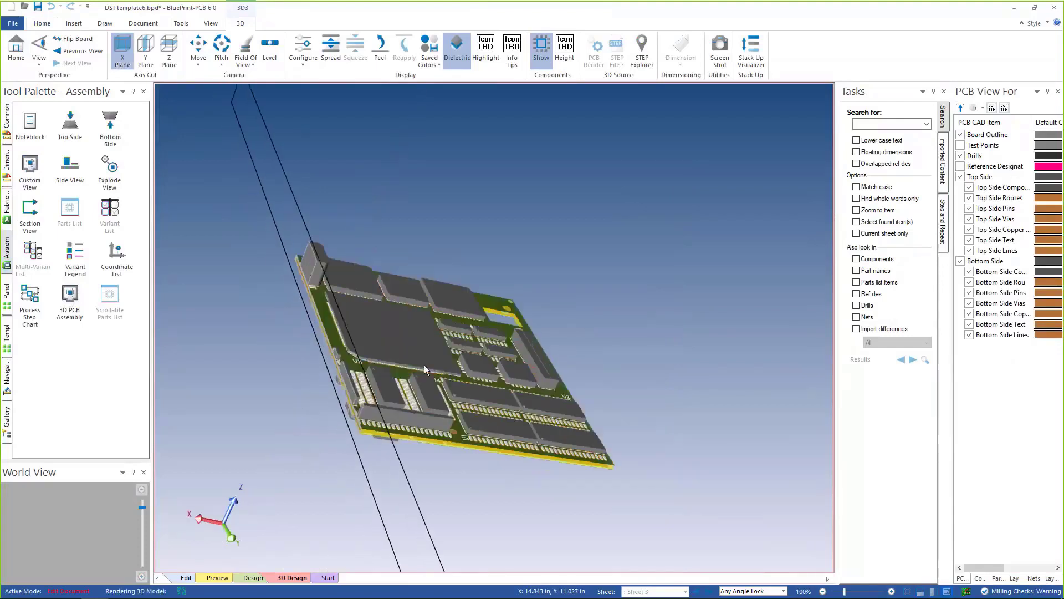
{"action": "middle_click_drag", "start_coordinate": [487, 362], "coordinate": [512, 352]}
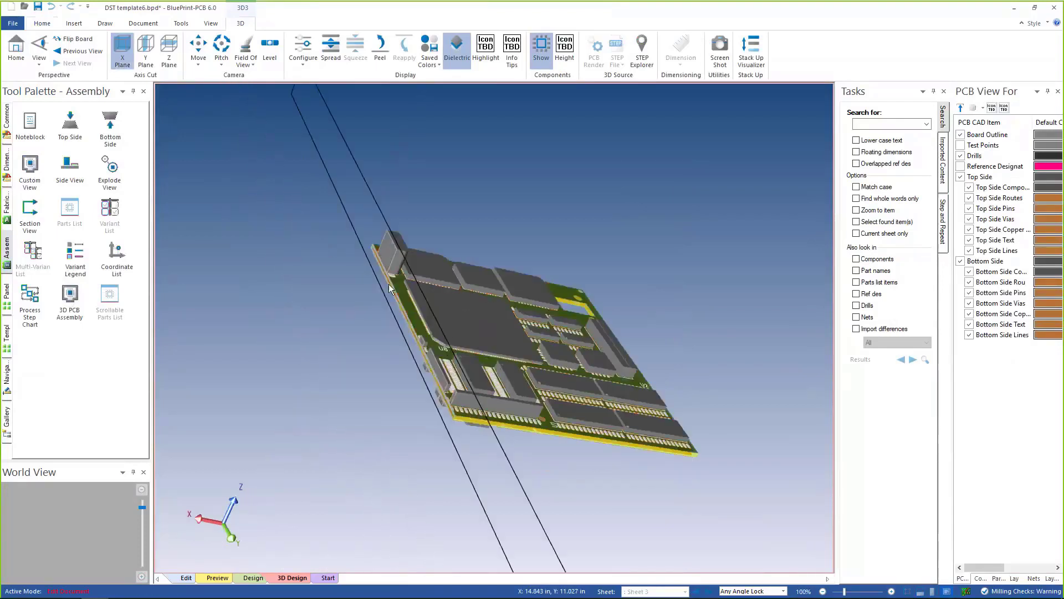
{"action": "left_click", "coordinate": [186, 578]}
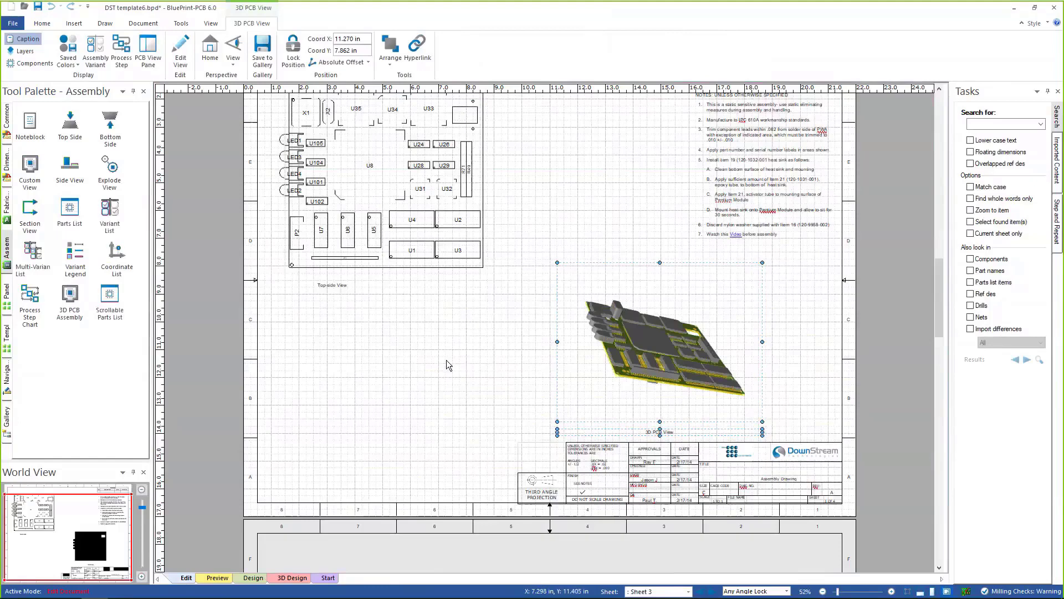
Delete the fabrication notes block from the first sheet of the fabrication drawing
{"action": "scroll", "coordinate": [446, 360], "scroll_direction": "down", "scroll_amount": 10}
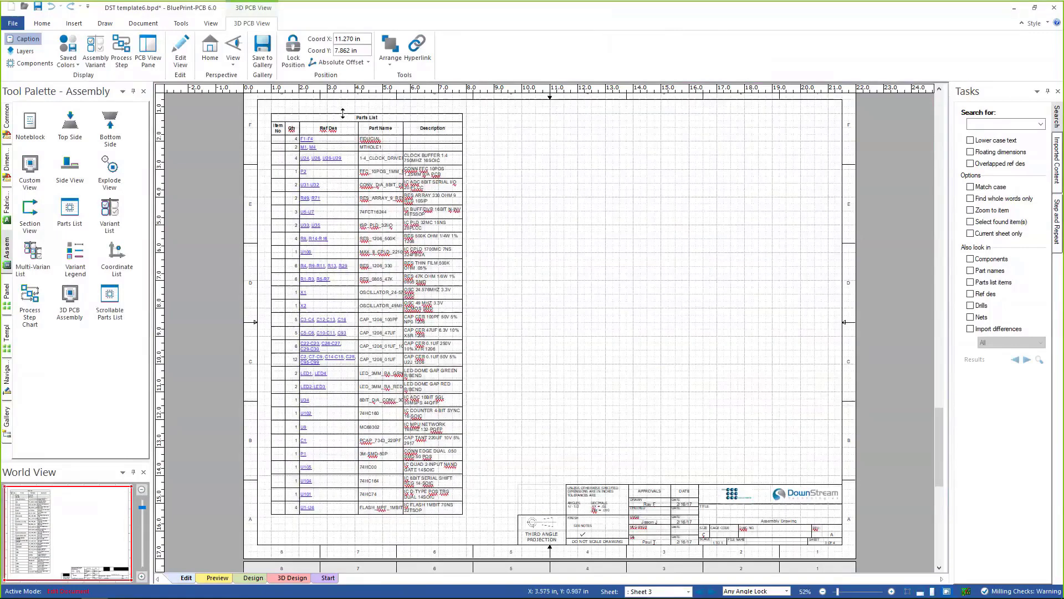
{"action": "left_click", "coordinate": [343, 113]}
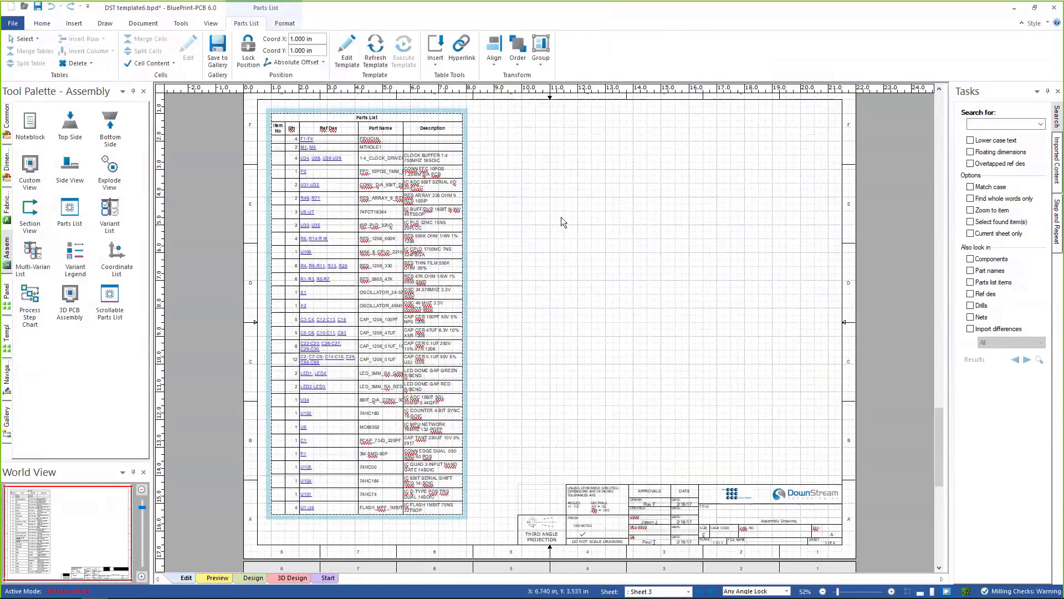
{"action": "scroll", "coordinate": [565, 239], "scroll_direction": "up", "scroll_amount": 10}
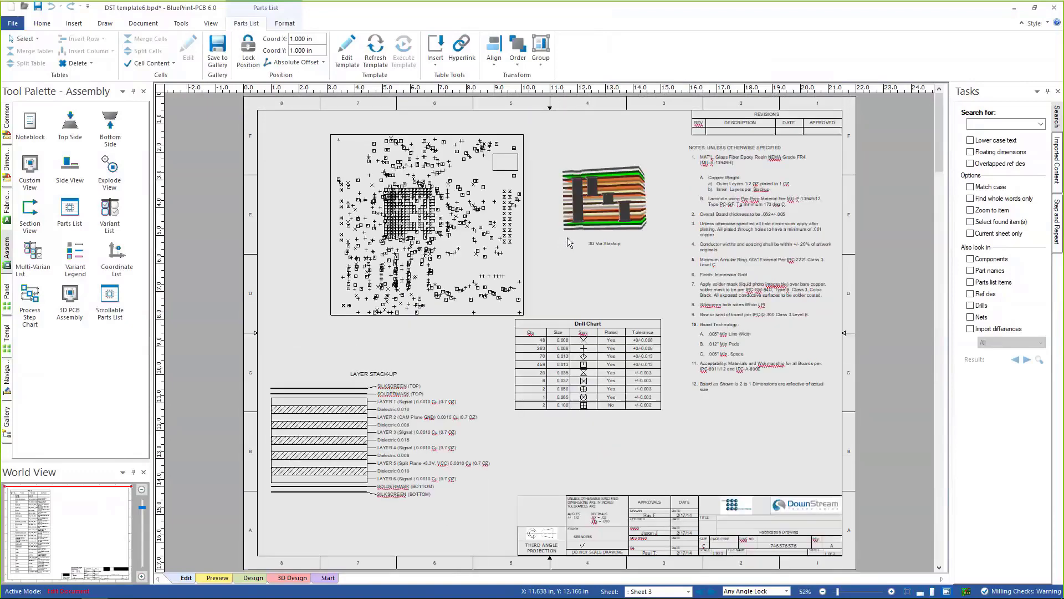
{"action": "left_click", "coordinate": [737, 155]}
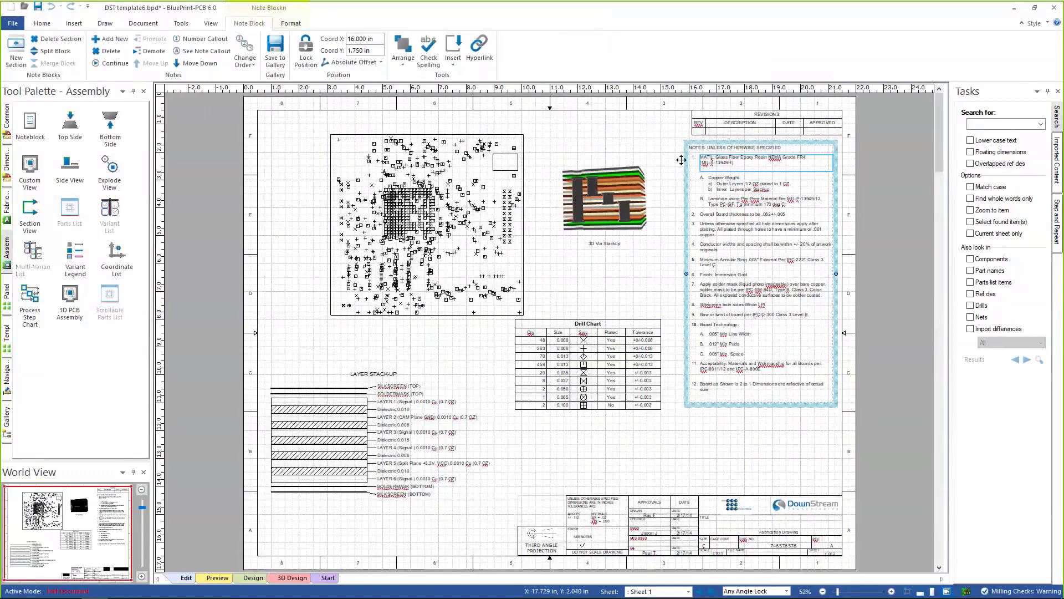
{"action": "left_click", "coordinate": [683, 158]}
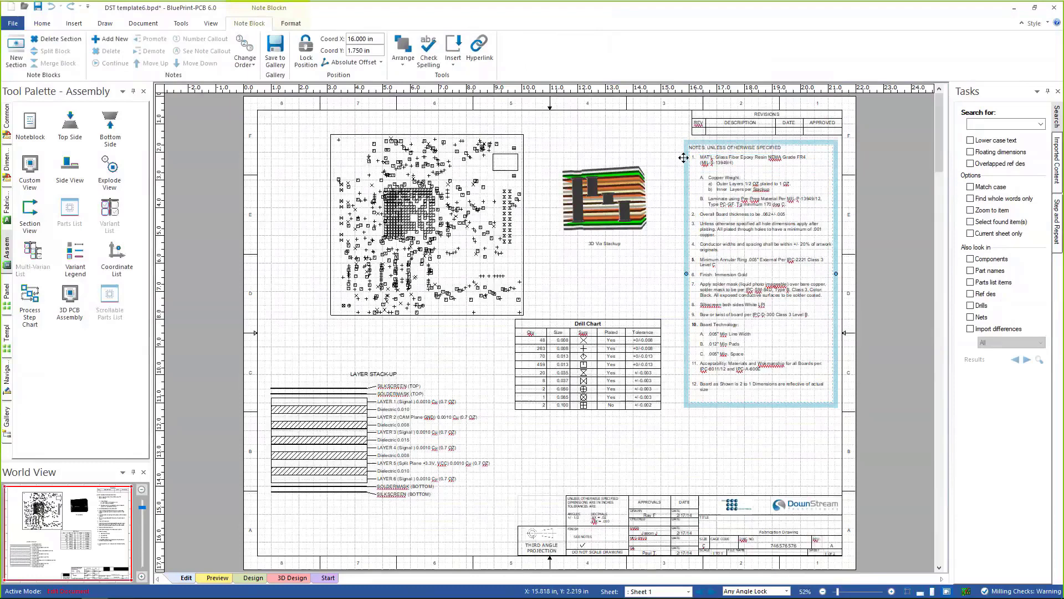
{"action": "key", "text": "Delete"}
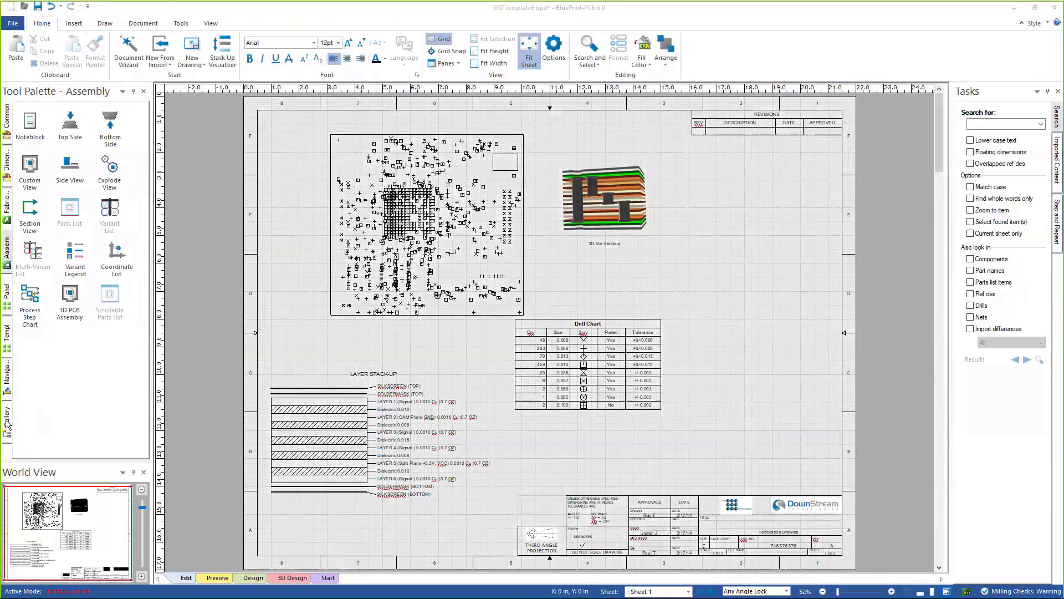
Place the "scroll note block.gly" gallery item beside the 3D via stackup, make it taller and scroll through its notes
{"action": "left_click", "coordinate": [7, 424]}
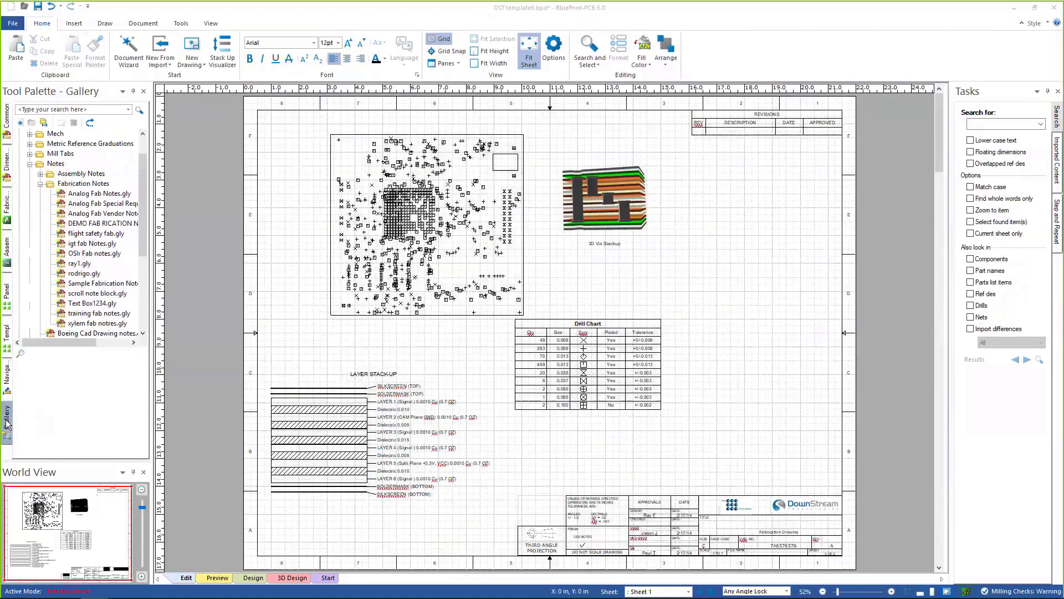
{"action": "left_click", "coordinate": [100, 313]}
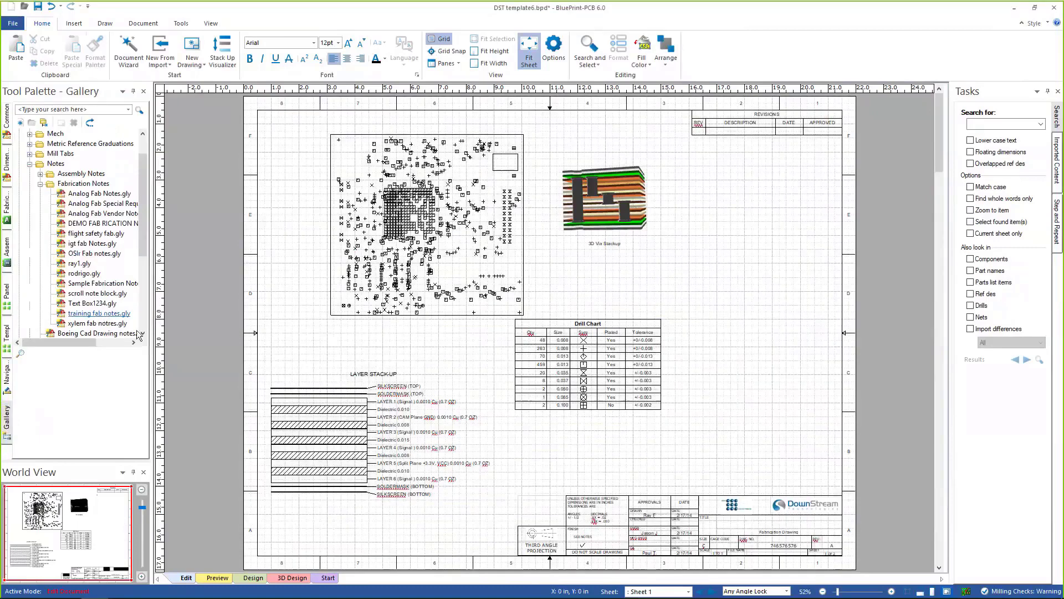
{"action": "left_click_drag", "start_coordinate": [89, 295], "coordinate": [715, 161]}
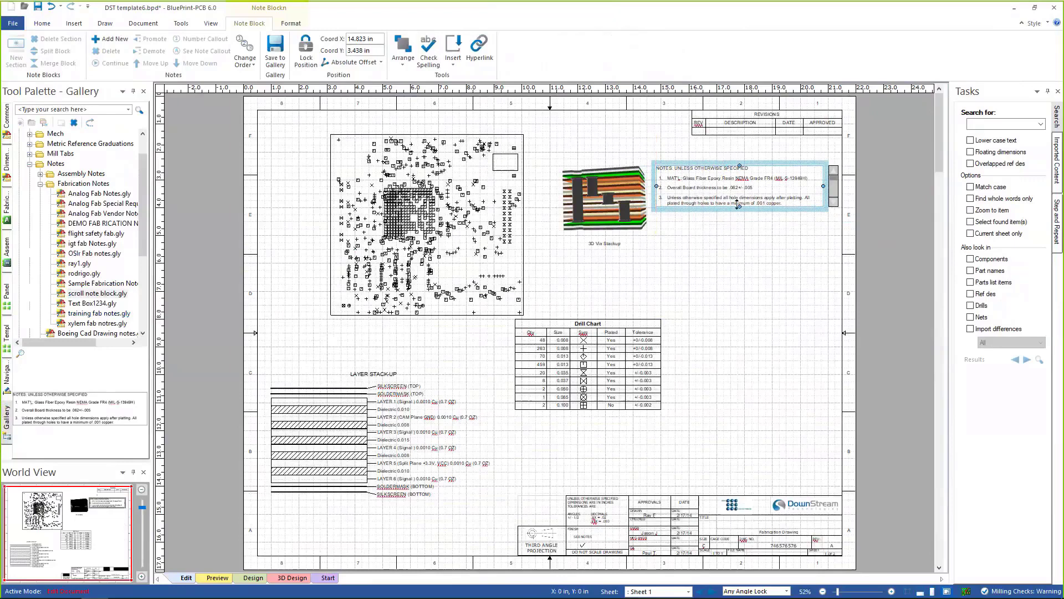
{"action": "left_click_drag", "start_coordinate": [736, 239], "coordinate": [737, 240]}
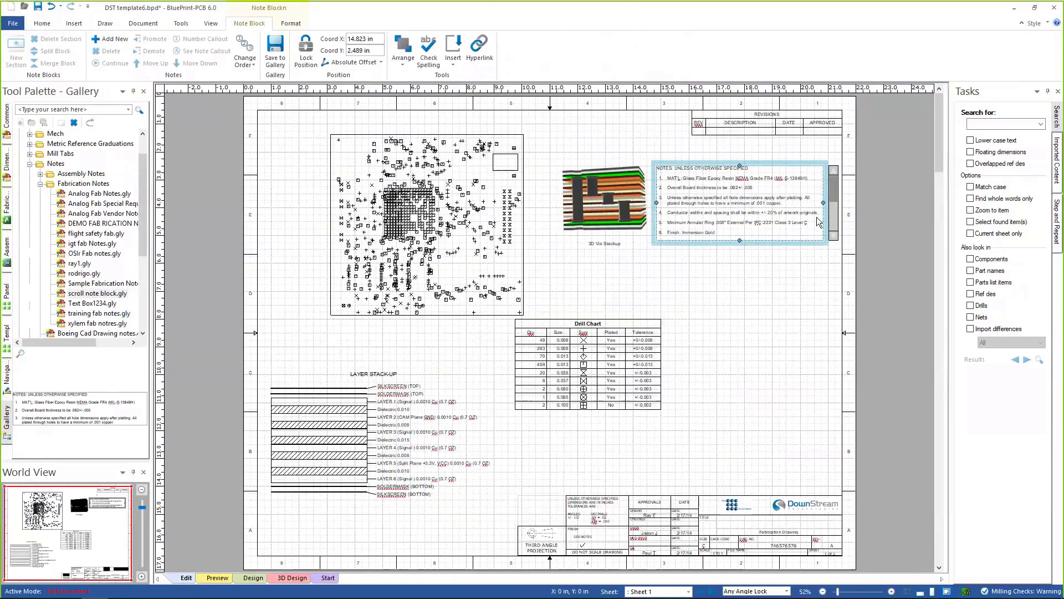
{"action": "scroll", "coordinate": [837, 192], "scroll_direction": "down", "scroll_amount": 3}
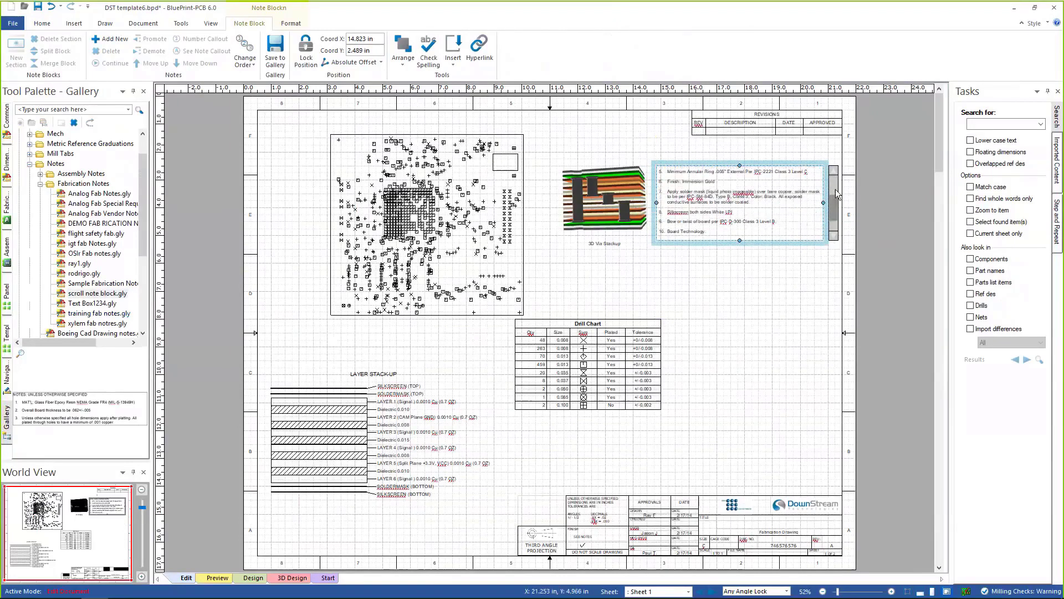
{"action": "scroll", "coordinate": [837, 193], "scroll_direction": "down", "scroll_amount": 2}
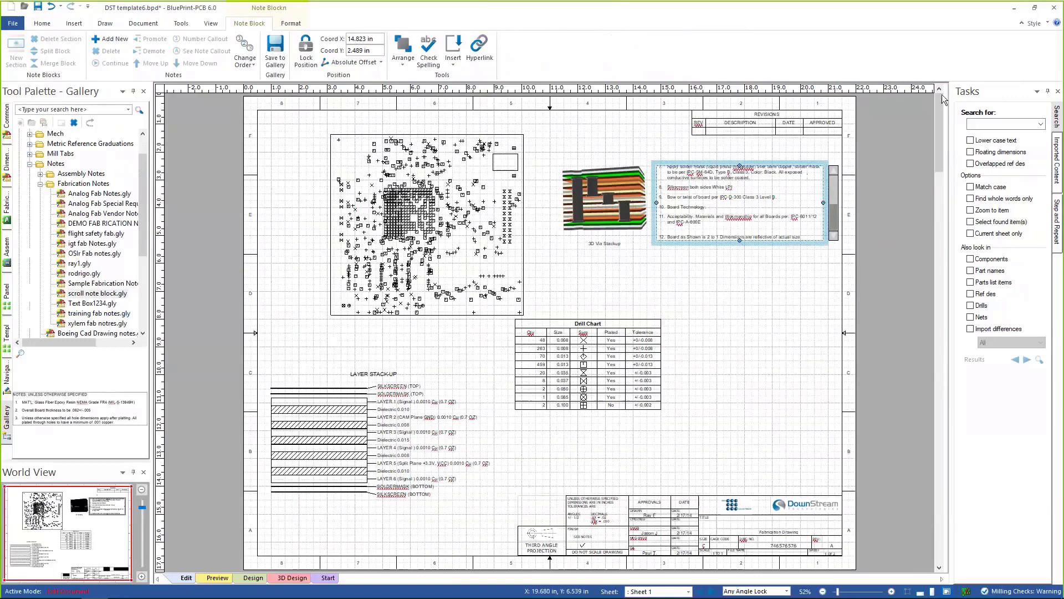
Insert a 3D PCB Assembly view beside the parts list on the assembly sheet and enlarge it to show the whole board
{"action": "left_click_drag", "start_coordinate": [942, 128], "coordinate": [935, 460]}
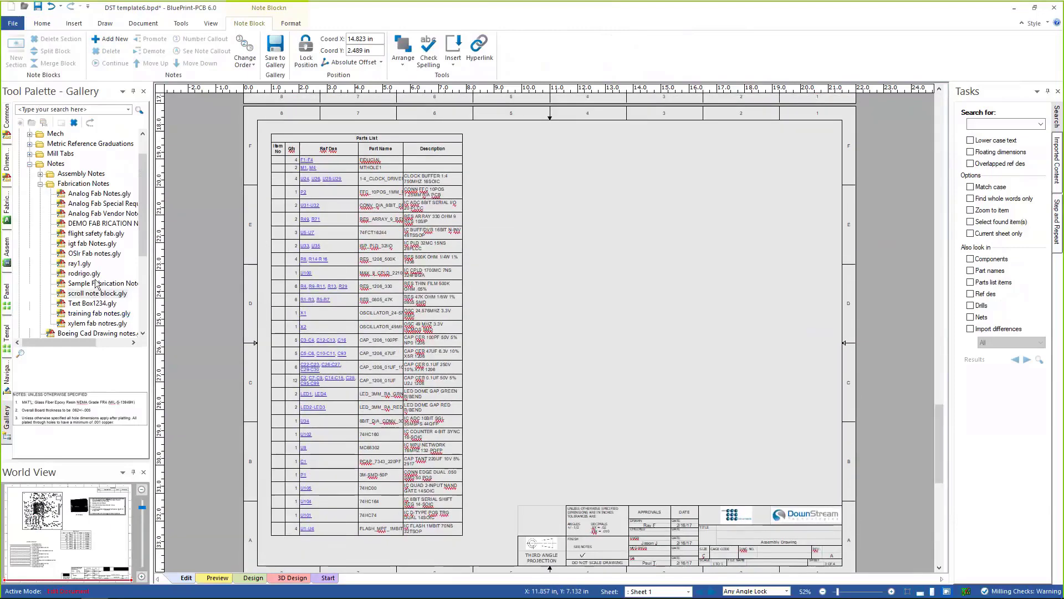
{"action": "left_click", "coordinate": [7, 248]}
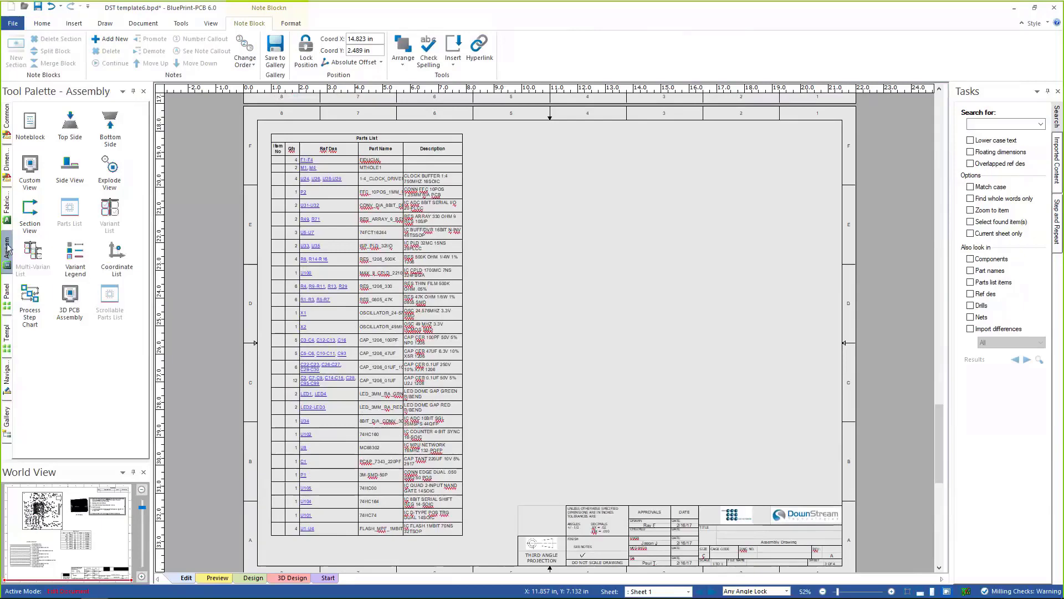
{"action": "left_click", "coordinate": [70, 296]}
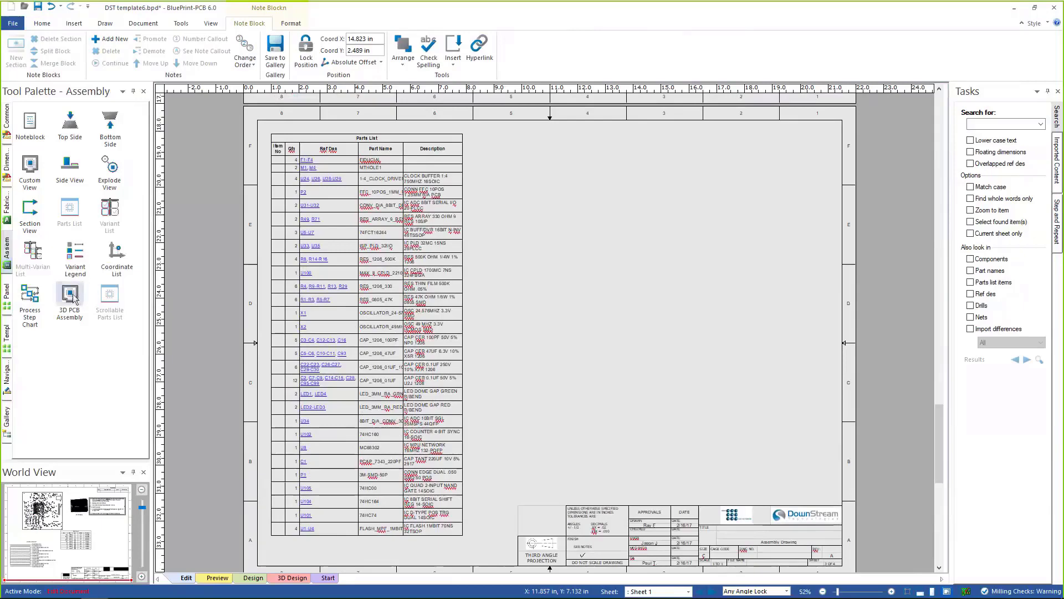
{"action": "left_click", "coordinate": [573, 181]}
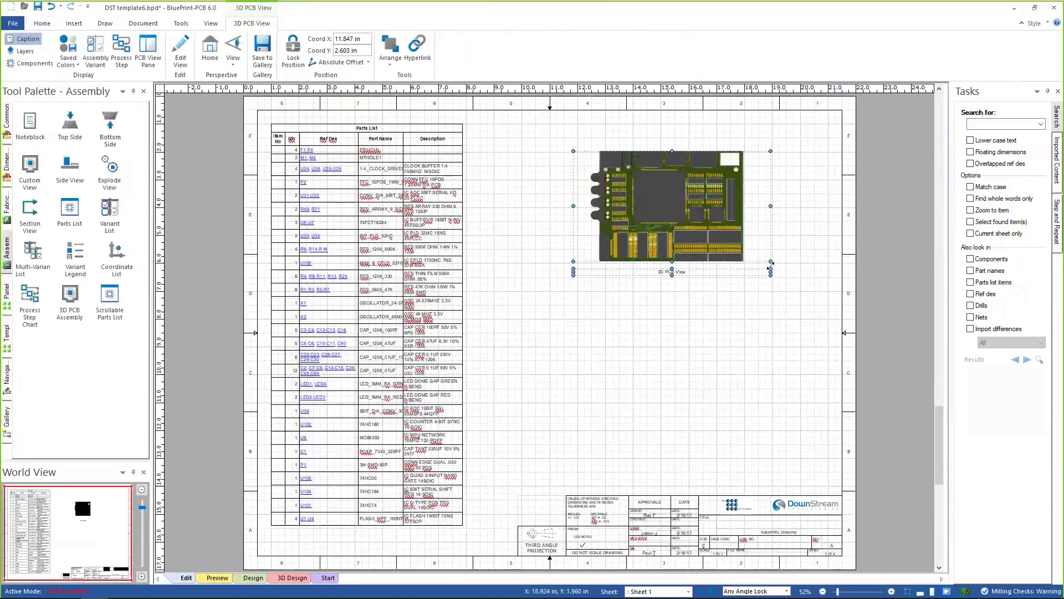
{"action": "left_click_drag", "start_coordinate": [771, 266], "coordinate": [791, 317]}
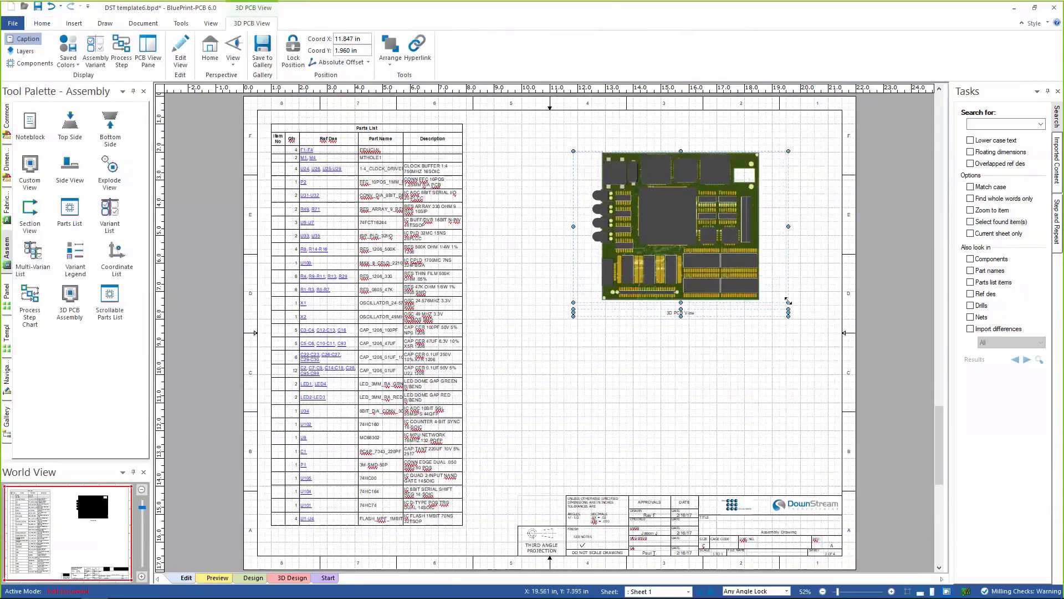
Insert a Scrollable Parts List, move it directly below the 3D PCB view, and make it taller to show more rows
{"action": "left_click", "coordinate": [113, 300]}
{"action": "left_click", "coordinate": [616, 381]}
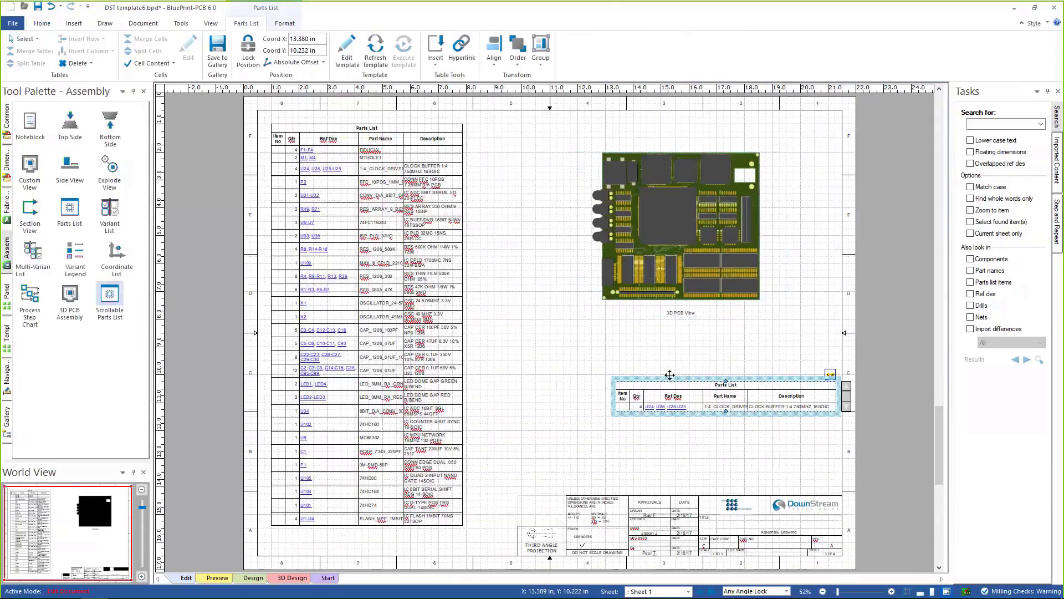
{"action": "left_click_drag", "start_coordinate": [670, 375], "coordinate": [626, 331]}
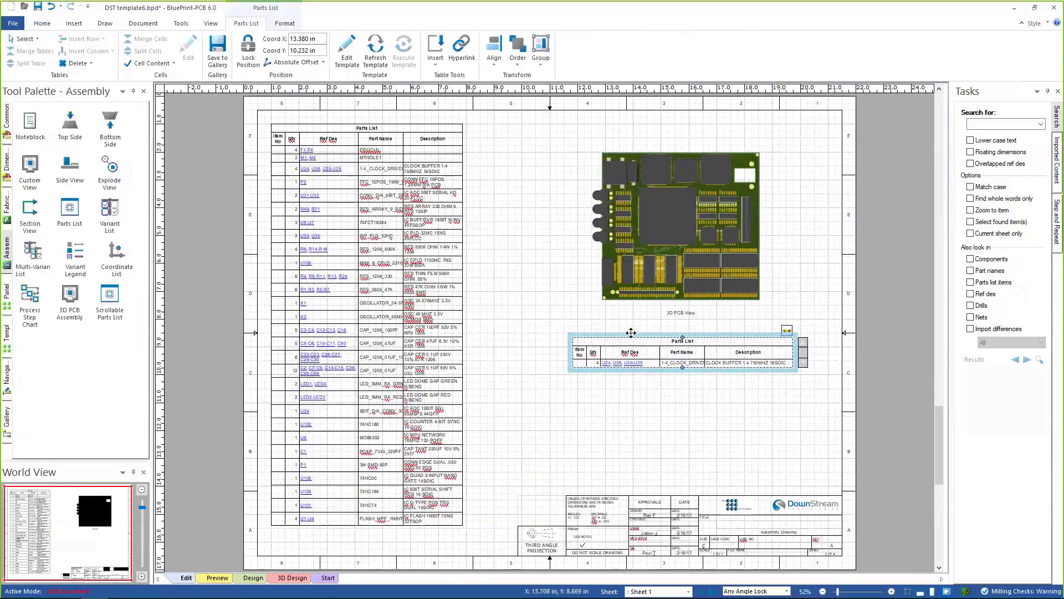
{"action": "left_click_drag", "start_coordinate": [684, 371], "coordinate": [683, 413]}
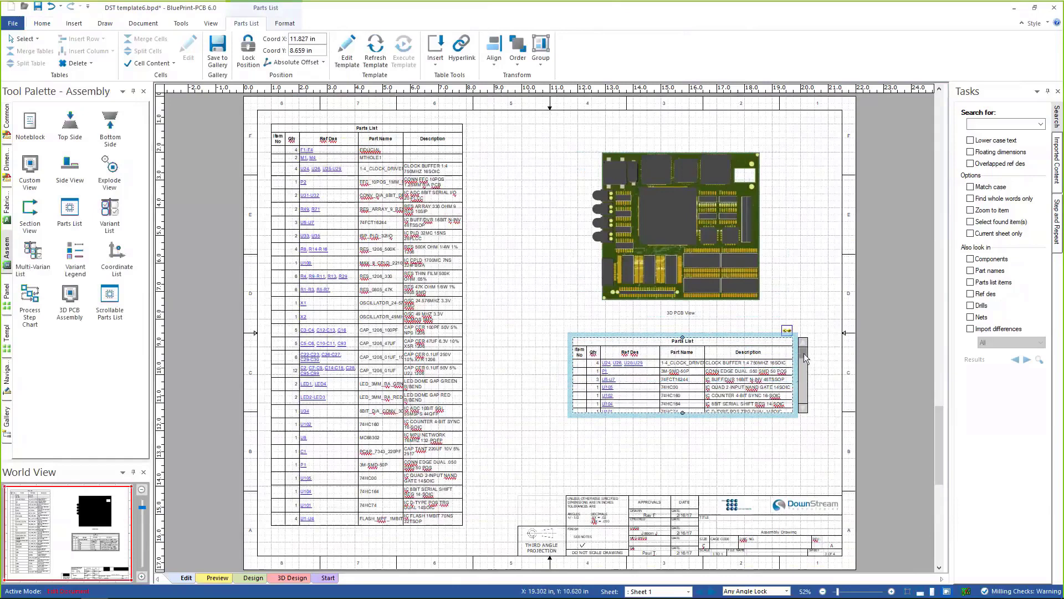
{"action": "left_click_drag", "start_coordinate": [802, 354], "coordinate": [803, 372]}
{"action": "scroll", "coordinate": [805, 396], "scroll_direction": "up", "scroll_amount": 5}
Examine the scrollable parts list's data source settings and its available 3D PCB view links, and scroll through its rows
{"action": "right_click", "coordinate": [640, 336]}
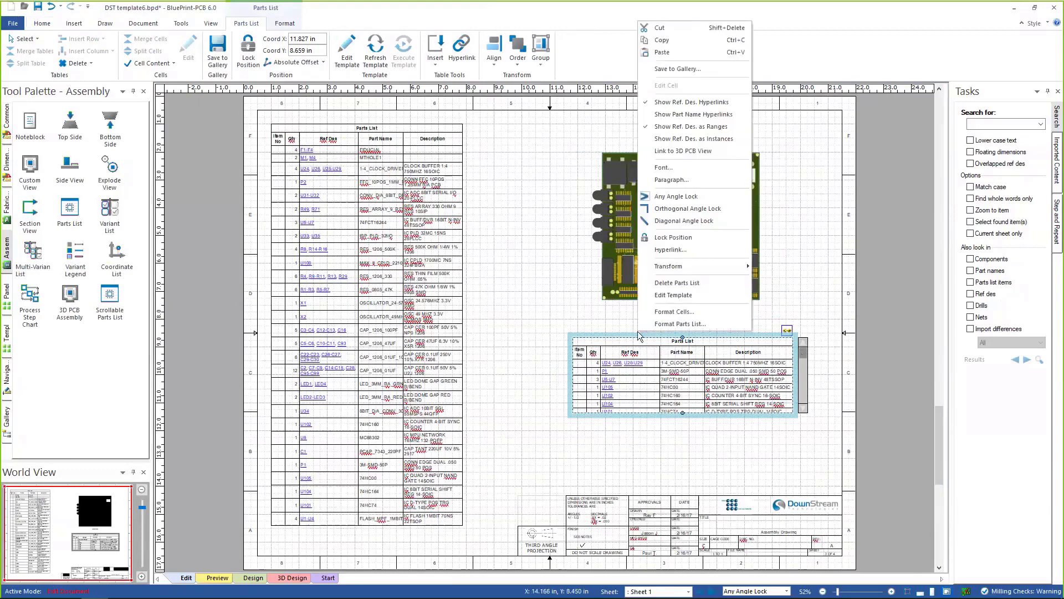
{"action": "left_click", "coordinate": [668, 325]}
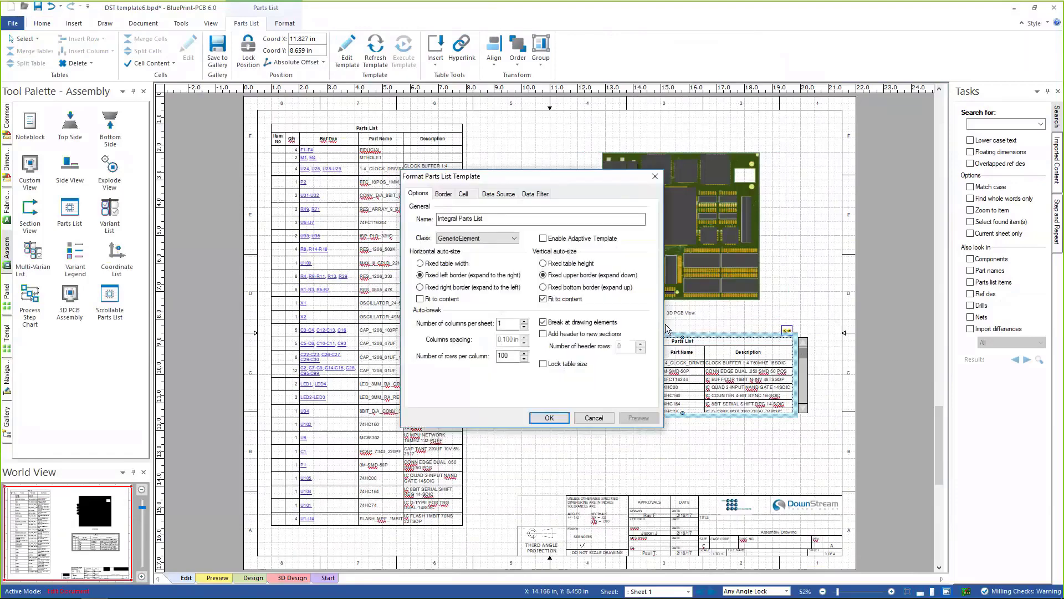
{"action": "left_click", "coordinate": [498, 194]}
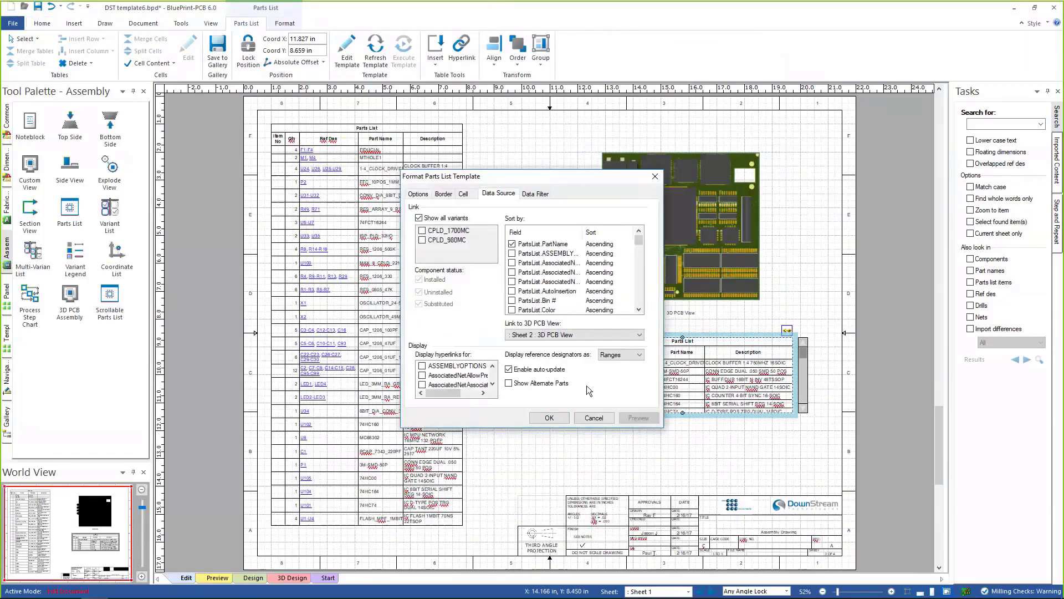
{"action": "left_click", "coordinate": [577, 335]}
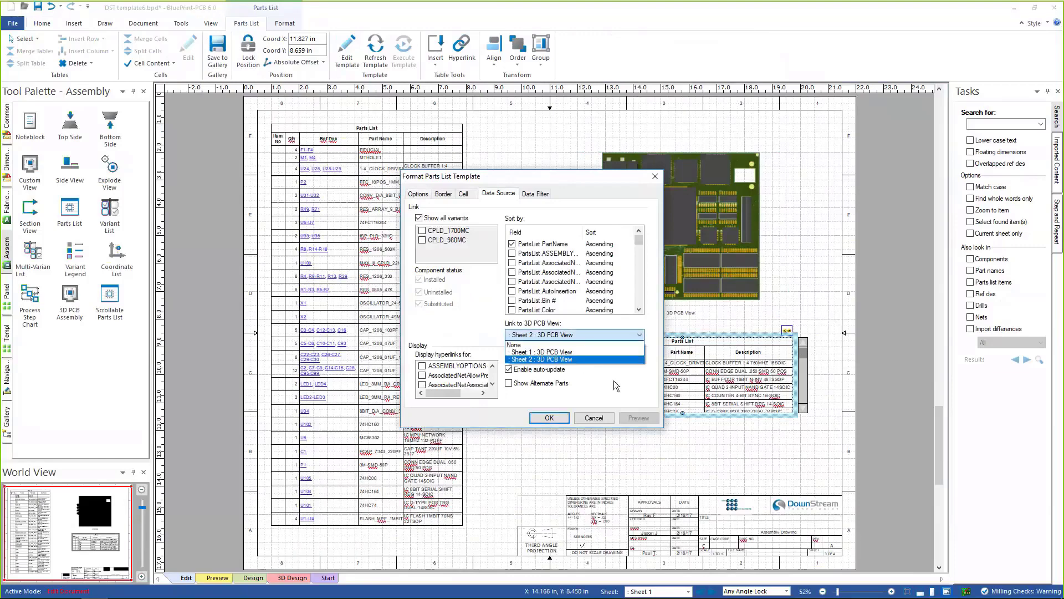
{"action": "left_click", "coordinate": [592, 418]}
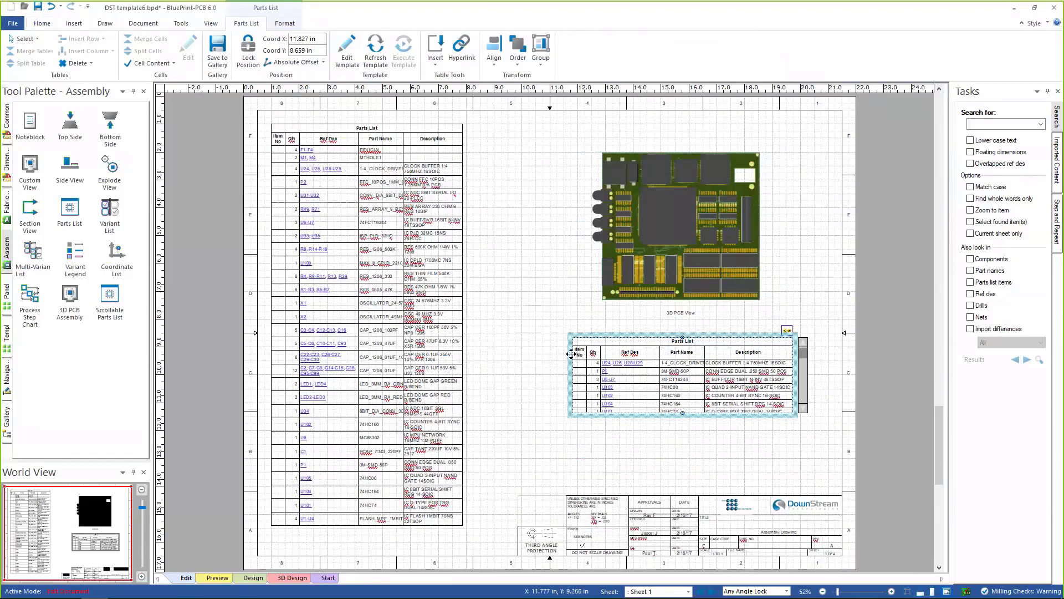
{"action": "scroll", "coordinate": [571, 354], "scroll_direction": "down", "scroll_amount": 2}
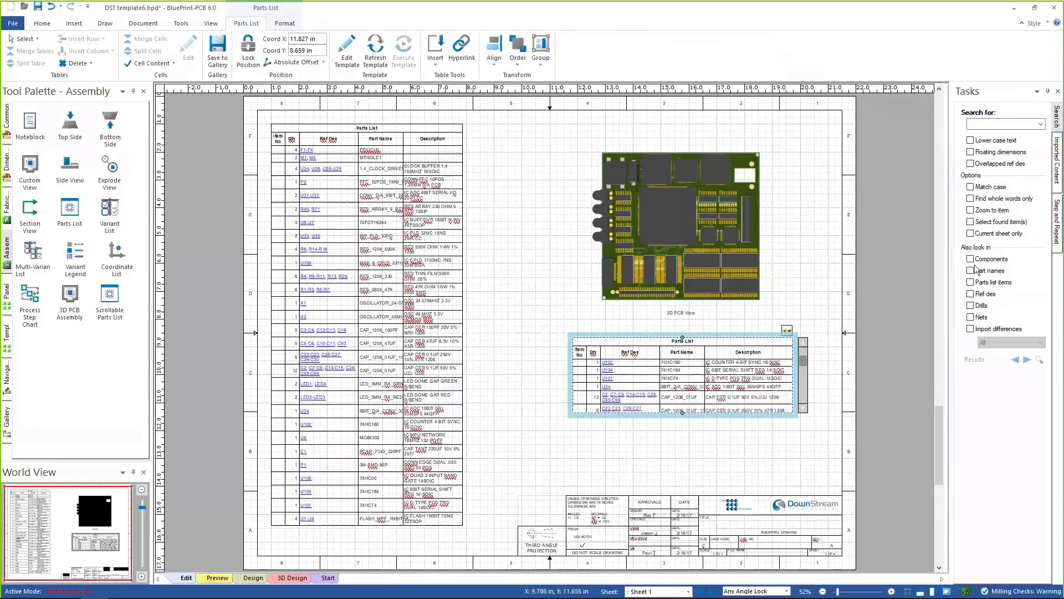
Go to the blank assembly sheet at the document's end, look at the 3D design of the board and return to the sheet
{"action": "left_click_drag", "start_coordinate": [939, 440], "coordinate": [937, 534]}
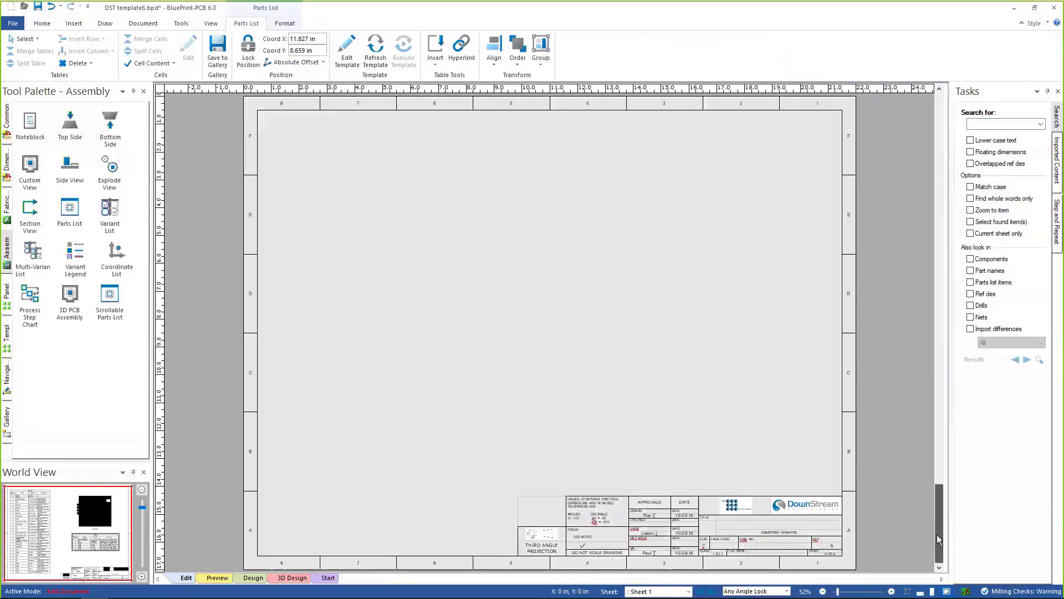
{"action": "left_click", "coordinate": [467, 289]}
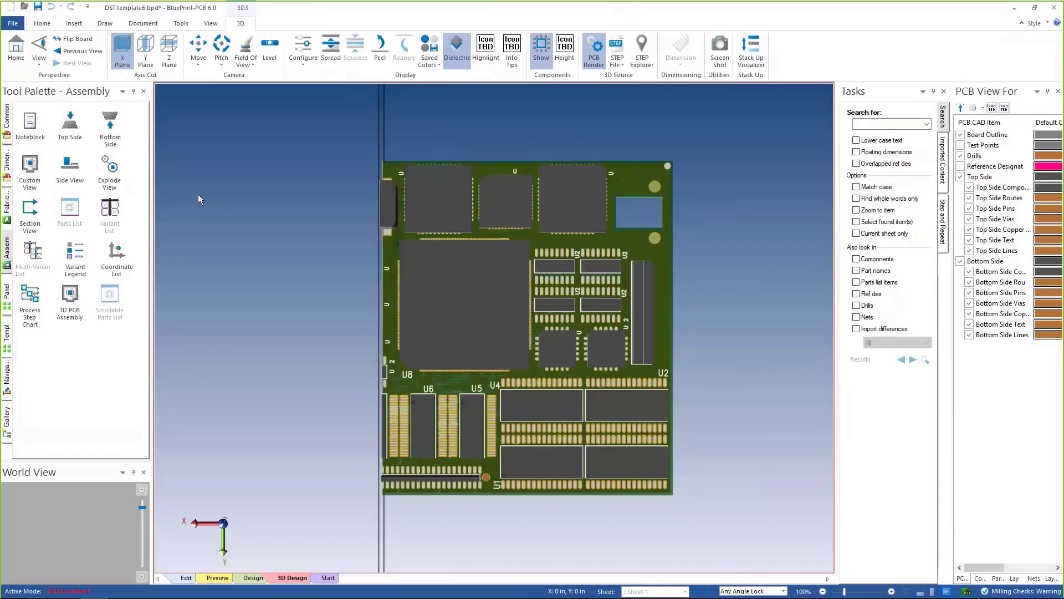
{"action": "left_click", "coordinate": [184, 576]}
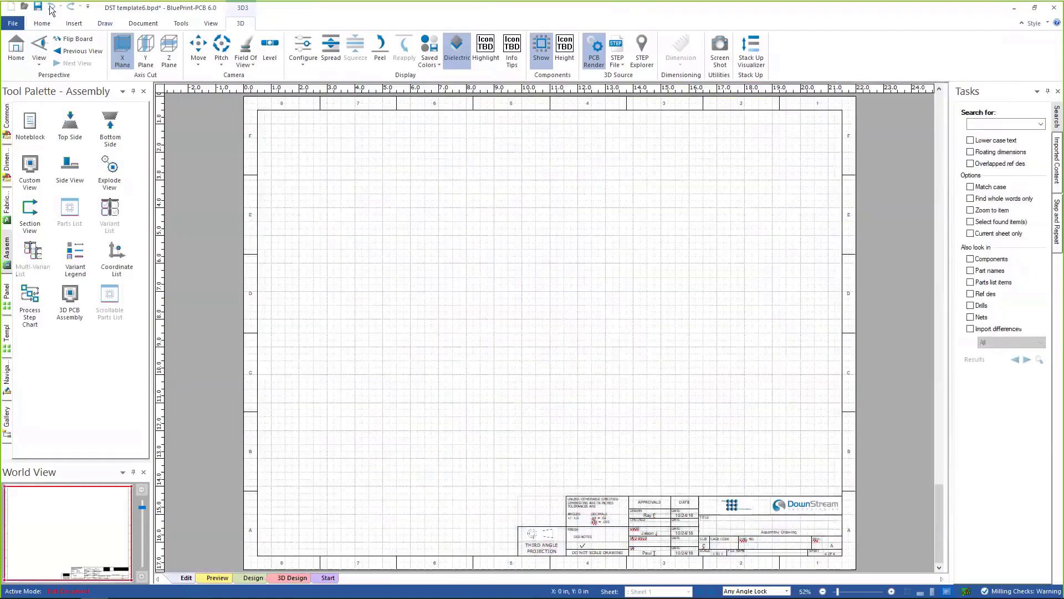
Import the DST Demo 2018.step file as a STEP model
{"action": "left_click", "coordinate": [12, 24]}
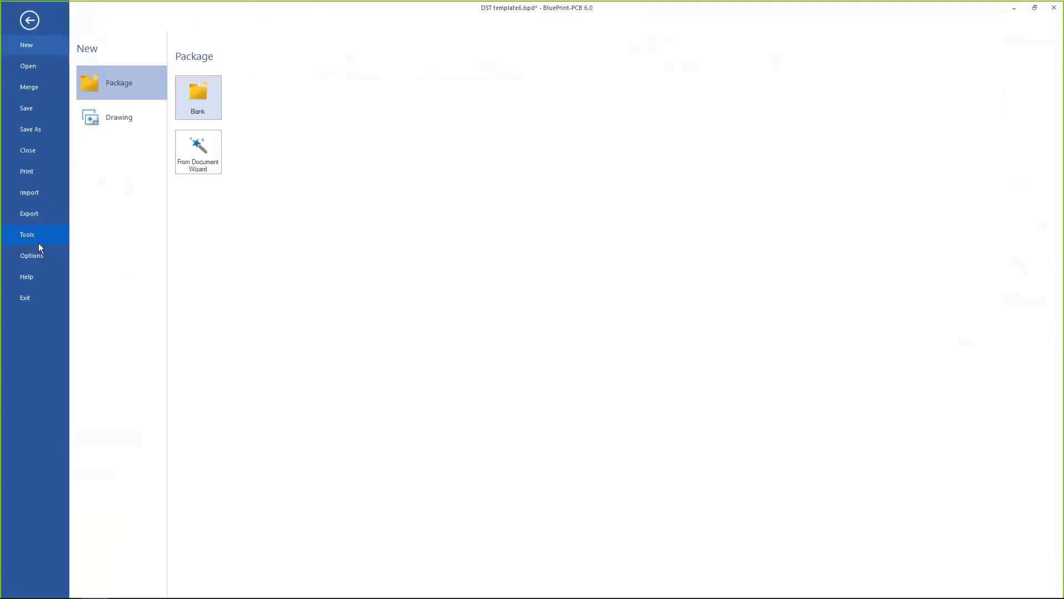
{"action": "left_click", "coordinate": [42, 192]}
{"action": "scroll", "coordinate": [158, 488], "scroll_direction": "down", "scroll_amount": 3}
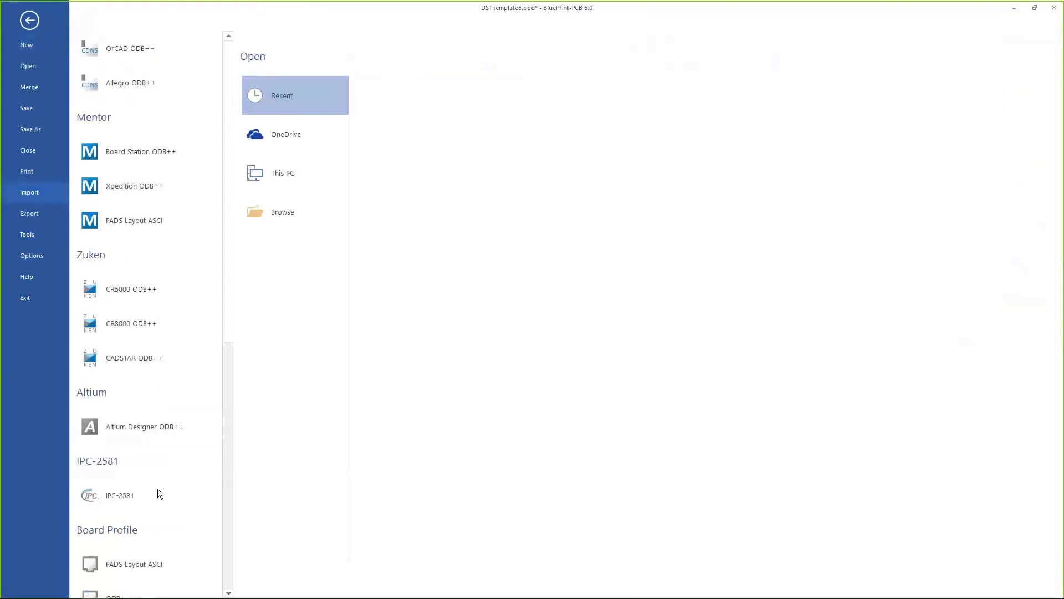
{"action": "scroll", "coordinate": [159, 492], "scroll_direction": "down", "scroll_amount": 5}
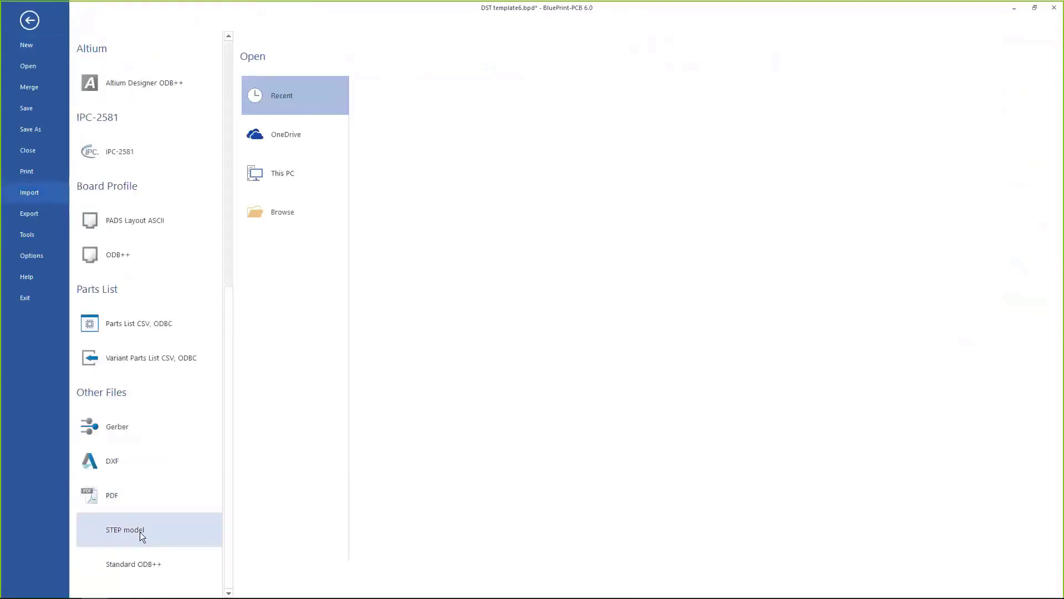
{"action": "left_click", "coordinate": [140, 530]}
{"action": "left_click", "coordinate": [432, 108]}
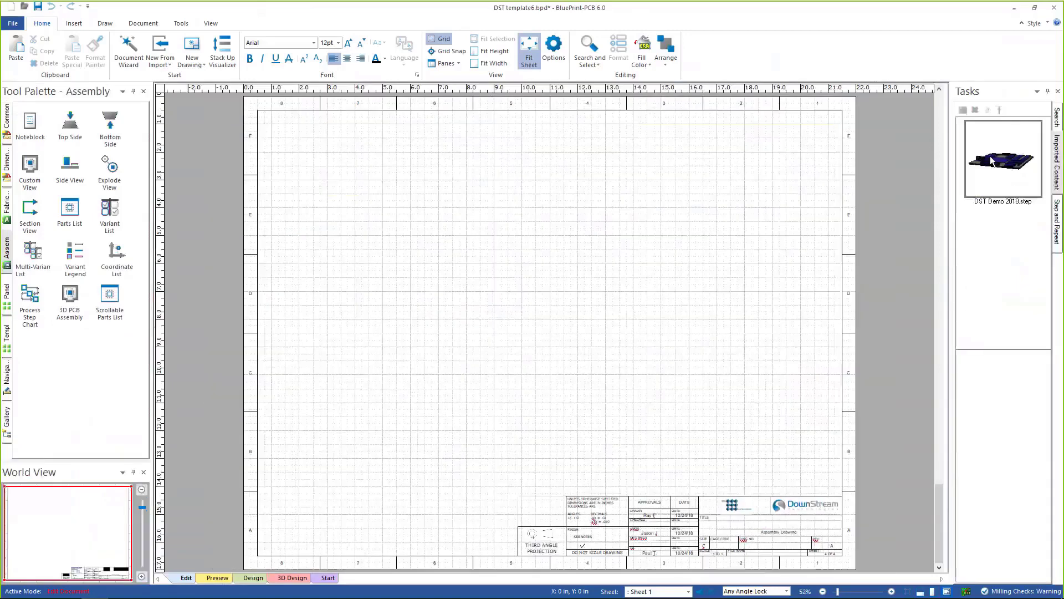
Place the imported DST Demo 2018.step model on the blank assembly sheet and enlarge its view across the middle of the sheet
{"action": "left_click", "coordinate": [437, 218]}
{"action": "left_click_drag", "start_coordinate": [416, 200], "coordinate": [416, 200]}
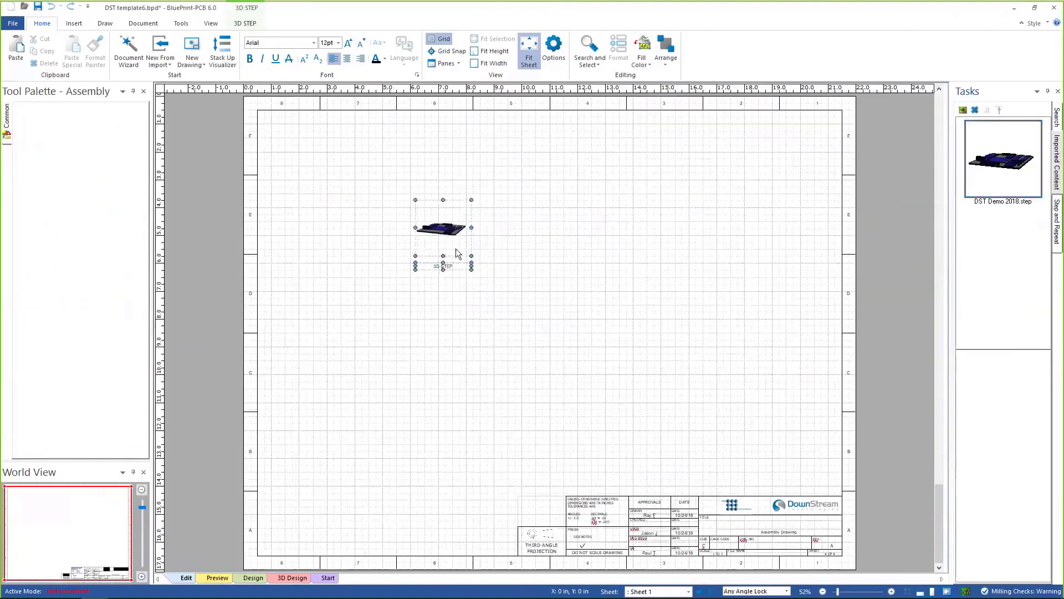
{"action": "left_click_drag", "start_coordinate": [472, 256], "coordinate": [693, 375]}
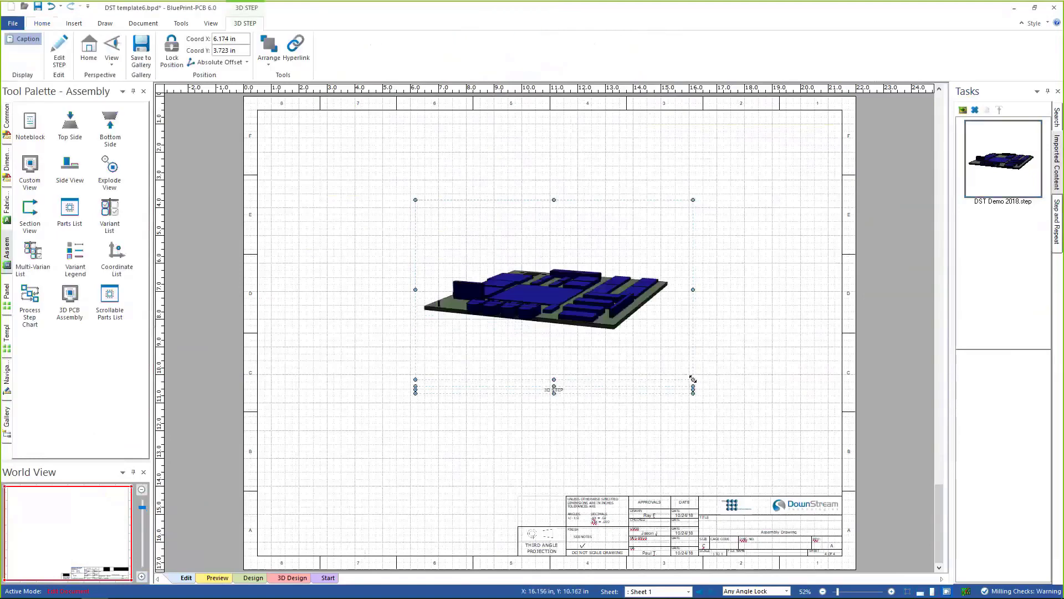
Edit the 3D STEP view, tilt the board to show its top-side components, and return to the sheet
{"action": "right_click", "coordinate": [560, 278]}
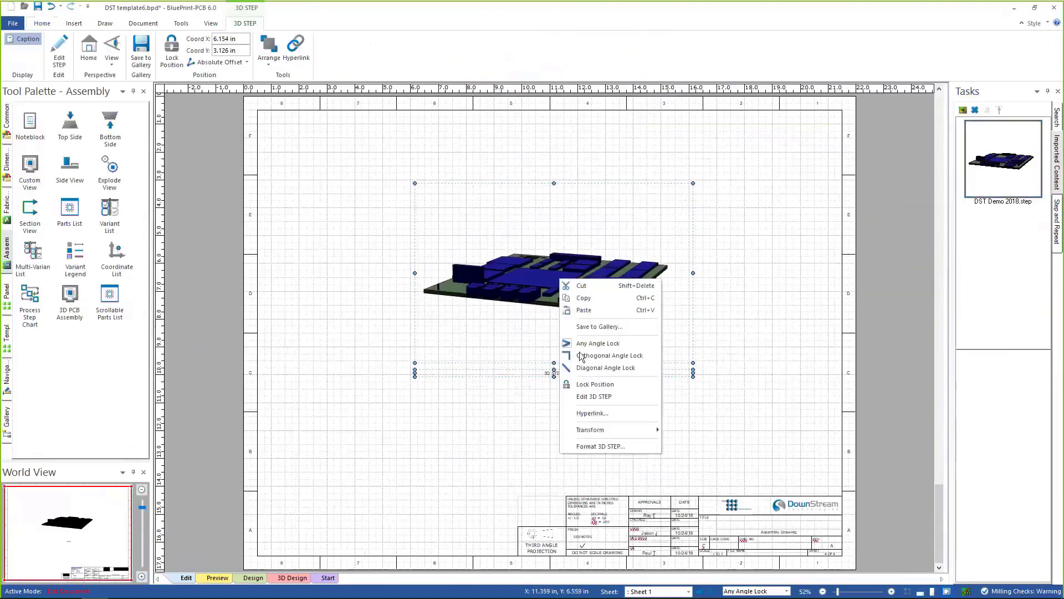
{"action": "left_click", "coordinate": [593, 397]}
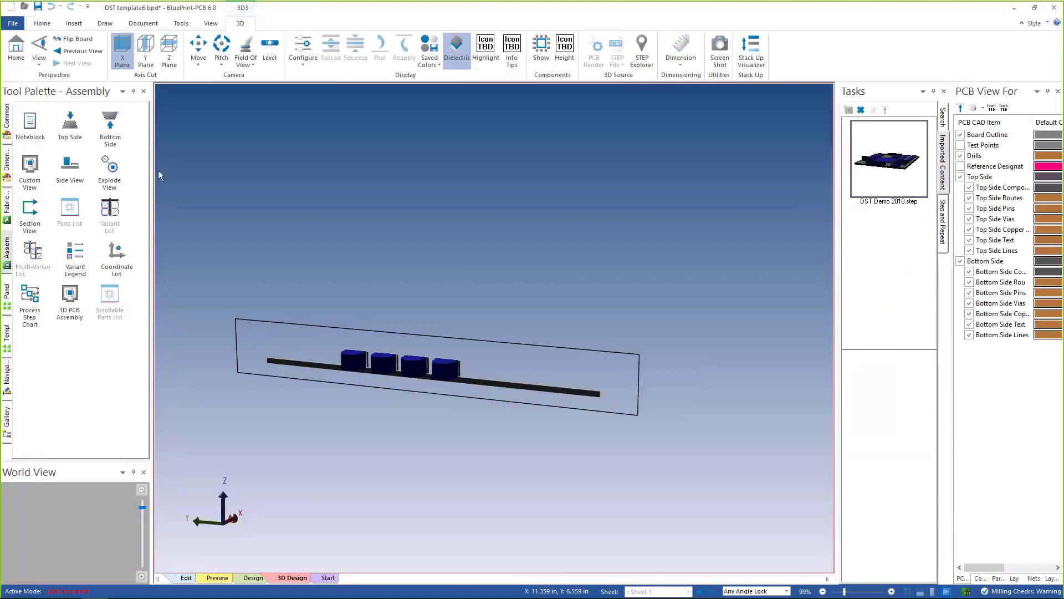
{"action": "left_click_drag", "start_coordinate": [414, 296], "coordinate": [513, 397]}
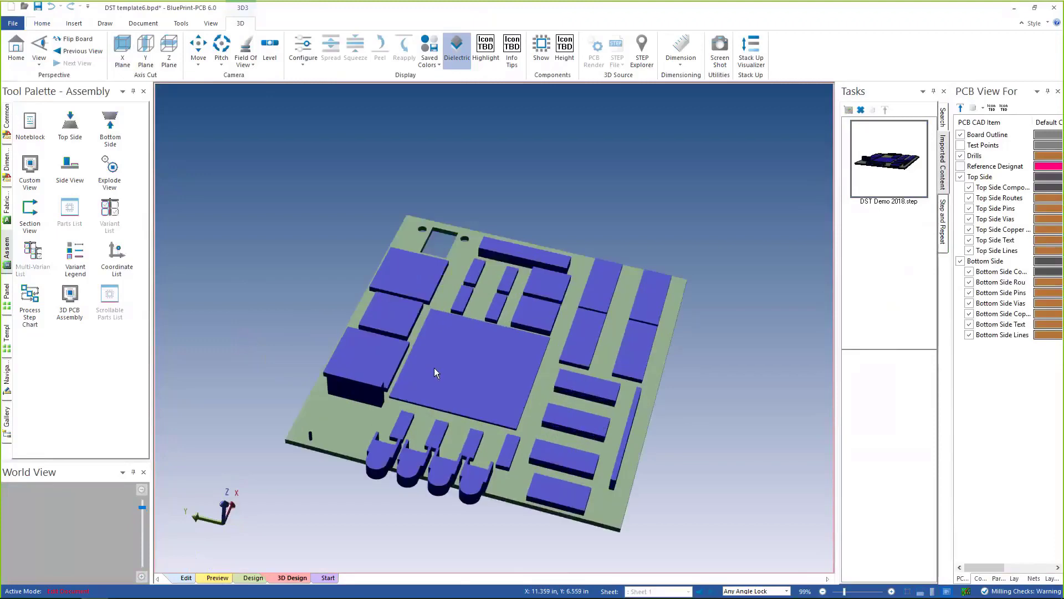
{"action": "left_click", "coordinate": [178, 578]}
Arrange the sheets side by side and fit all six of them in view
{"action": "left_click", "coordinate": [207, 27]}
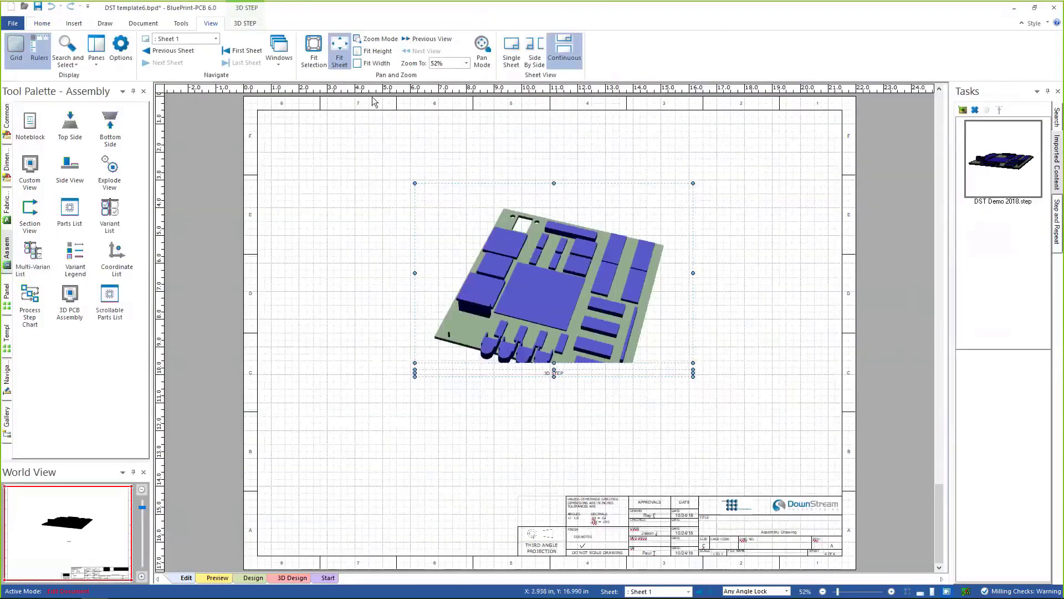
{"action": "left_click", "coordinate": [538, 58]}
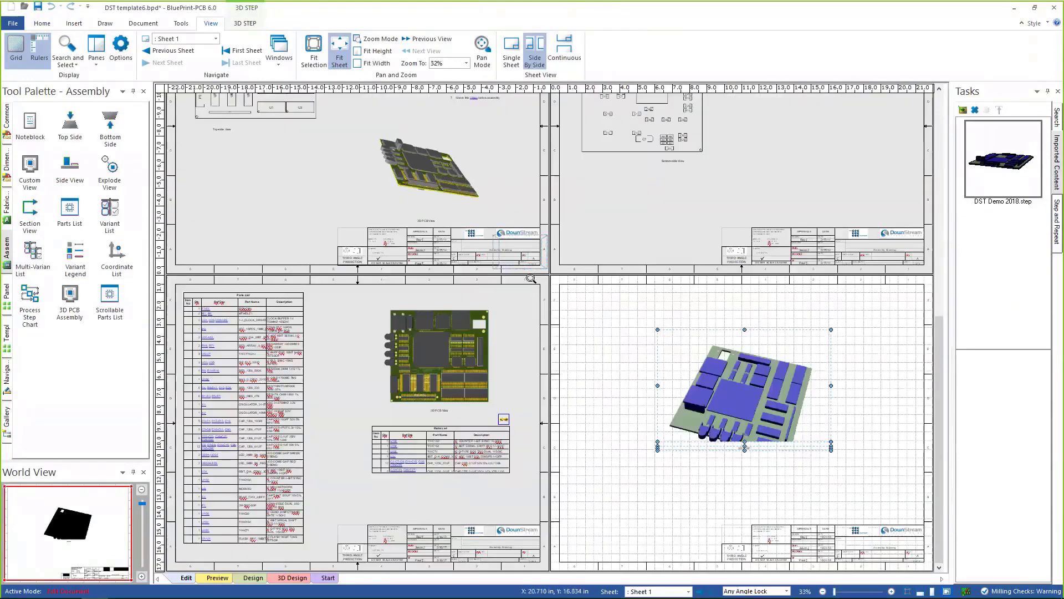
{"action": "middle_click_drag", "start_coordinate": [530, 278], "coordinate": [533, 283]}
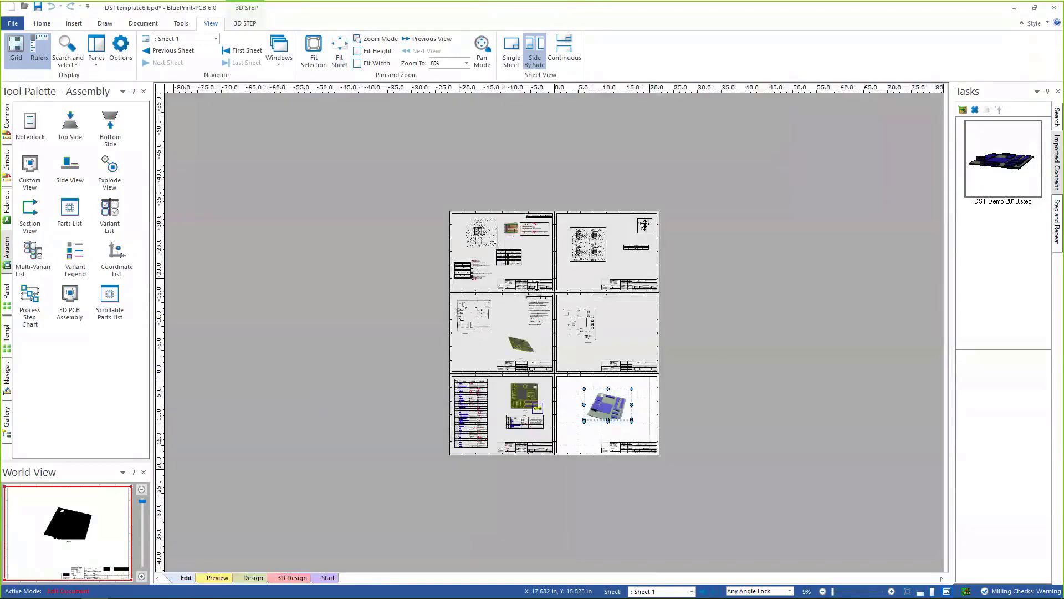
{"action": "middle_click_drag", "start_coordinate": [509, 214], "coordinate": [509, 209]}
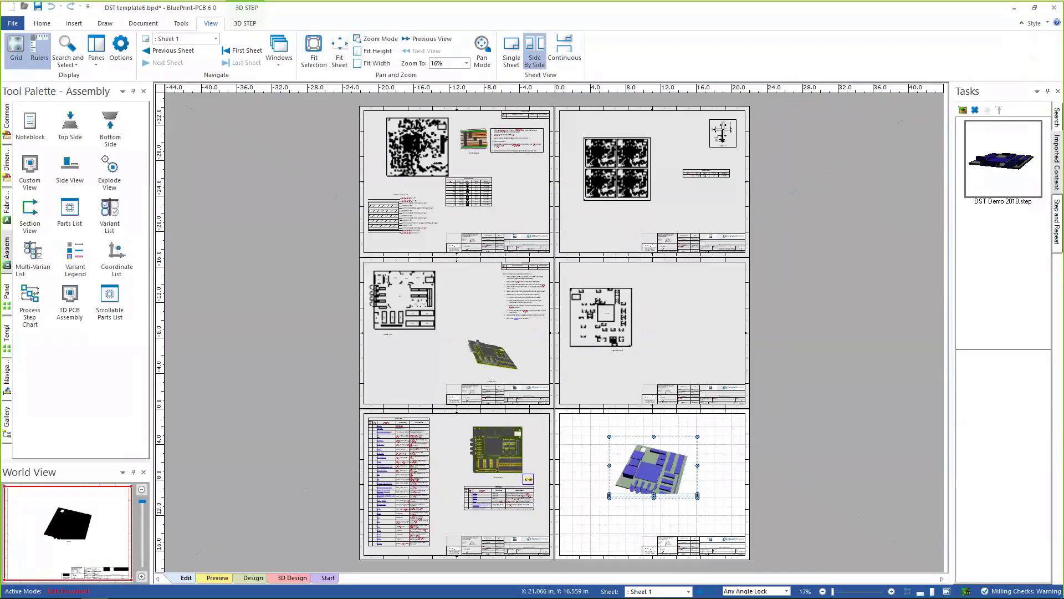
Switch to DST template6a.pdf in Acrobat, rotate the page 5 3D PCB view, and highlight U105 from the scrollable parts list
{"action": "mouse_move", "coordinate": [336, 594]}
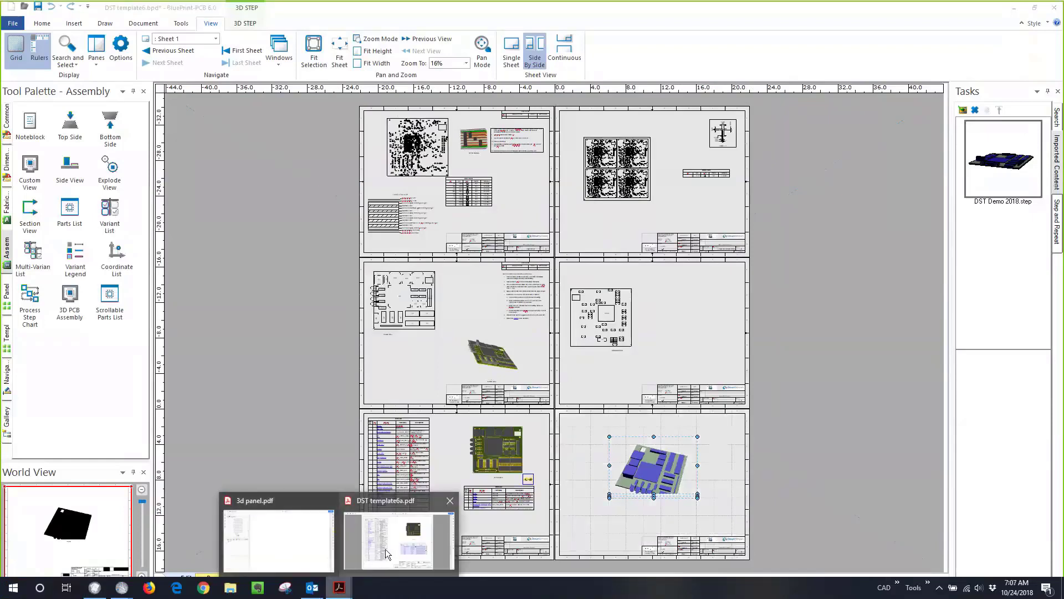
{"action": "left_click", "coordinate": [385, 547]}
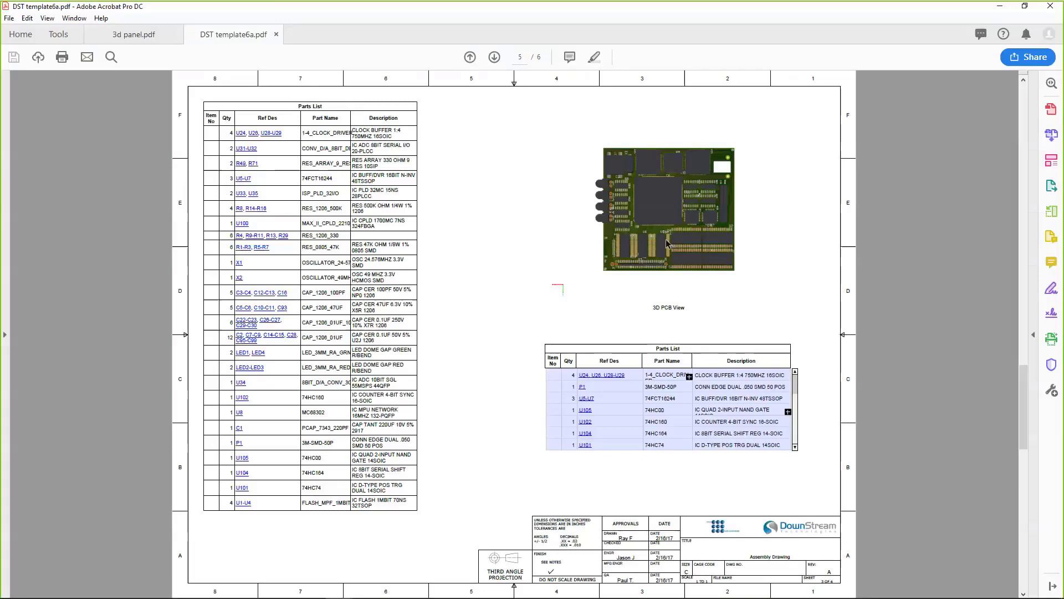
{"action": "mouse_move", "coordinate": [666, 232]}
{"action": "left_mouse_down"}
{"action": "mouse_move", "coordinate": [657, 184]}
{"action": "mouse_move", "coordinate": [677, 276]}
{"action": "left_mouse_up"}
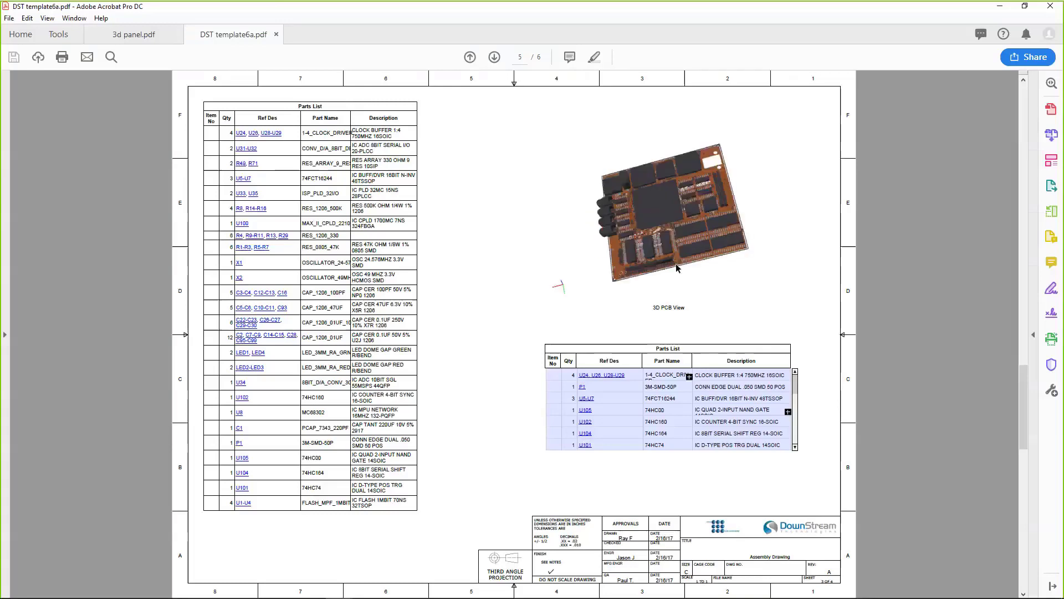
{"action": "left_click", "coordinate": [586, 411]}
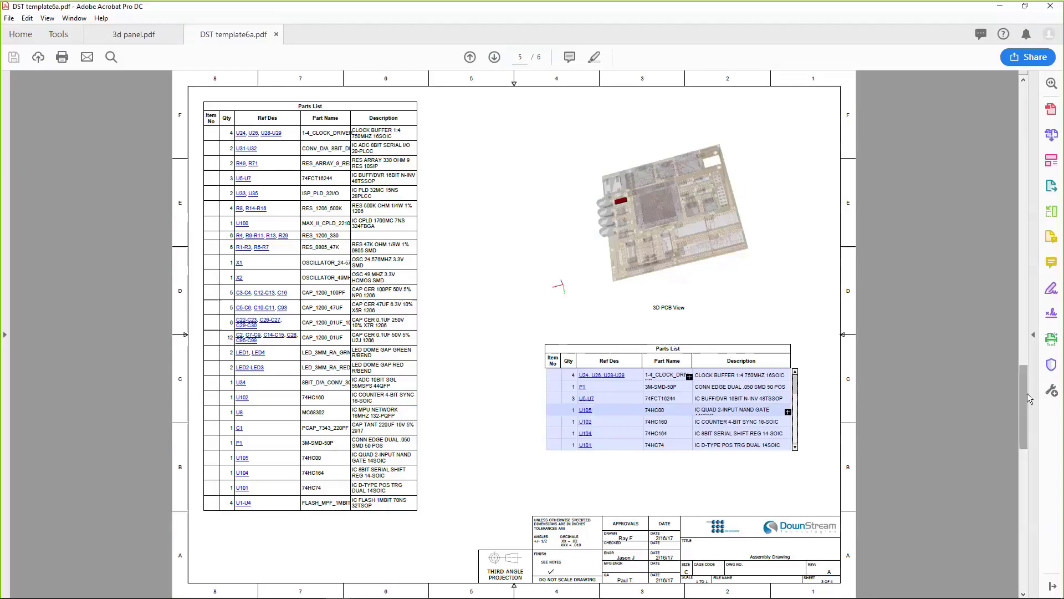
Rotate the 3D PCB view on page 3 and, on page 6, select the large central component and rotate the 3D STEP view
{"action": "left_click_drag", "start_coordinate": [1022, 395], "coordinate": [1022, 255]}
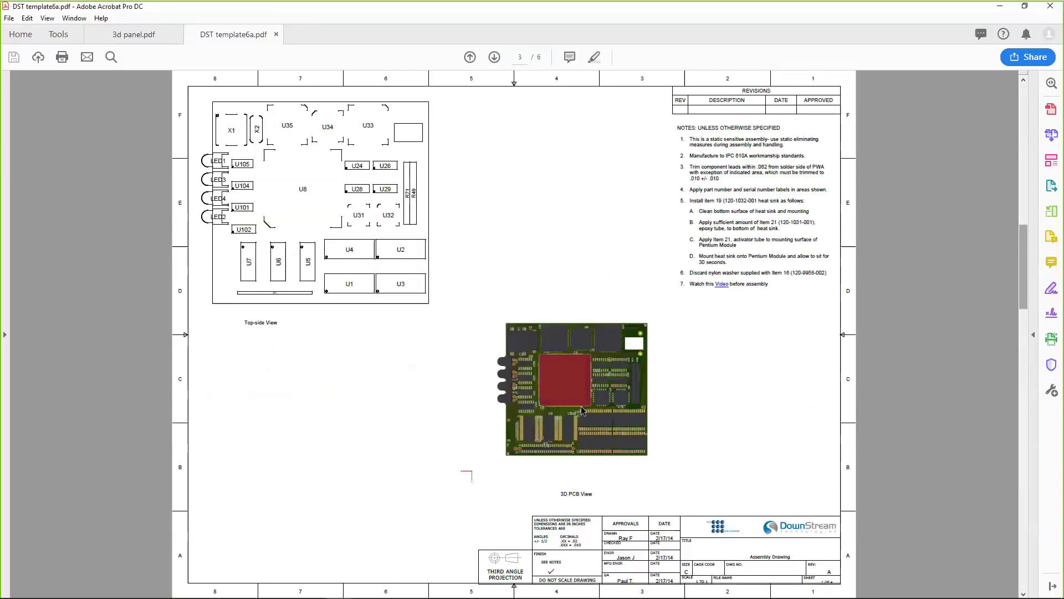
{"action": "left_click_drag", "start_coordinate": [609, 424], "coordinate": [754, 336]}
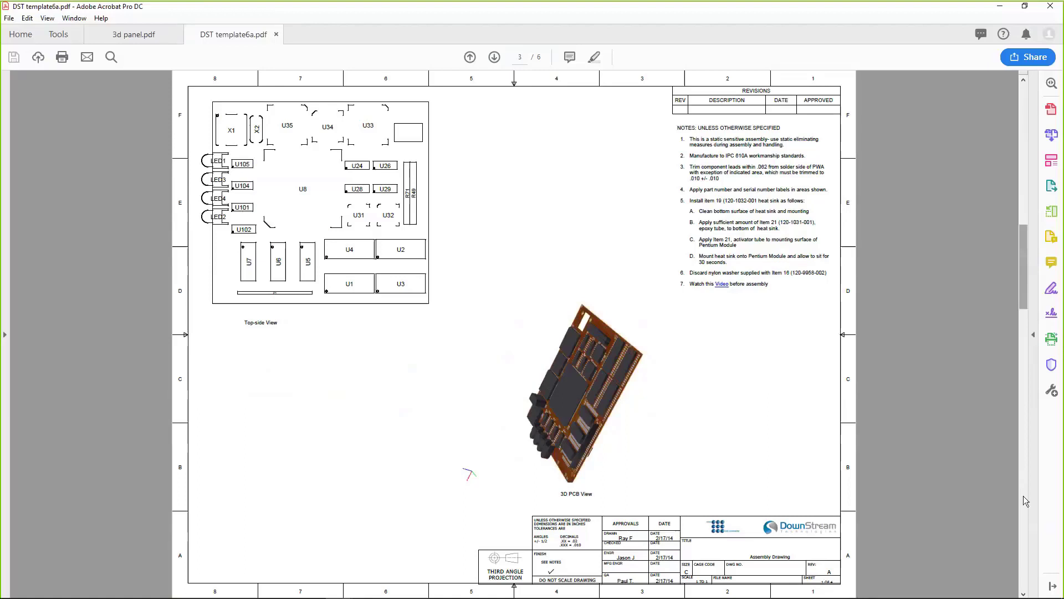
{"action": "mouse_move", "coordinate": [1023, 497]}
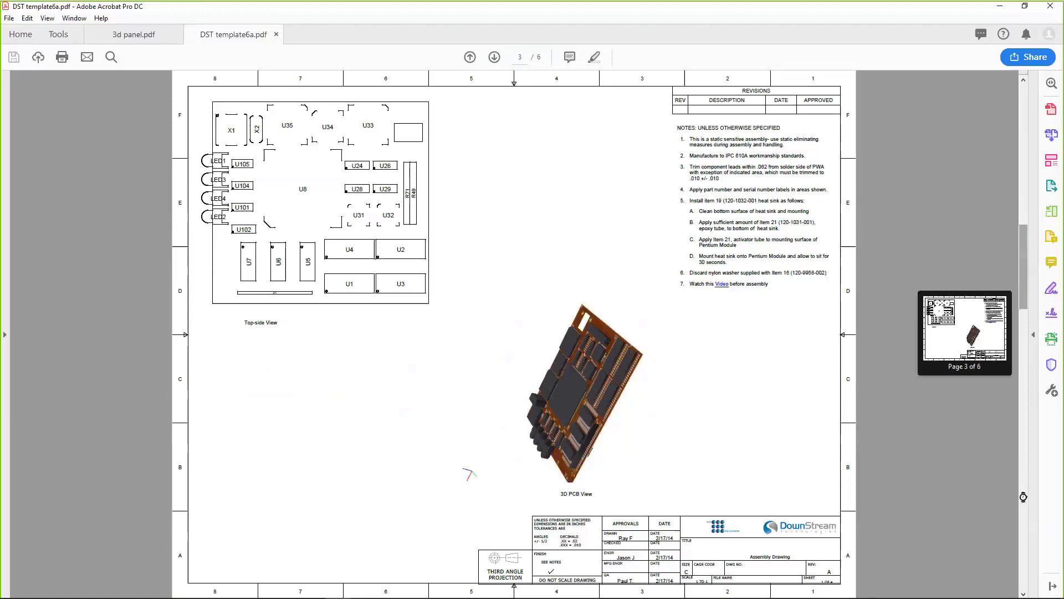
{"action": "left_click", "coordinate": [1023, 497]}
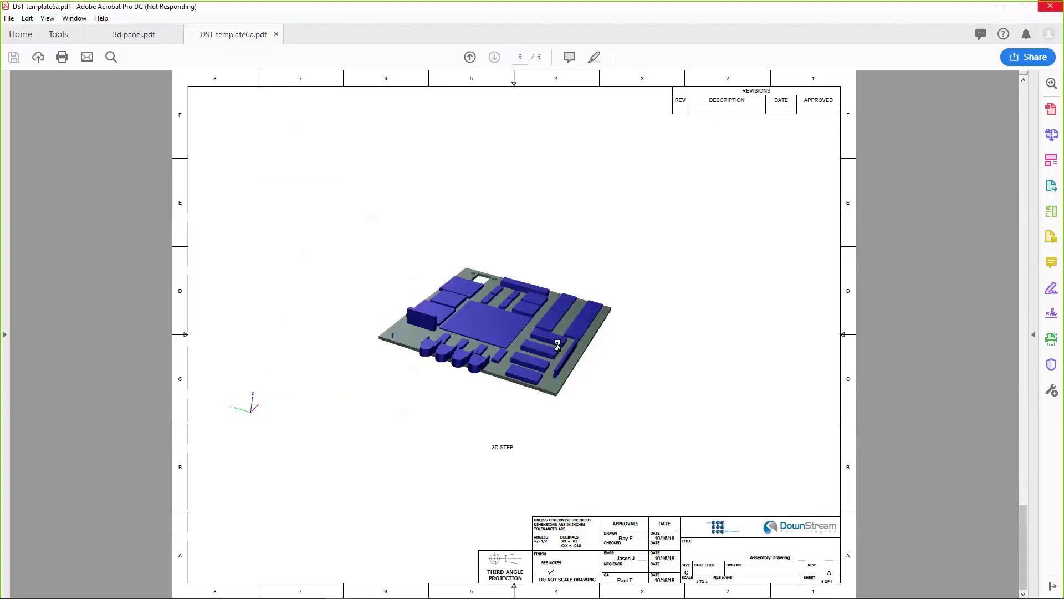
{"action": "left_click", "coordinate": [494, 332]}
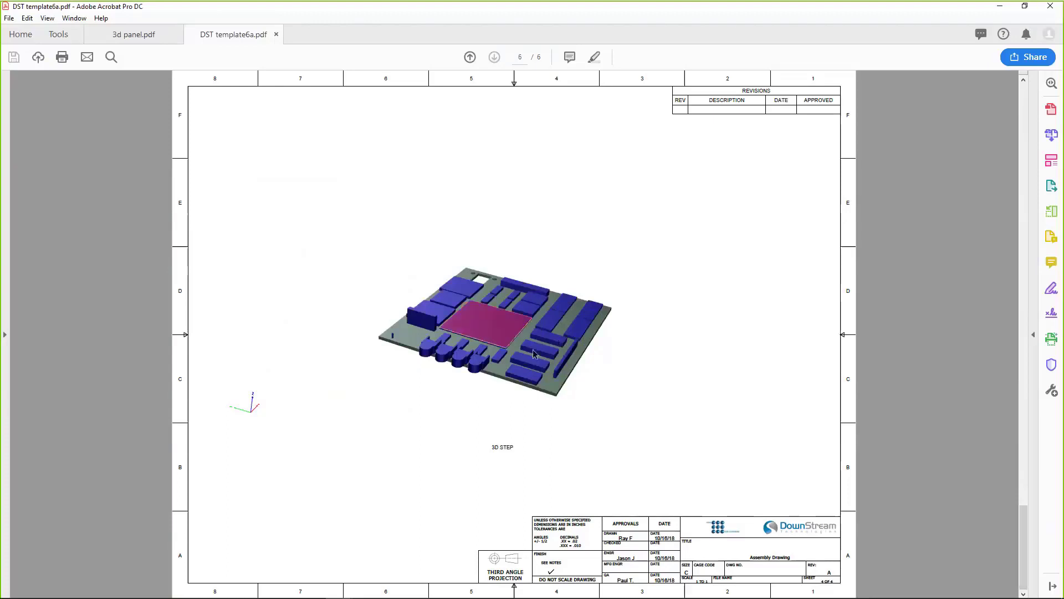
{"action": "left_click_drag", "start_coordinate": [529, 348], "coordinate": [630, 351]}
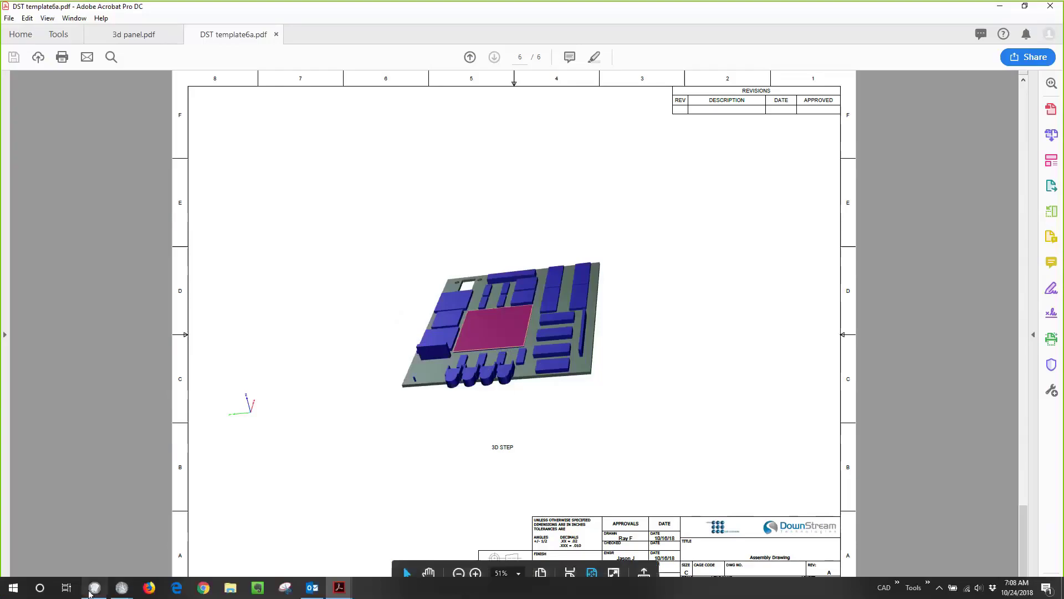
Switch back to BluePrint-PCB, open the Stack Up Visualizer, and show the layer labels in the stackup graphics
{"action": "left_click", "coordinate": [94, 587]}
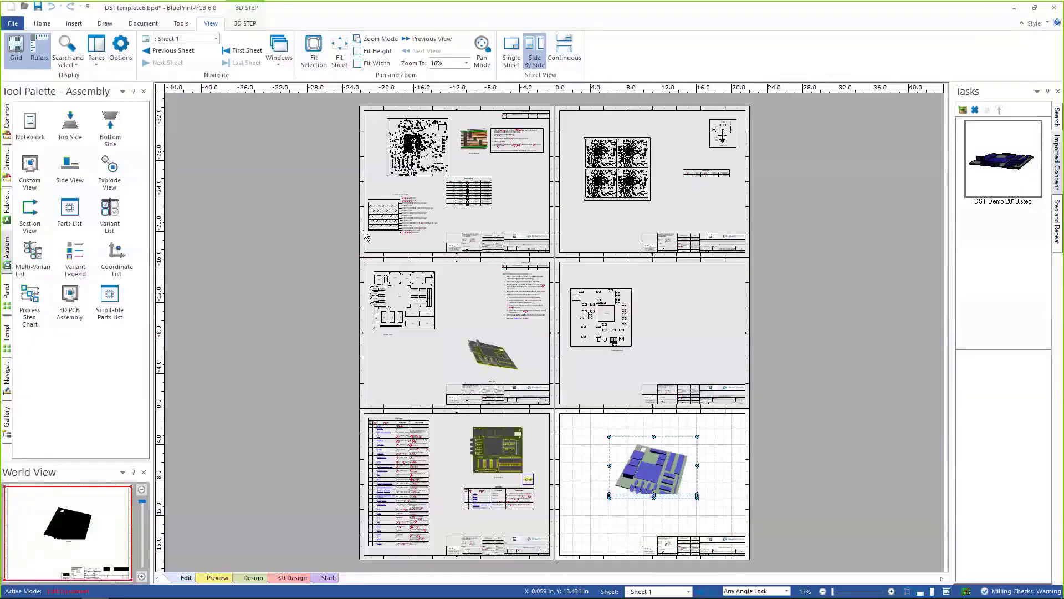
{"action": "left_click", "coordinate": [180, 23]}
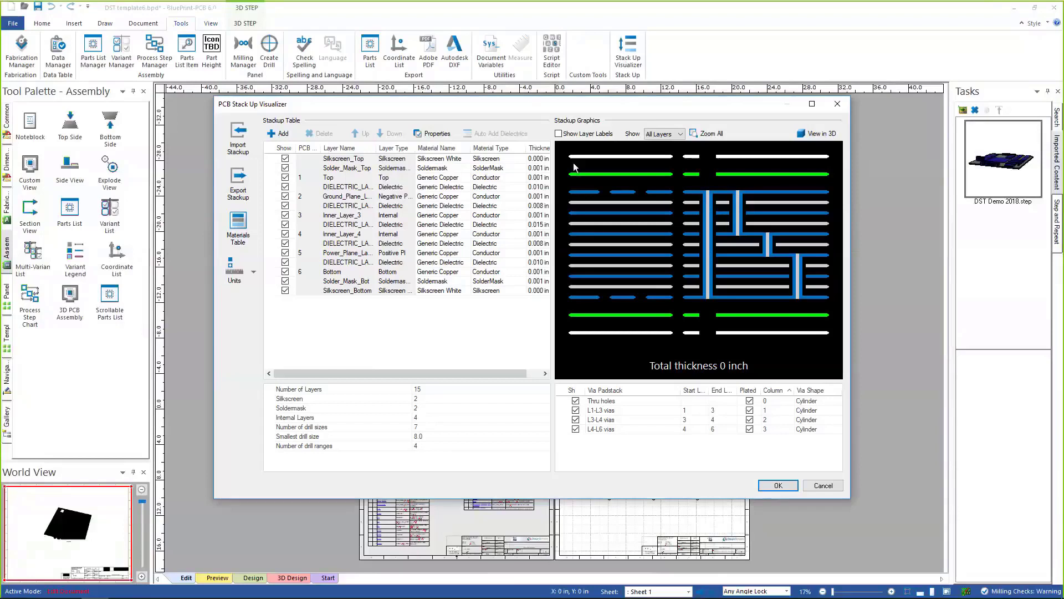
{"action": "left_click", "coordinate": [572, 134]}
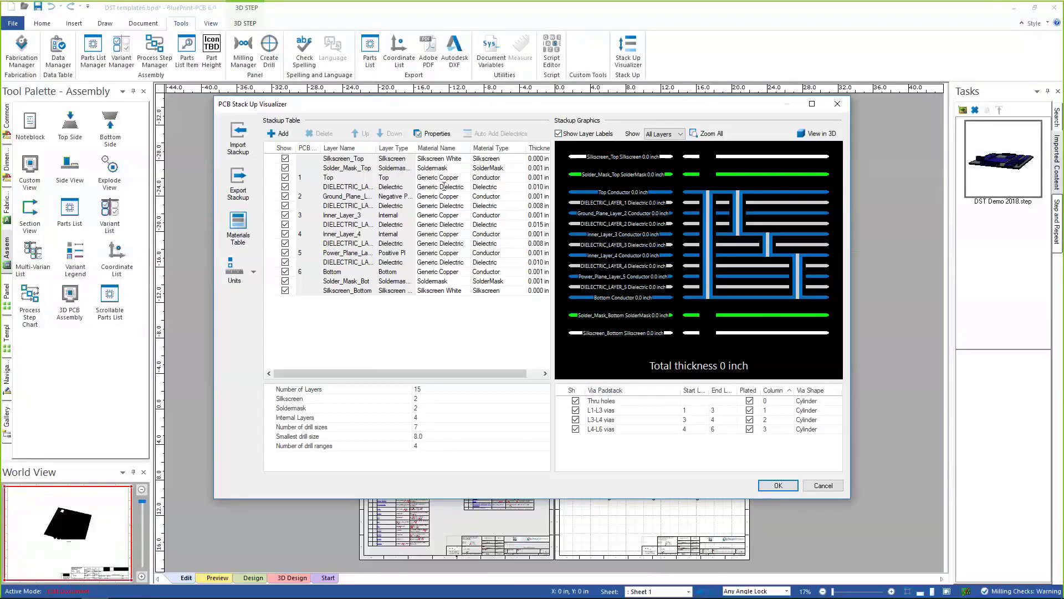
Add the Conductivity, Dielectric Constant and Loss Tangent properties to the stackup table
{"action": "left_click", "coordinate": [432, 135]}
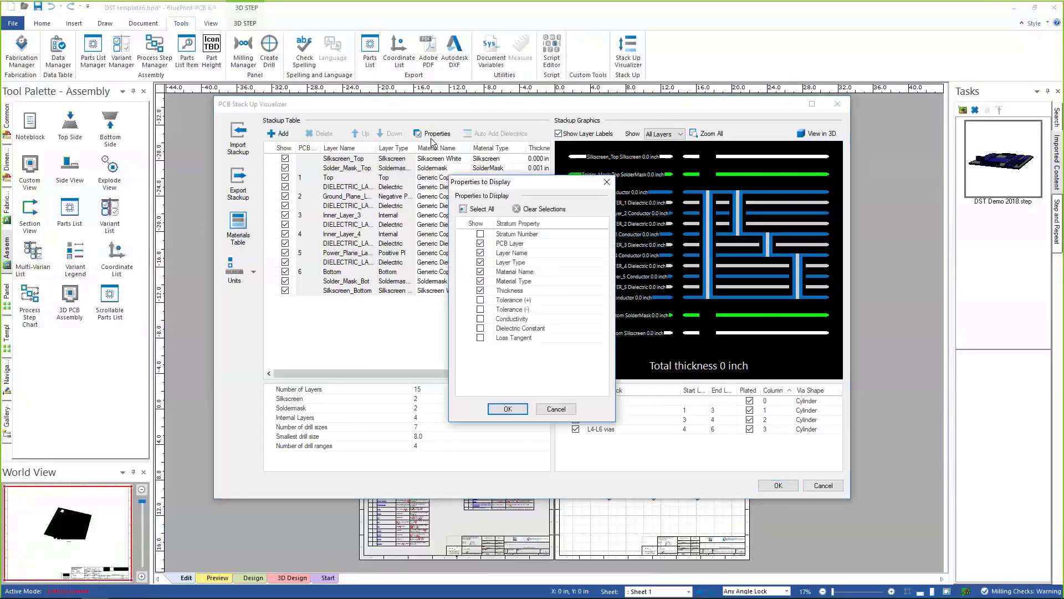
{"action": "left_click", "coordinate": [480, 319]}
{"action": "left_click", "coordinate": [480, 328]}
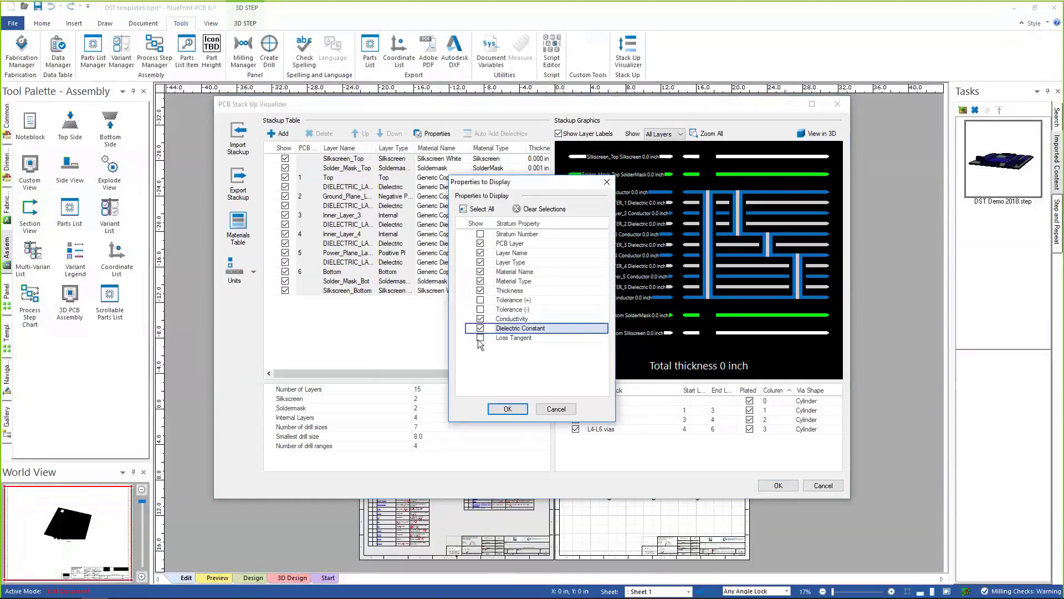
{"action": "left_click", "coordinate": [480, 337]}
{"action": "left_click", "coordinate": [512, 408]}
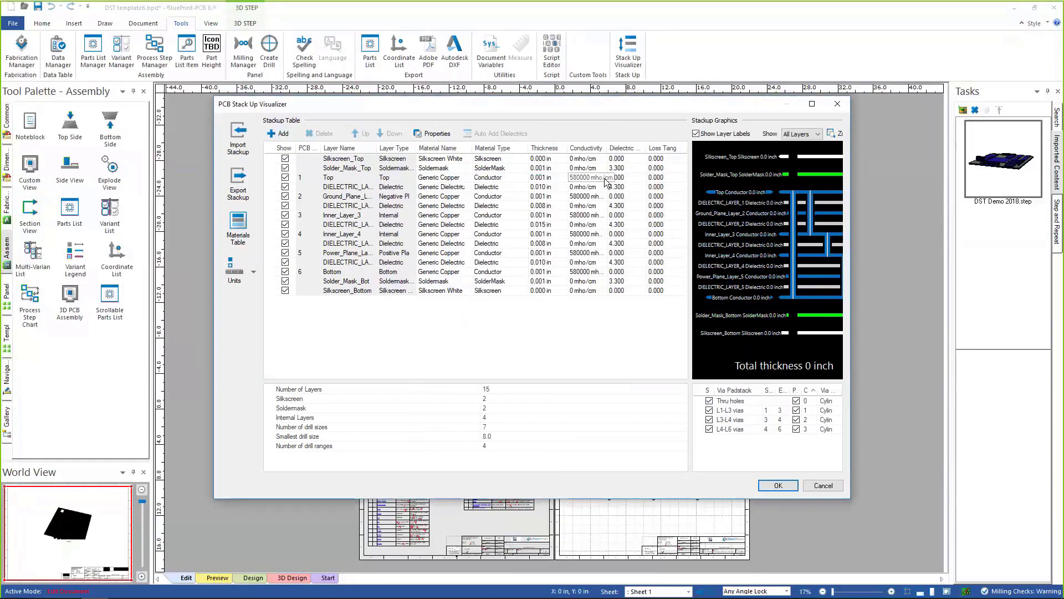
Widen the stackup graphics area to view the labelled layers and vias, and cancel the Stack Up Visualizer
{"action": "left_click_drag", "start_coordinate": [690, 169], "coordinate": [514, 178]}
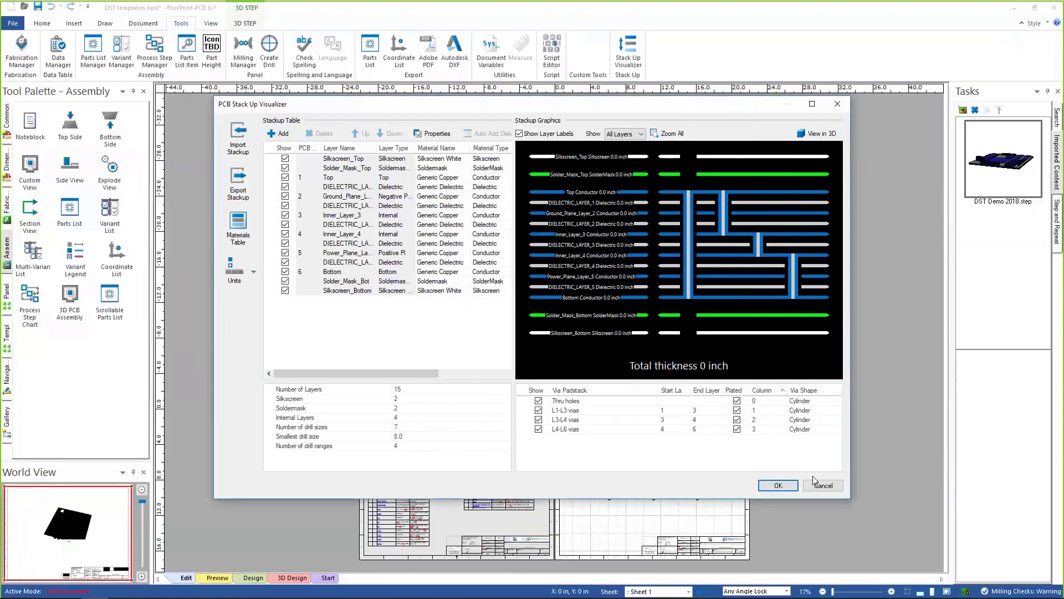
{"action": "left_click", "coordinate": [828, 489]}
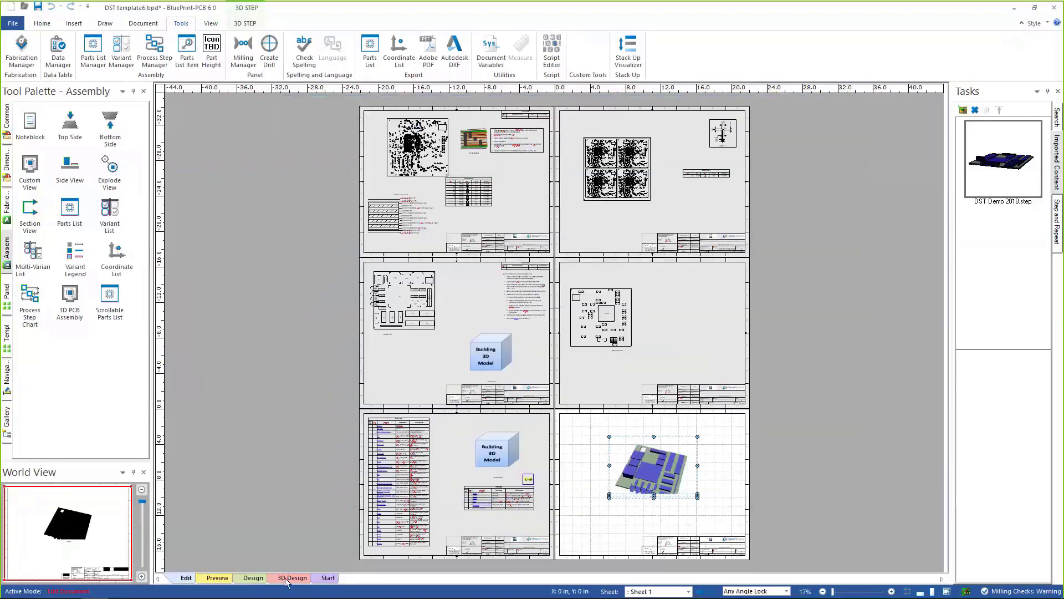
Open the 3D design view of the board
{"action": "left_click", "coordinate": [286, 578]}
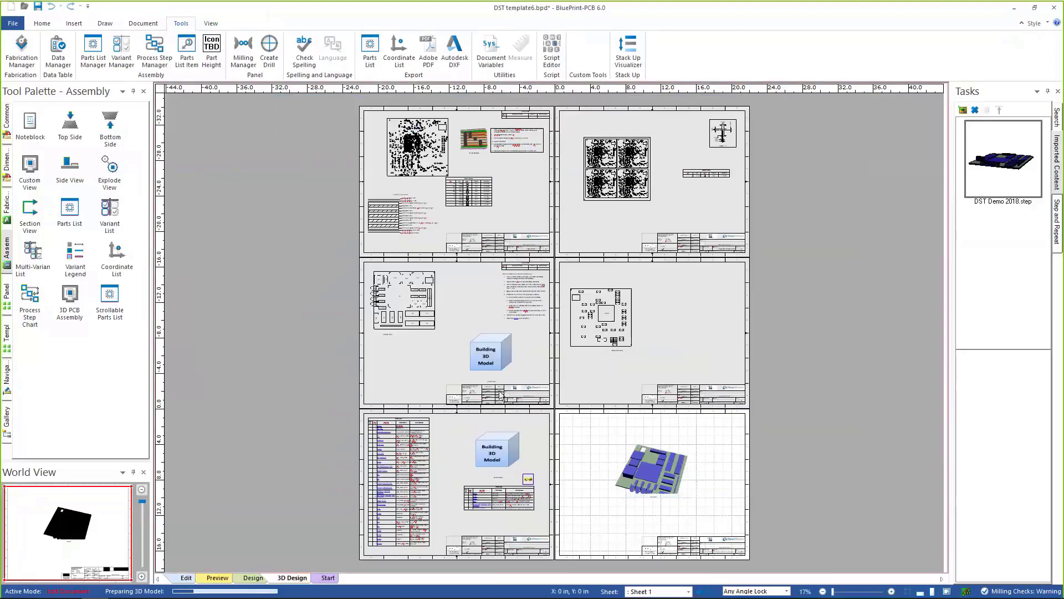